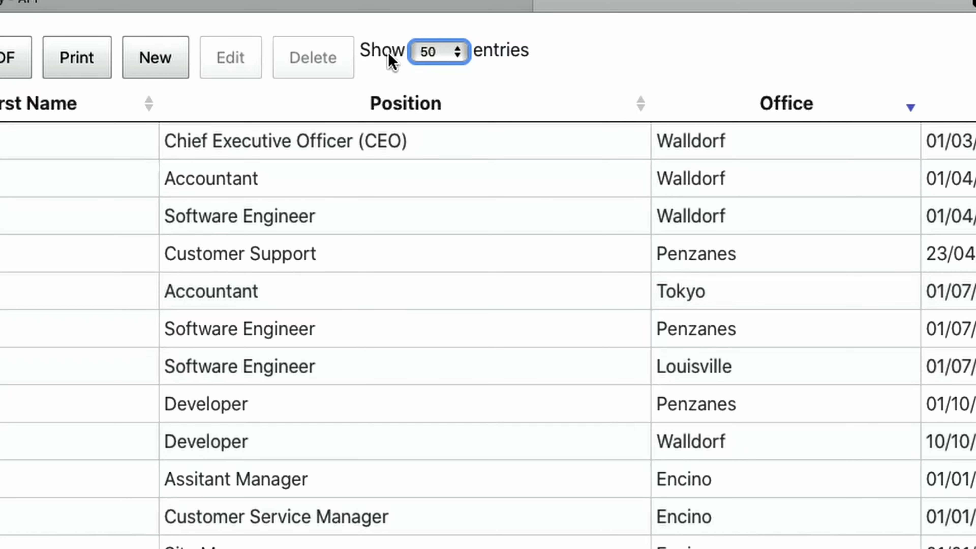
Show 10 entries per page, then move to page 2 of the 14 employees.
left_click(444, 52)
left_click(445, 16)
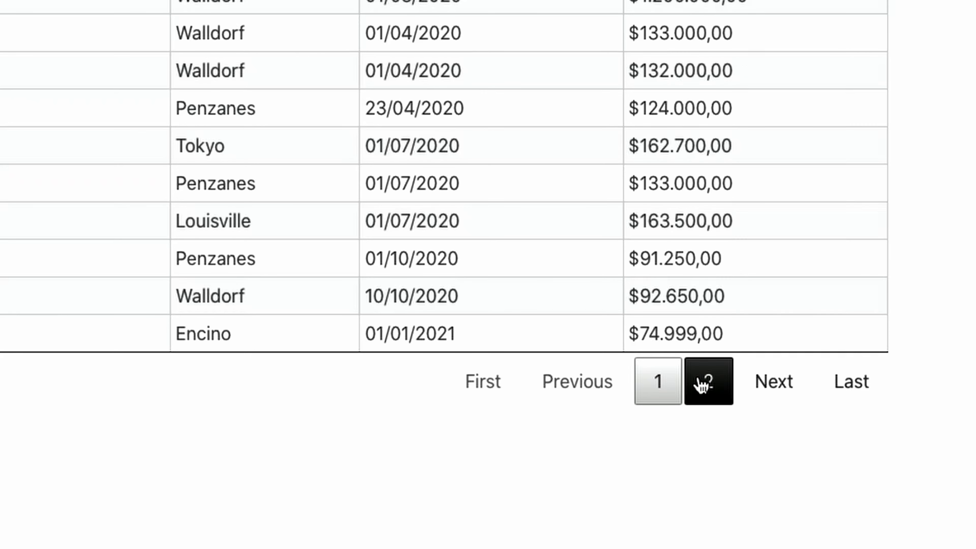
left_click(718, 392)
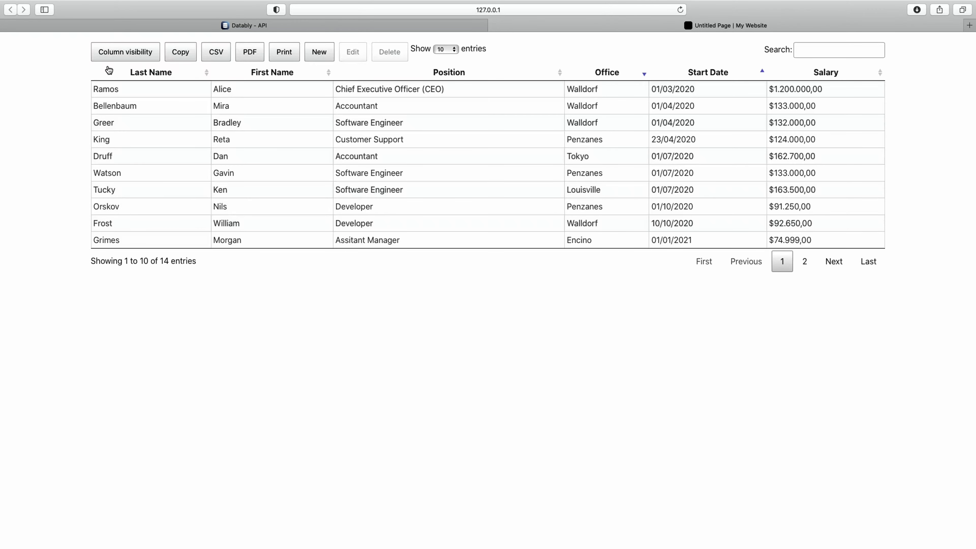
left_click(128, 56)
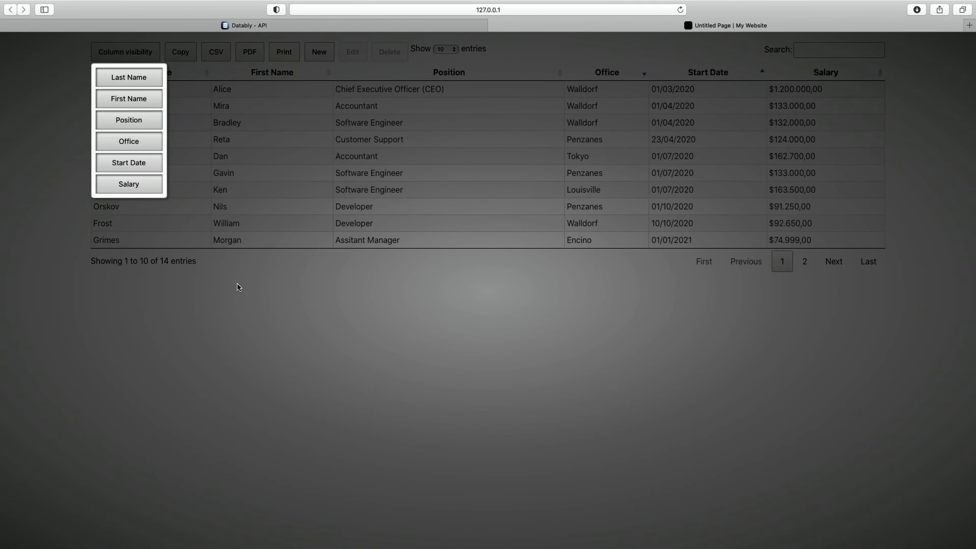
left_click(132, 186)
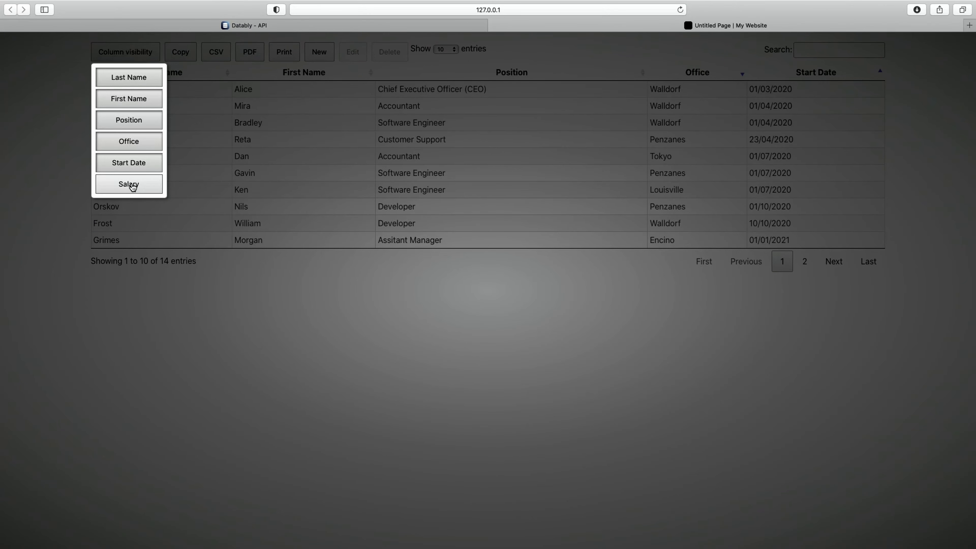
left_click(133, 165)
left_click(133, 144)
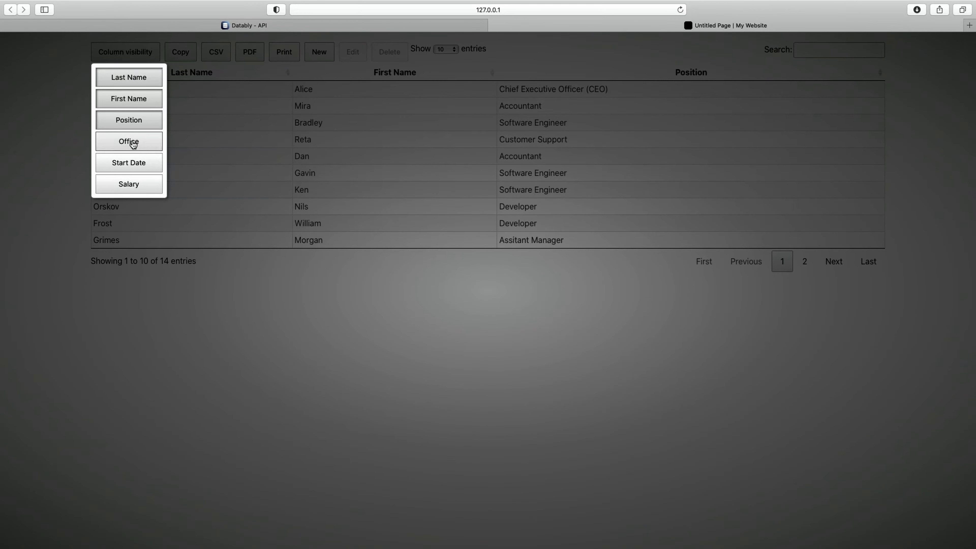
left_click(237, 316)
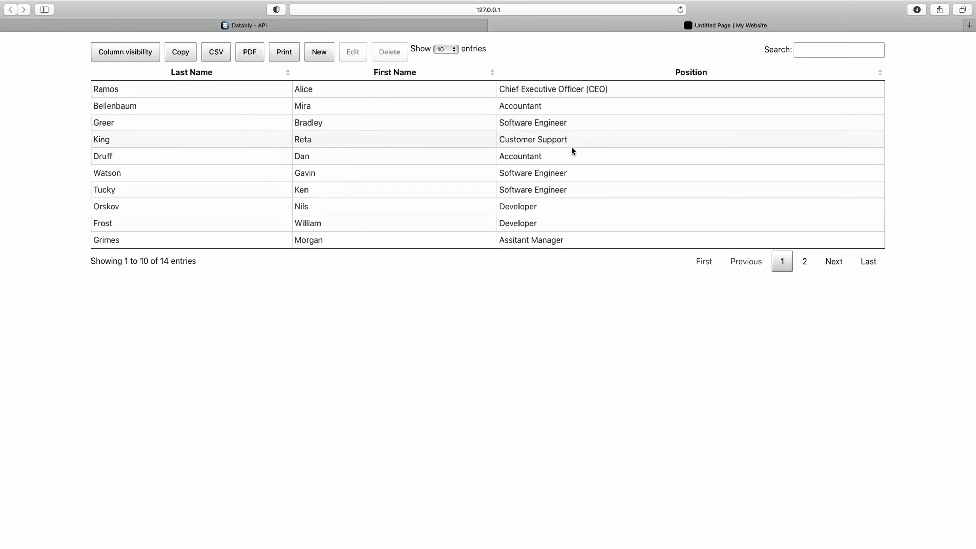
left_click(127, 55)
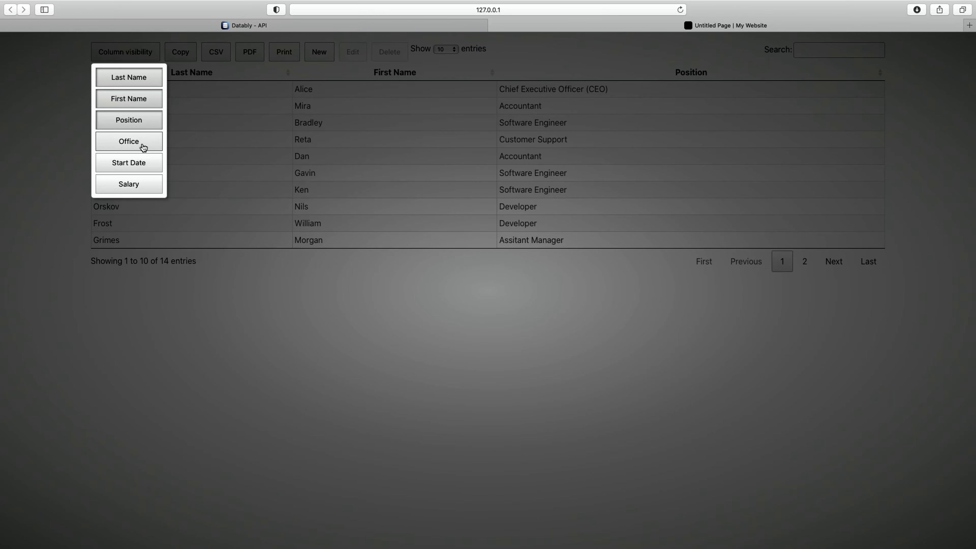
left_click(143, 143)
left_click(138, 165)
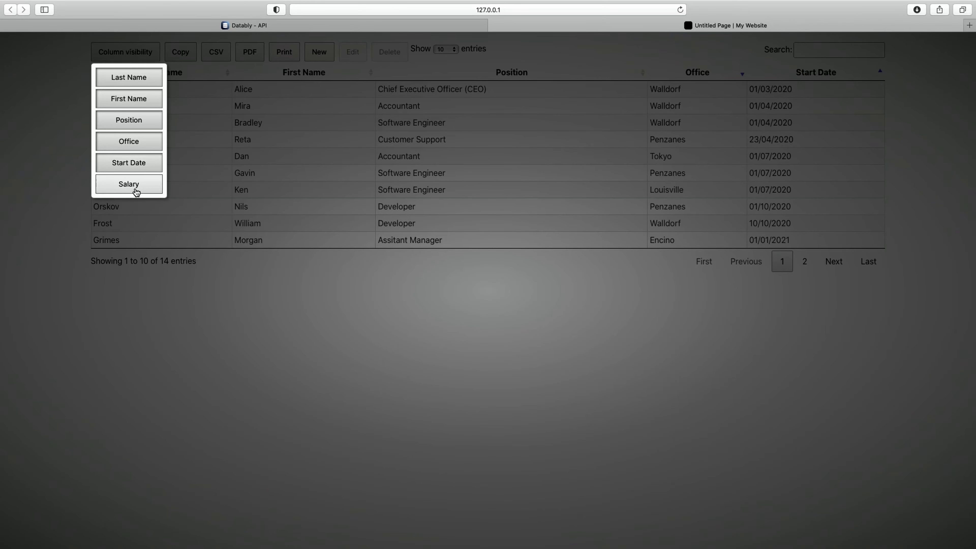
left_click(136, 190)
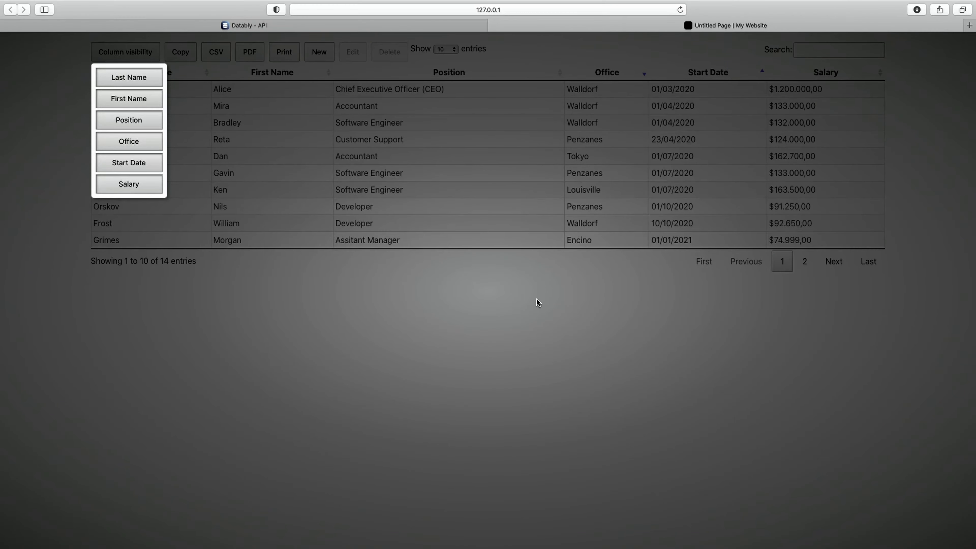
left_click(511, 290)
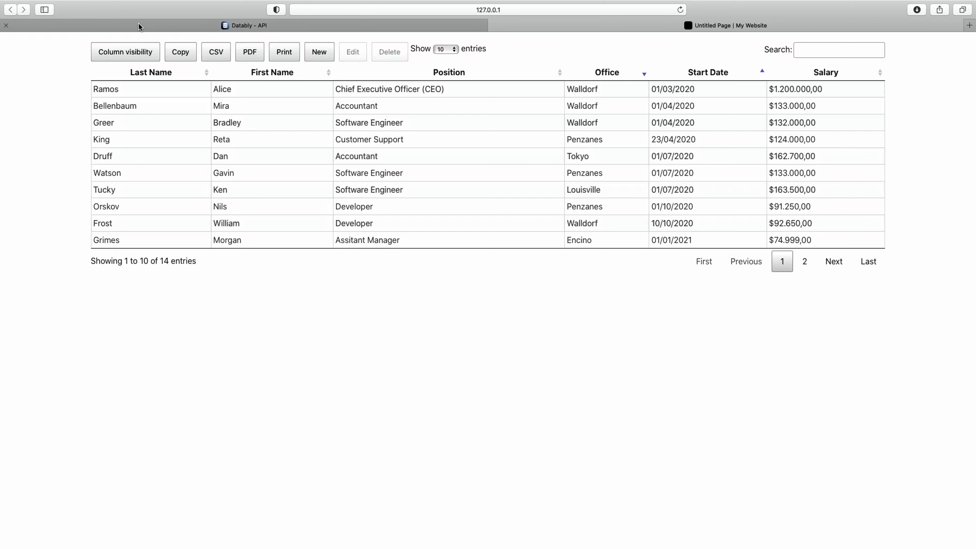
Copy all 14 table rows to the clipboard.
left_click(180, 54)
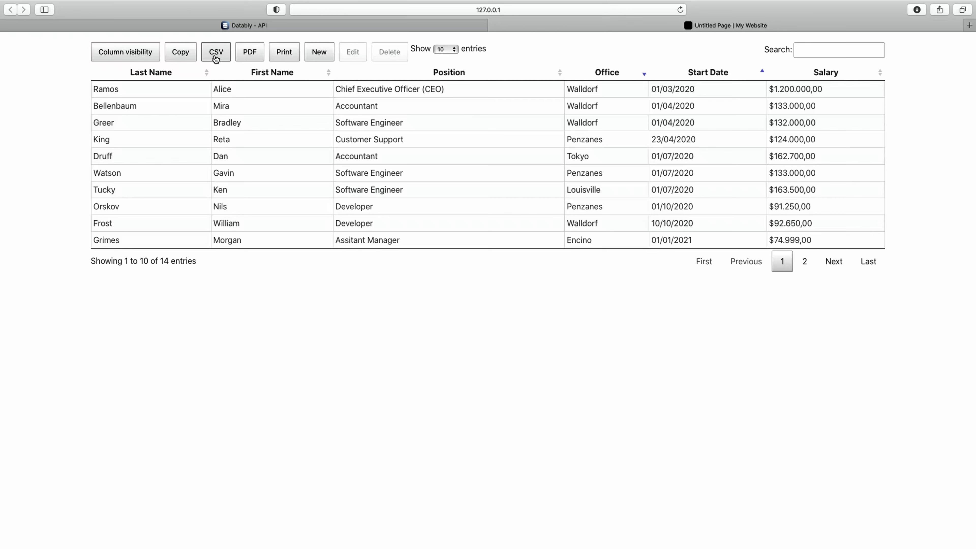
Export the employee table as a PDF.
left_click(249, 52)
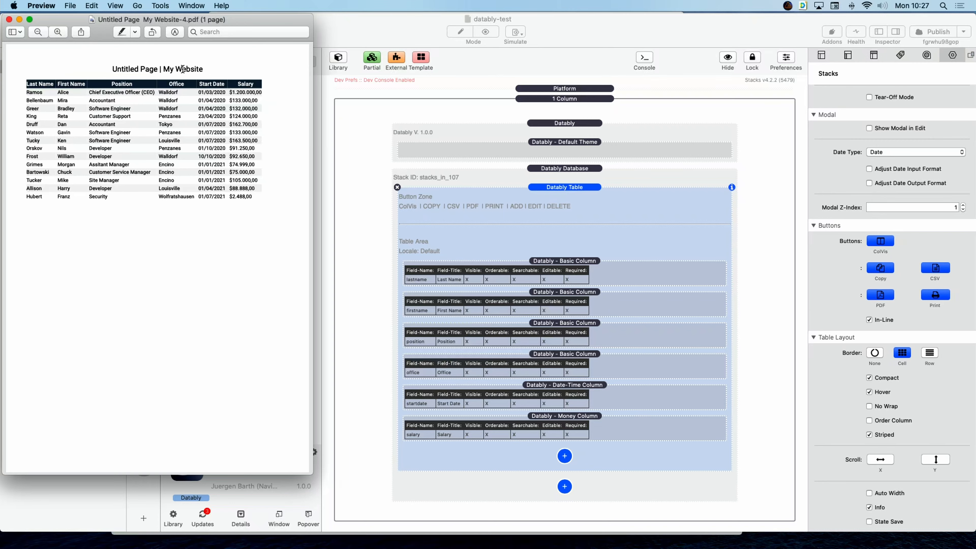
Close the exported PDF in Preview, returning to the Safari table.
left_click(9, 19)
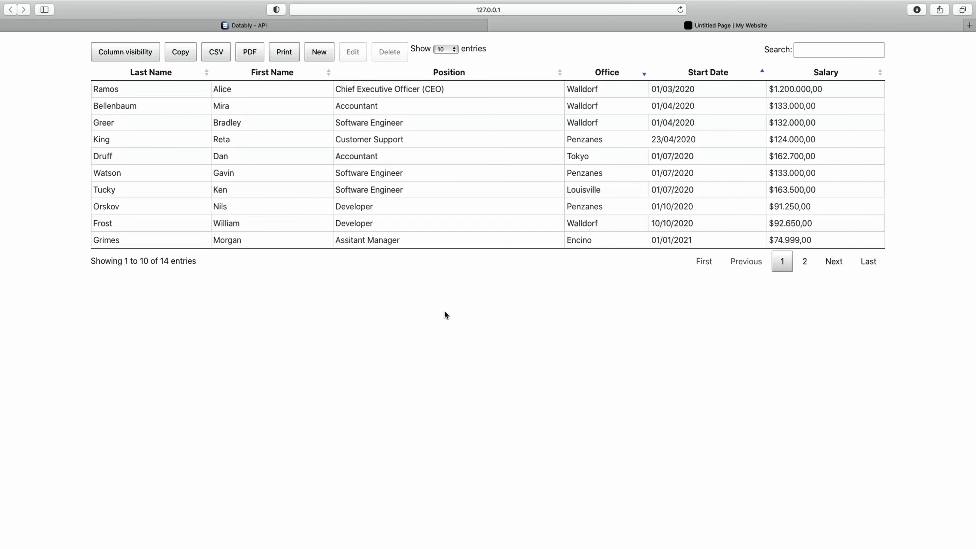
left_click(285, 54)
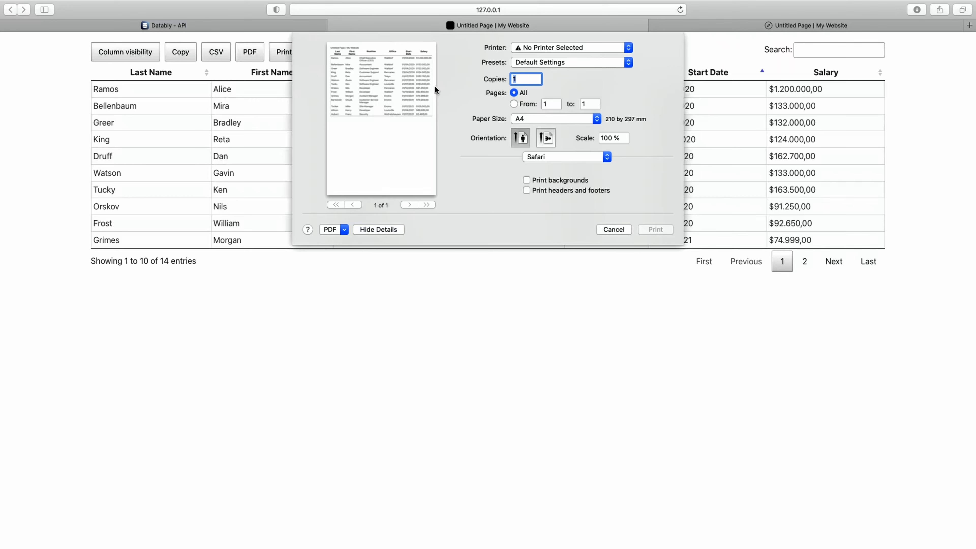
left_click(545, 138)
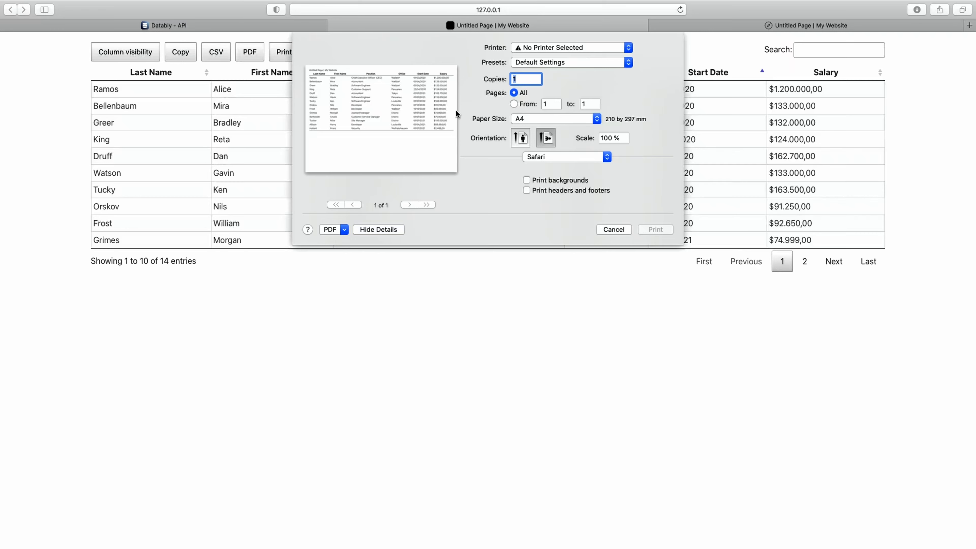
left_click(613, 229)
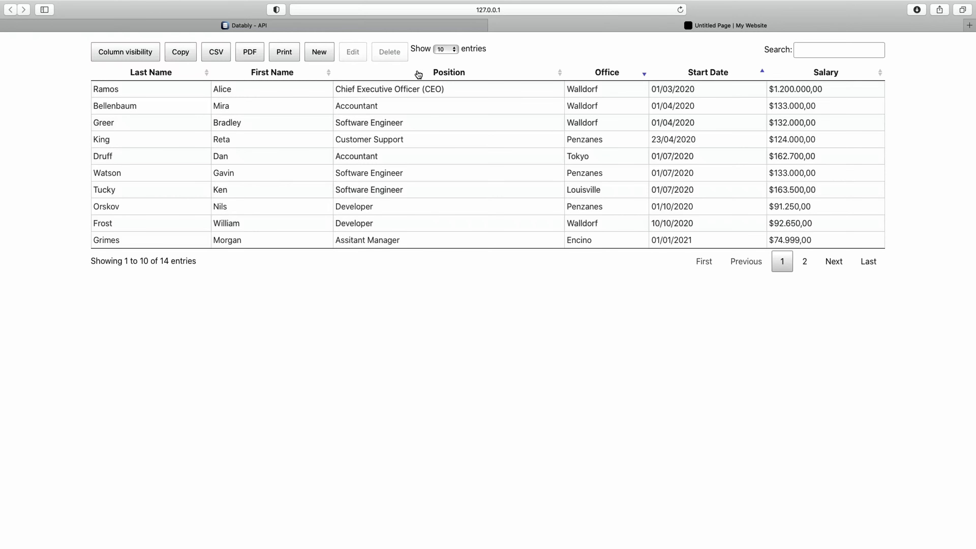
Start a new employee record, showing Start Date 2021-07-05 and Salary 0.
left_click(320, 55)
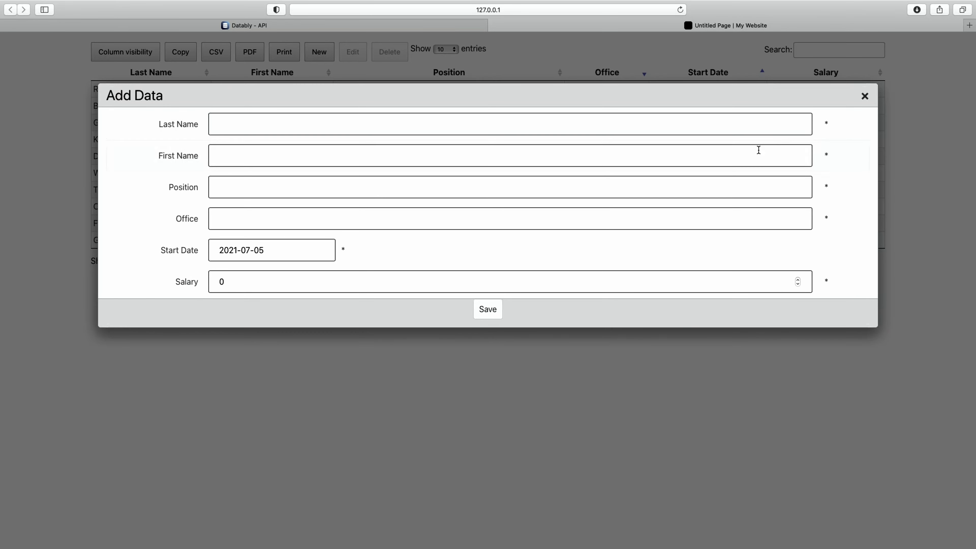
Try saving the empty record, check the start-date calendar, then close the form unsaved.
left_click(488, 309)
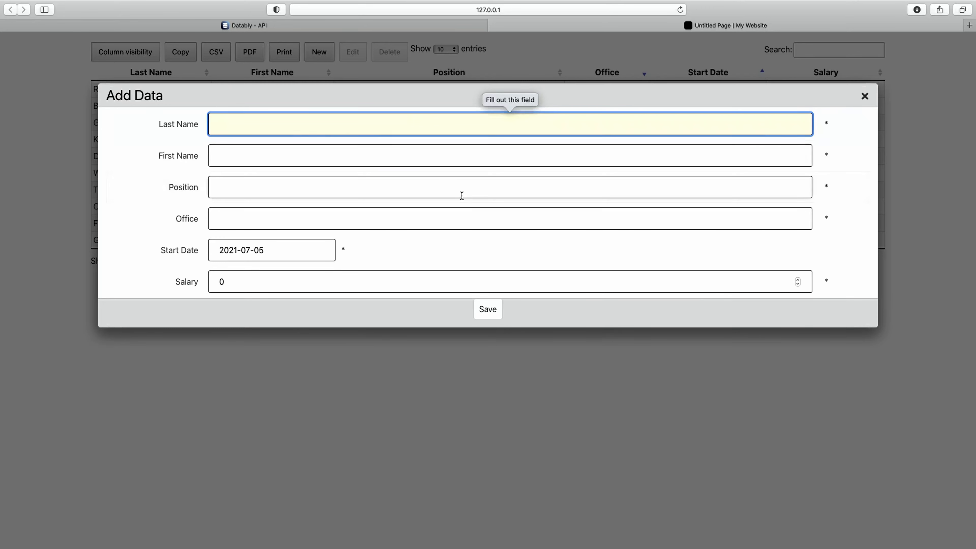
left_click(274, 252)
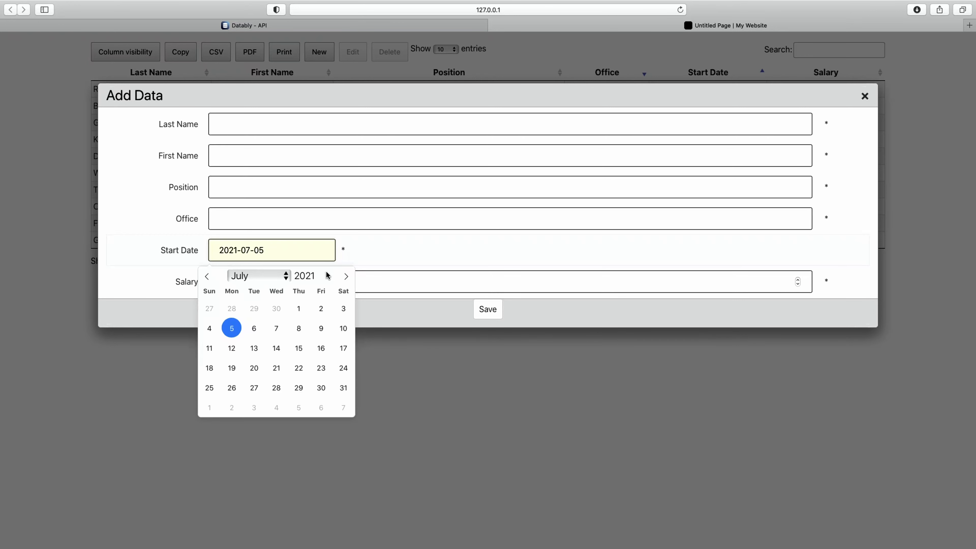
left_click(367, 262)
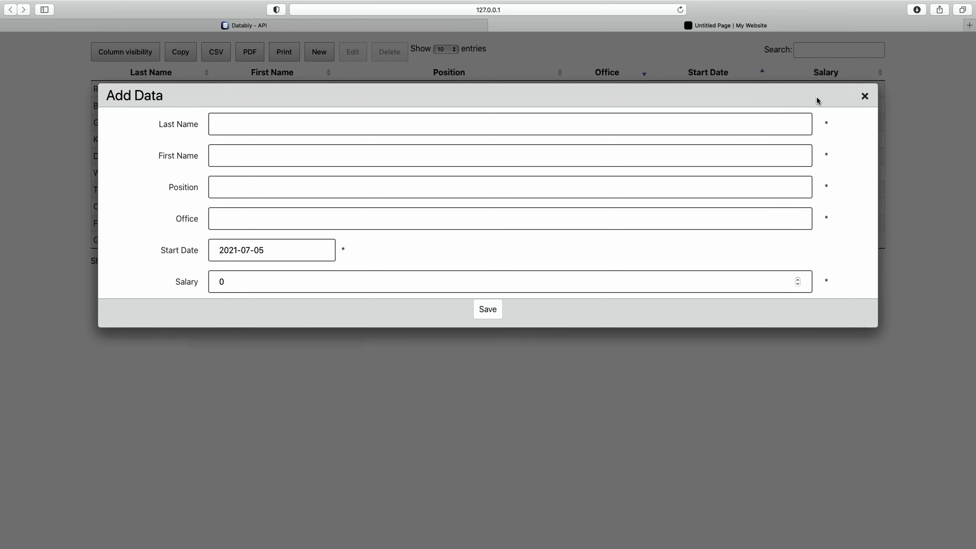
left_click(865, 97)
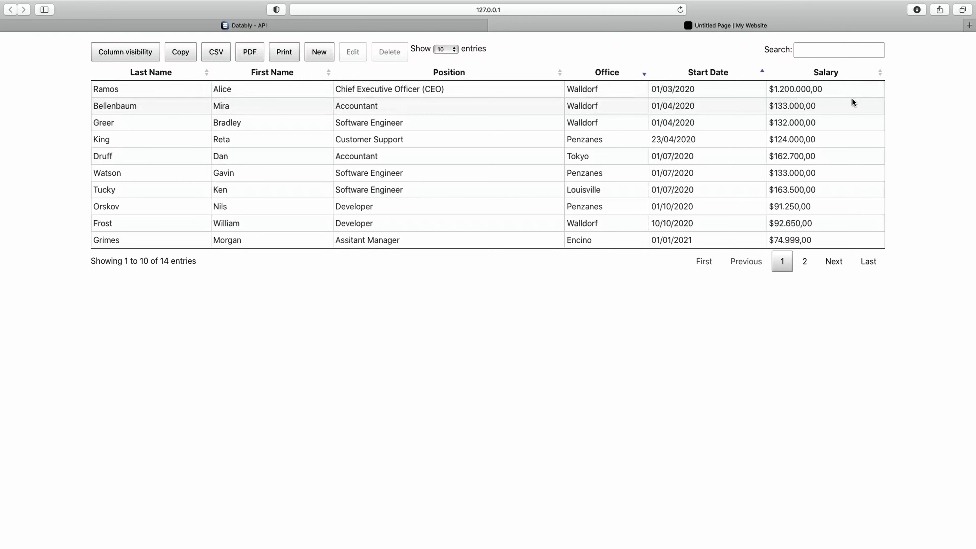
left_click(298, 95)
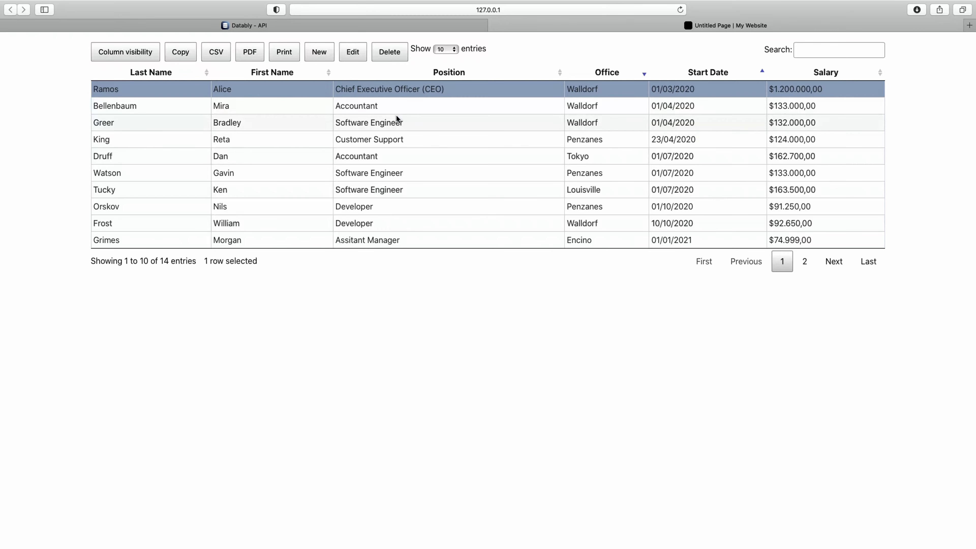
left_click(416, 172)
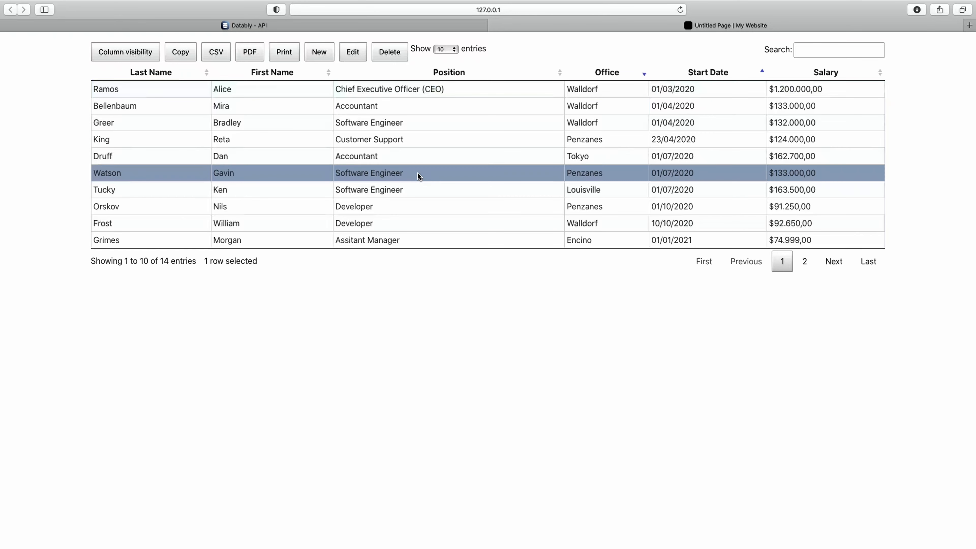
left_click(420, 137)
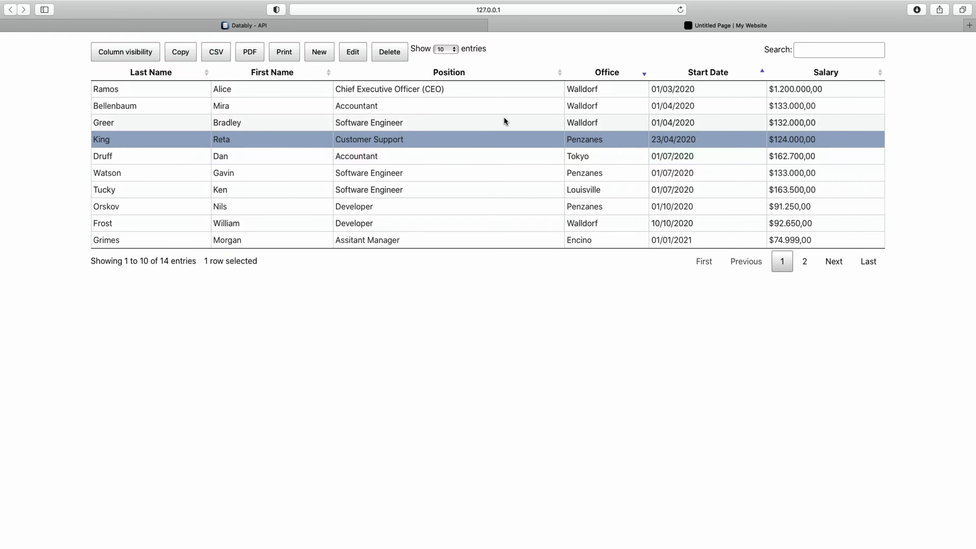
left_click(352, 56)
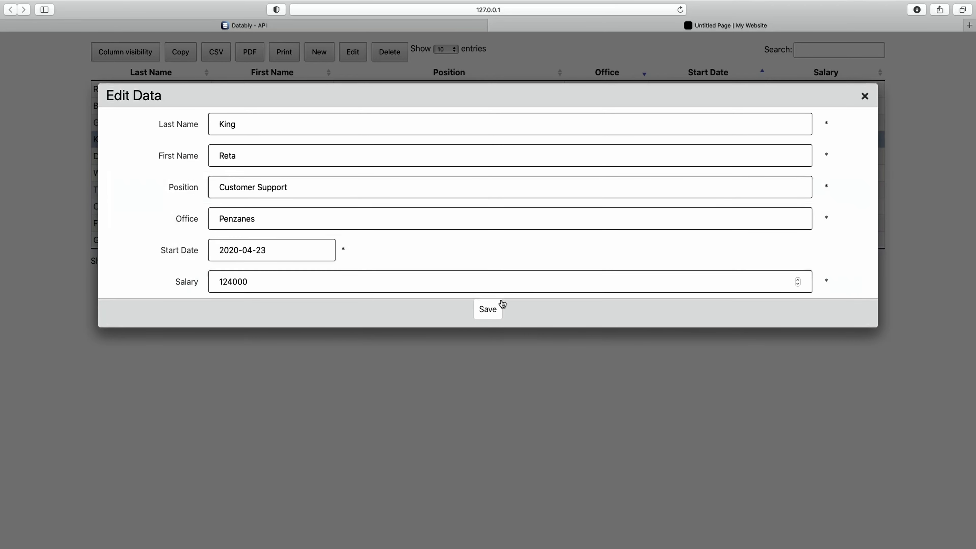
left_click(865, 96)
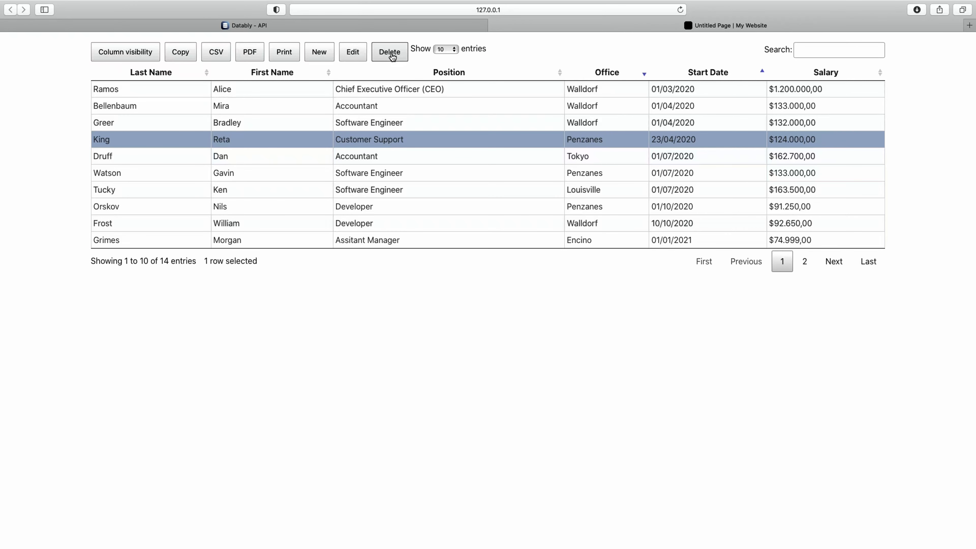
left_click(386, 156)
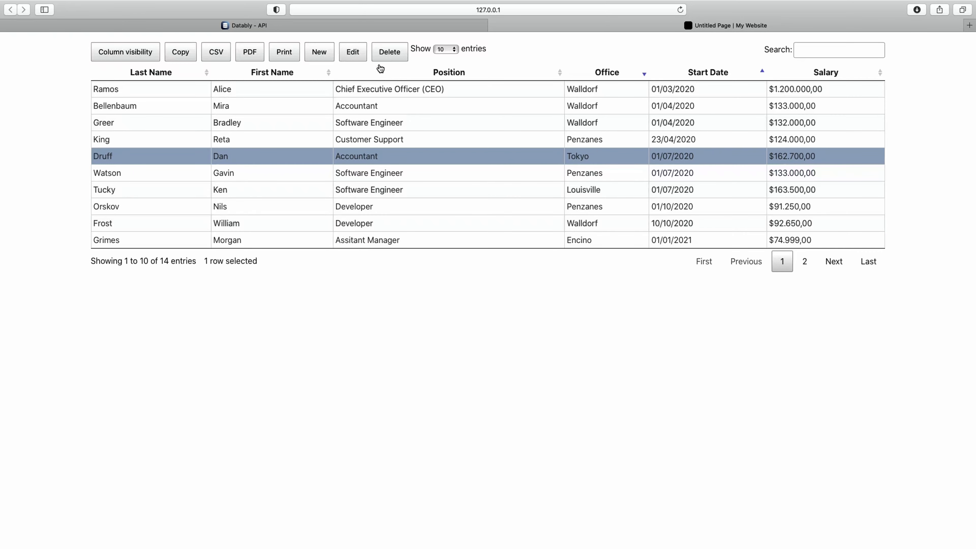
left_click(389, 54)
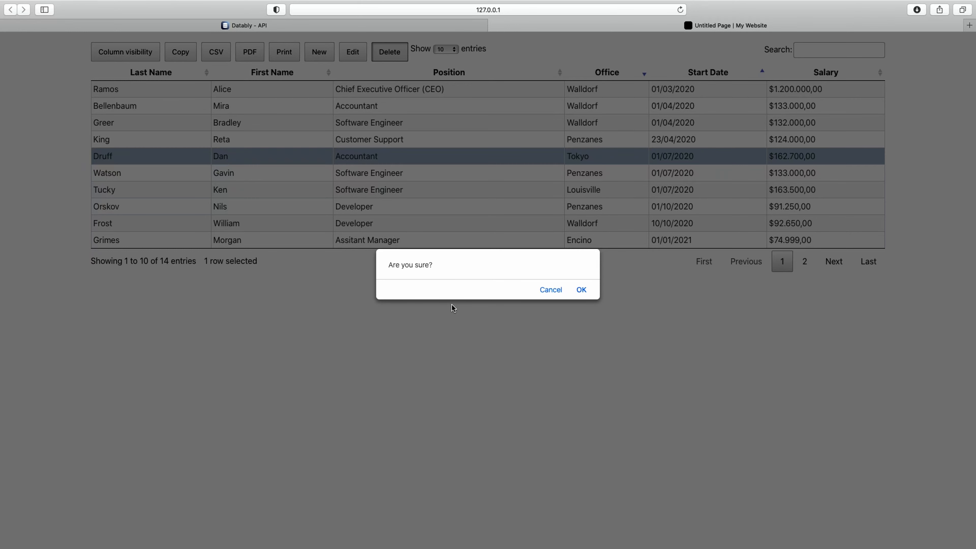
left_click(551, 291)
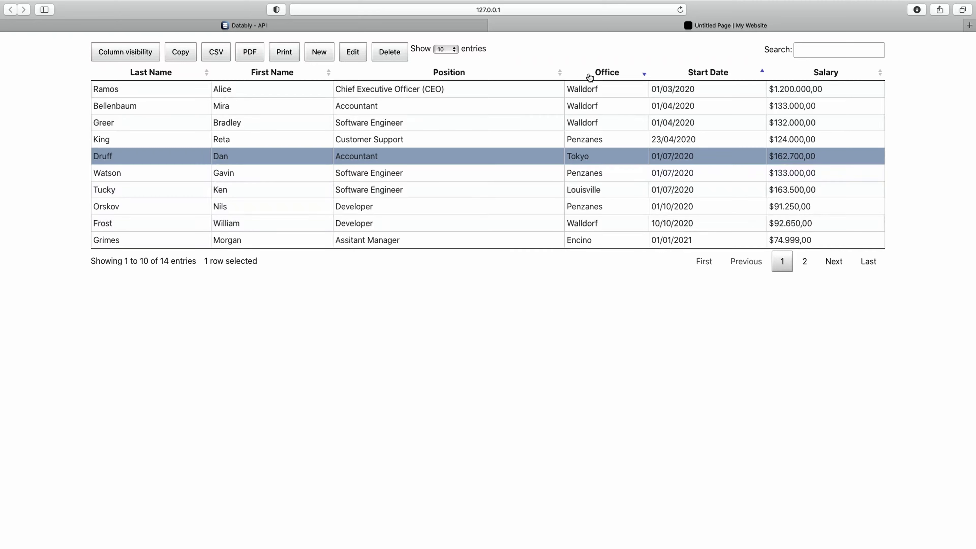
Reorder the table columns by dragging Last Name right after First Name.
mouse_move(465, 77)
left_mouse_down()
mouse_move(271, 77)
mouse_move(536, 71)
mouse_move(269, 79)
left_mouse_up()
left_click_drag(137, 77, 384, 78)
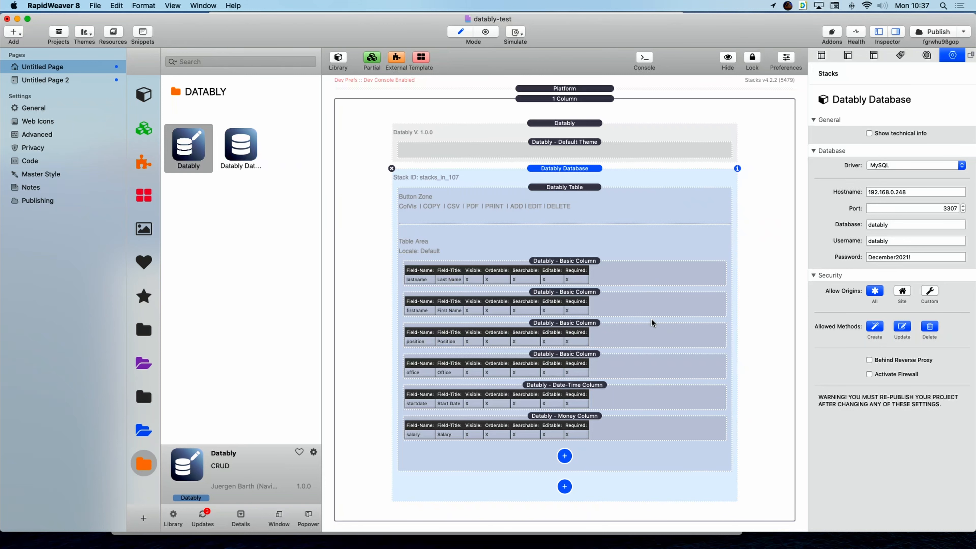
left_click(585, 273)
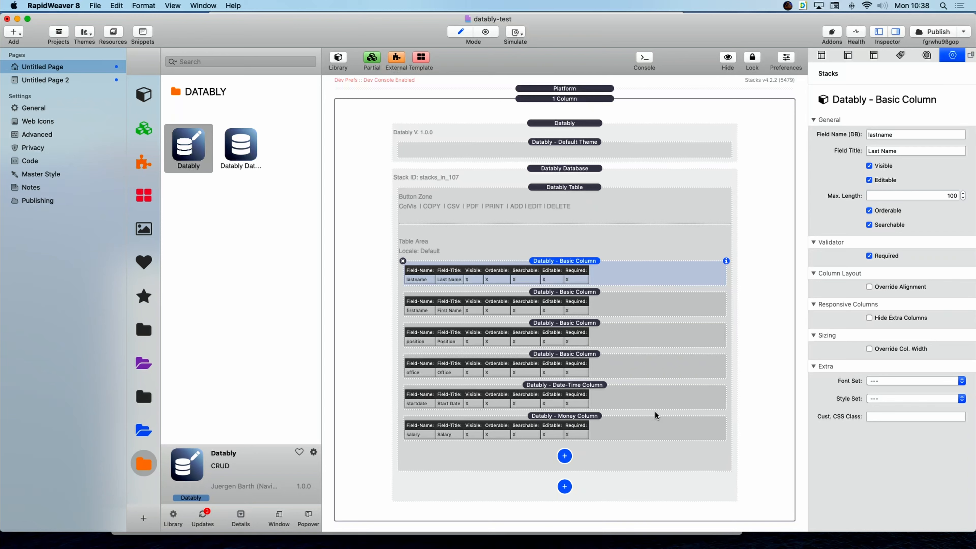
left_click(655, 398)
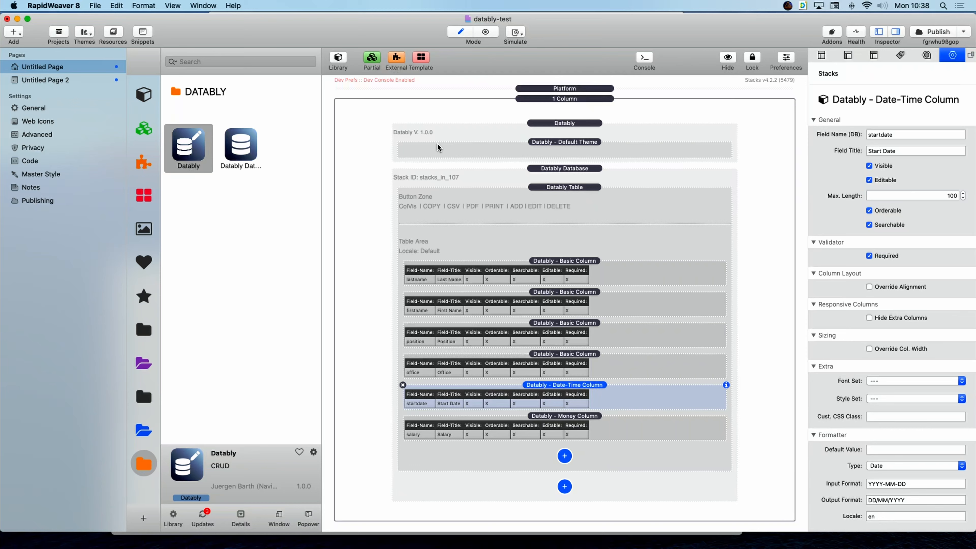
left_click(622, 121)
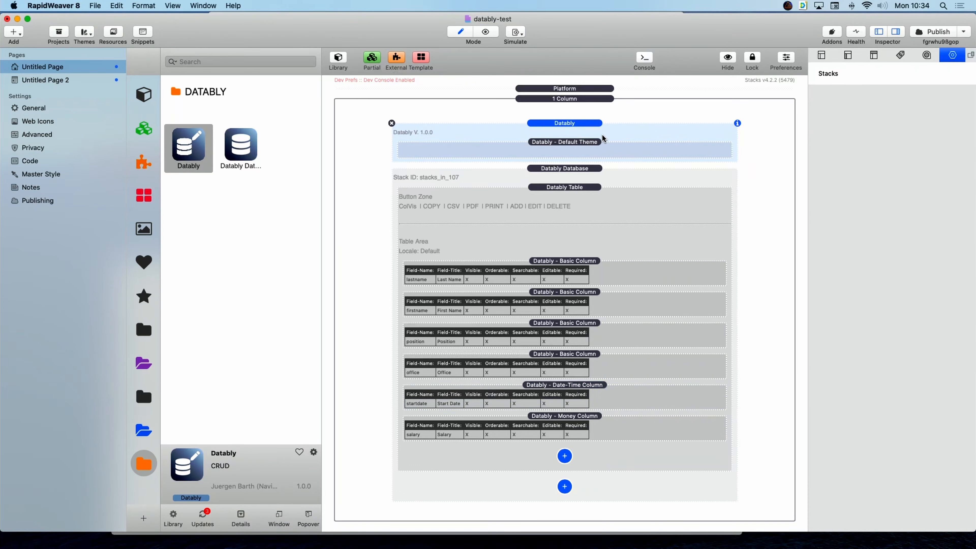
Review the Default Theme, Datably Database and Datably Table stack settings in the Inspector.
left_click(623, 148)
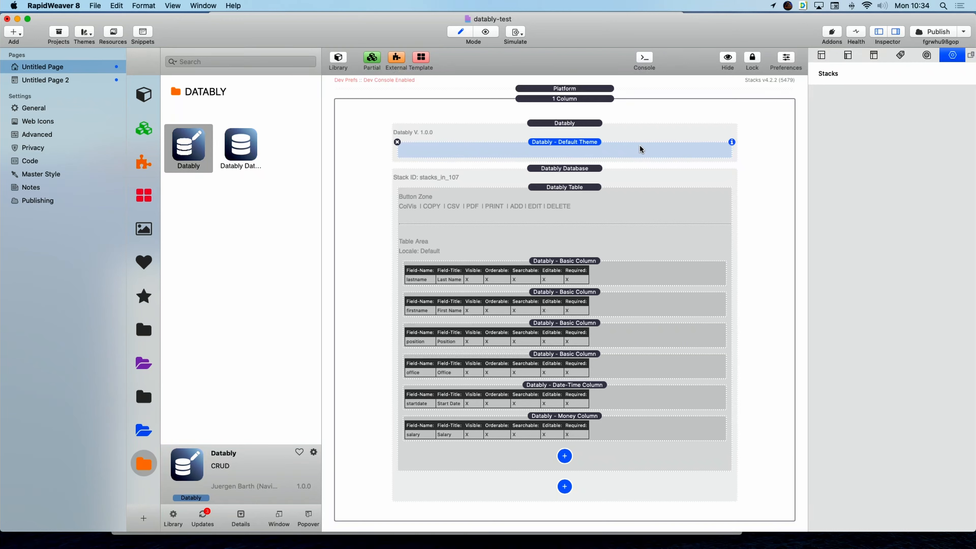
left_click(654, 181)
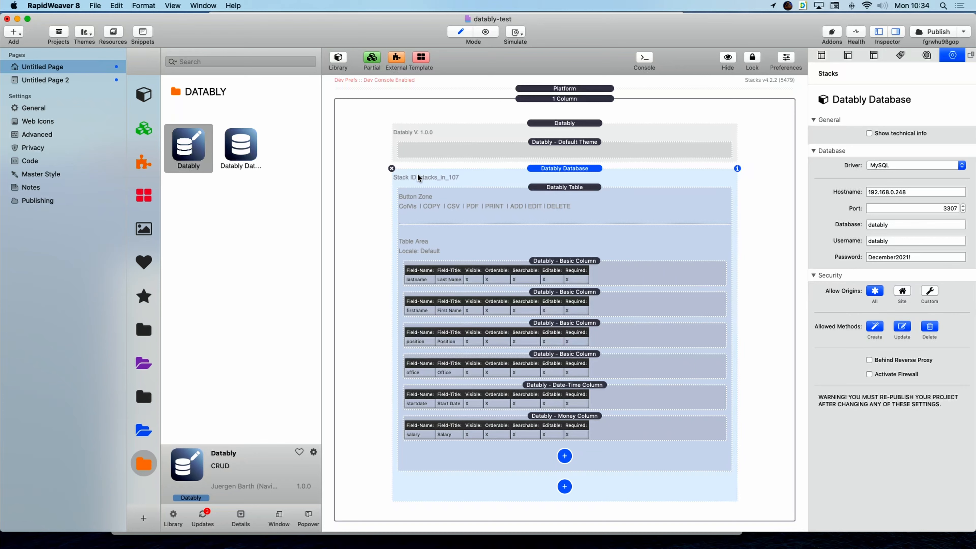
left_click(664, 209)
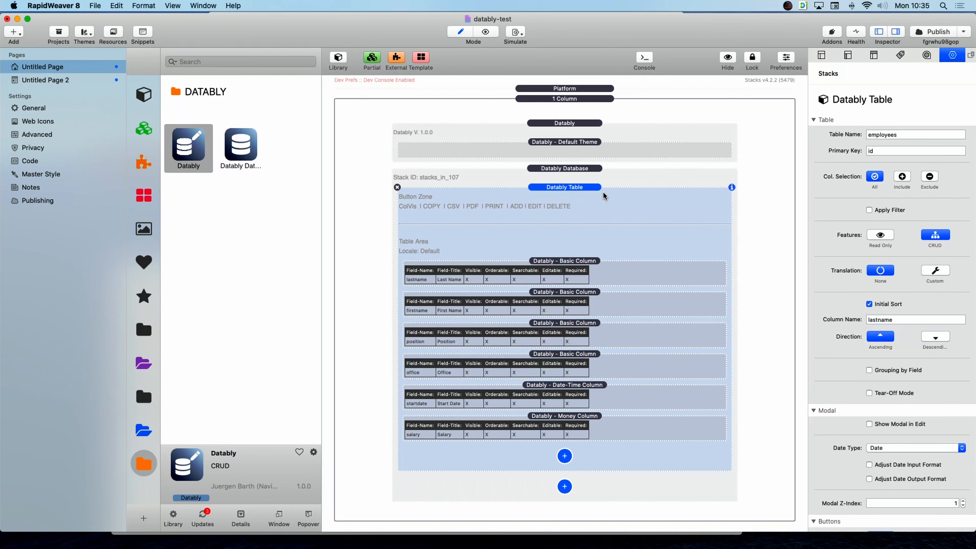
Recheck the Datably Database stack's MySQL connection settings.
left_click(676, 181)
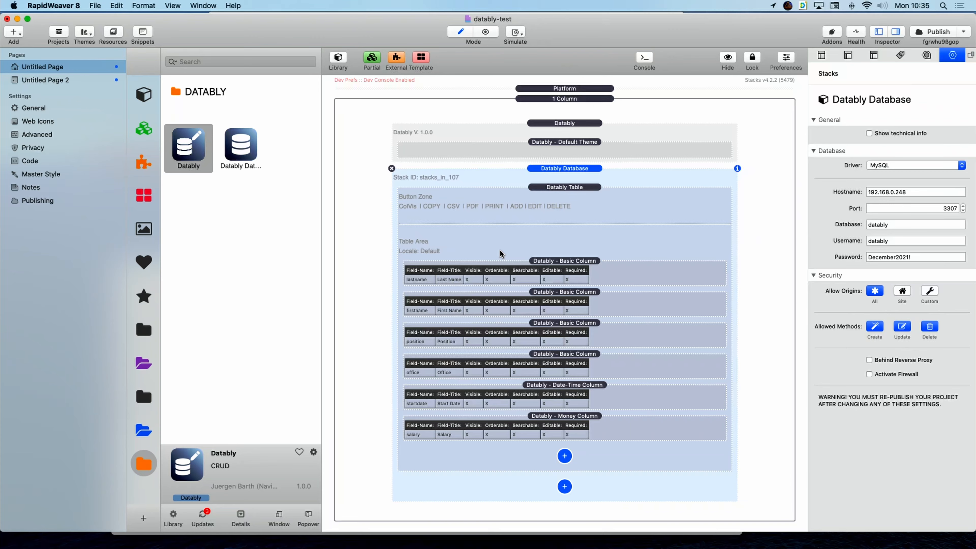
Switch over to the full-screen Safari window.
key("ctrl+Right")
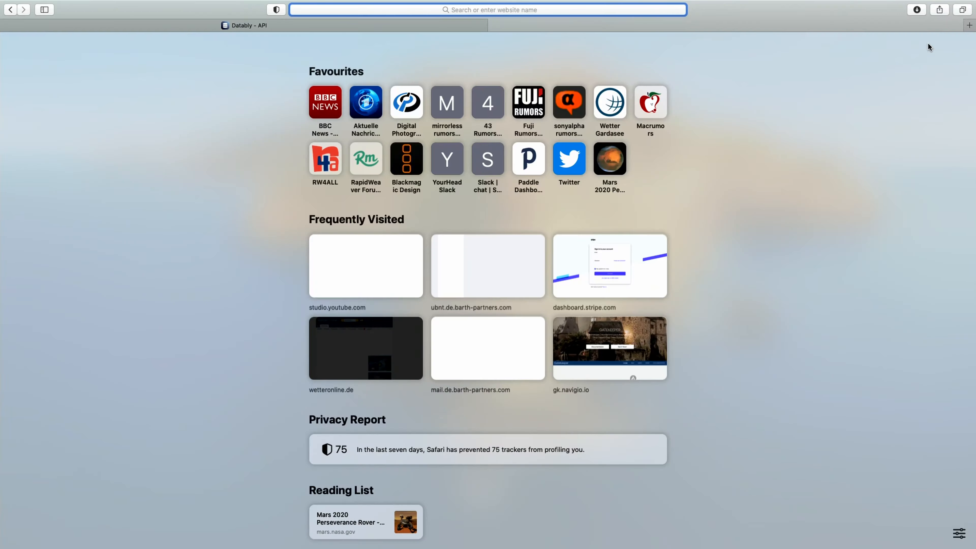
Load phpMyAdmin at 192.168.0.248 in a new tab to see the employees table structure.
left_click(969, 12)
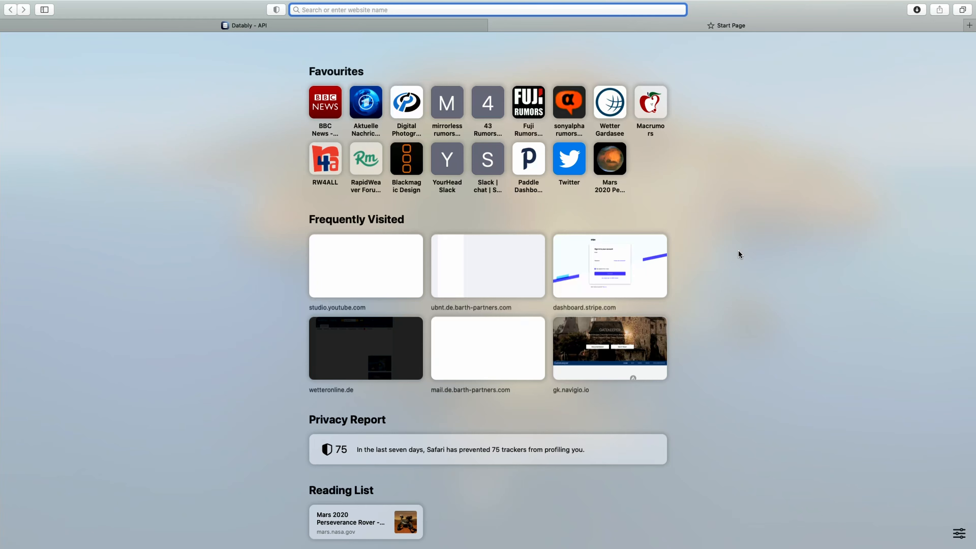
type("192")
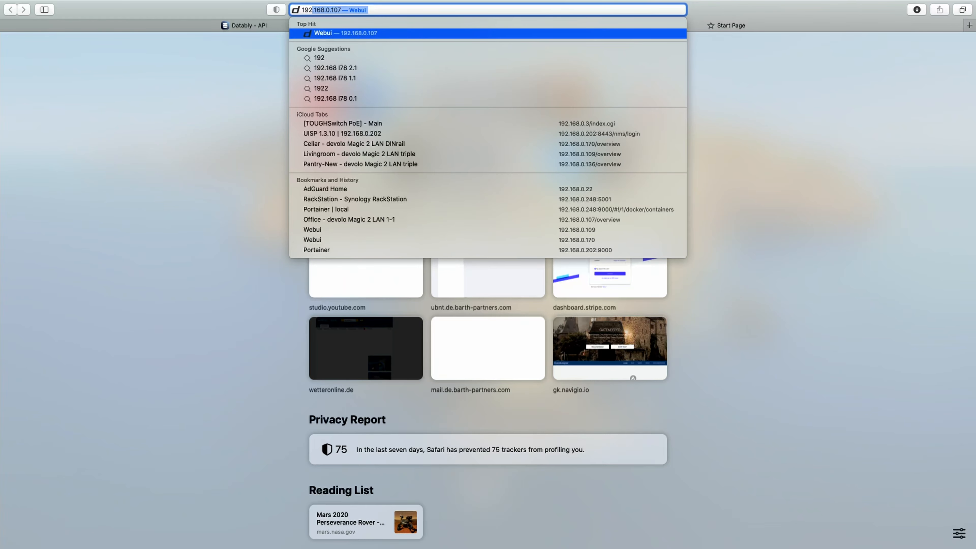
type(".168.0.2048")
key("Return")
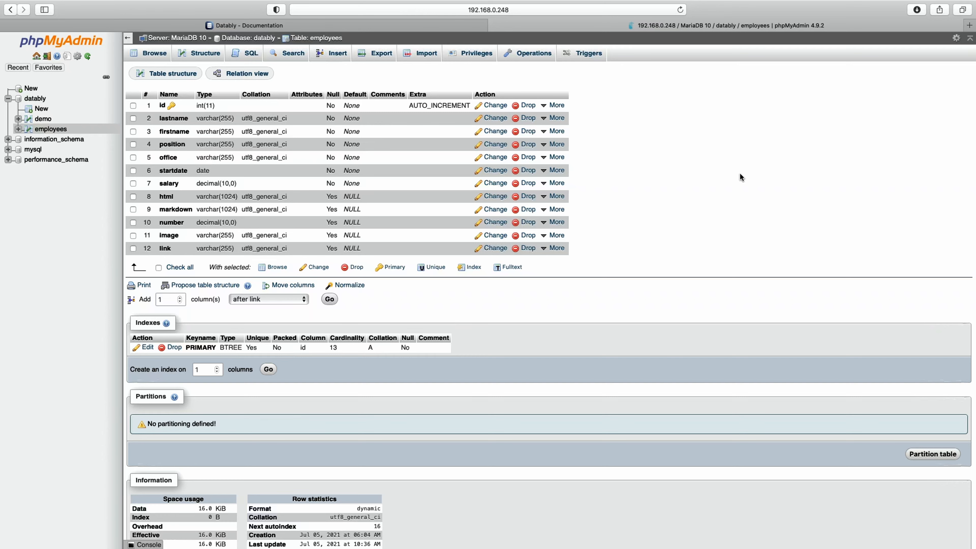
left_click(367, 23)
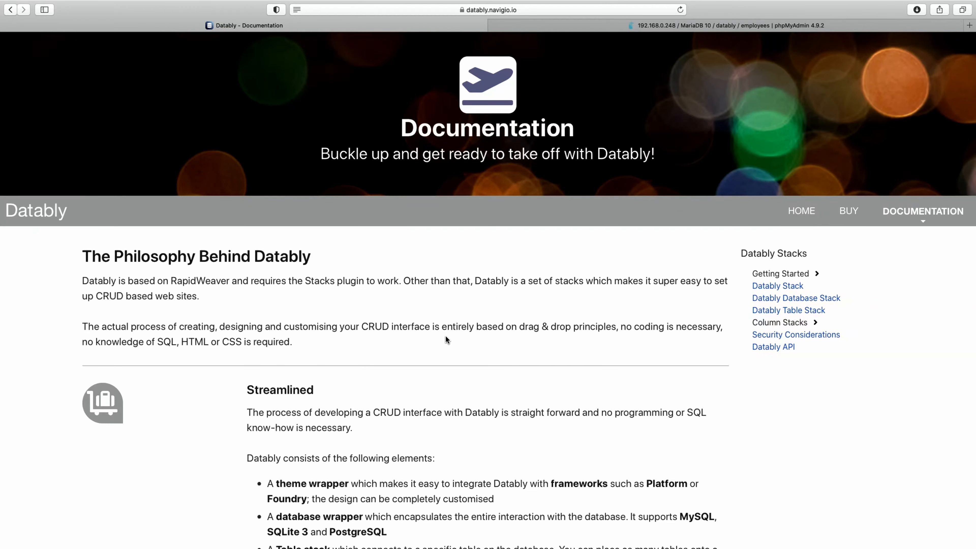
scroll(445, 337, "down", 10)
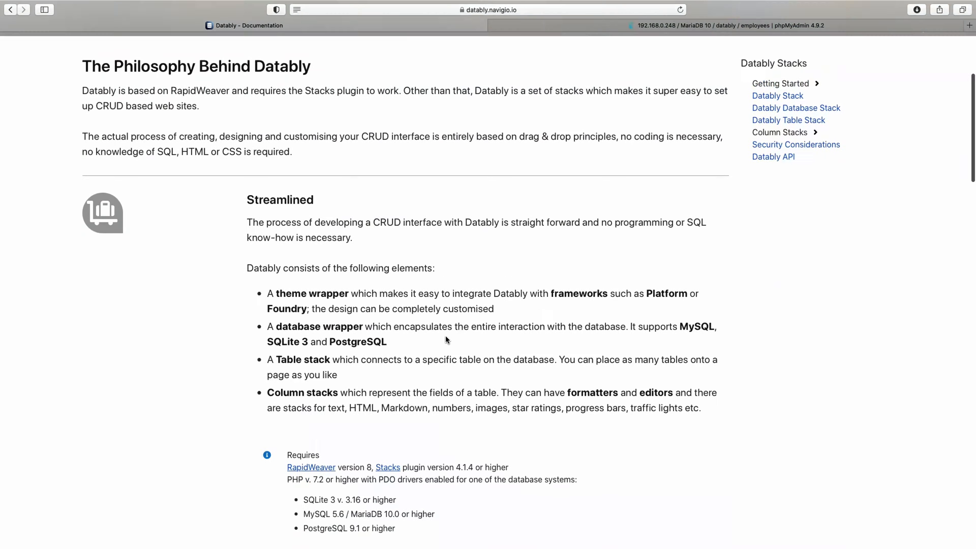
scroll(445, 338, "up", 10)
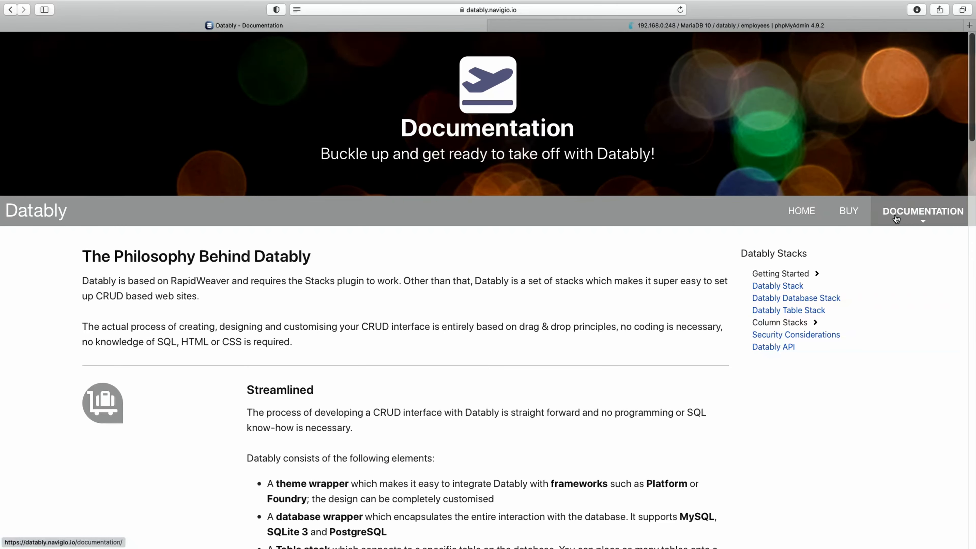
scroll(464, 374, "down", 20)
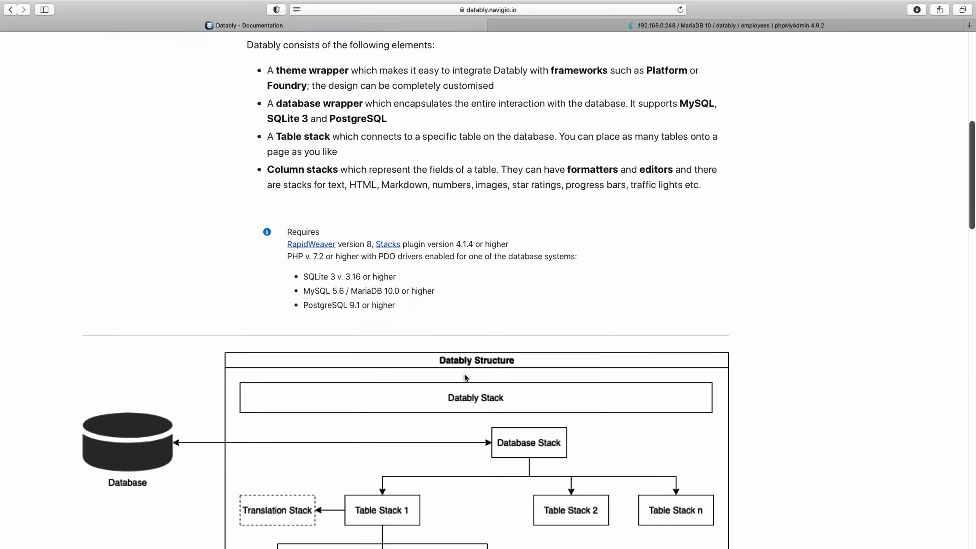
scroll(464, 374, "down", 20)
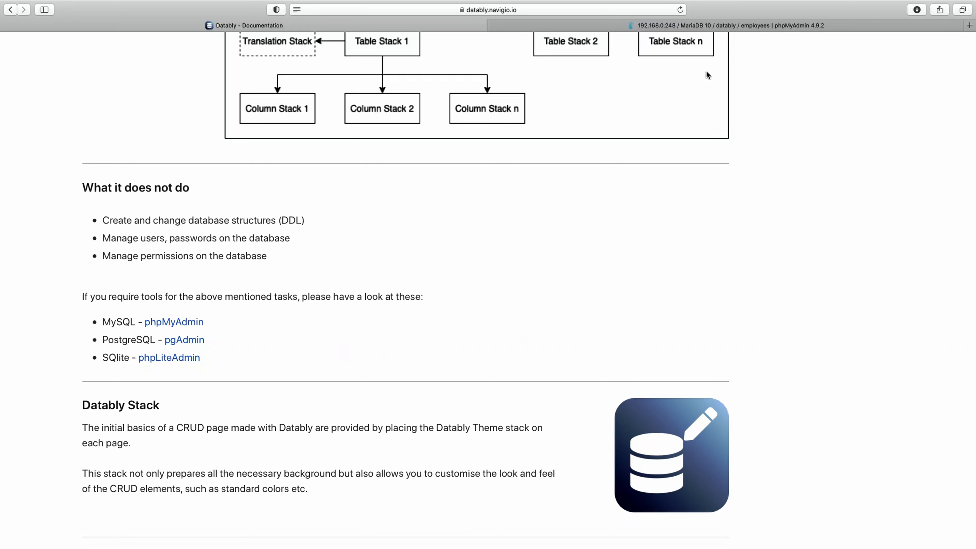
left_click(729, 26)
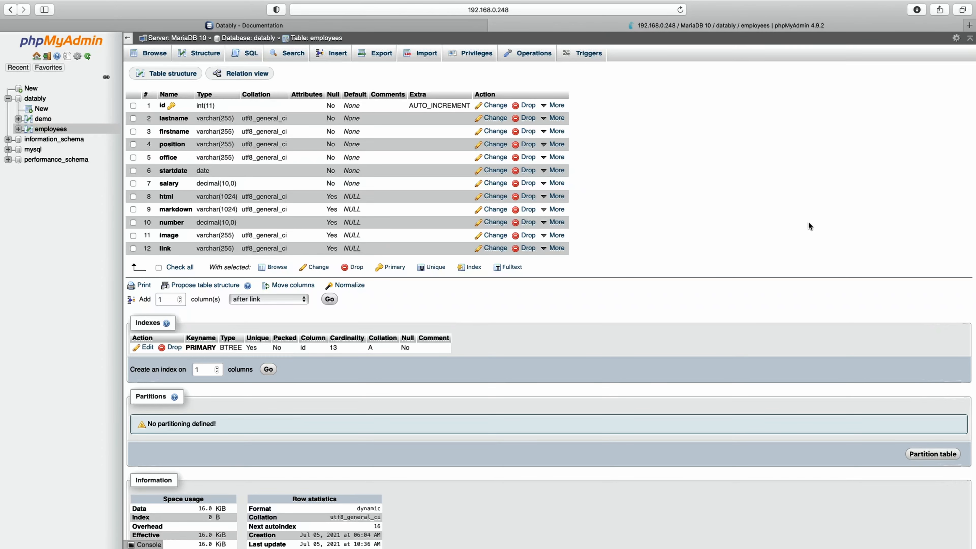
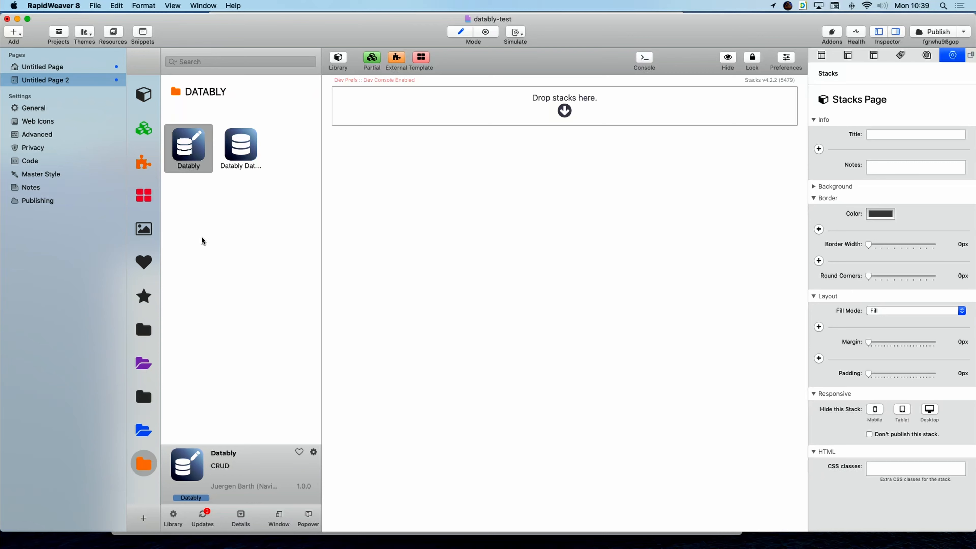
Drag the Platform stack (V. 21.4) from the Platform library onto the page, then show the DATABLY stacks again.
left_click(144, 363)
scroll(190, 350, "down", 15)
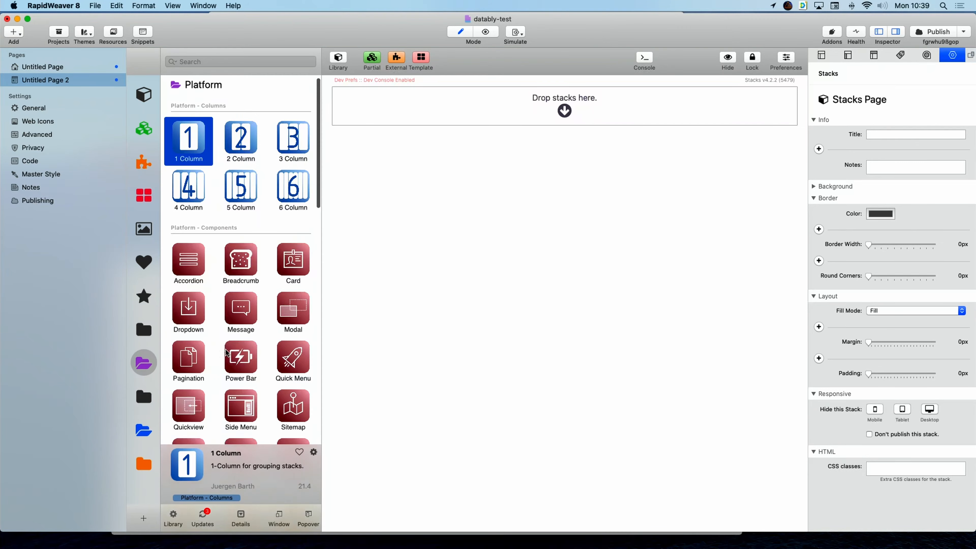
scroll(224, 348, "down", 5)
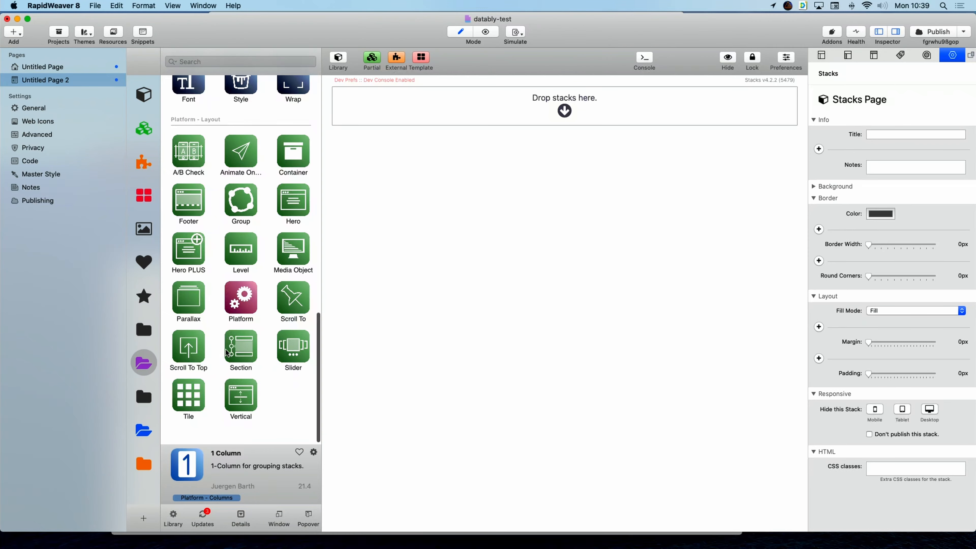
left_click_drag(241, 296, 519, 100)
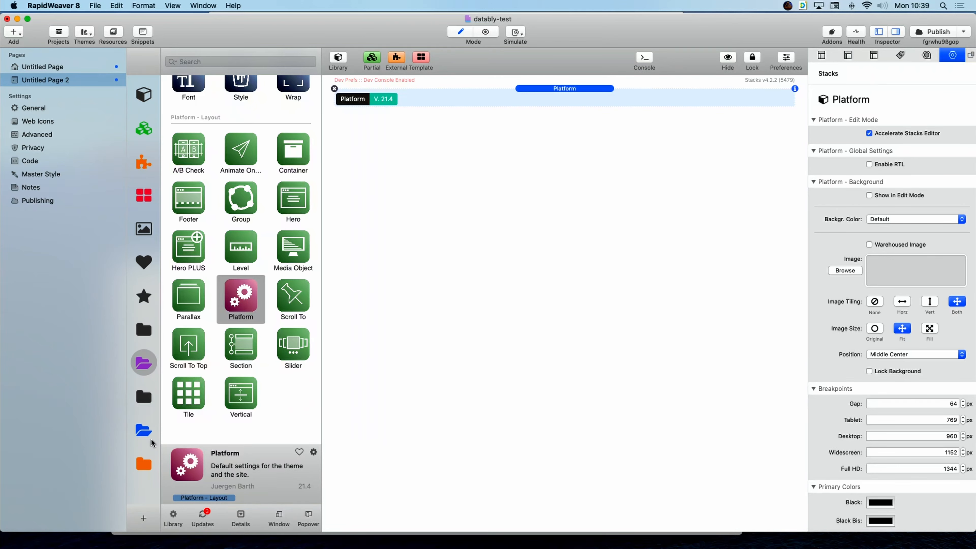
left_click(144, 467)
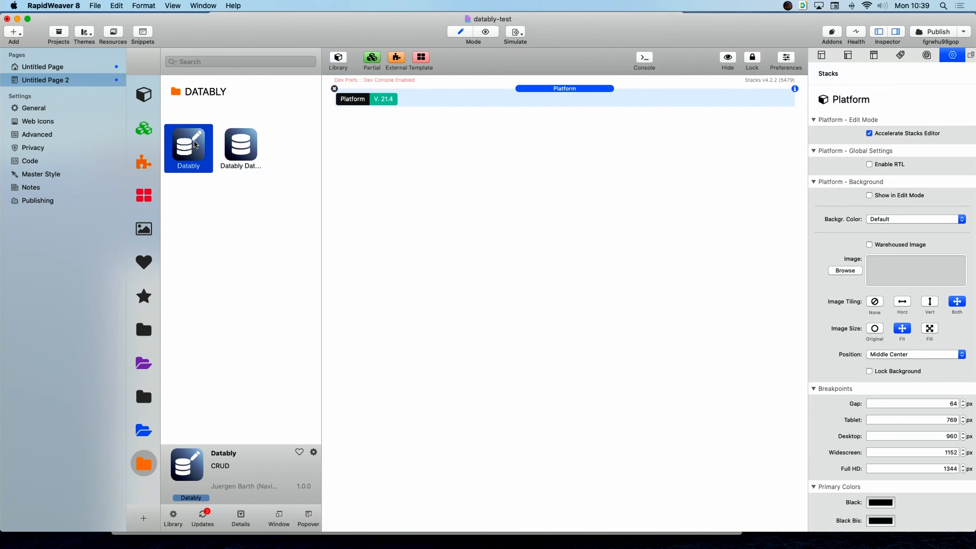
Add the Datably stack with its Default Theme below Platform, followed by a Datably Database stack.
left_click_drag(265, 139, 493, 122)
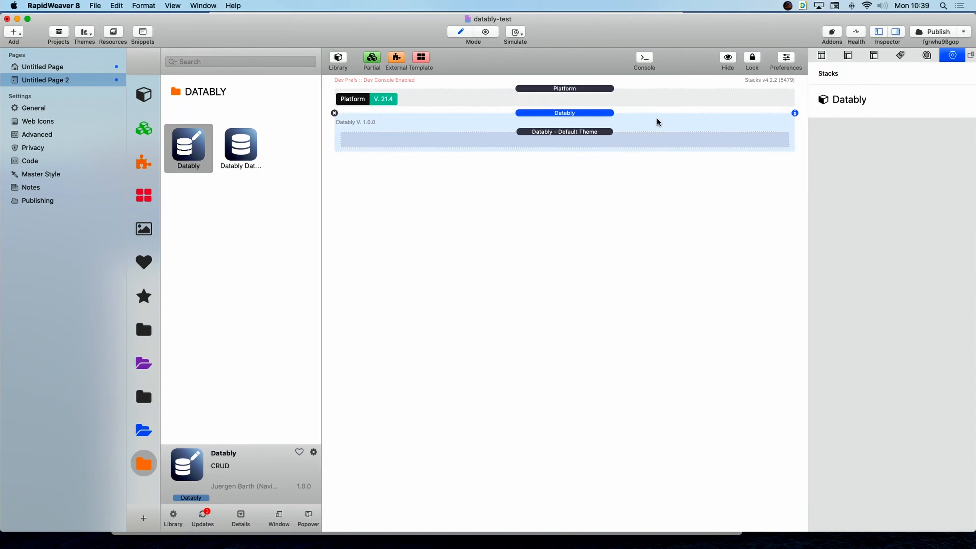
left_click(627, 134)
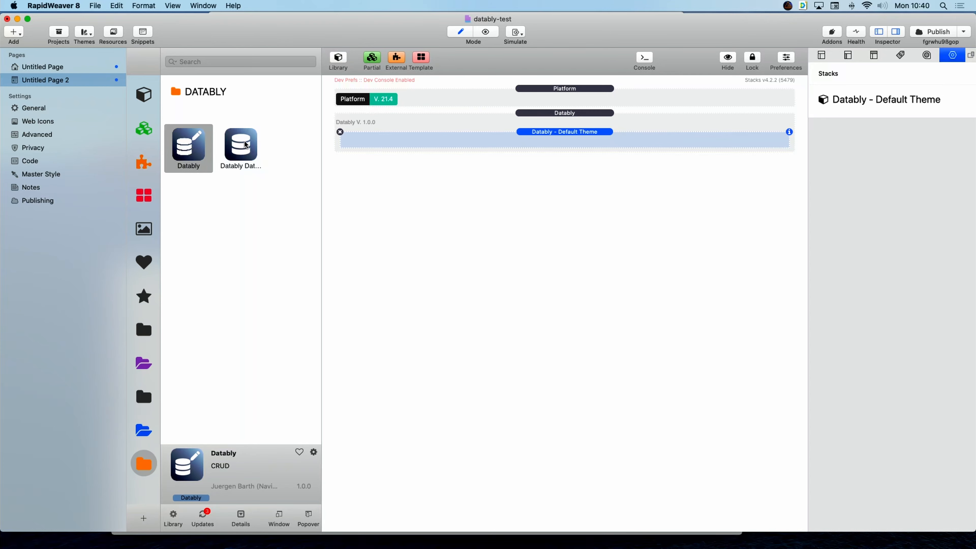
left_click_drag(243, 142, 510, 162)
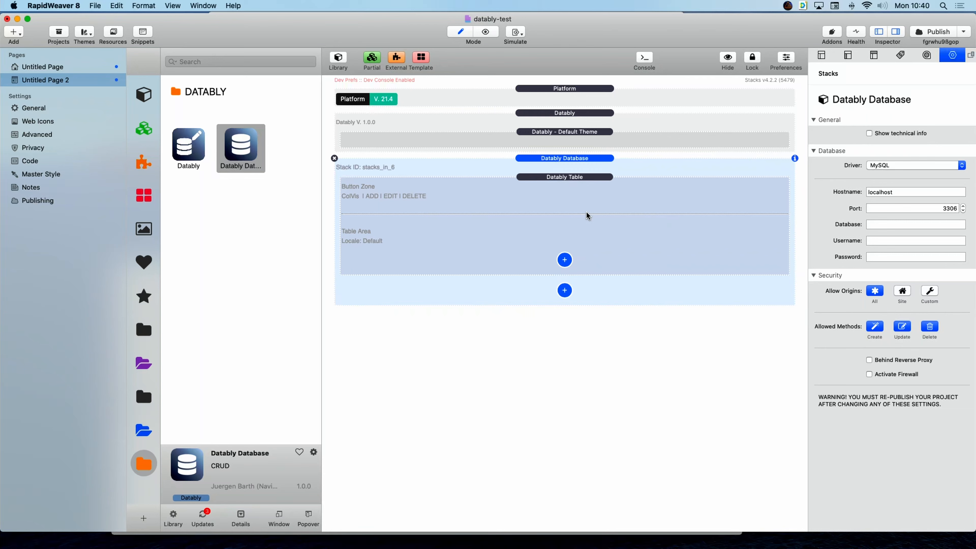
Add a second Datably Table, delete it again, and review the Datably Database stack's settings.
left_click(564, 290)
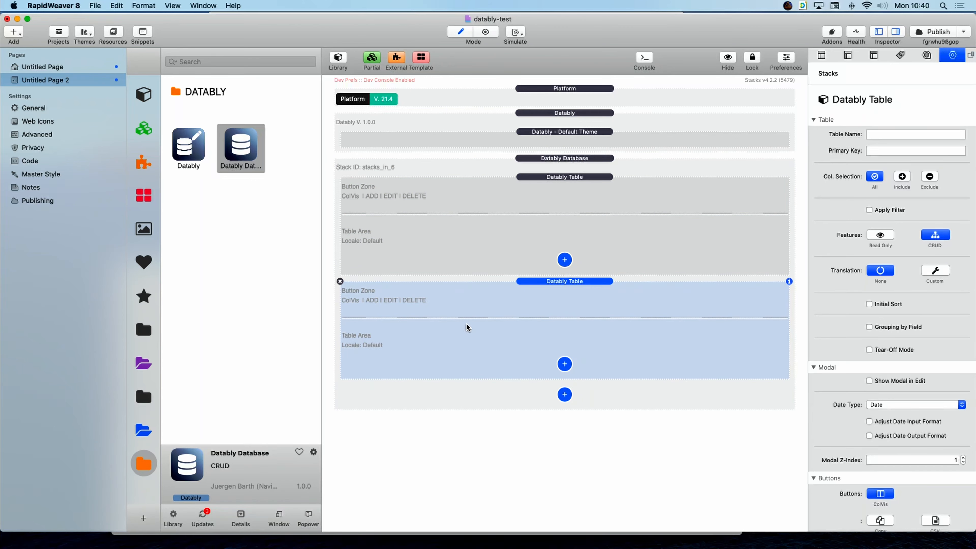
left_click(340, 282)
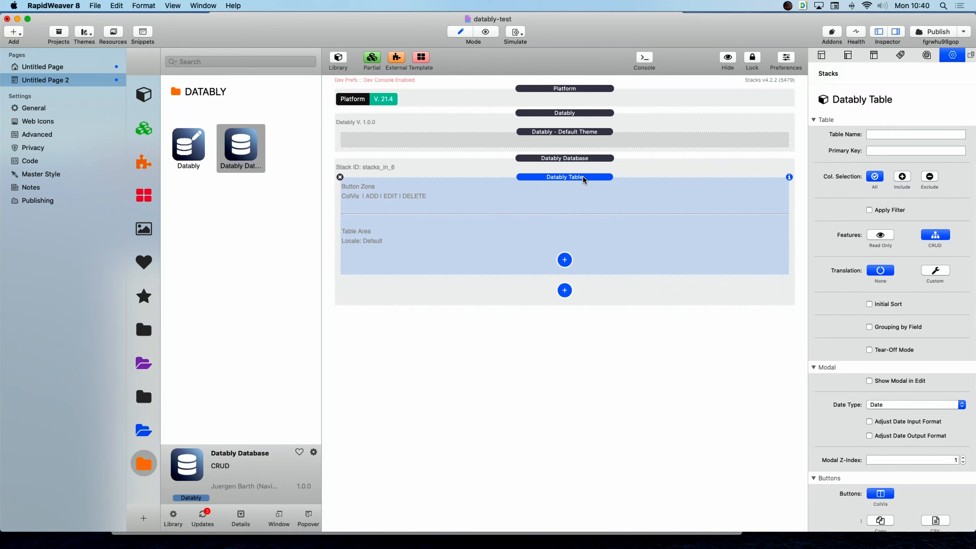
left_click(663, 165)
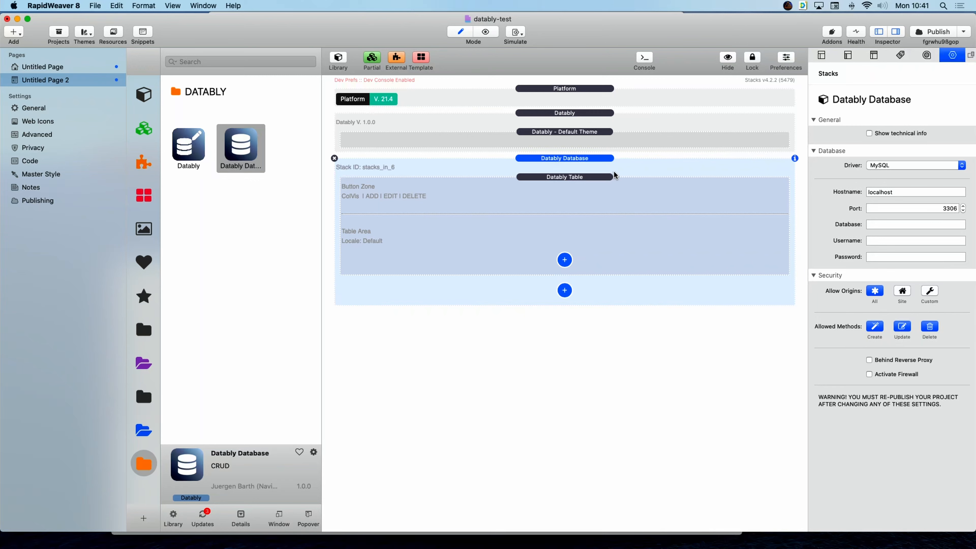
Turn on Tear-Off Mode for the Datably Table with DB Stack ID stacks_in_6 and move it below the Database stack.
left_click(569, 179)
left_click(869, 349)
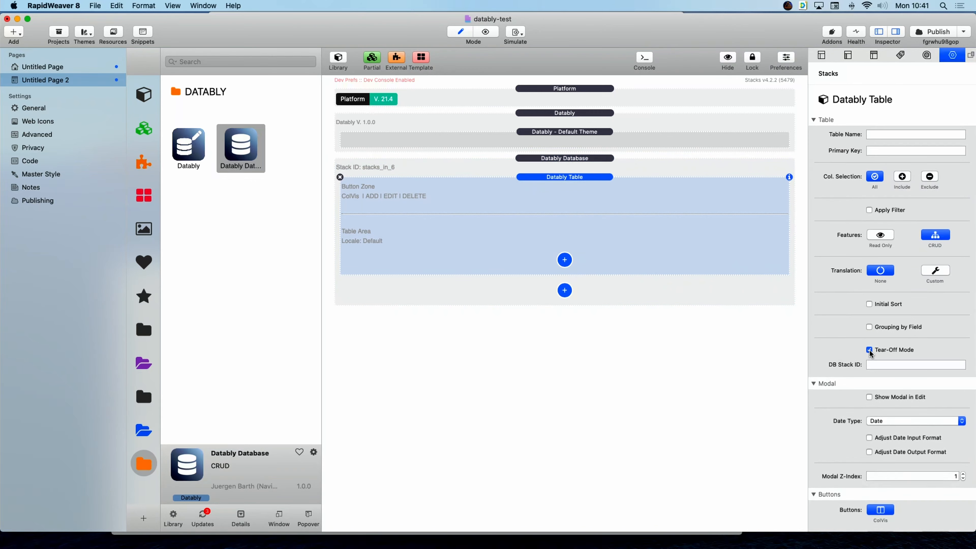
left_click(903, 364)
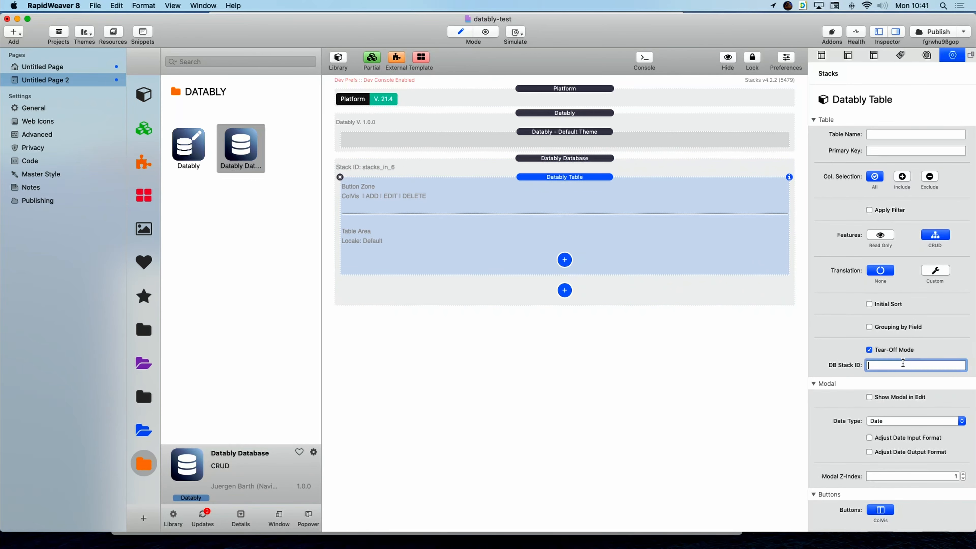
type("stacks_in")
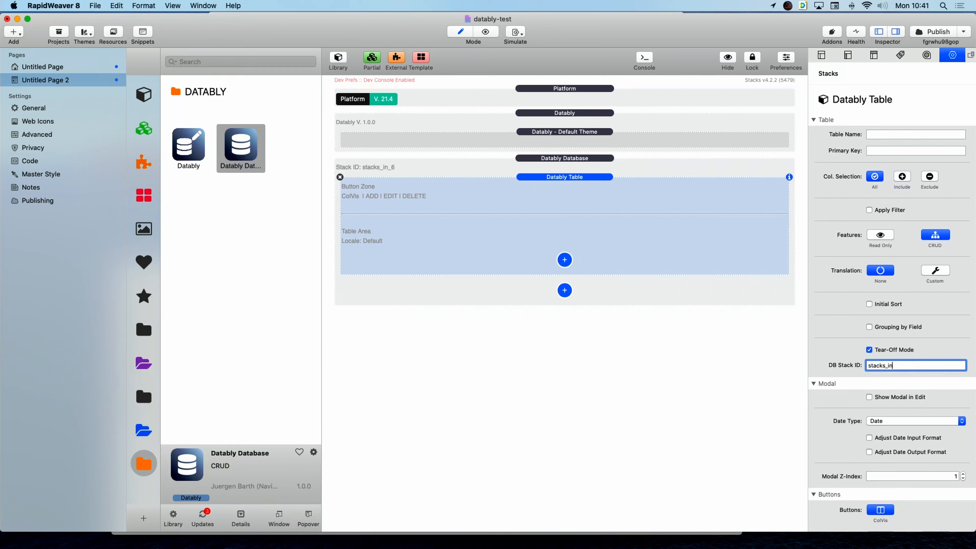
type("_6")
key("Return")
left_click_drag(549, 176, 555, 312)
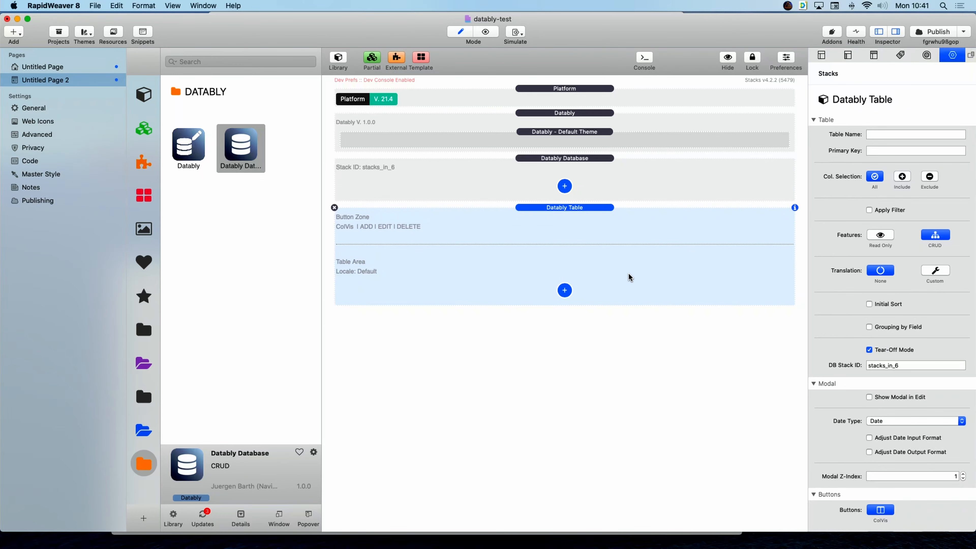
left_click(906, 365)
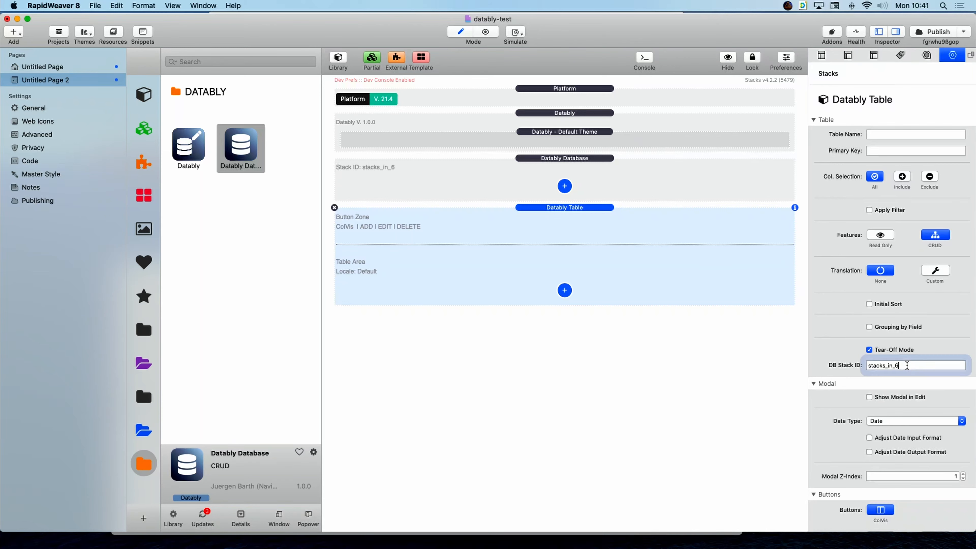
left_click_drag(906, 365, 830, 367)
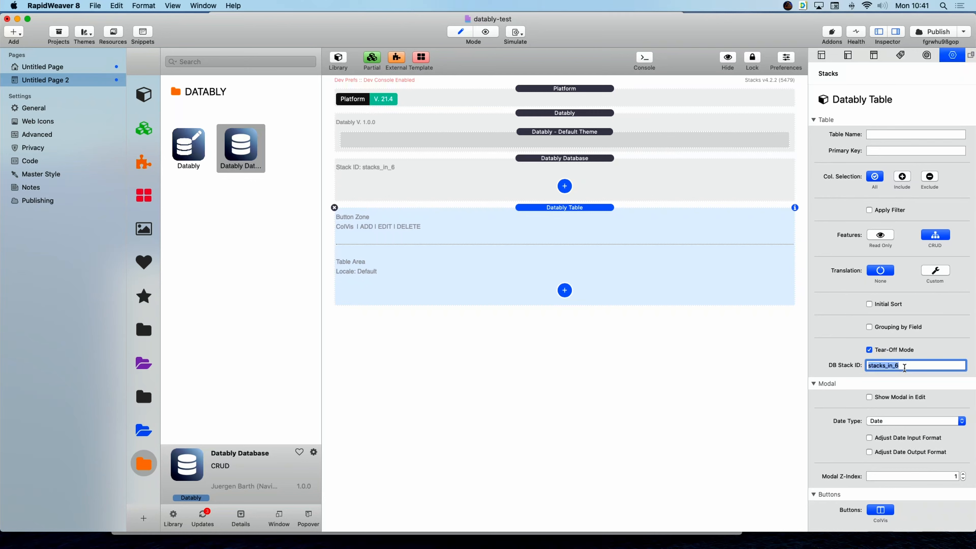
Delete the detached Datably Table and add a fresh one inside the Datably Database stack.
left_click(617, 179)
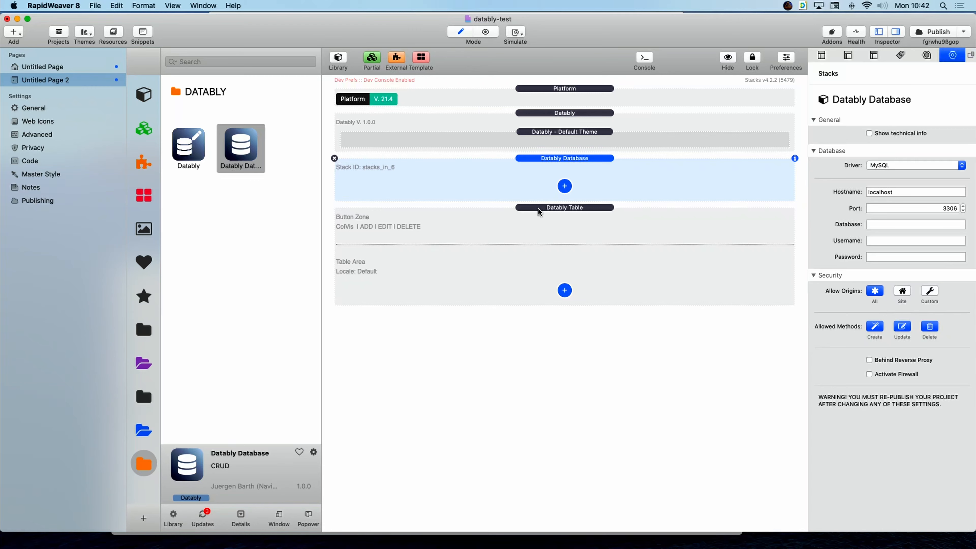
left_click(566, 208)
left_click(334, 208)
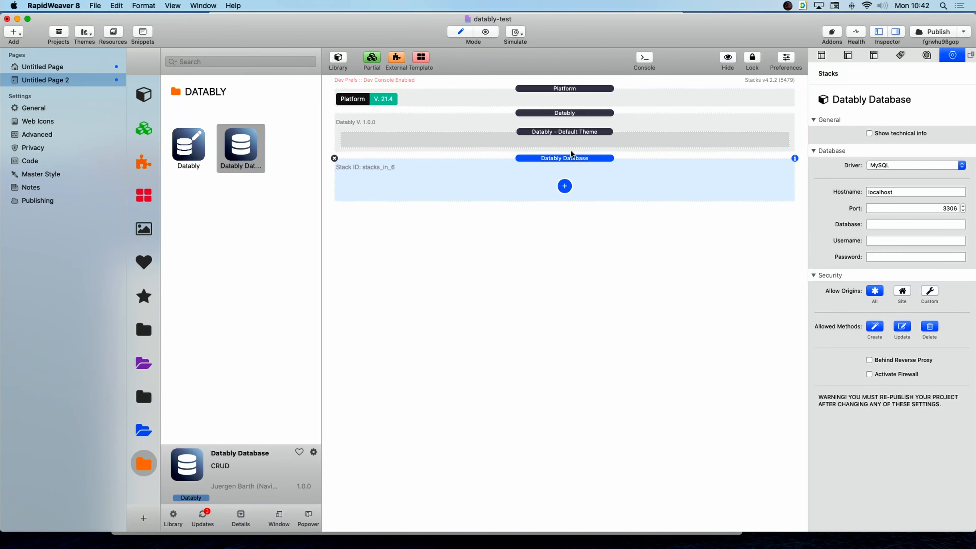
left_click(564, 186)
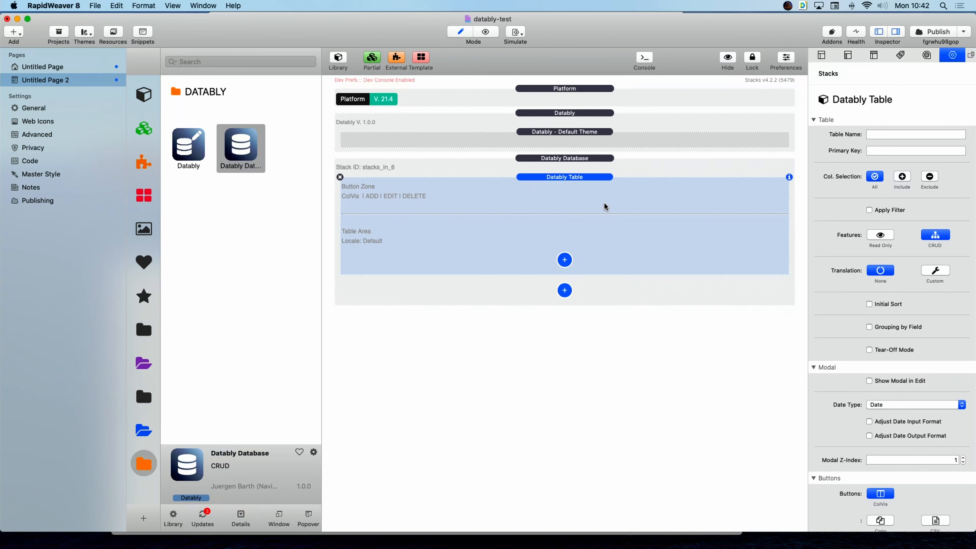
Set the Datably Database hostname to 192.168.0.248 and port to 3307, then switch to Safari.
left_click(693, 163)
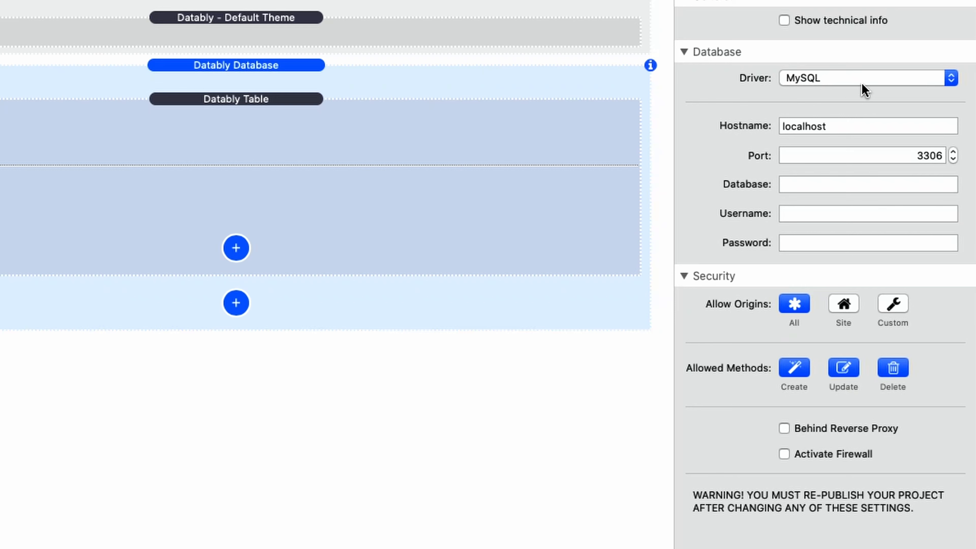
double_click(835, 125)
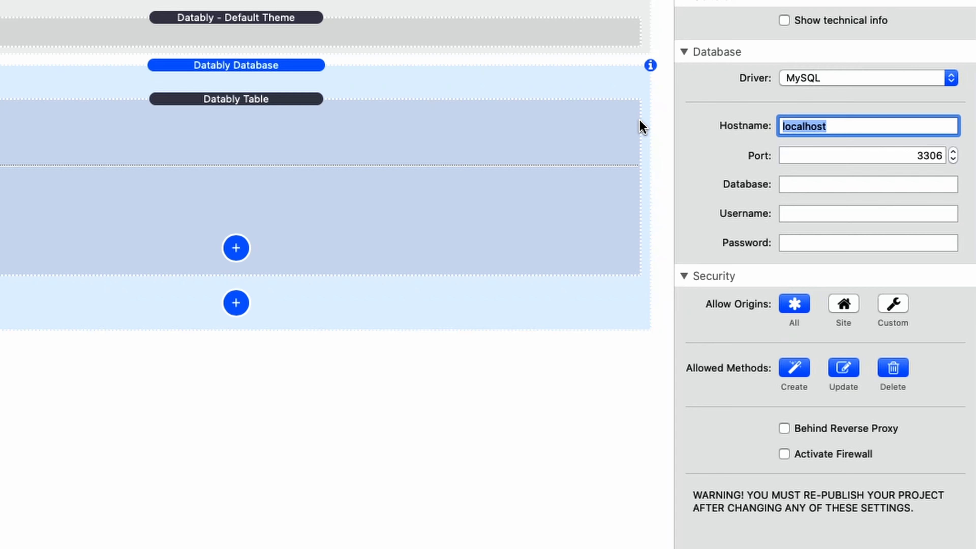
type("192")
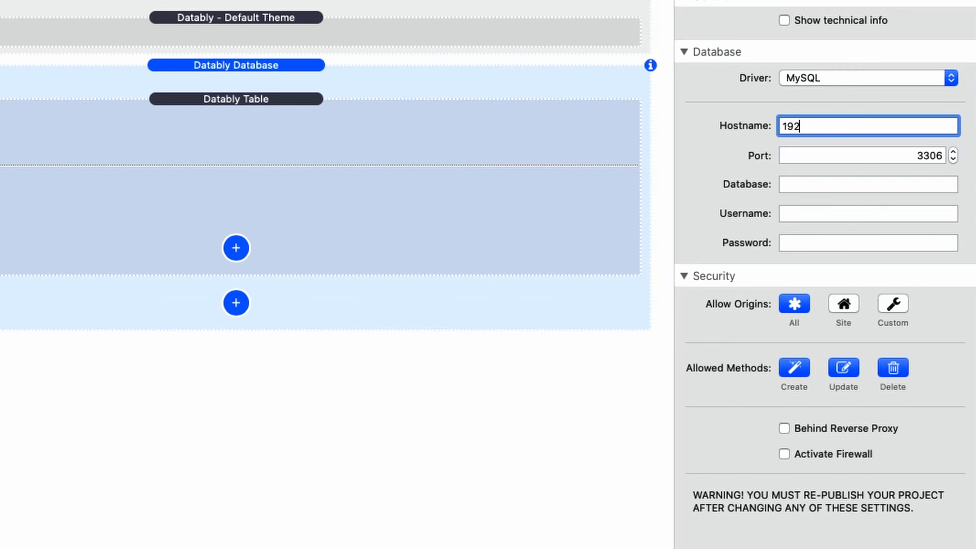
type(".168.0.248")
key("Tab")
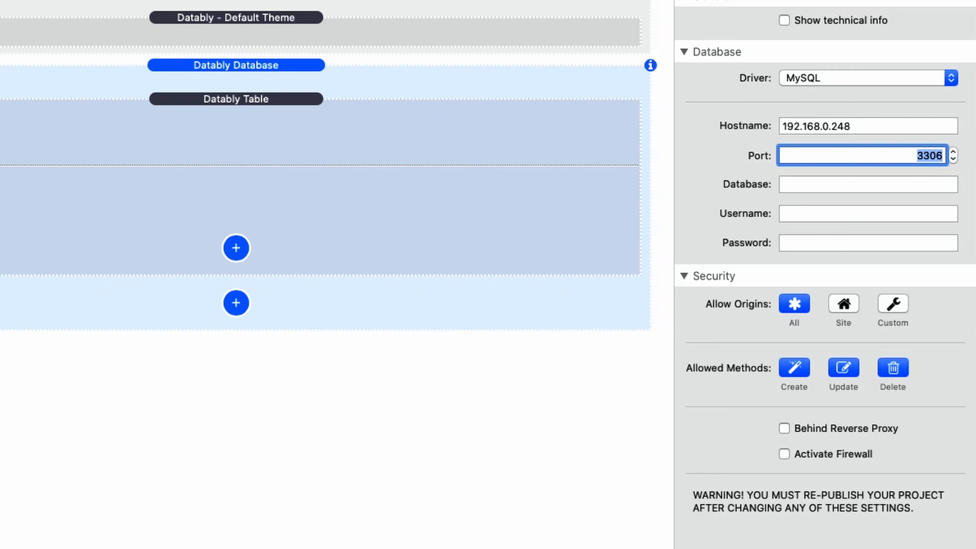
type("3307")
left_click(856, 188)
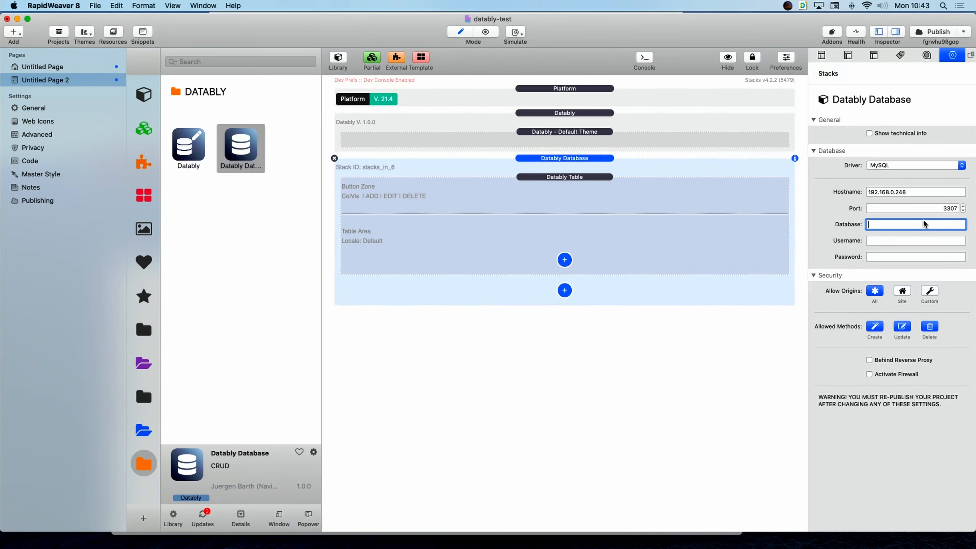
key("ctrl+Right")
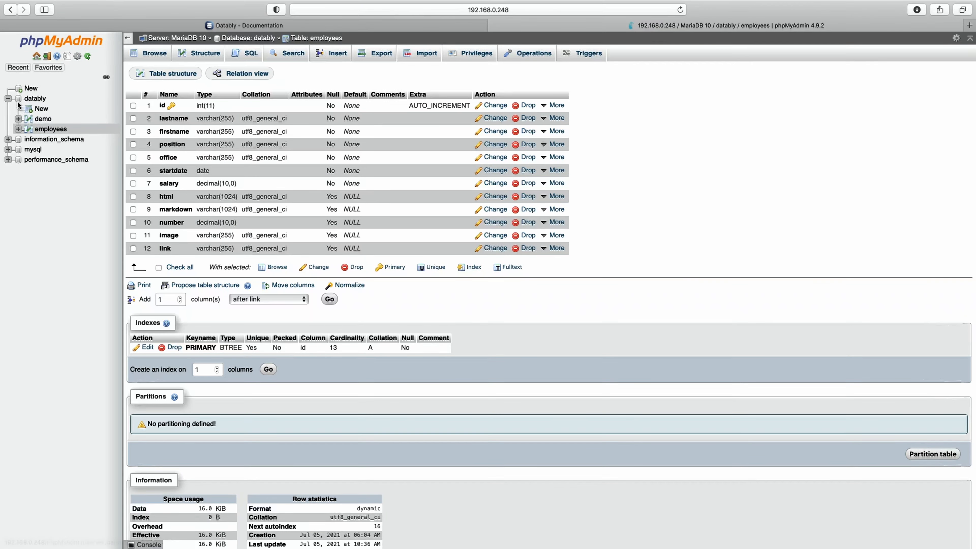
Enter datably as the database name and username, and type the database password.
key("ctrl+Left")
key("Tab")
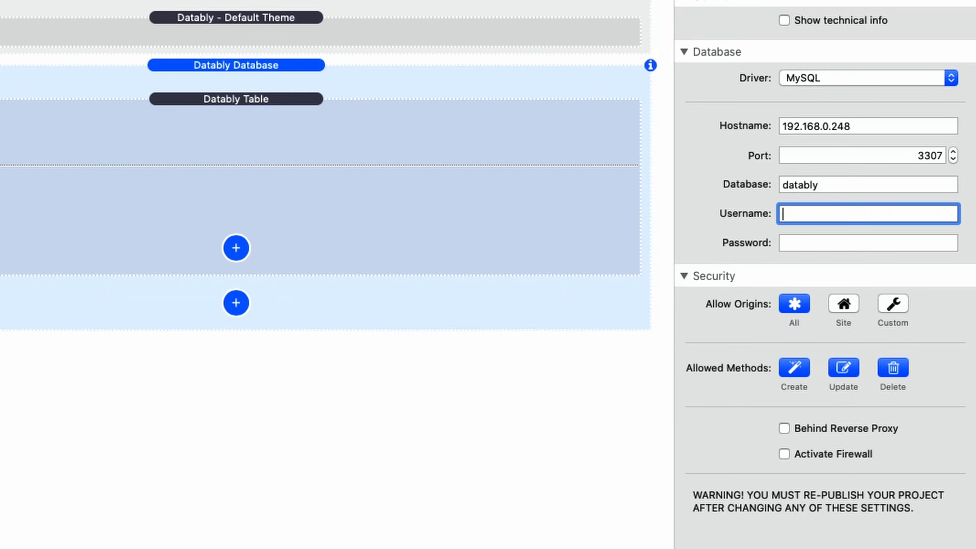
key("Tab")
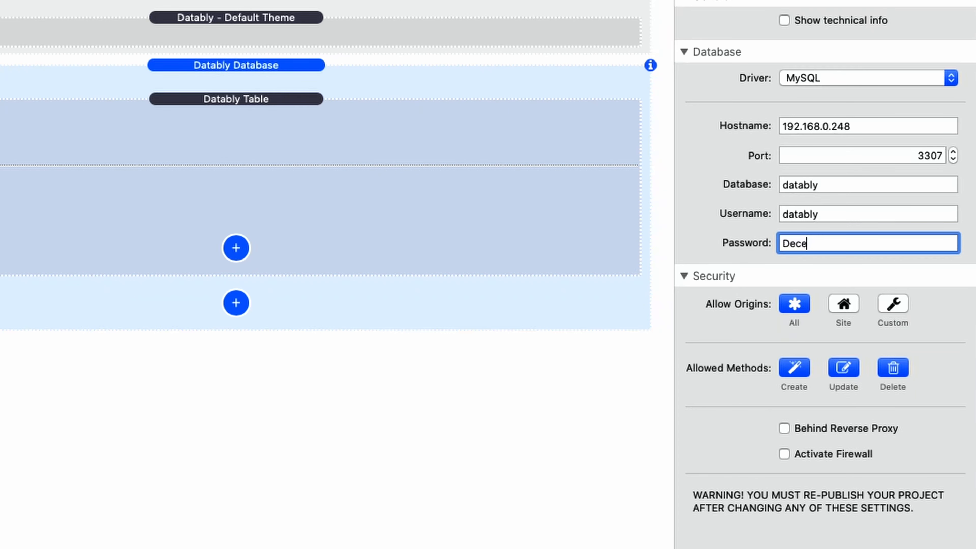
left_click_drag(893, 241, 779, 243)
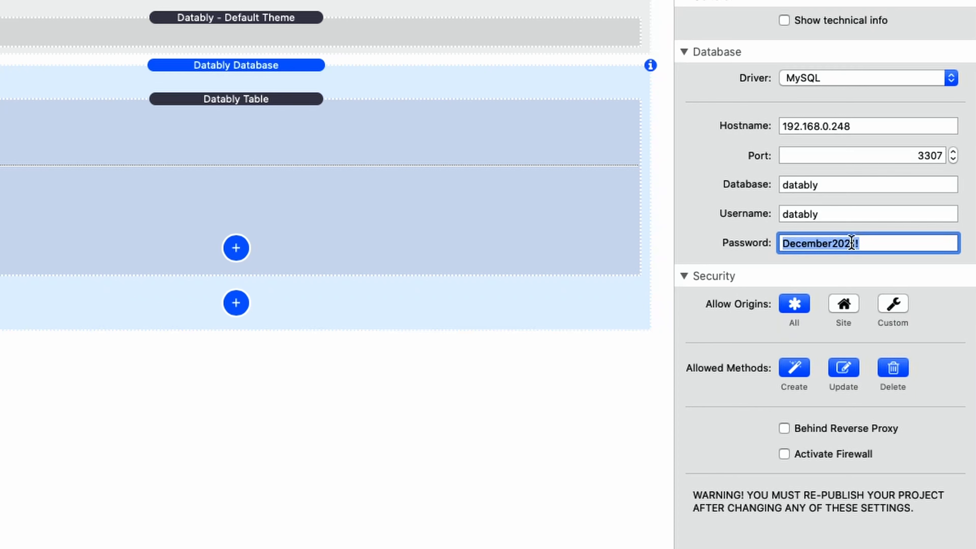
left_click(878, 245)
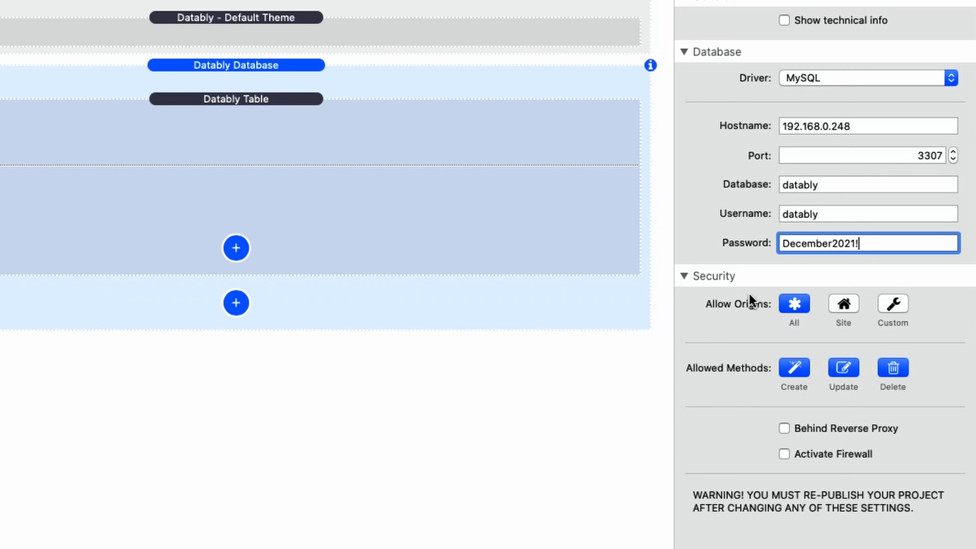
Try the other Allow Origins options, set it back to All, and switch to Safari.
left_click(845, 305)
left_click(893, 305)
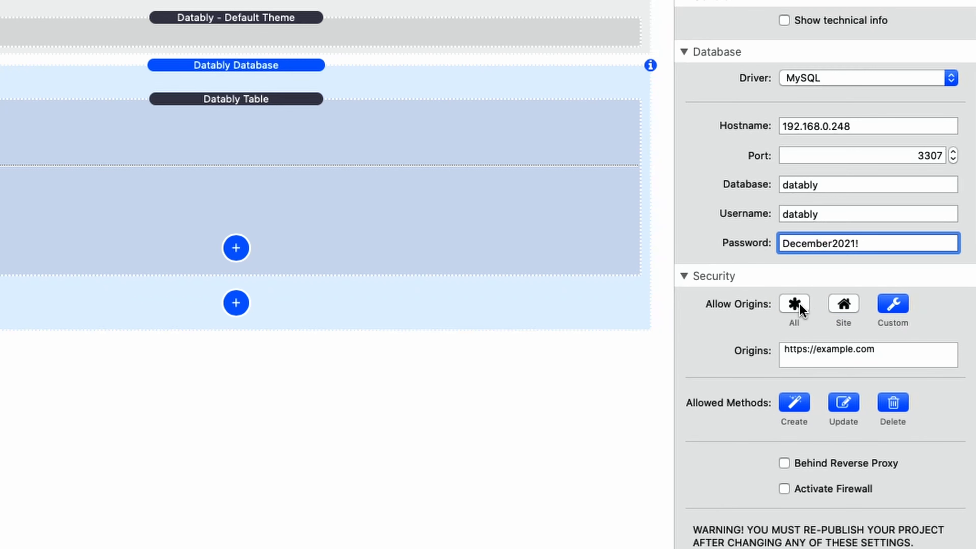
left_click(794, 303)
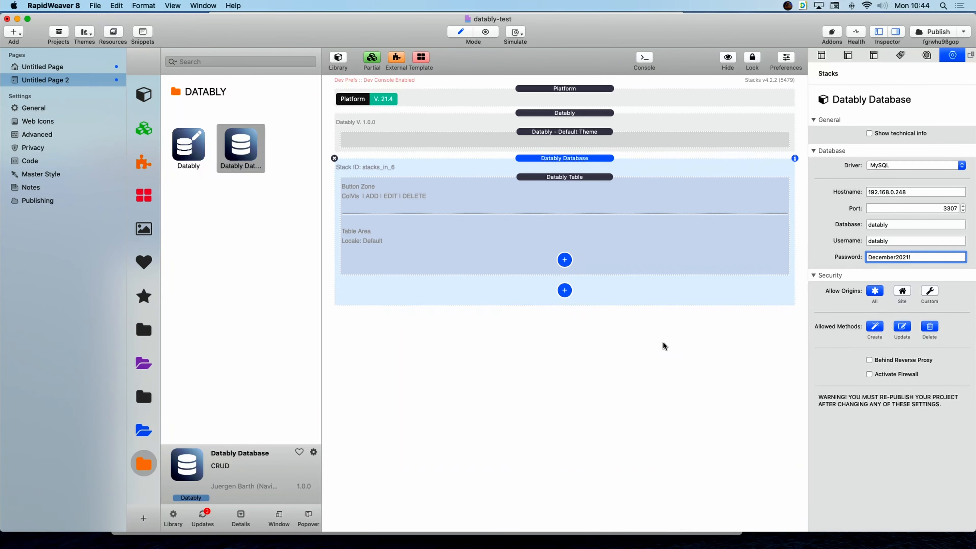
key("ctrl+Right")
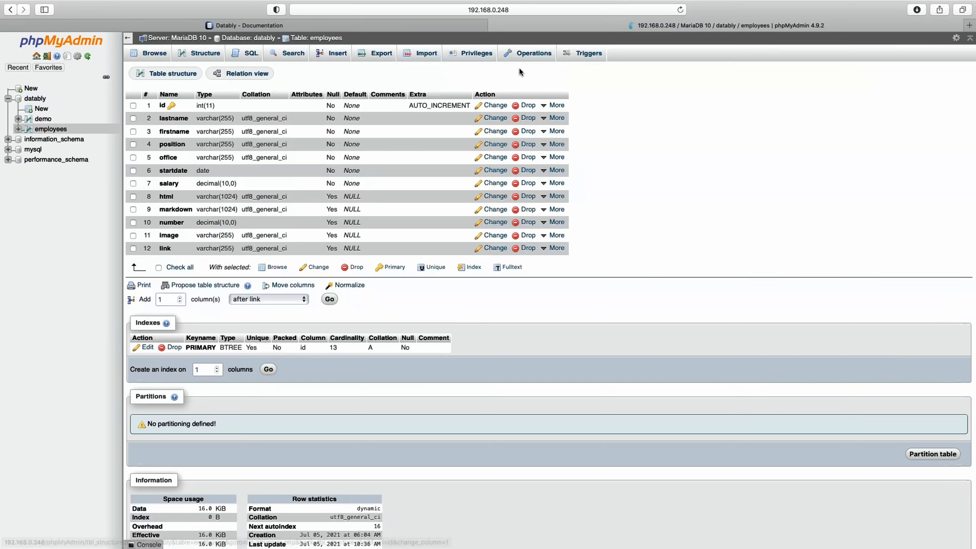
Open the Datably documentation's Getting Started guide and begin its First Step.
left_click(346, 26)
scroll(878, 145, "up", 15)
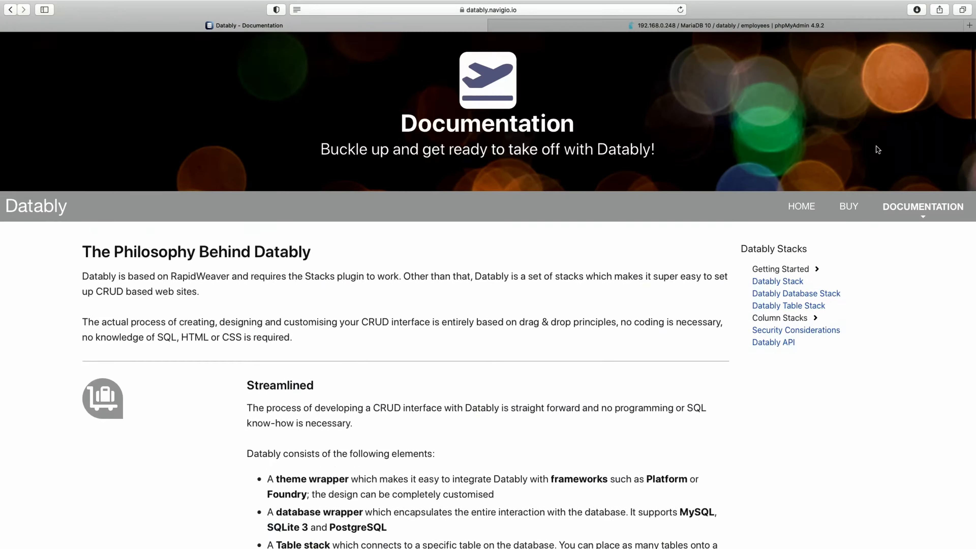
mouse_move(880, 214)
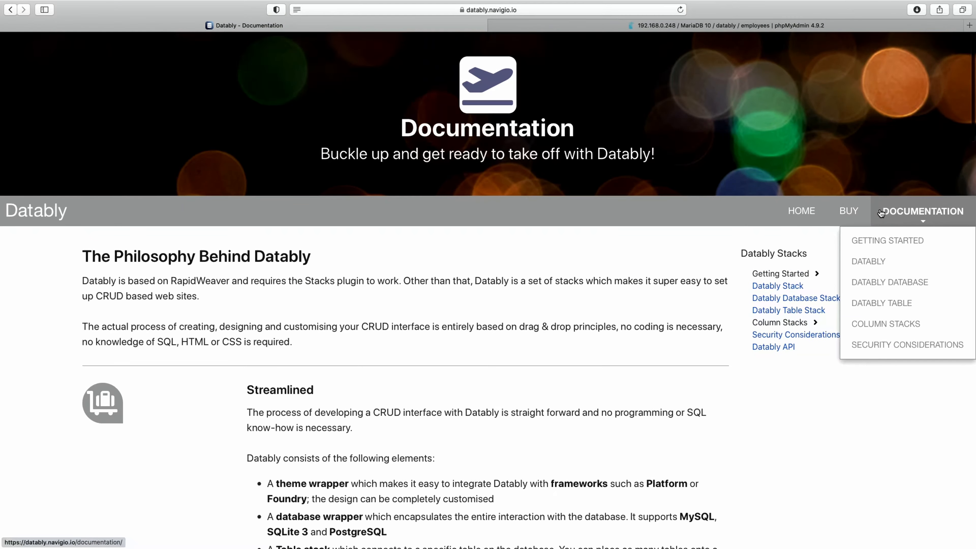
left_click(891, 245)
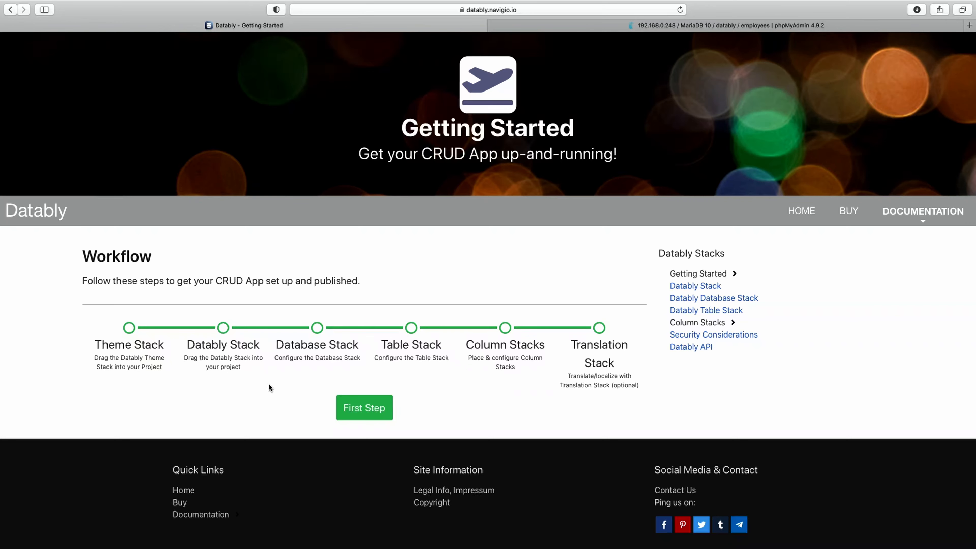
left_click(370, 408)
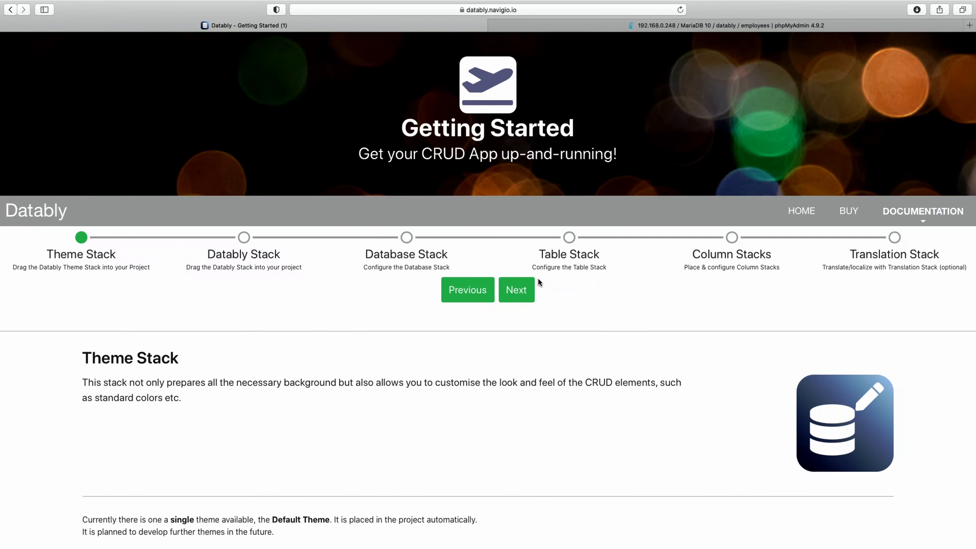
Advance the guide to the Database Stack step and review its access-data example.
scroll(444, 341, "down", 5)
scroll(445, 340, "up", 5)
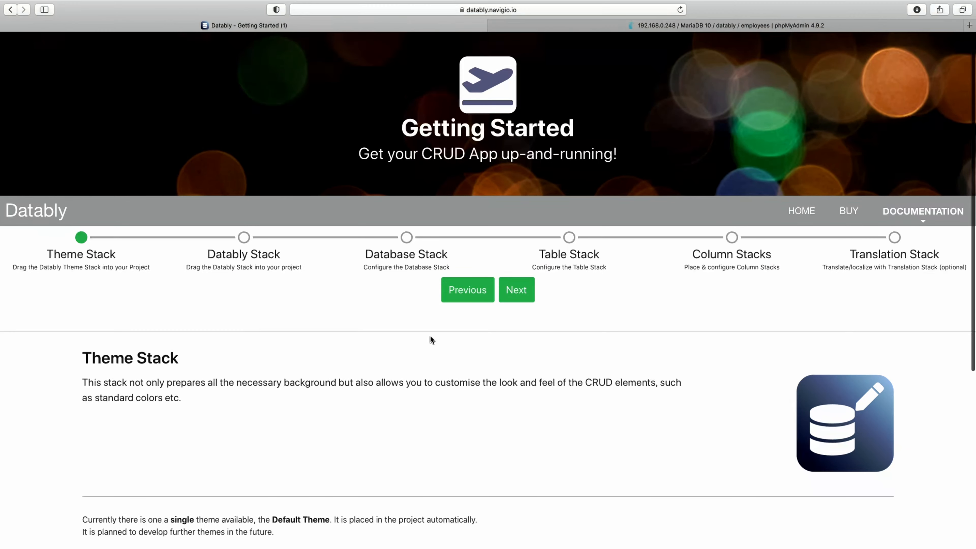
left_click(514, 290)
left_click(517, 291)
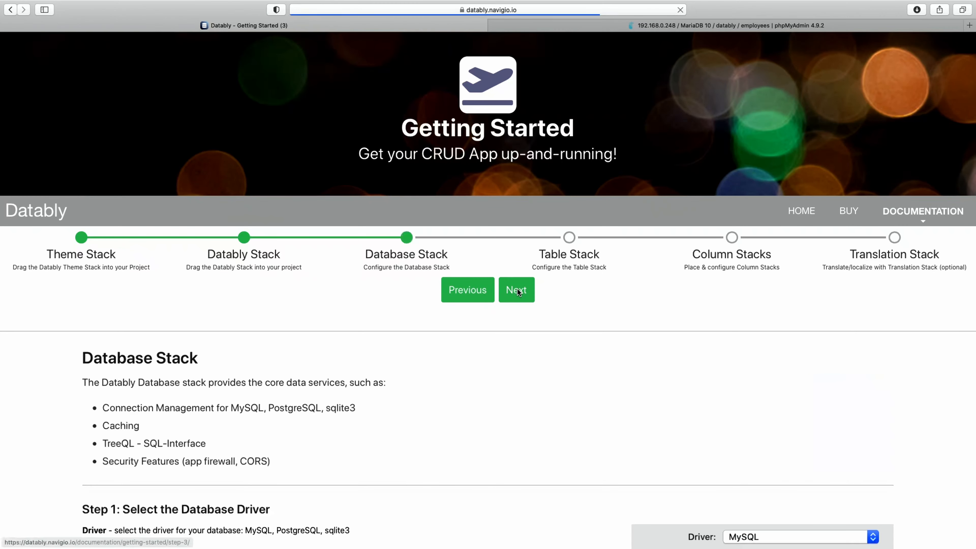
scroll(526, 347, "down", 10)
scroll(523, 347, "down", 5)
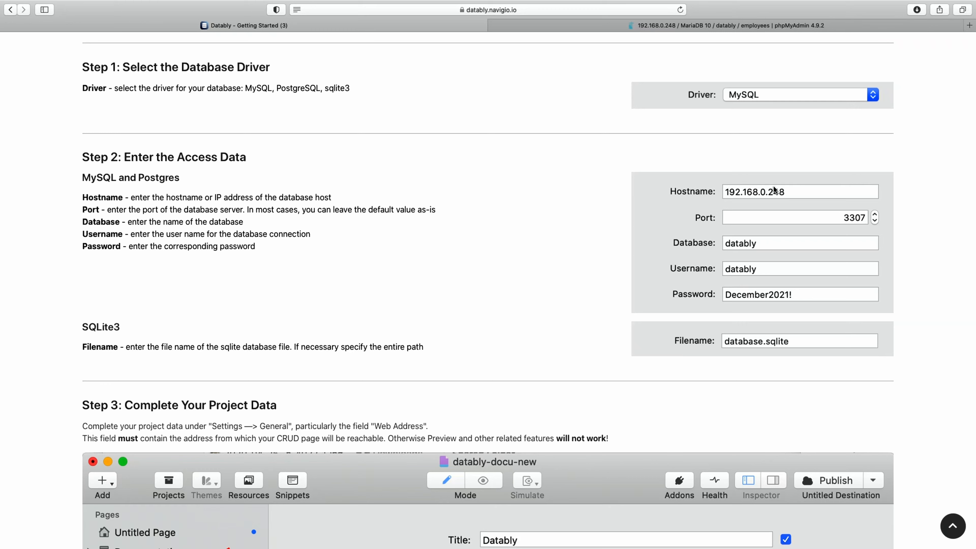
scroll(538, 228, "up", 1)
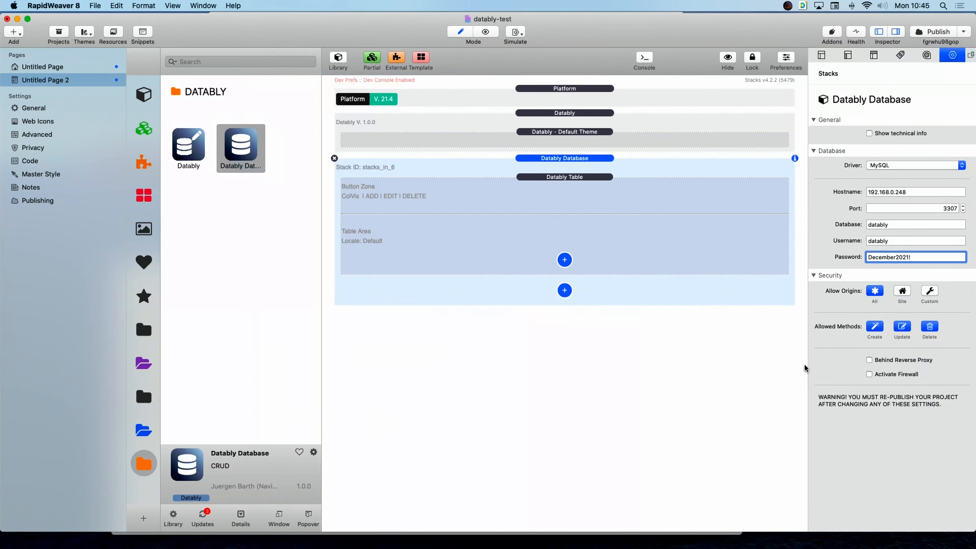
Switch off the Create, Update and Delete allowed methods on the Datably Database stack.
left_click(703, 172)
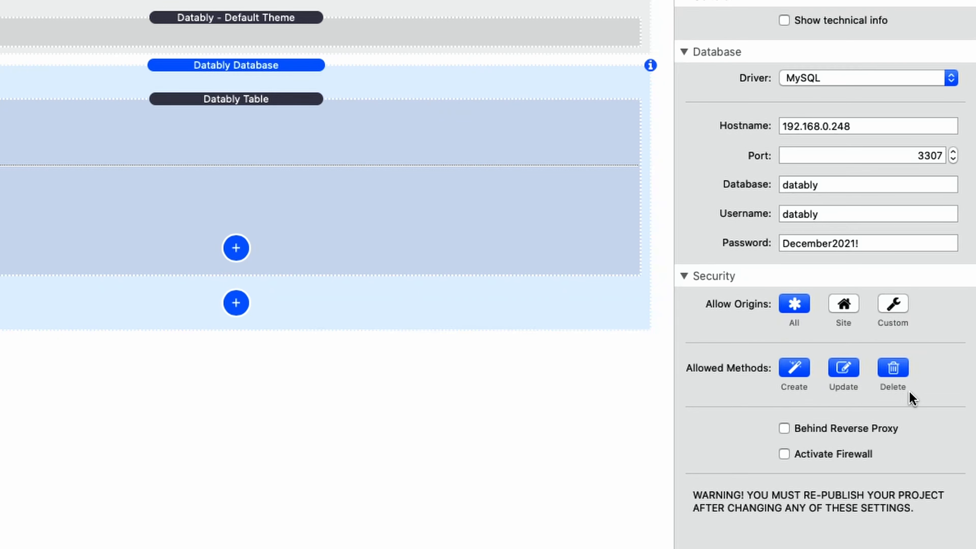
left_click(903, 371)
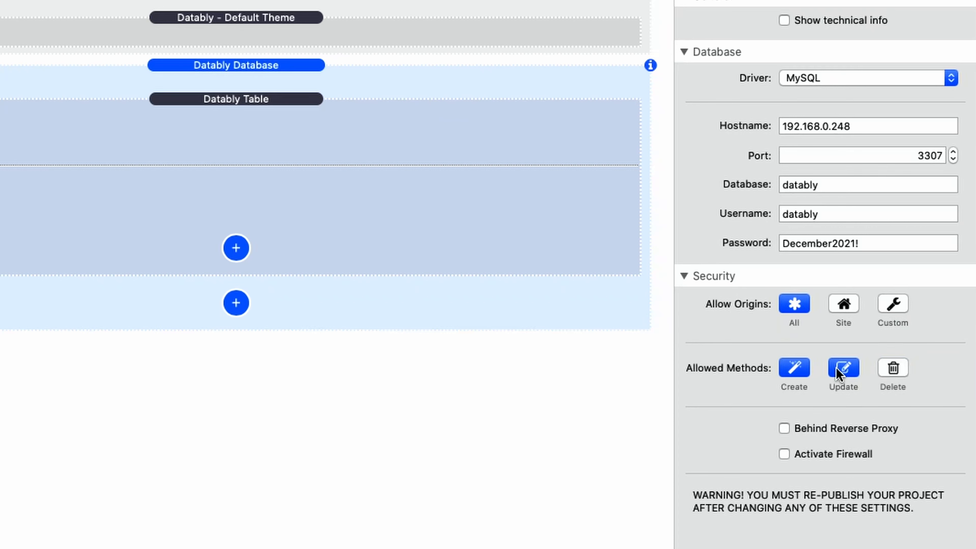
left_click(892, 369)
left_click(843, 369)
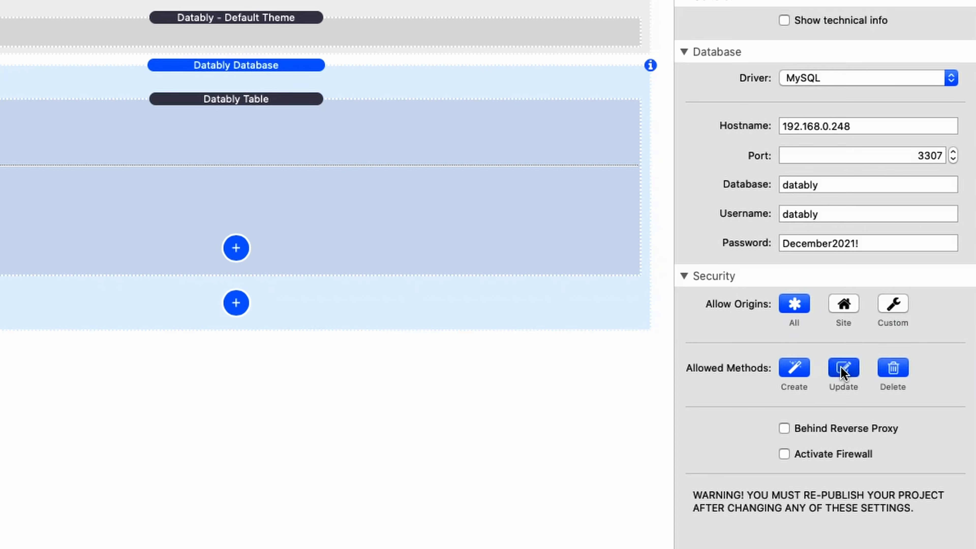
left_click(794, 368)
left_click(893, 370)
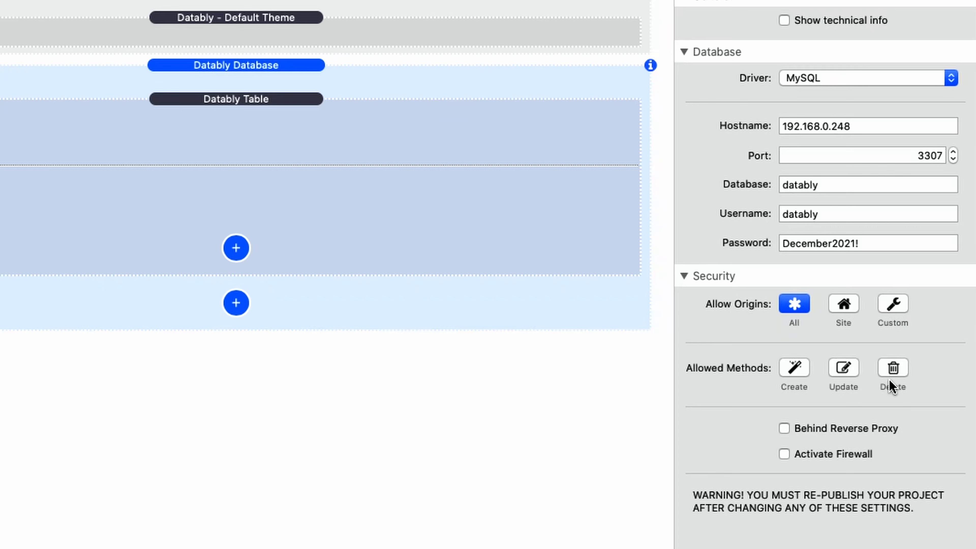
left_click(891, 371)
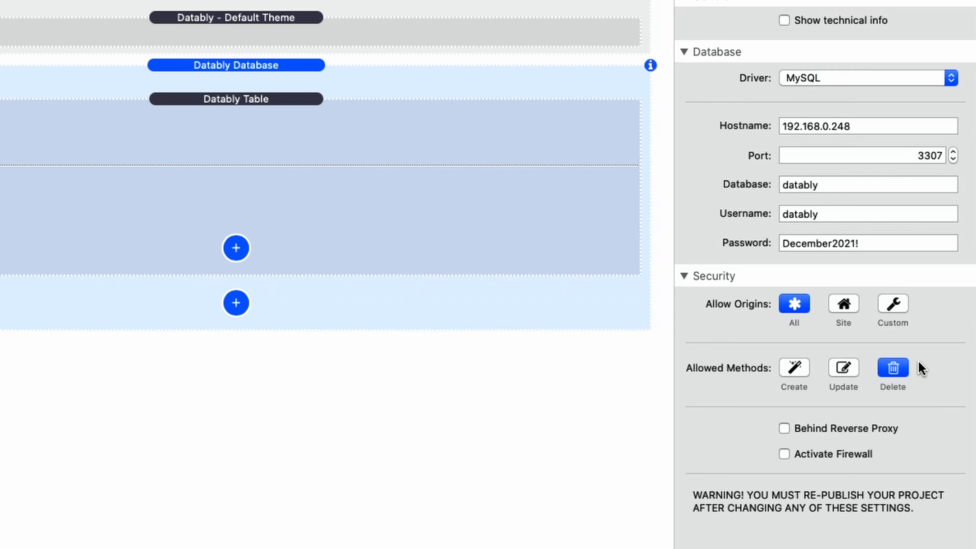
left_click(892, 370)
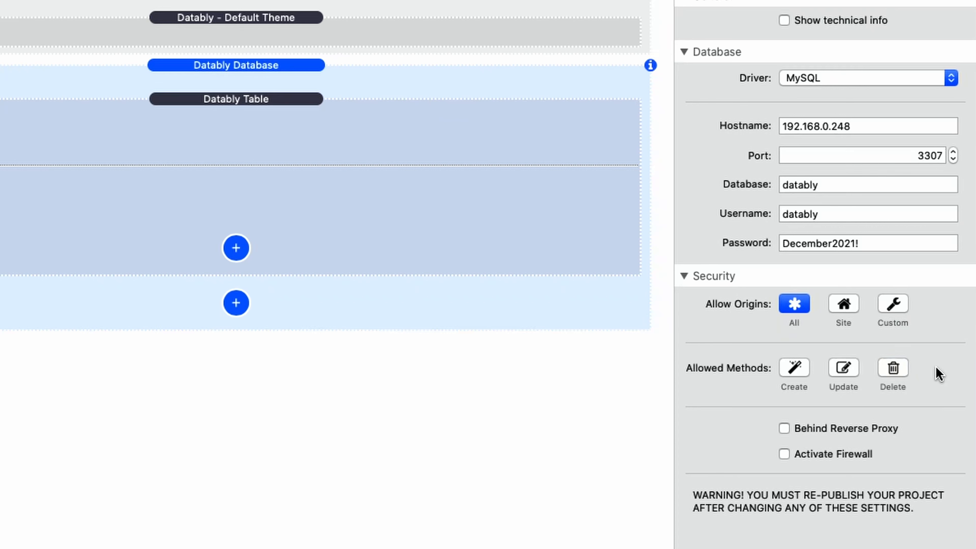
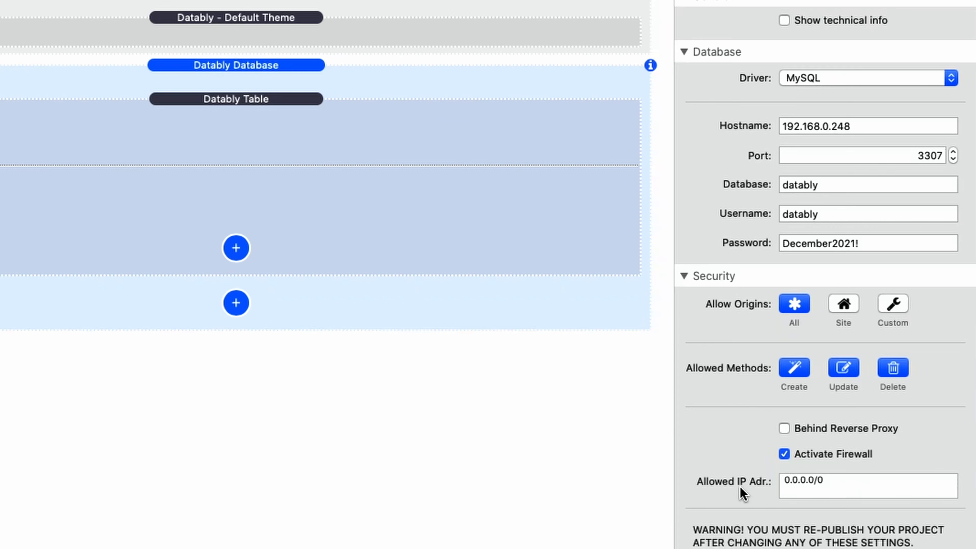
Uncheck Activate Firewall in the Datably Database stack's Security settings.
left_click(783, 454)
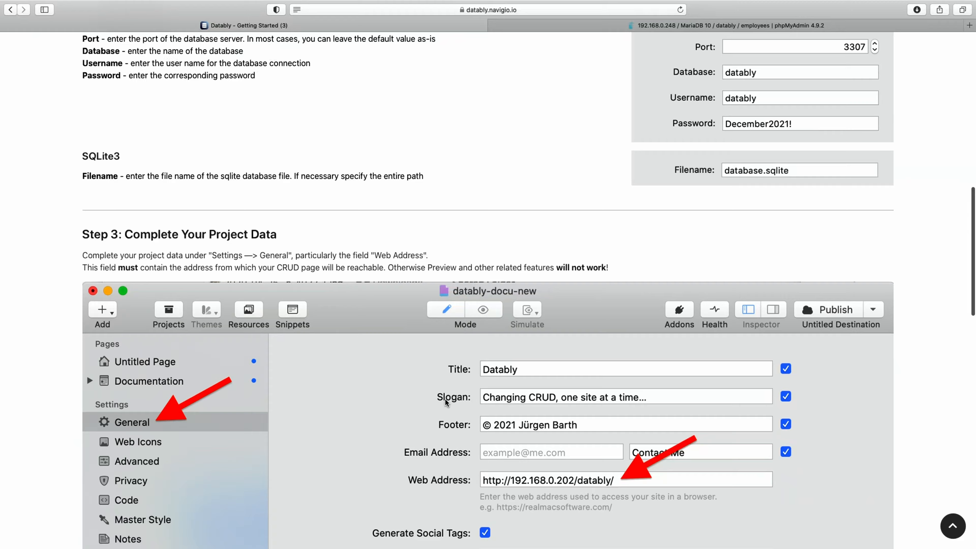
scroll(445, 398, "down", 5)
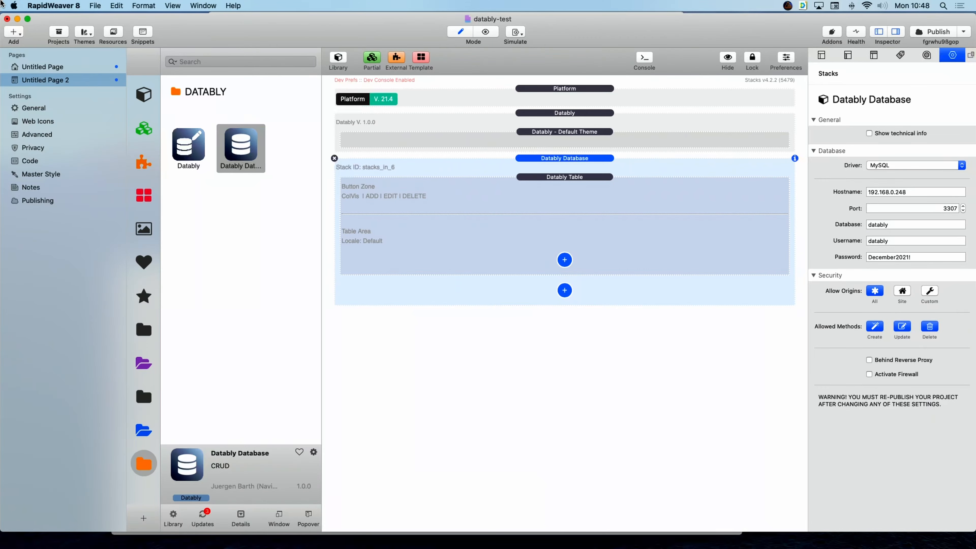
left_click(30, 109)
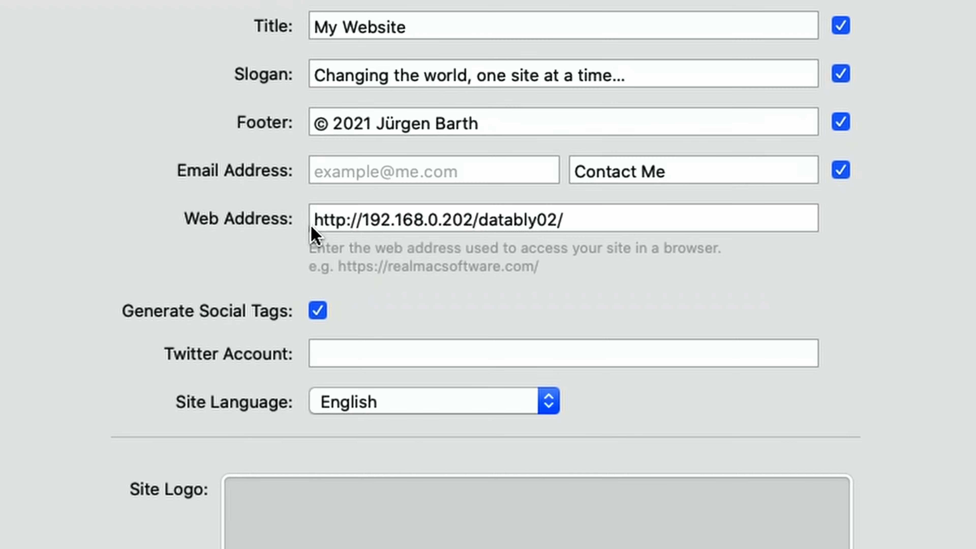
left_click(484, 147)
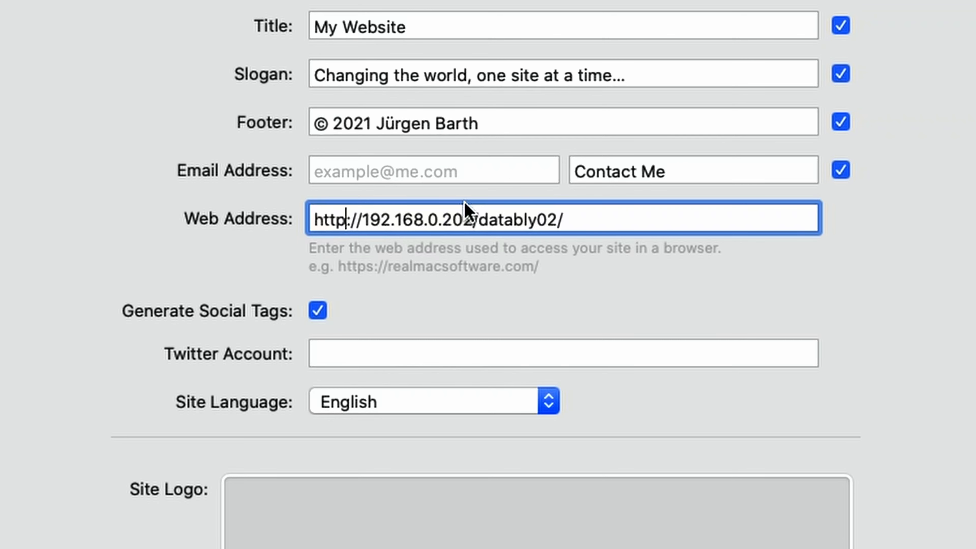
left_click_drag(364, 219, 474, 217)
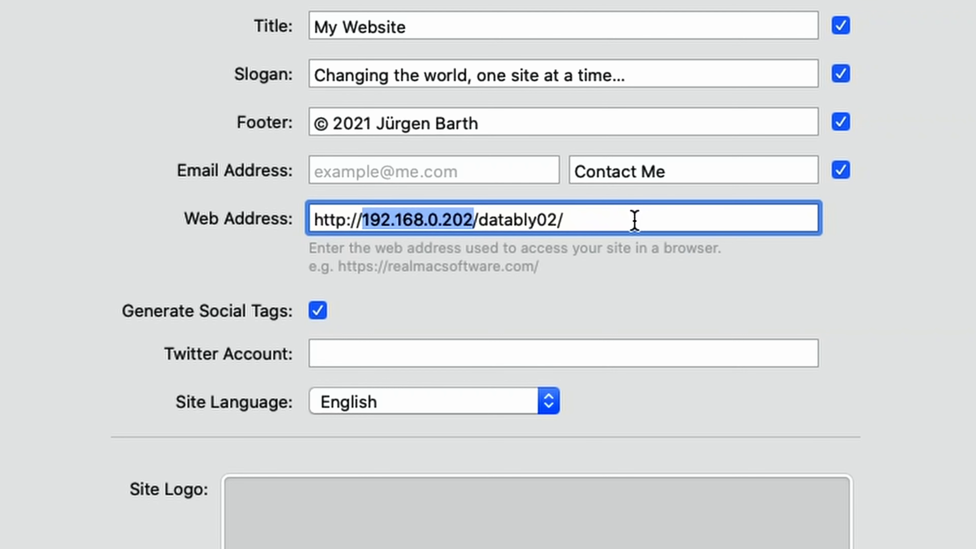
left_click(422, 220)
left_click_drag(481, 220, 618, 221)
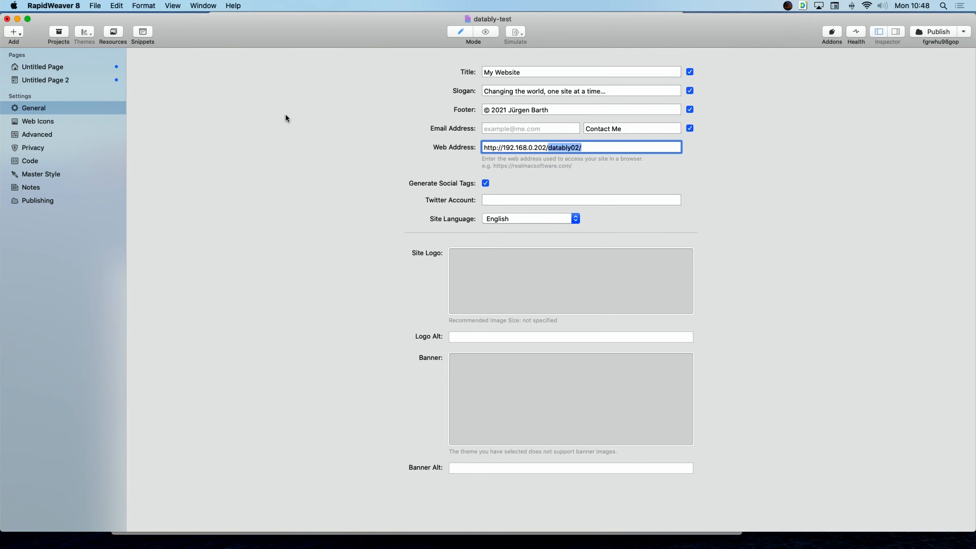
left_click(60, 82)
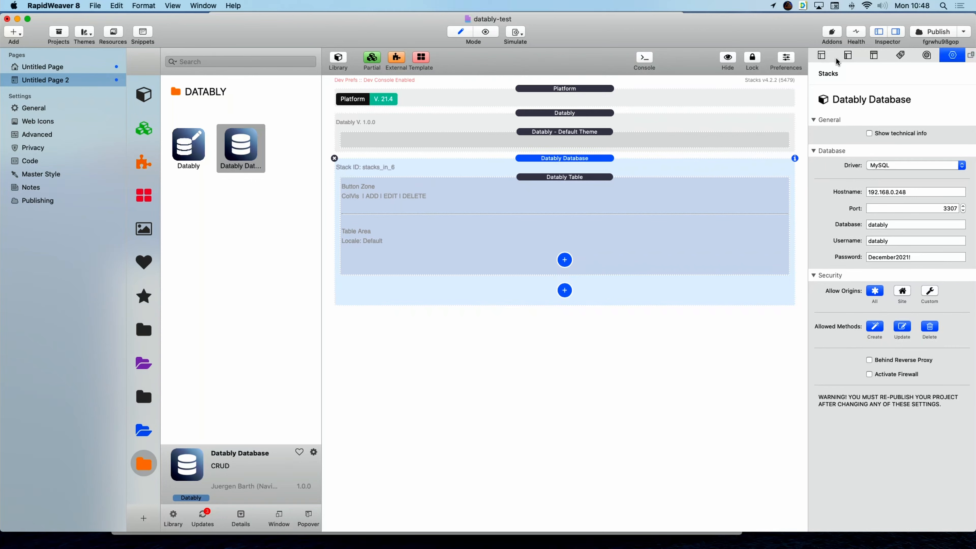
Set Untitled Page 2's folder to 'demo' in the Page inspector.
left_click(823, 56)
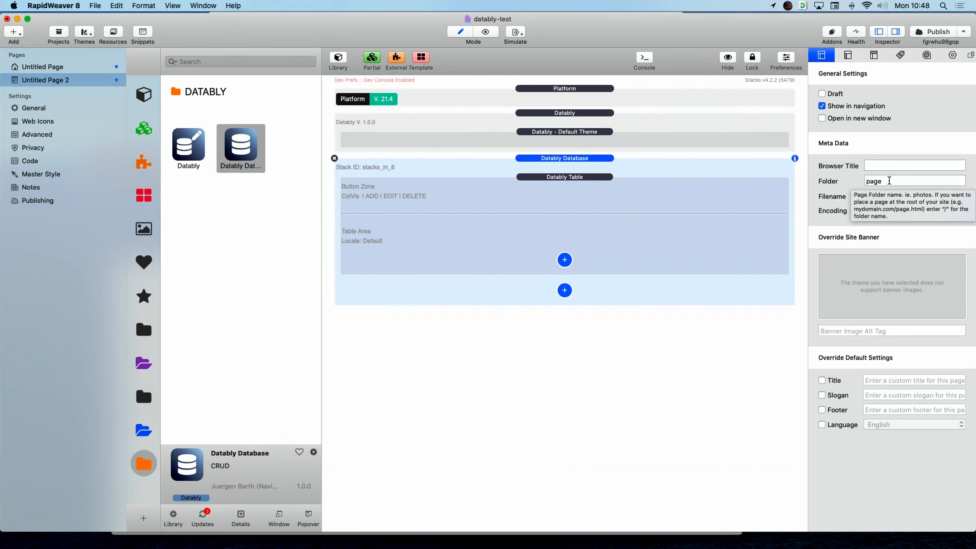
double_click(888, 181)
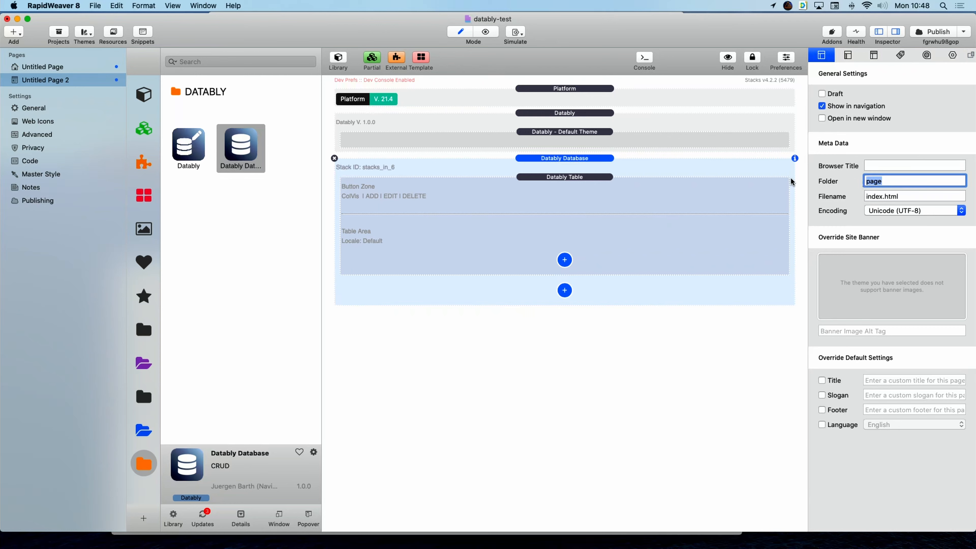
type("demo")
key("super+a")
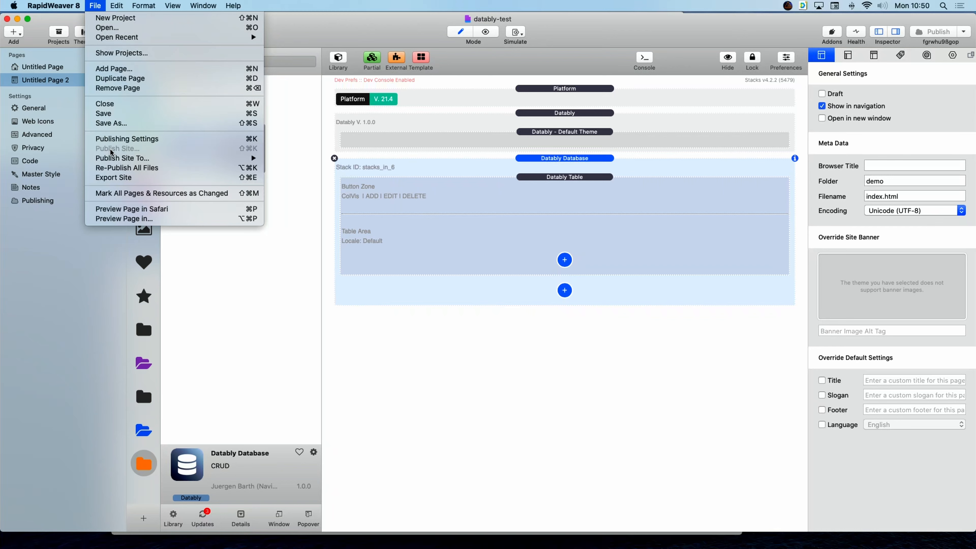
Re-publish all of the site's files to the server.
left_click(114, 168)
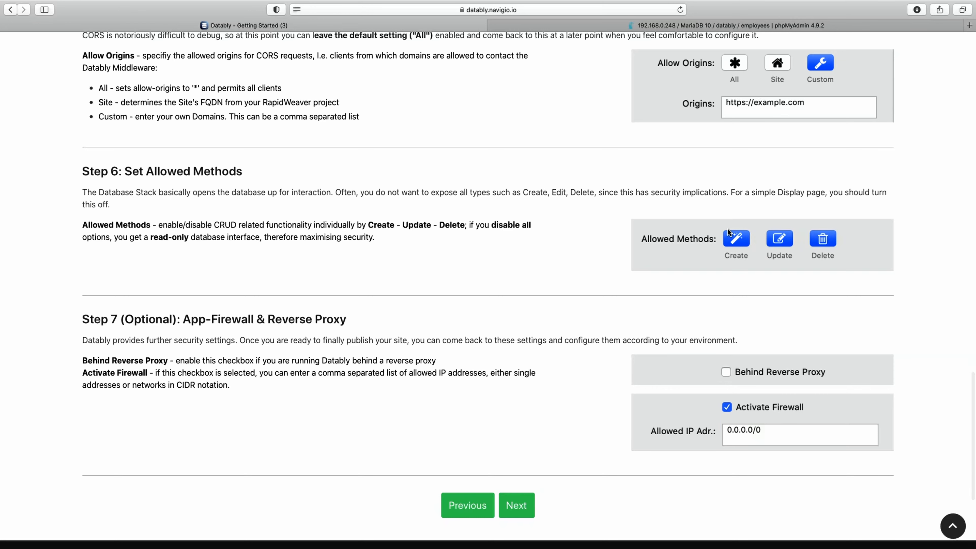
Scroll to the bottom of the Database Stack page, toward the Table Stack step.
scroll(857, 287, "down", 5)
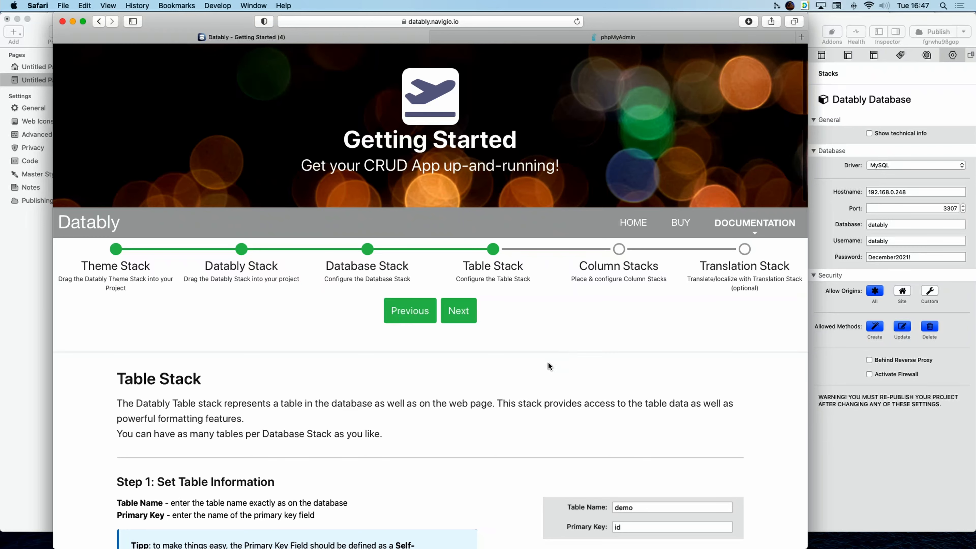
scroll(550, 348, "down", 5)
scroll(480, 347, "down", 1)
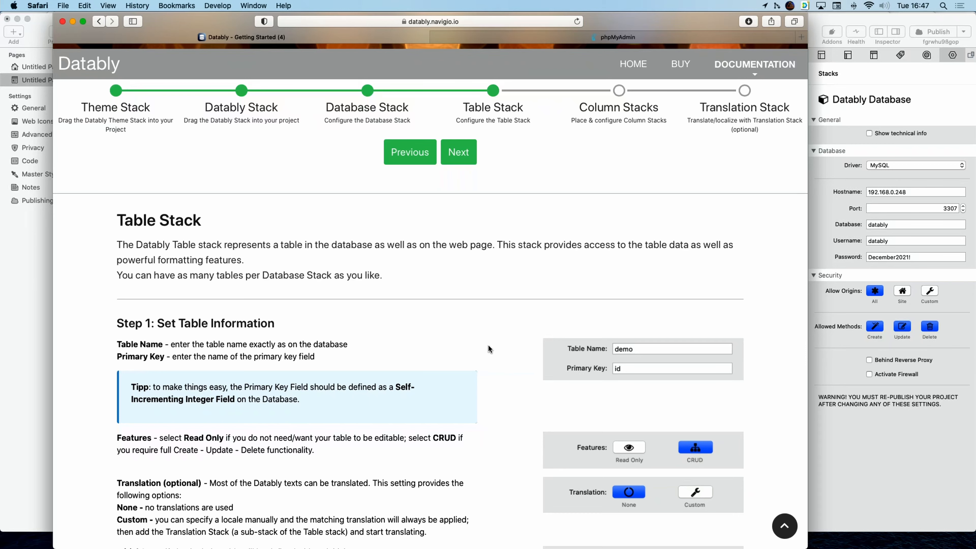
scroll(488, 346, "down", 5)
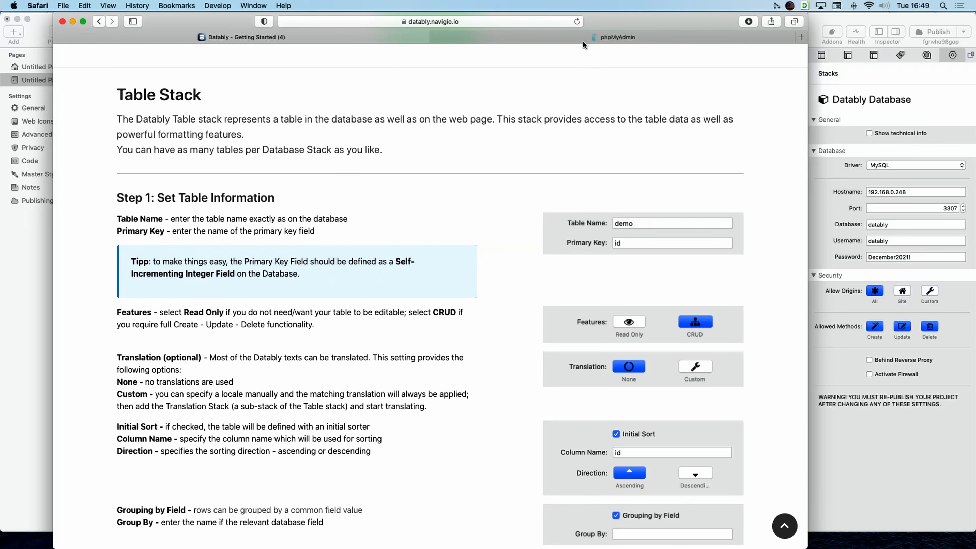
Log in to phpMyAdmin as root and view the datably employees table's structure.
left_click(593, 35)
left_click(454, 227)
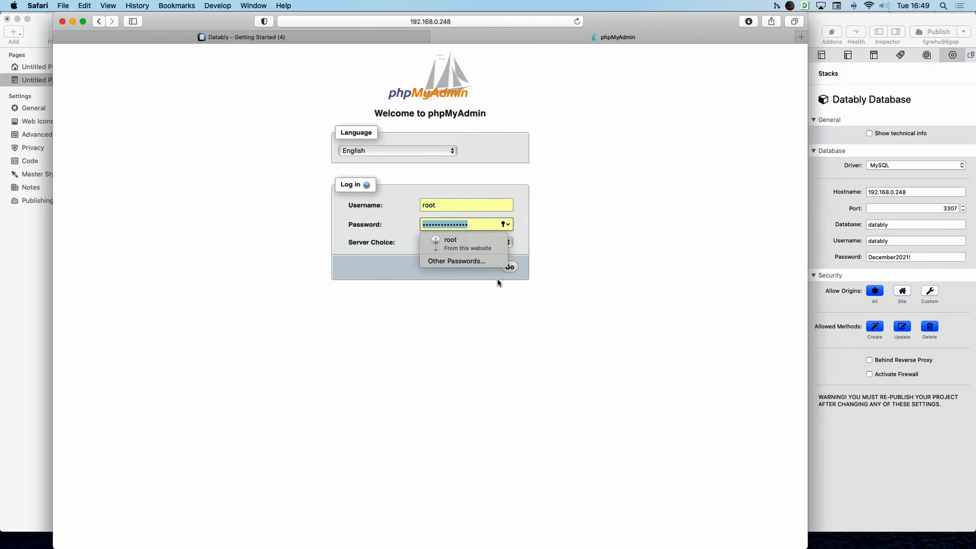
left_click(512, 268)
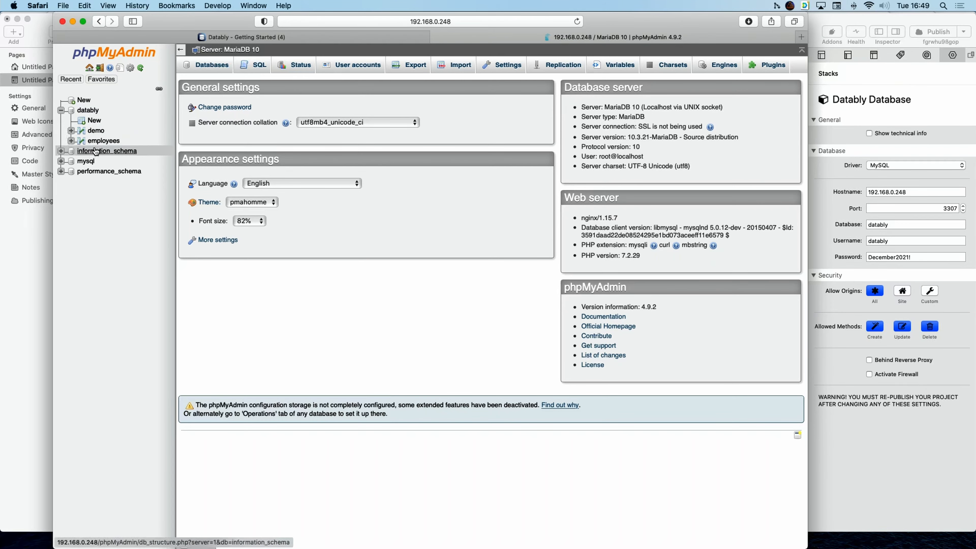
left_click(101, 141)
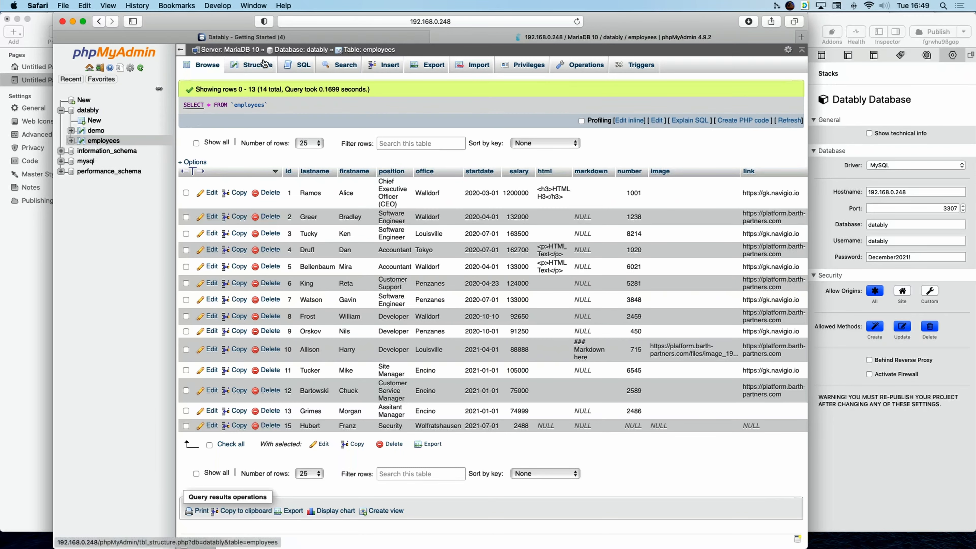
left_click(263, 64)
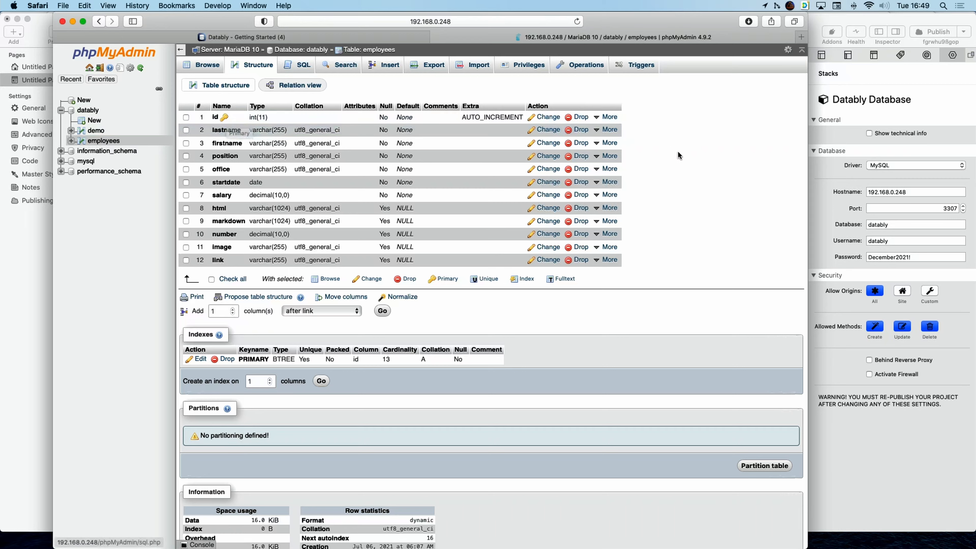
left_click(819, 208)
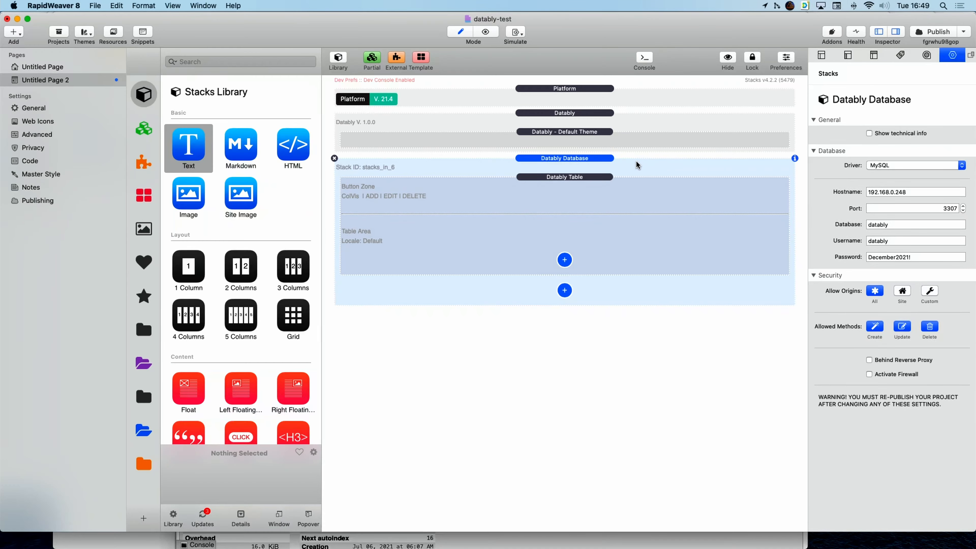
Check that the Datably Table uses table employees with primary key id.
left_click(545, 177)
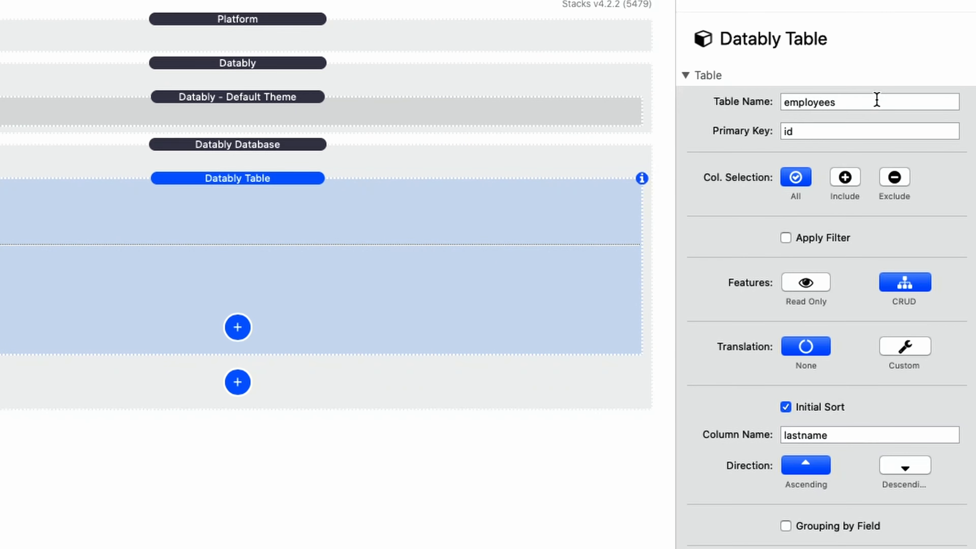
left_click(873, 102)
left_click_drag(873, 103, 762, 104)
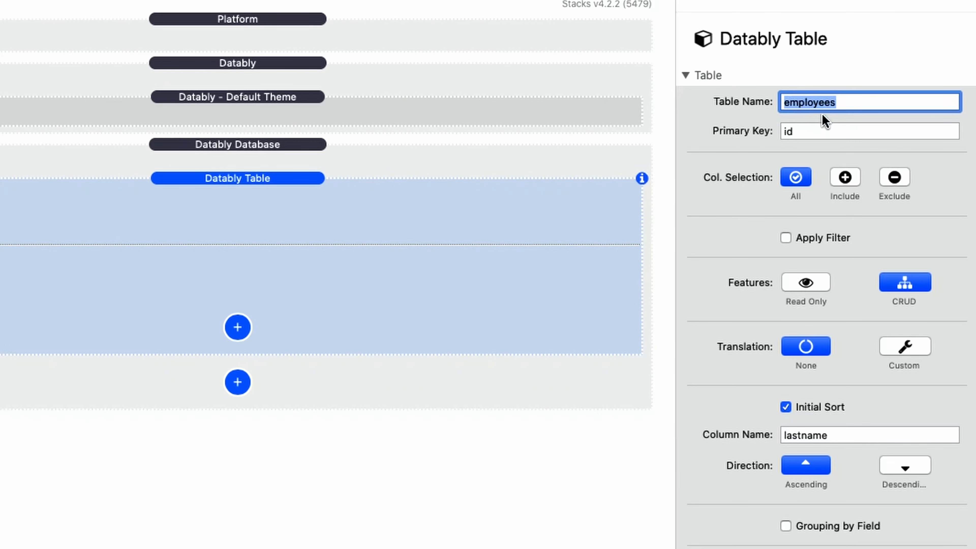
left_click(832, 130)
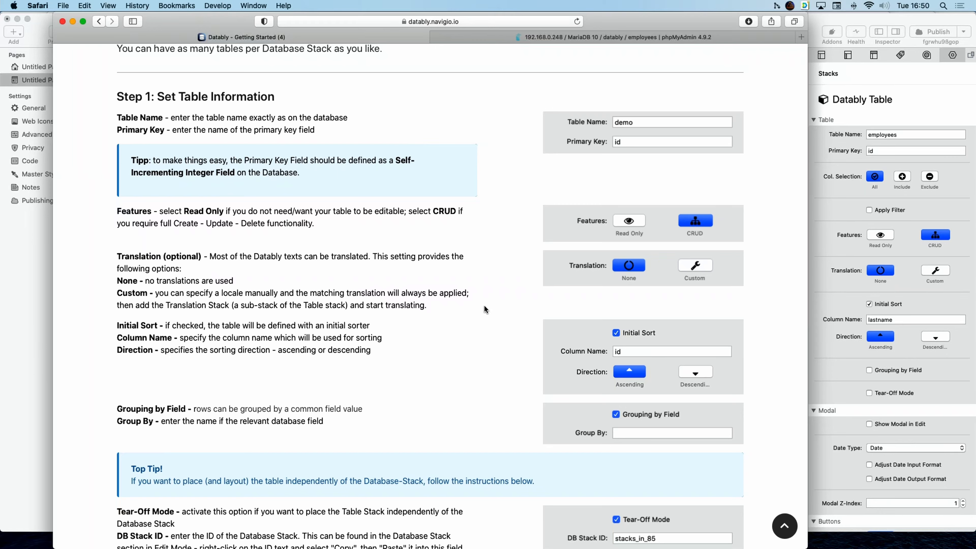
scroll(484, 309, "down", 2)
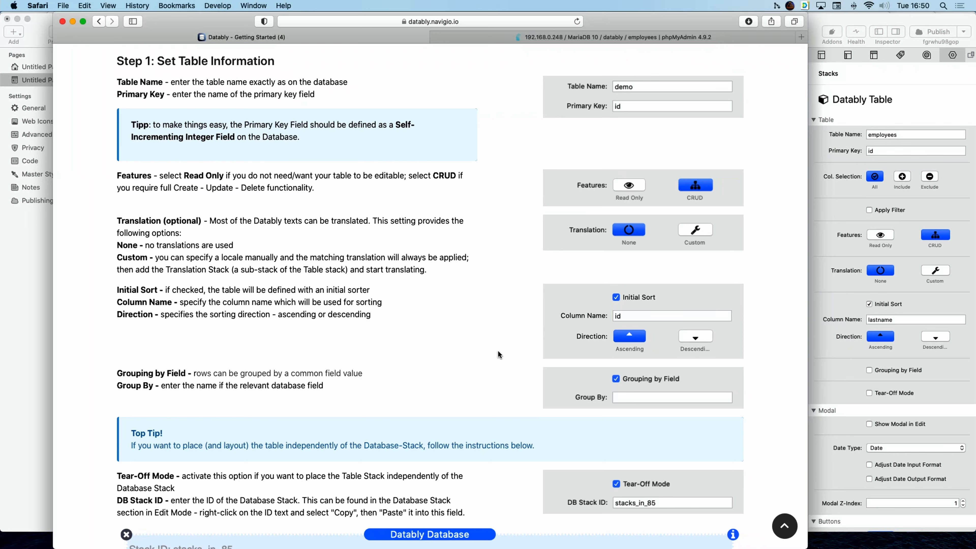
scroll(449, 367, "down", 5)
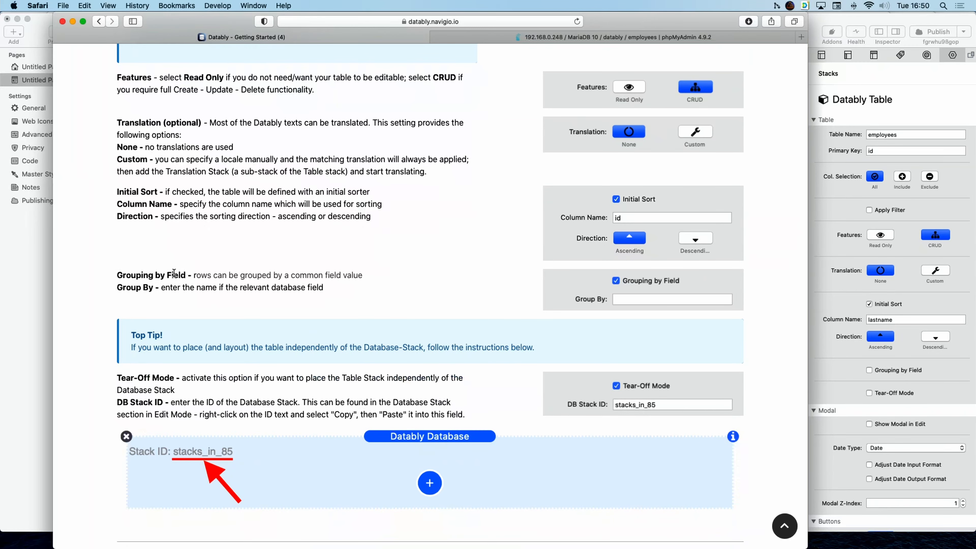
scroll(346, 365, "down", 2)
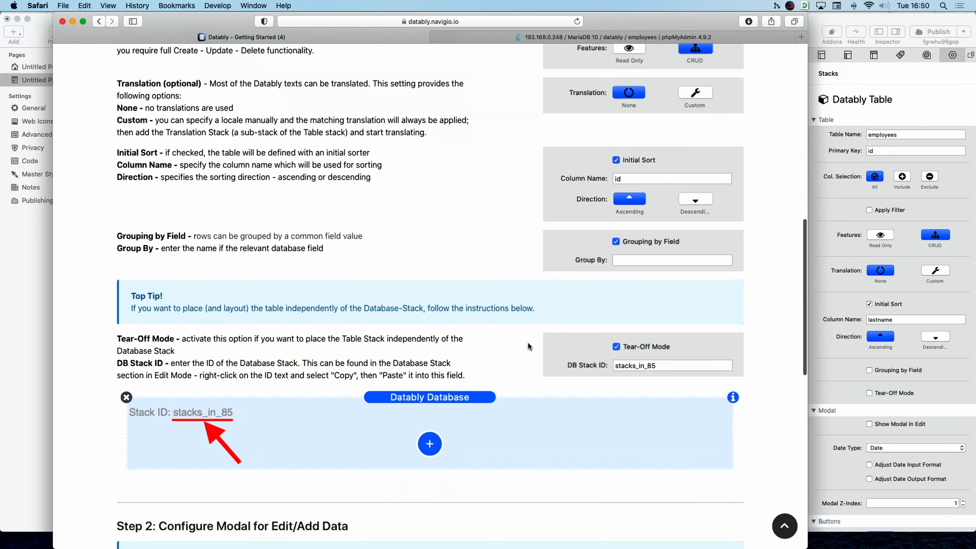
Set the Datably Table's translation to Custom with locale DE.
left_click(862, 21)
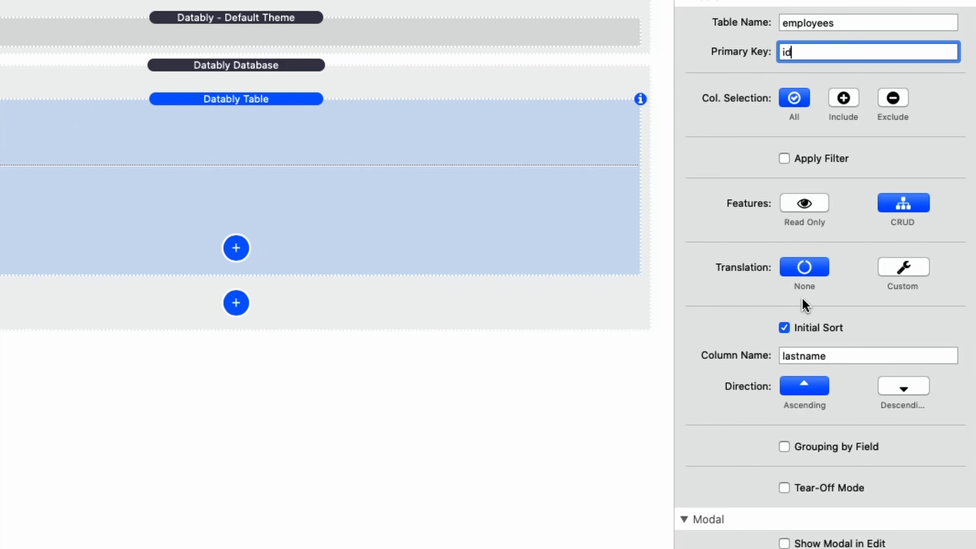
left_click(902, 268)
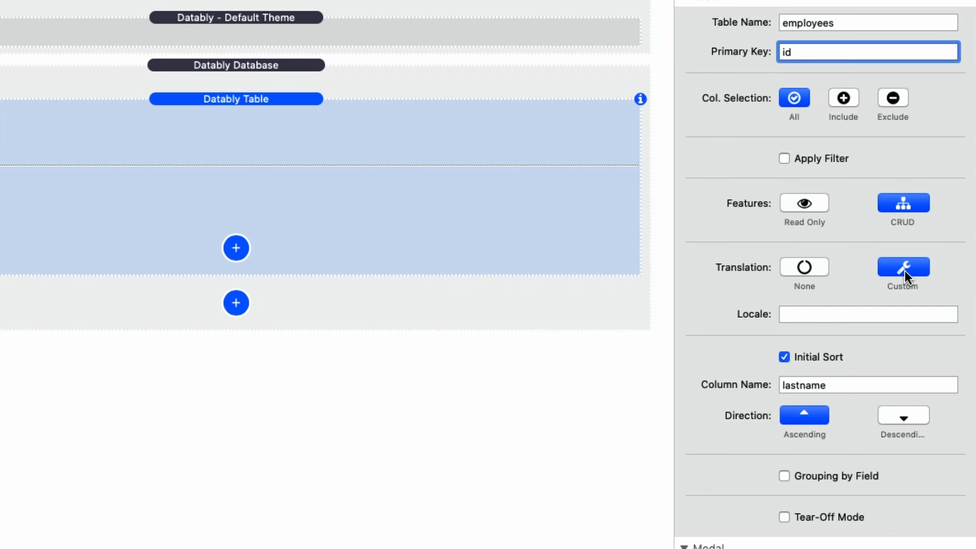
left_click(804, 313)
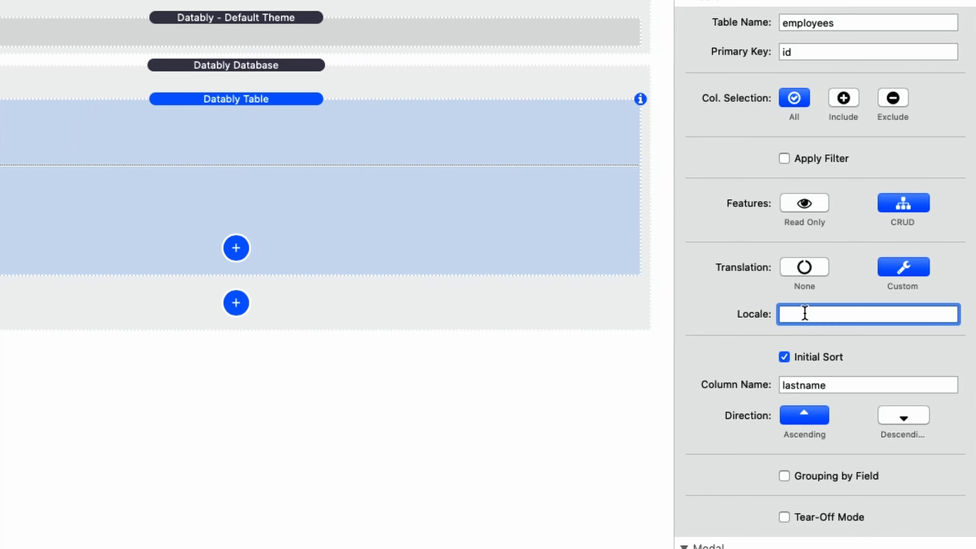
type("DE")
key("Return")
Switch translation back to None and edit the initial sort column to lastname.
left_click(805, 267)
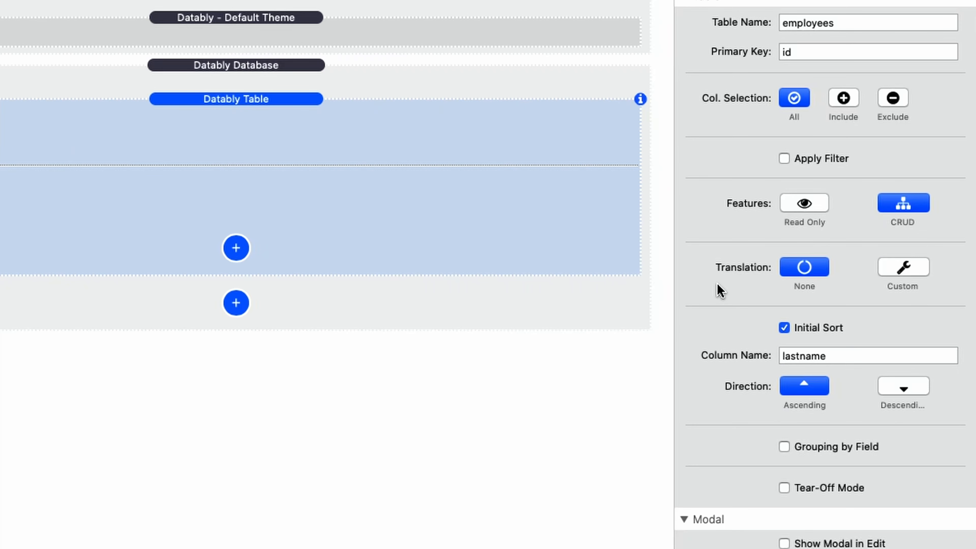
scroll(720, 291, "down", 5)
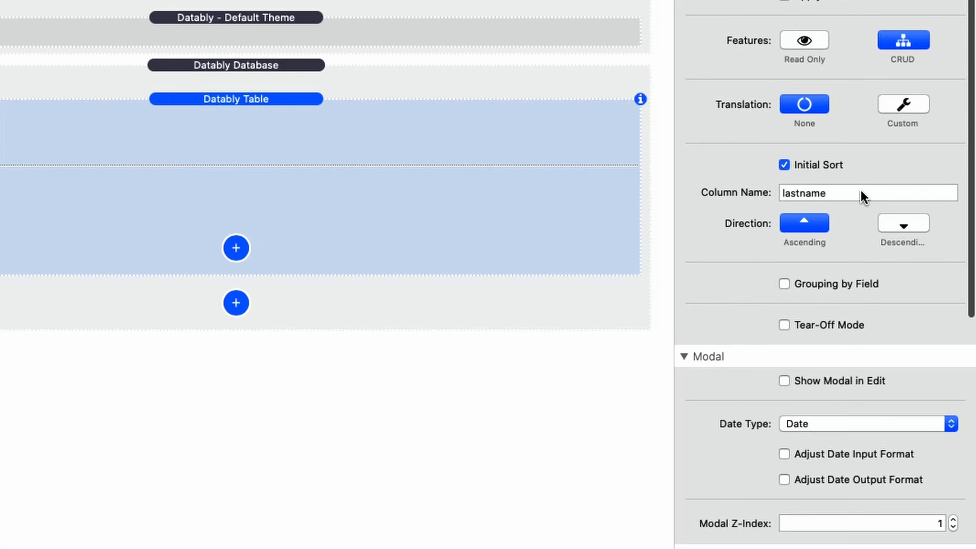
left_click(854, 189)
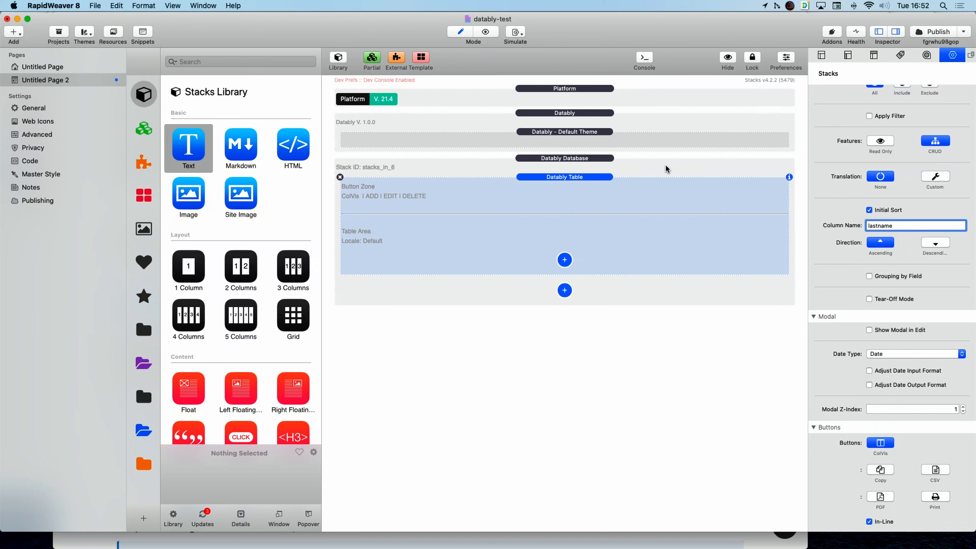
left_click(666, 169)
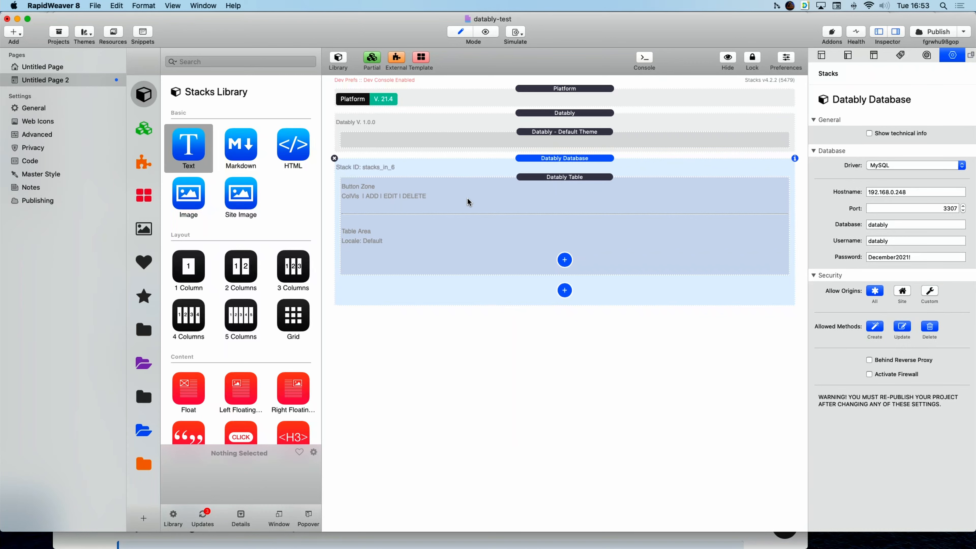
left_click(582, 202)
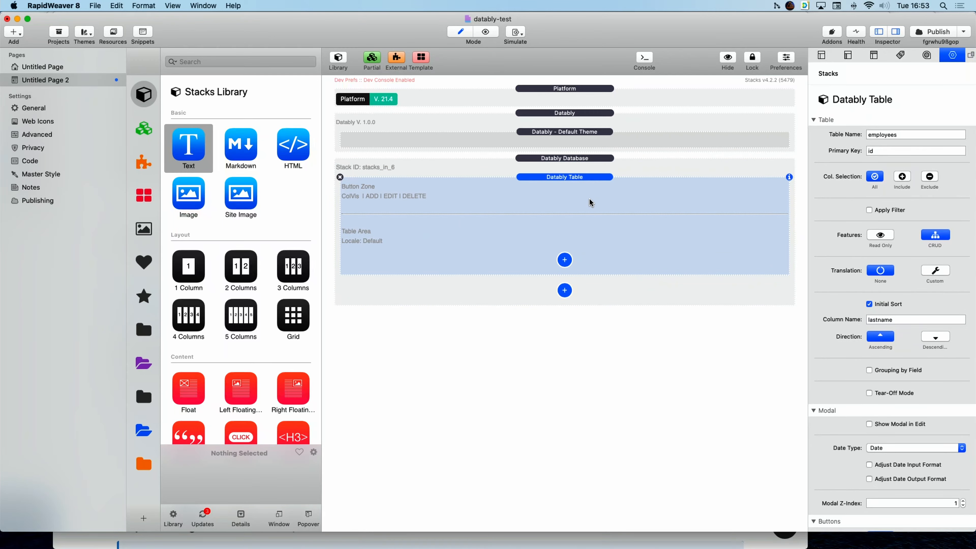
left_click(887, 395)
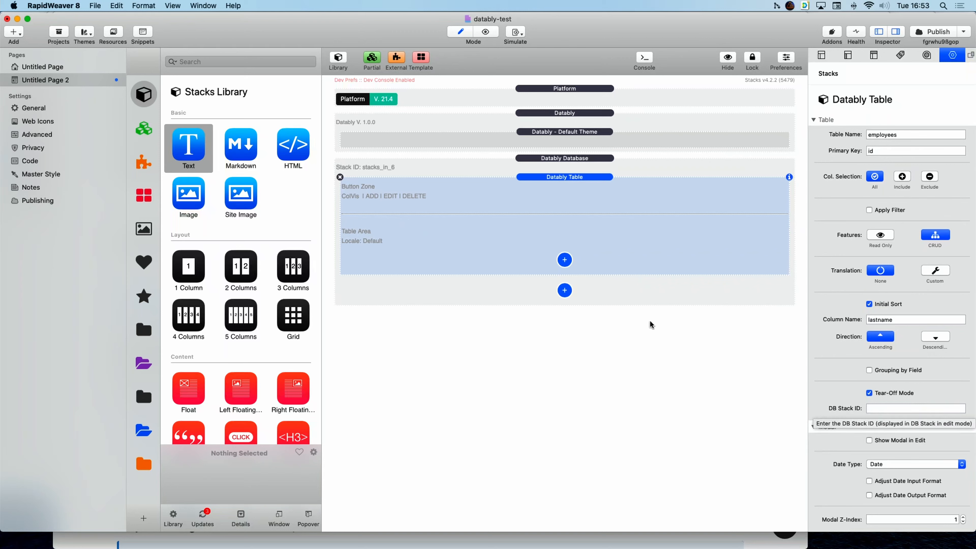
left_click(888, 407)
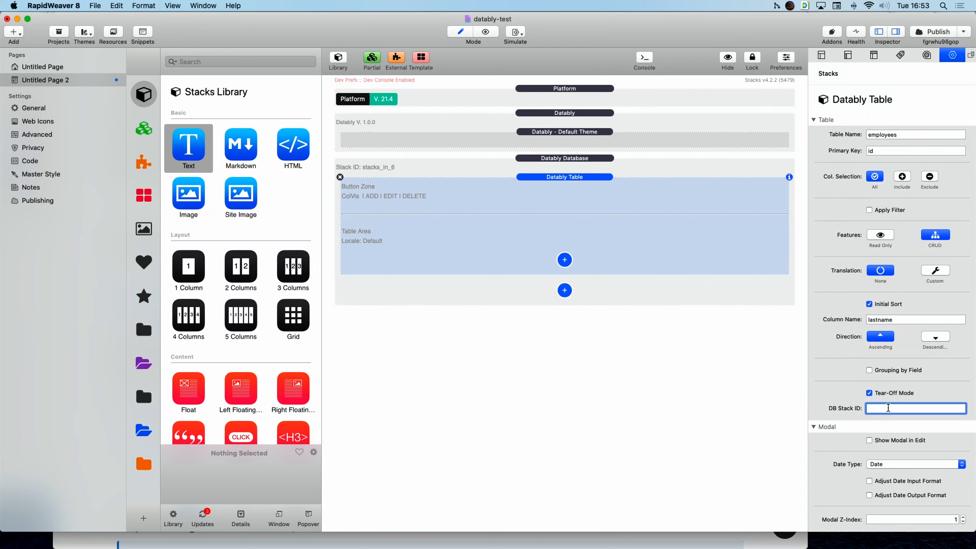
type("stacks_in_6")
key("Return")
left_click_drag(590, 176, 598, 322)
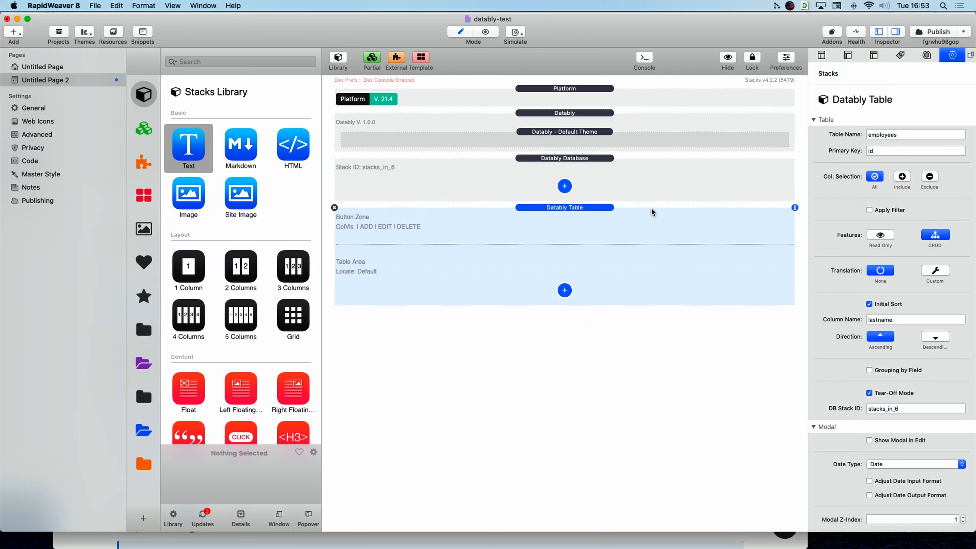
left_click(648, 171)
left_click(652, 221)
left_click(564, 187)
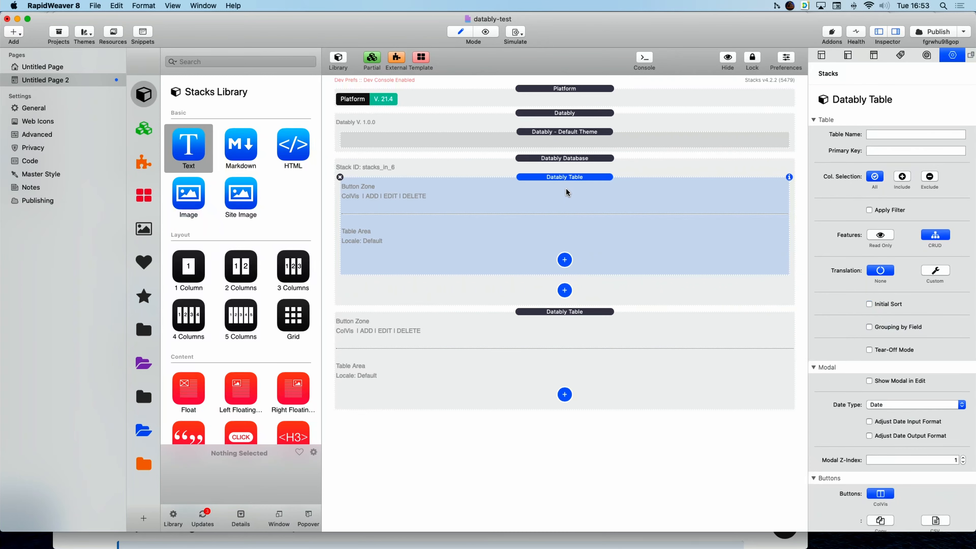
left_click_drag(579, 177, 584, 414)
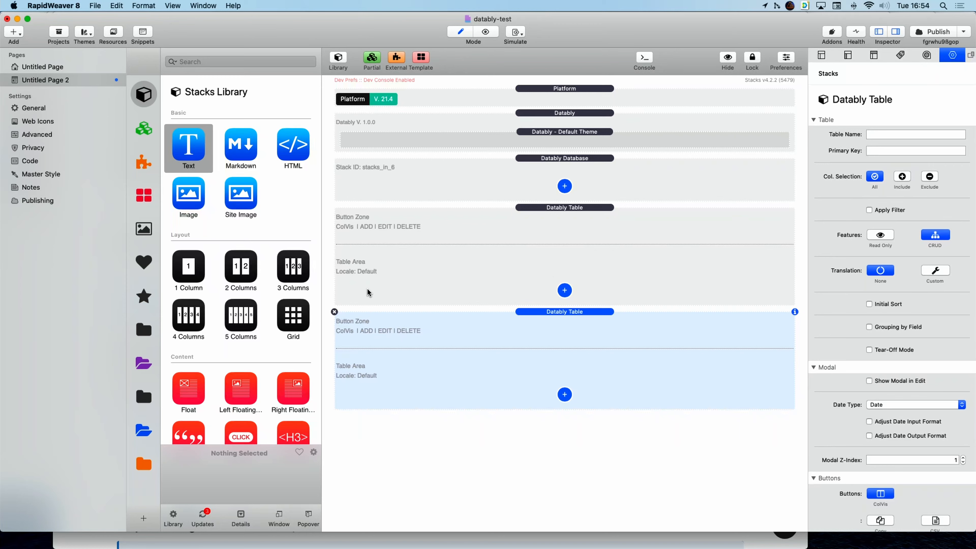
left_click(334, 313)
left_click_drag(581, 208, 580, 183)
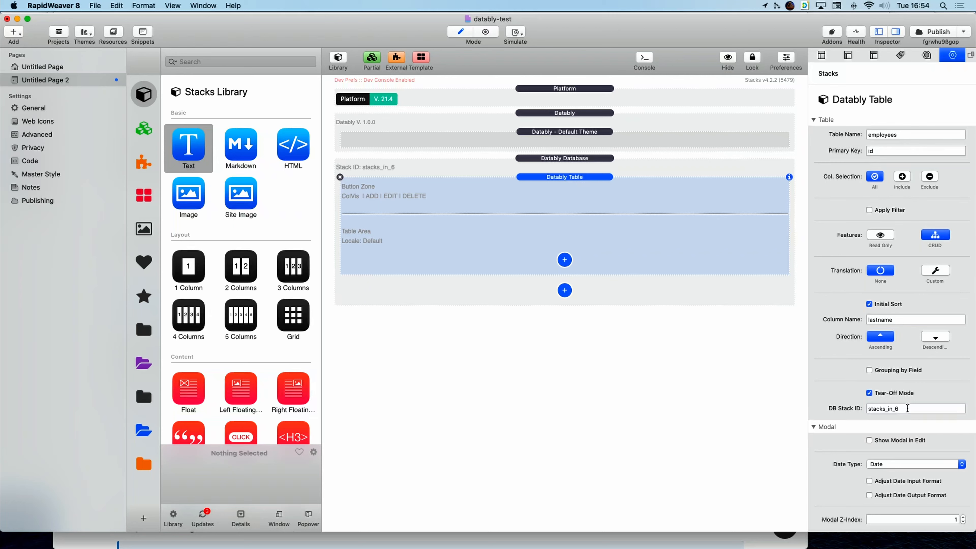
left_click(893, 394)
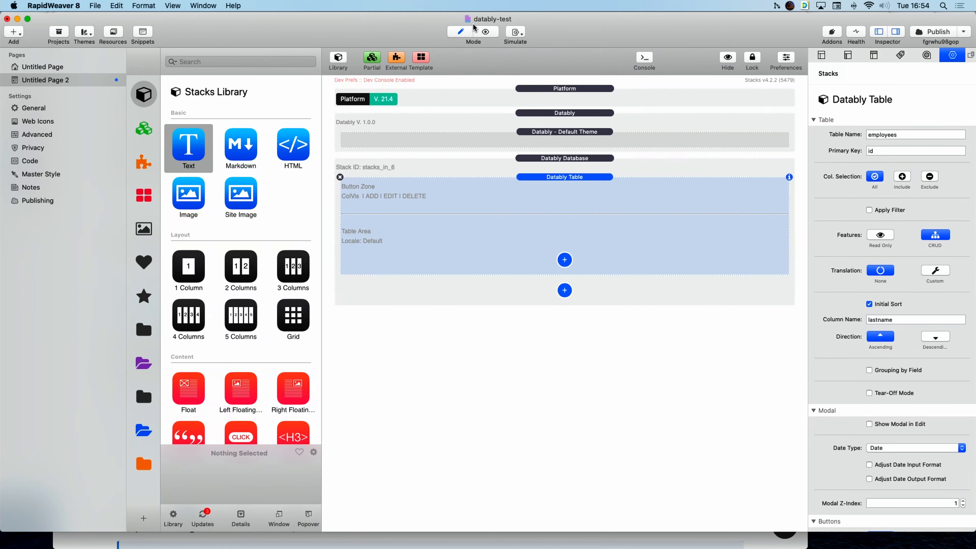
key("super+Tab")
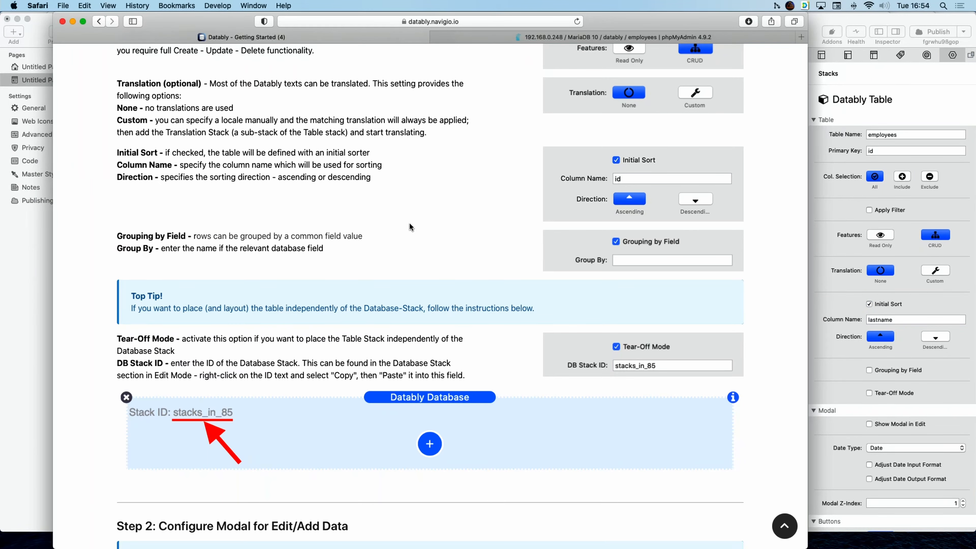
scroll(409, 223, "down", 10)
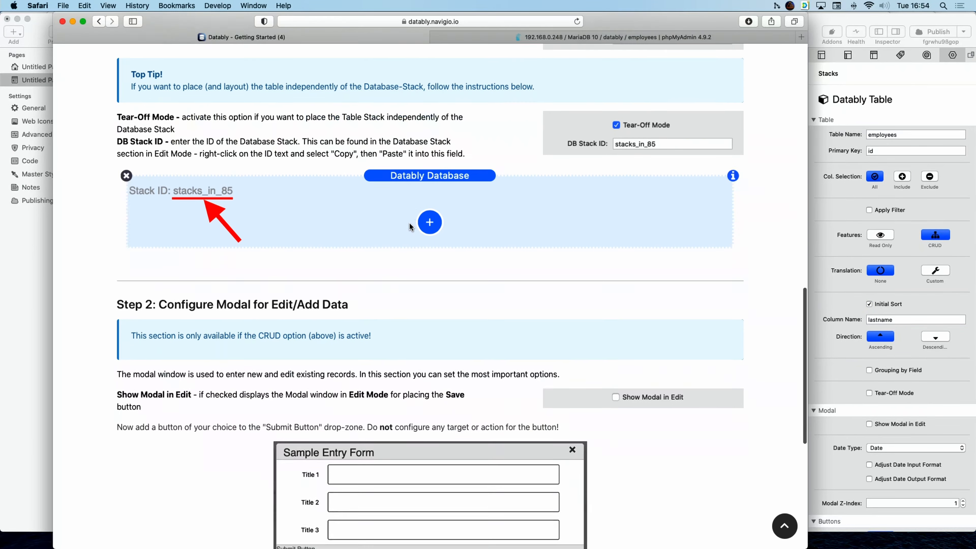
scroll(409, 227, "down", 4)
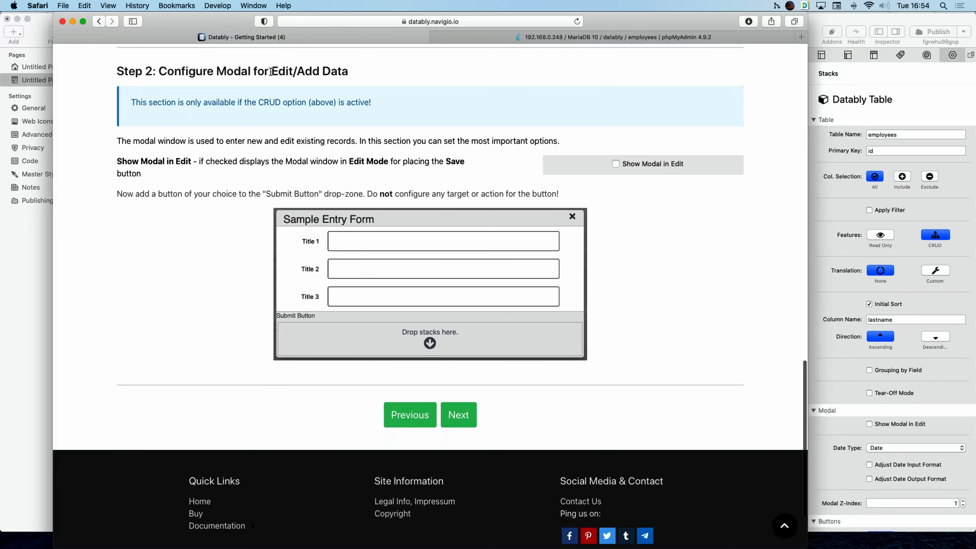
left_click_drag(271, 72, 350, 74)
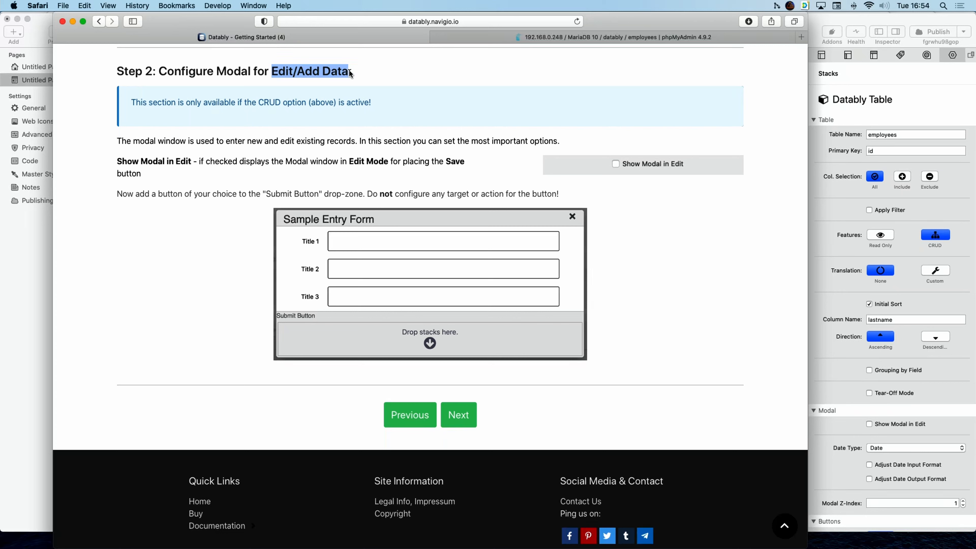
left_click(465, 71)
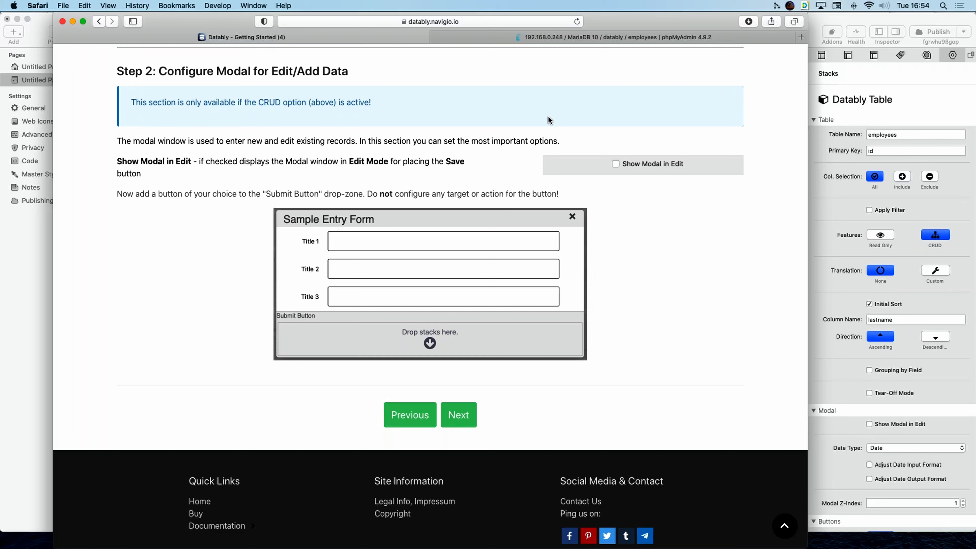
left_click(825, 250)
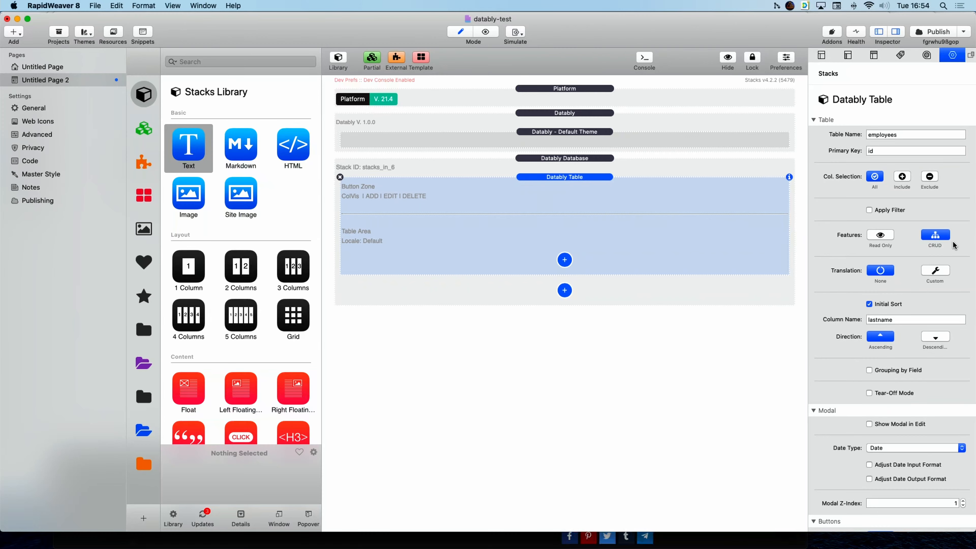
scroll(918, 303, "down", 5)
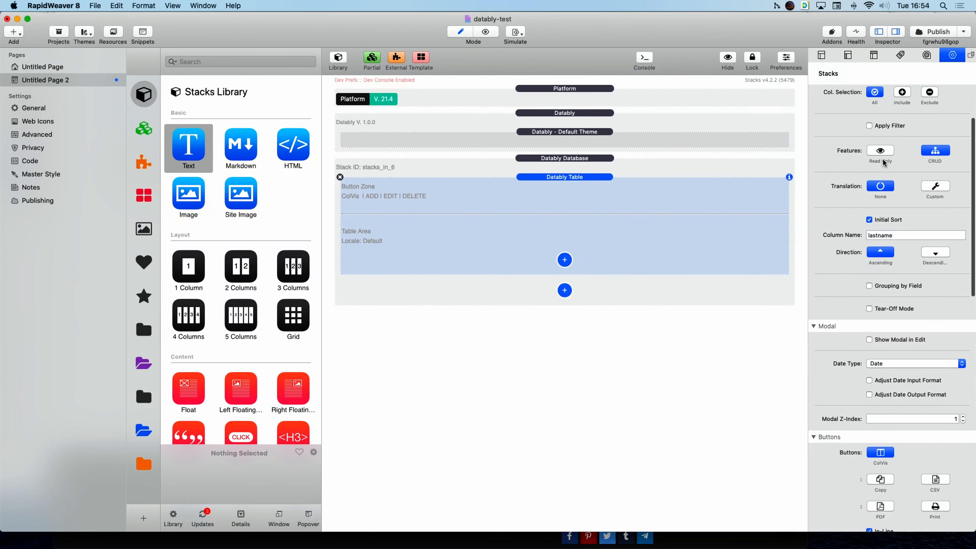
left_click(880, 150)
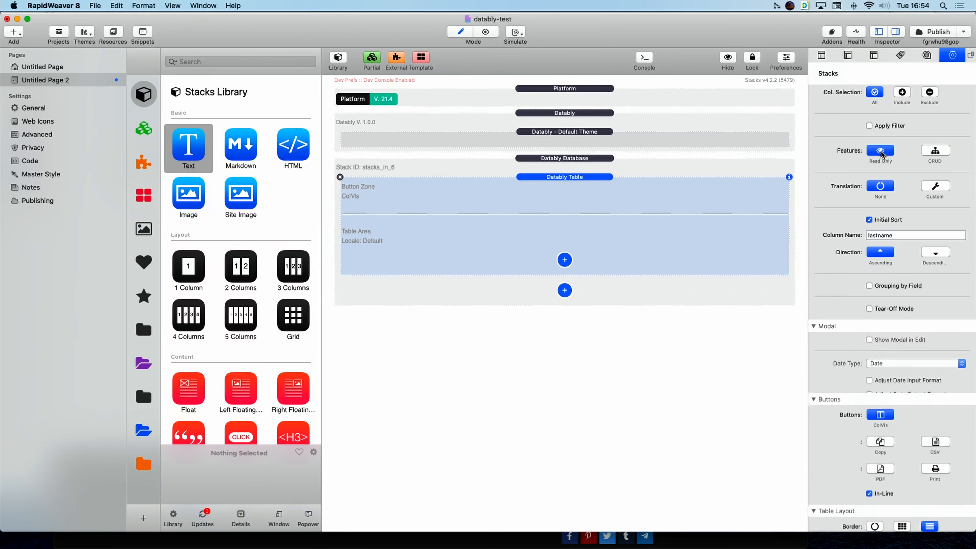
left_click(941, 151)
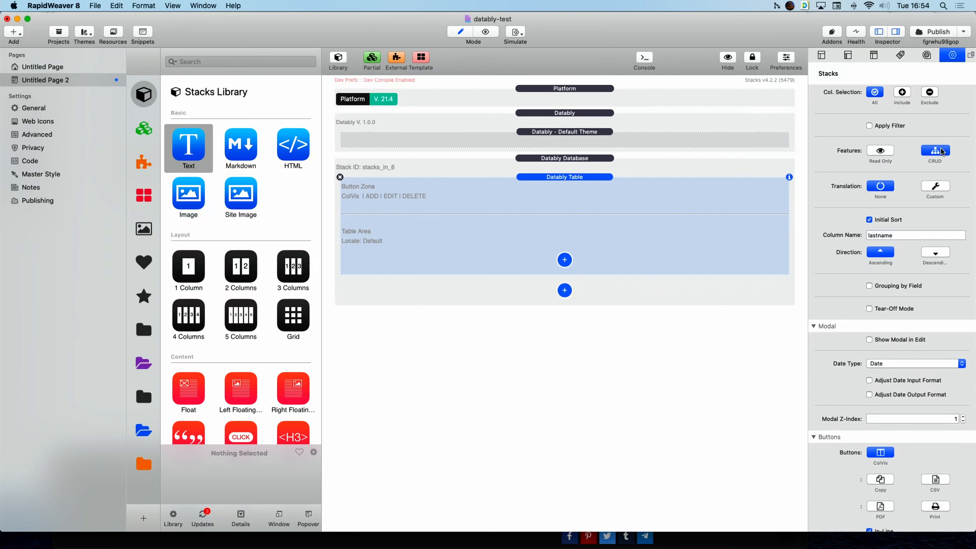
scroll(856, 430, "down", 5)
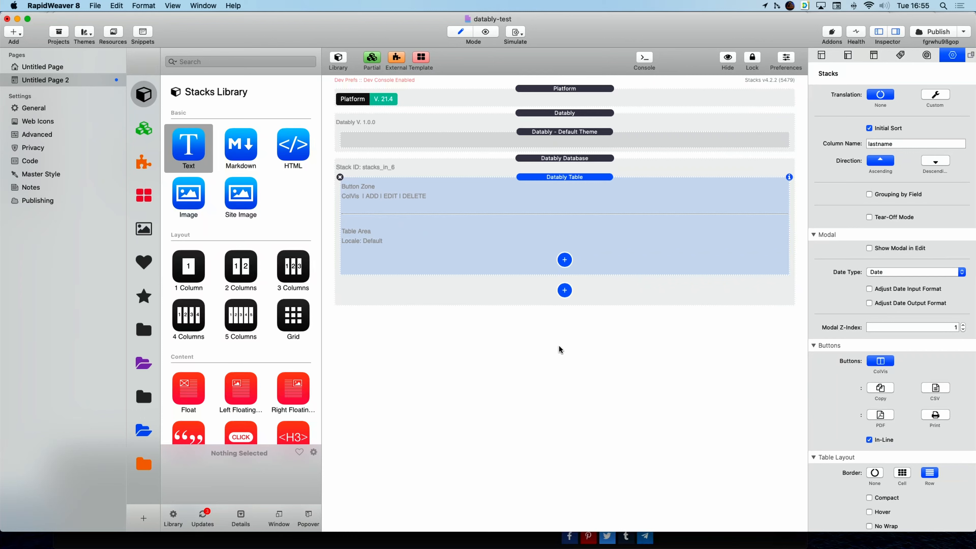
Turn on Show Modal in Edit and delete the Save button from the entry form.
left_click(870, 248)
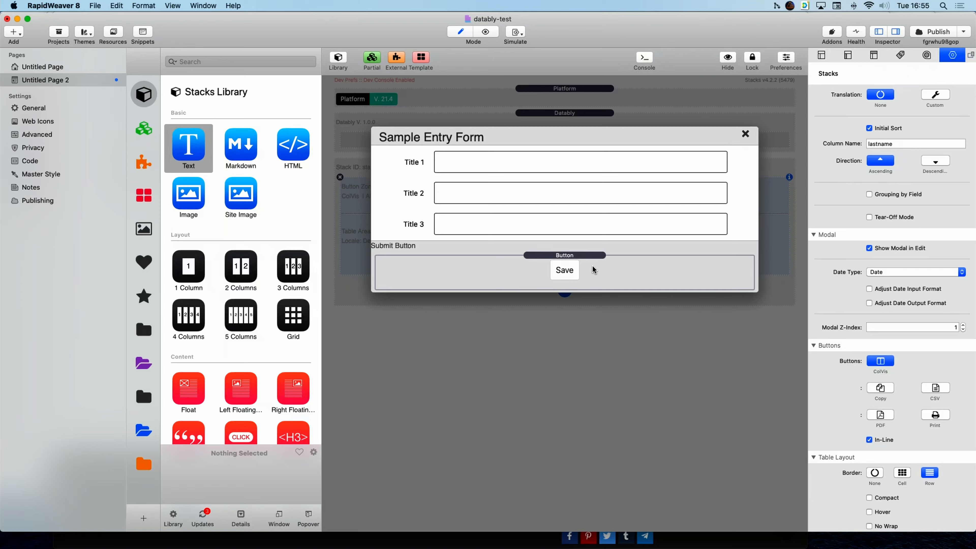
left_click(543, 268)
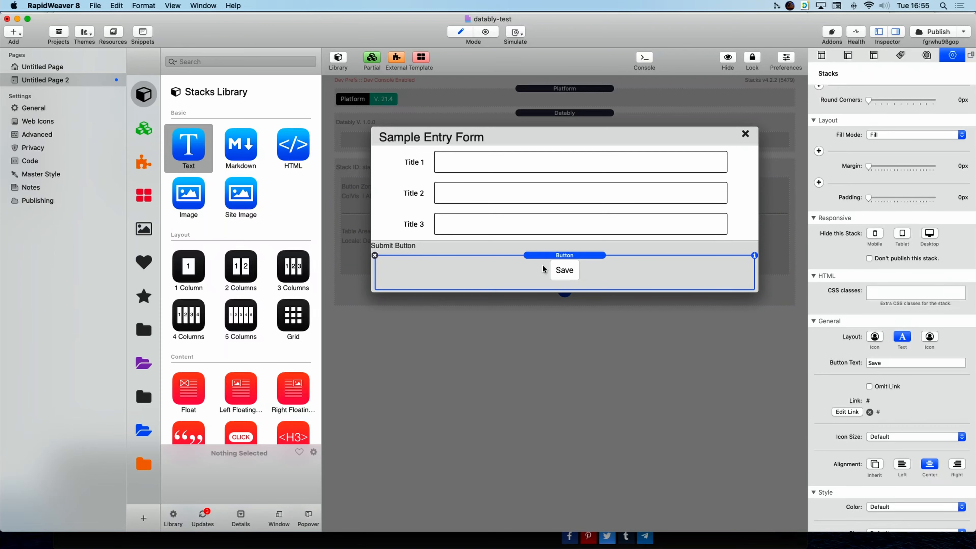
left_click(375, 255)
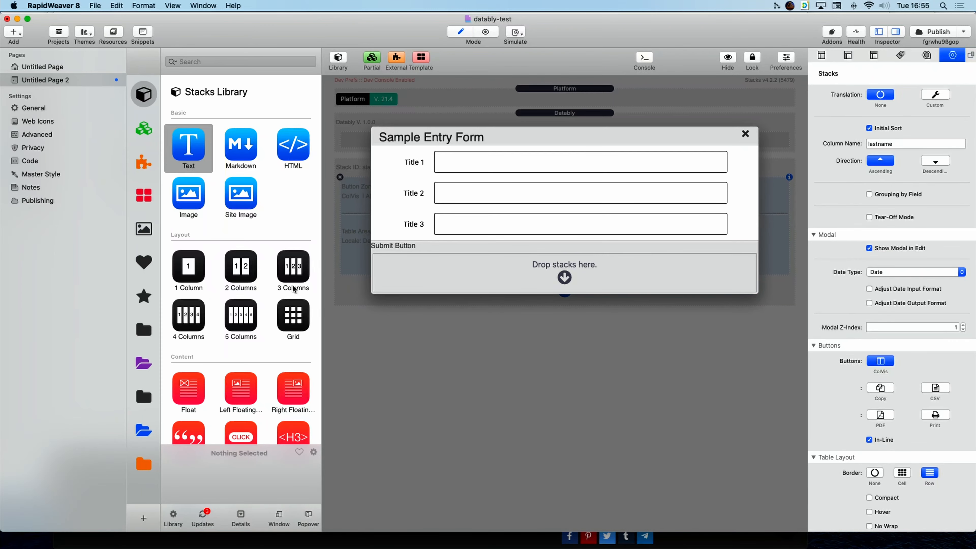
left_click(144, 363)
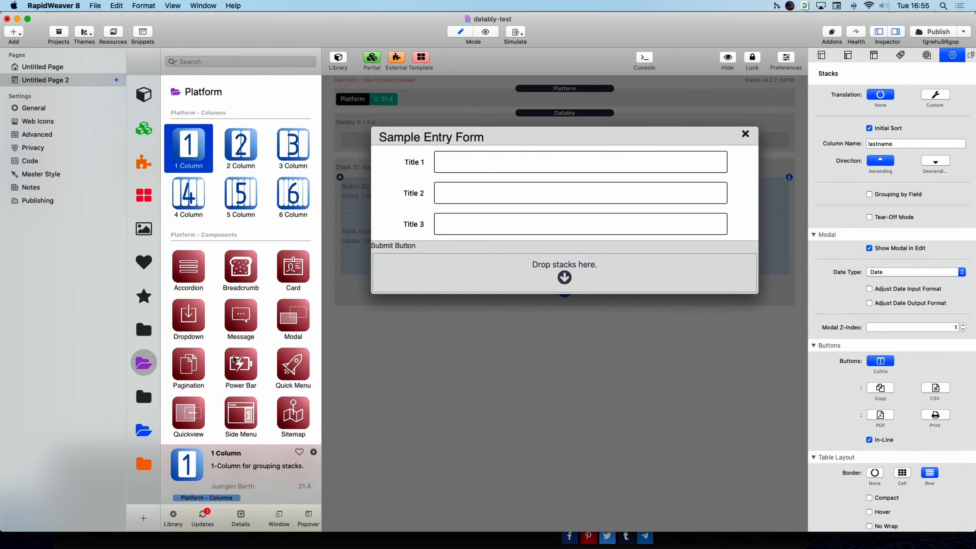
Drop a Platform Button into the Submit Button area, label it 'Save' and centre it.
scroll(234, 360, "down", 10)
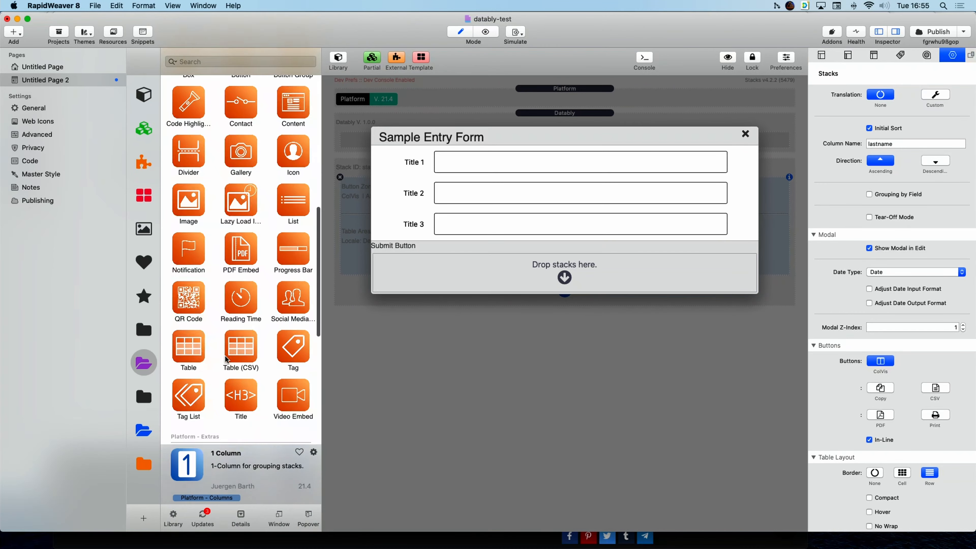
scroll(226, 359, "up", 5)
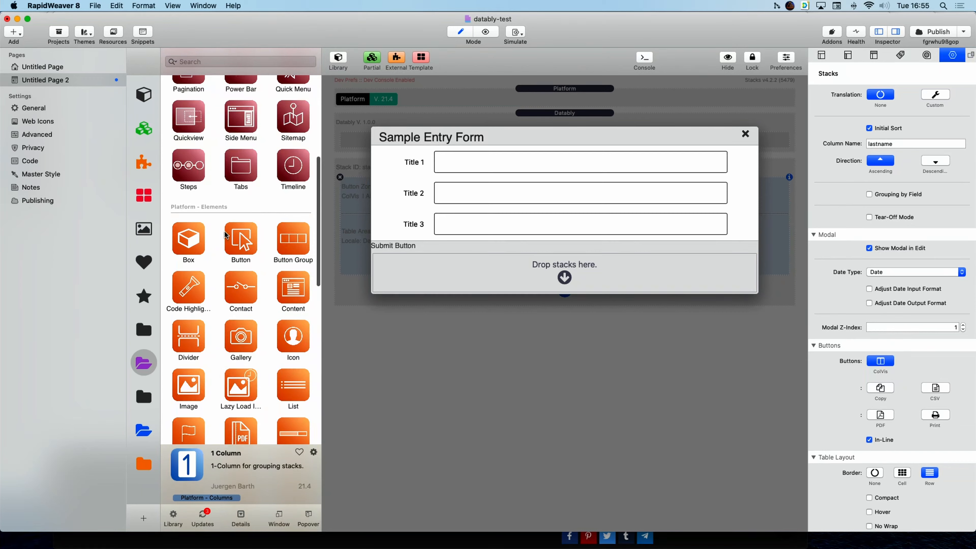
left_click_drag(241, 241, 496, 277)
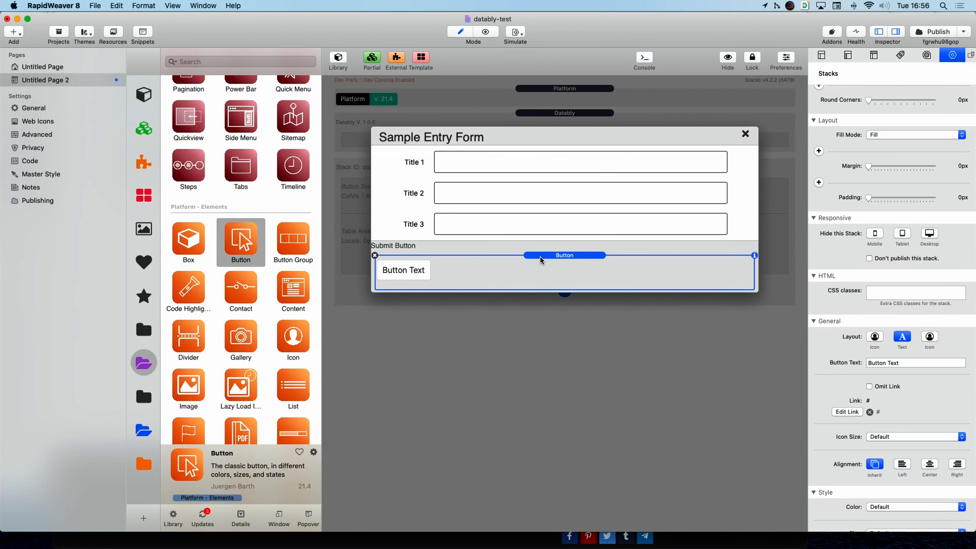
scroll(943, 315, "down", 5)
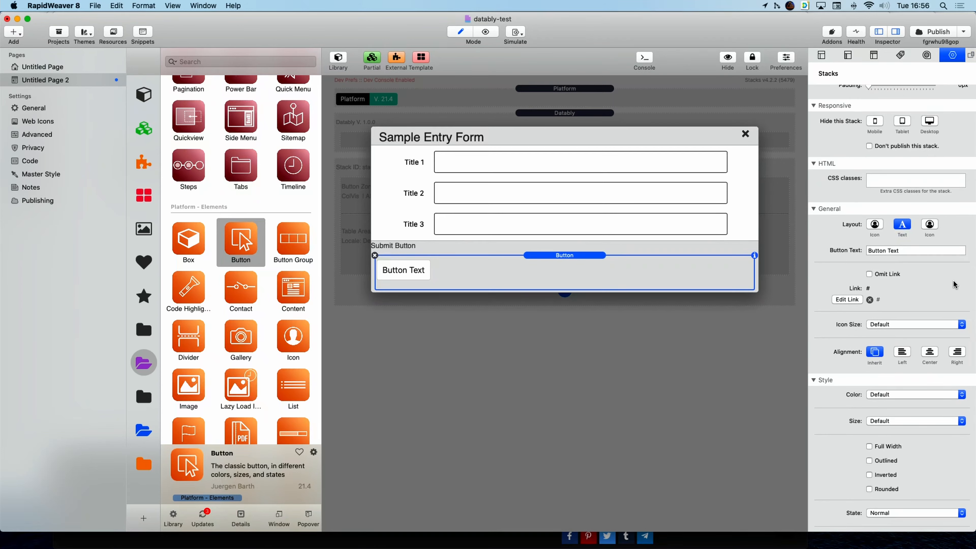
triple_click(910, 254)
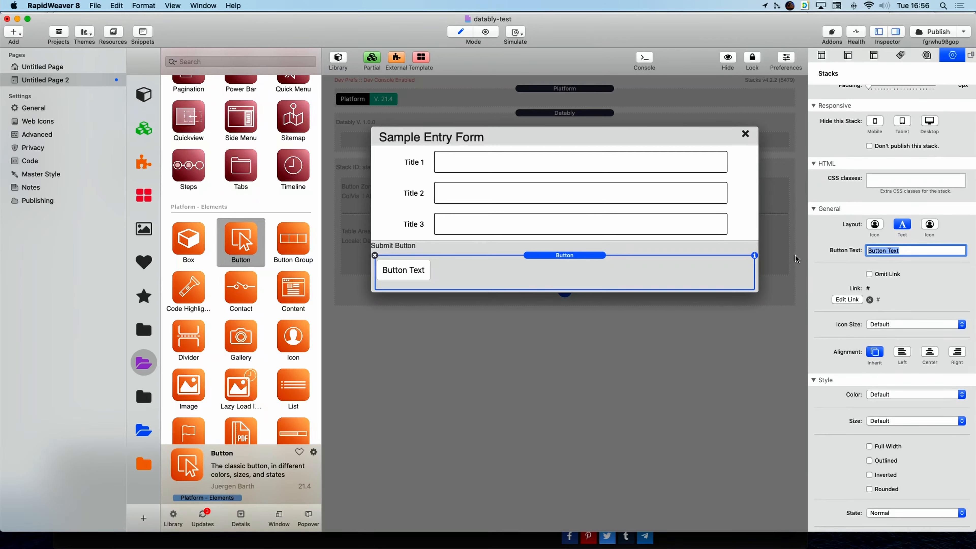
type("Save")
key("Return")
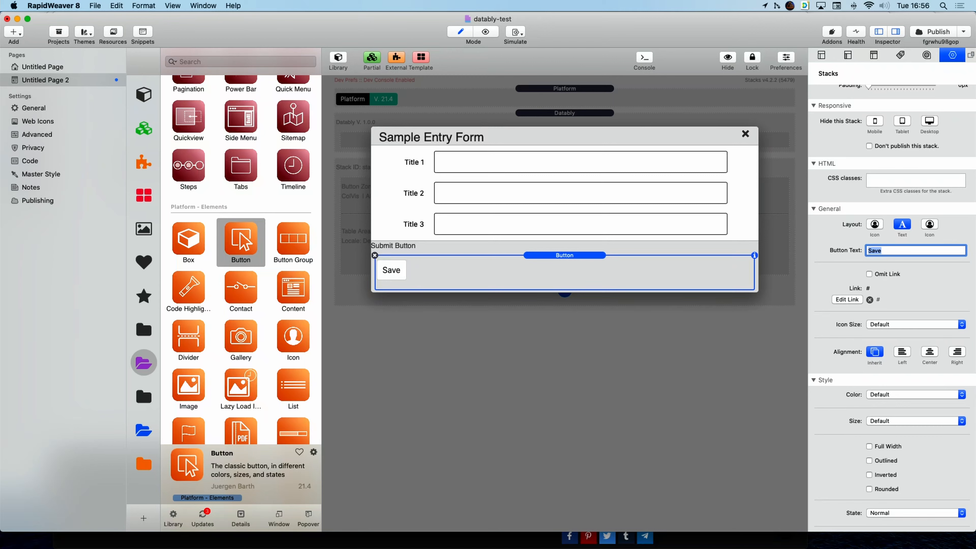
left_click(933, 353)
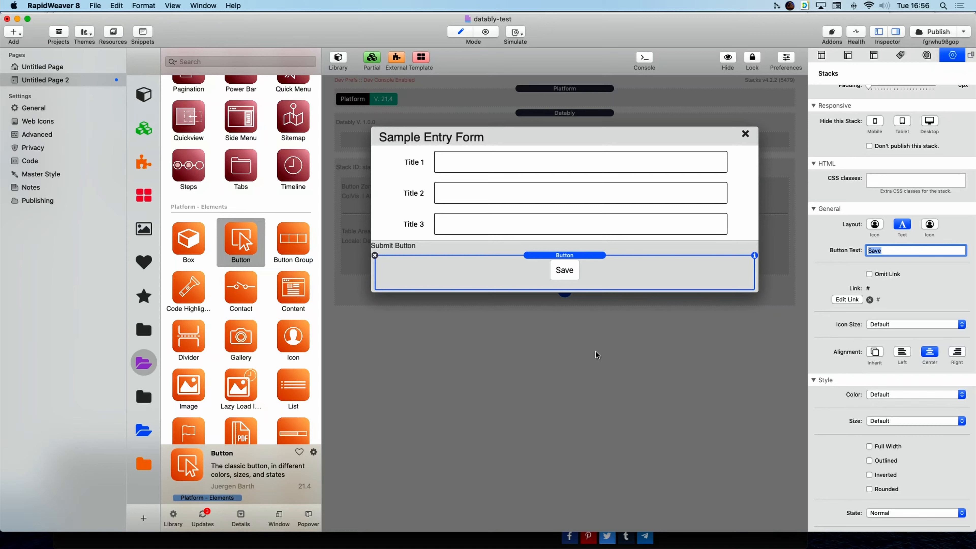
left_click(588, 327)
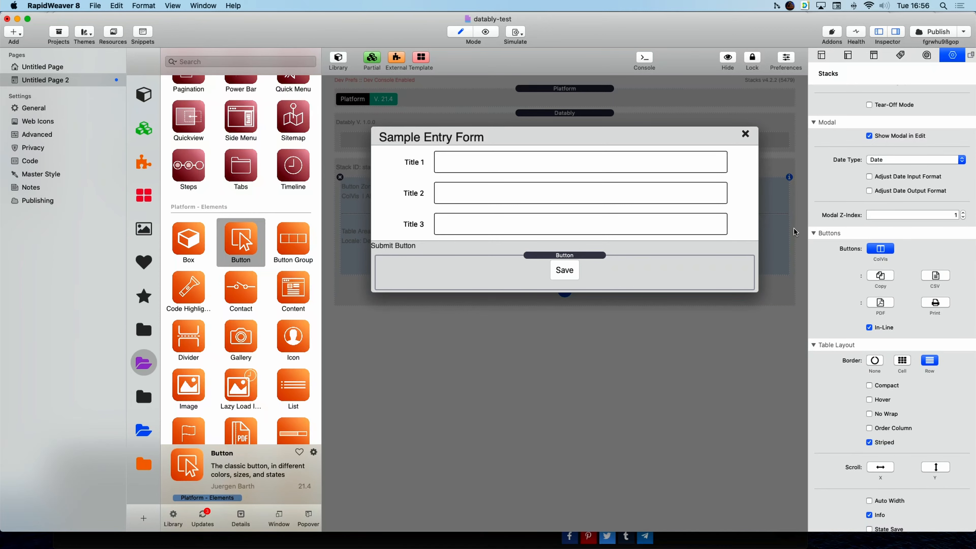
Turn off Show Modal in Edit, keep Date type, and leave custom date formats unchecked.
left_click(869, 136)
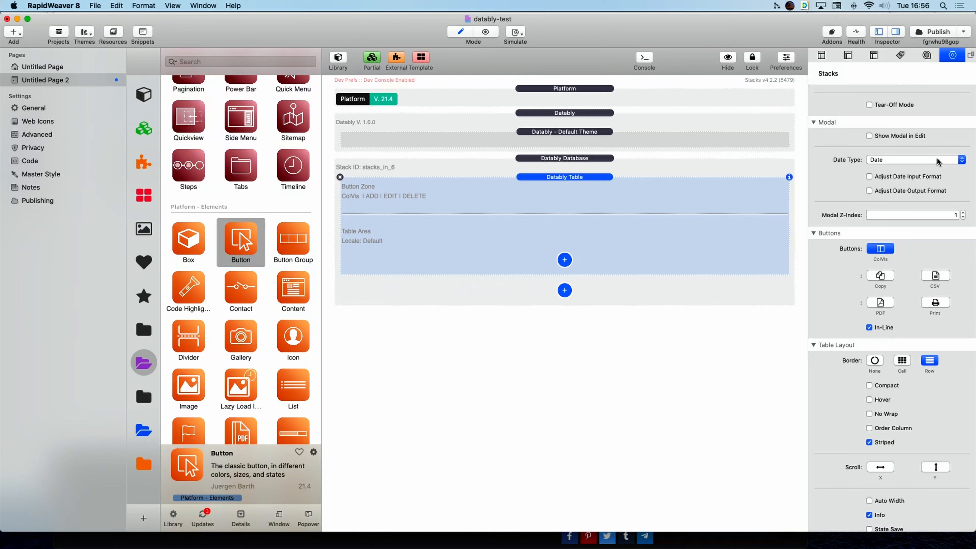
left_click(937, 162)
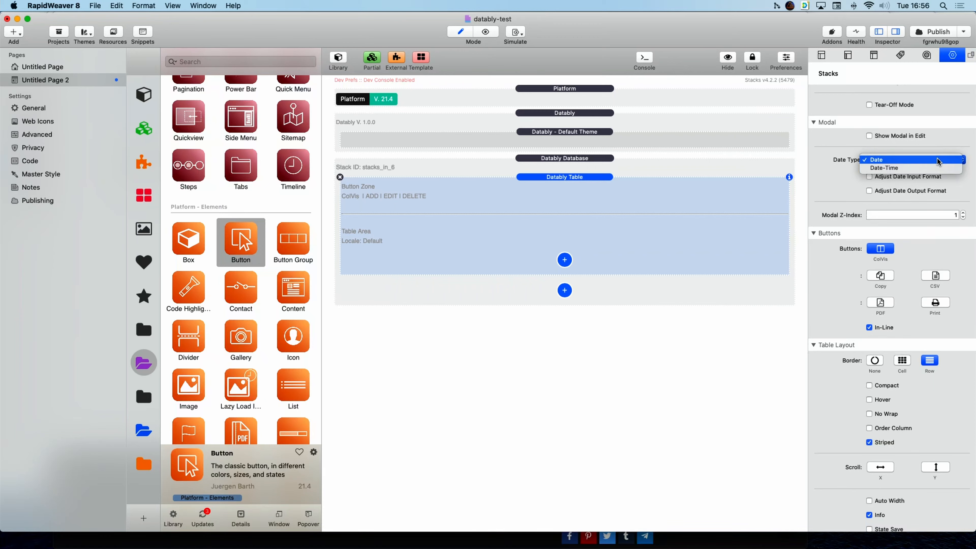
left_click(835, 175)
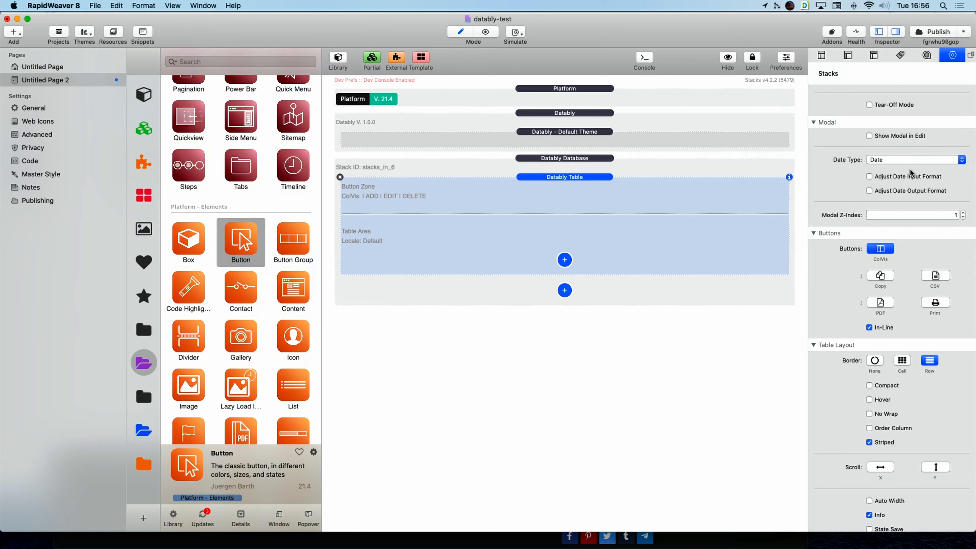
left_click(899, 175)
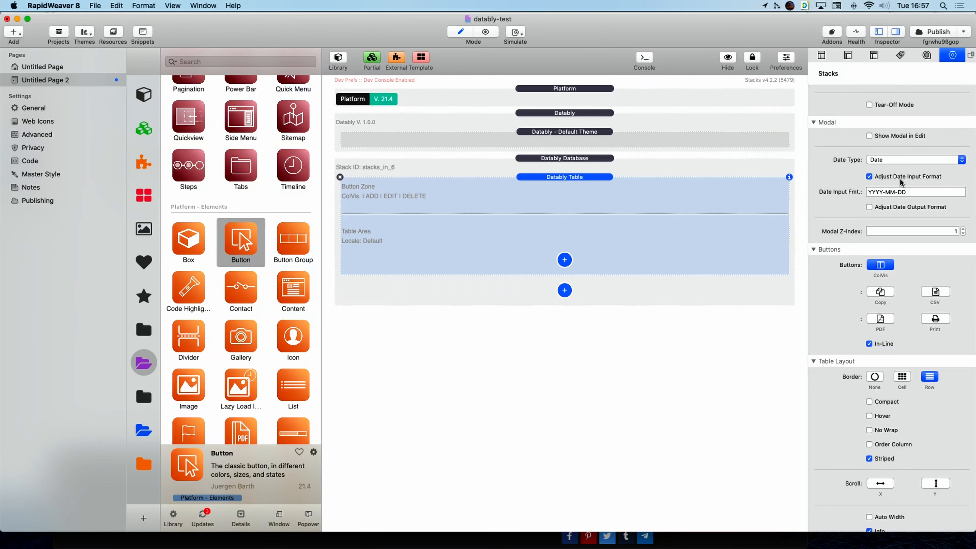
left_click(902, 207)
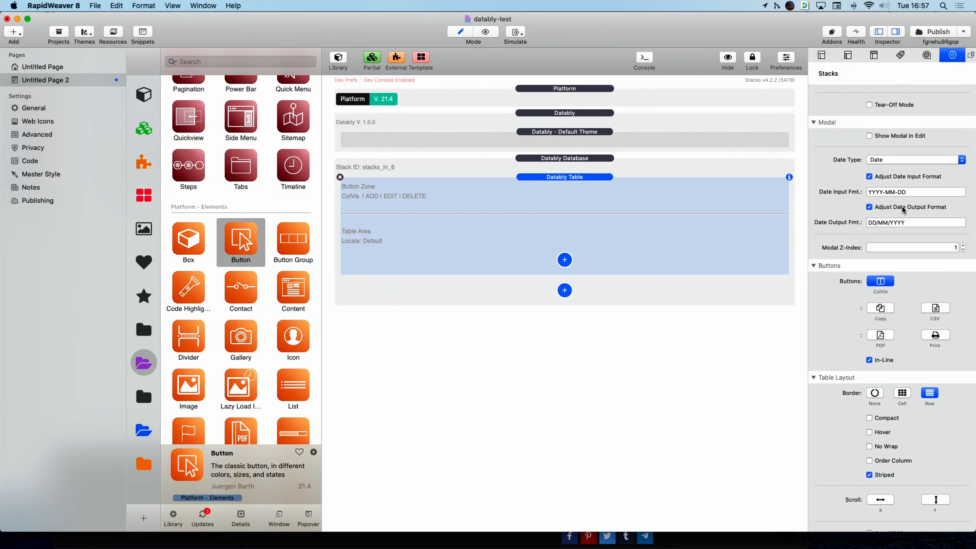
left_click(869, 176)
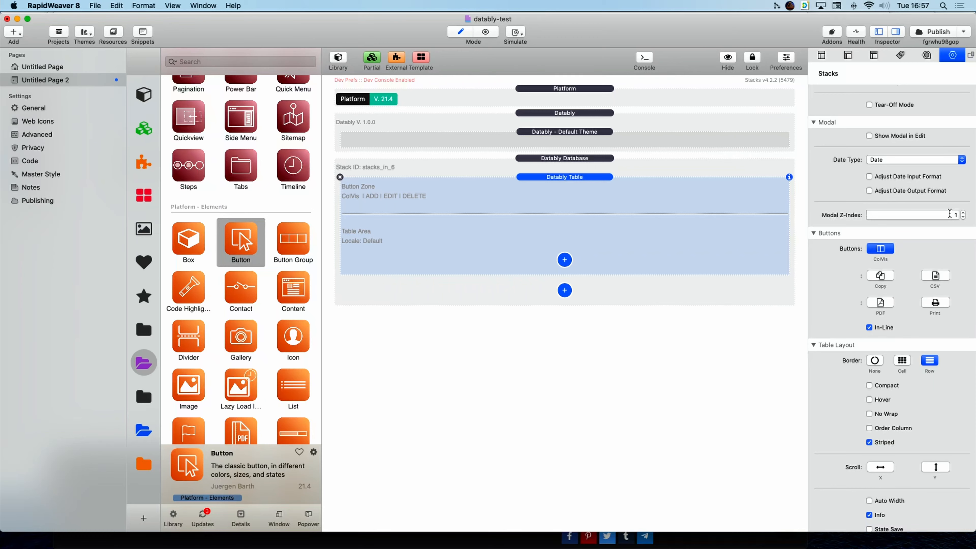
Toggle the ColVis button off and back on so the table keeps it.
scroll(827, 220, "down", 3)
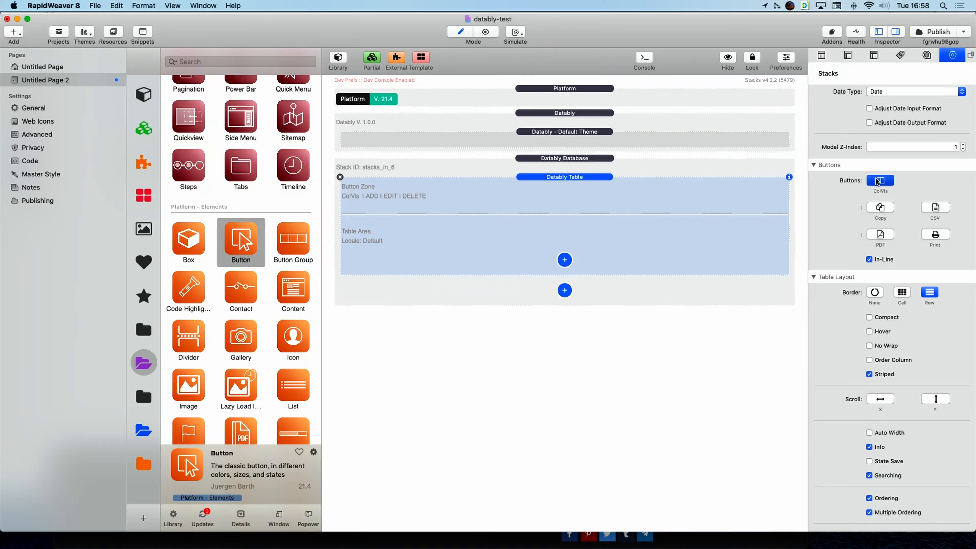
left_click(878, 180)
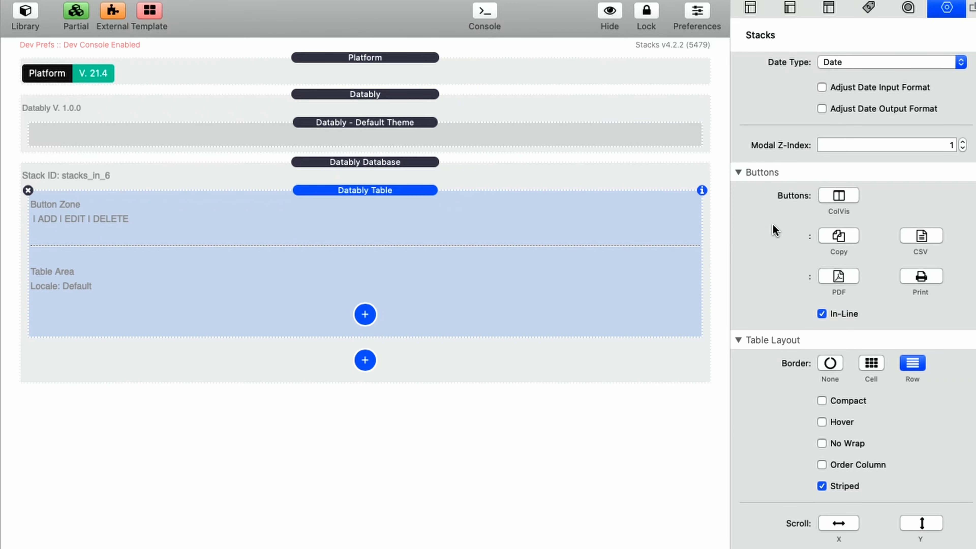
left_click(839, 199)
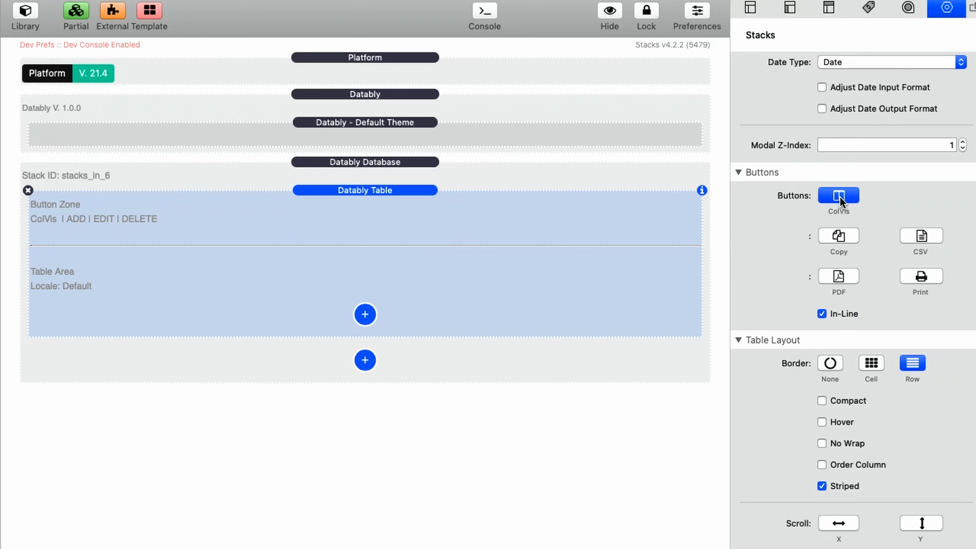
left_click(839, 199)
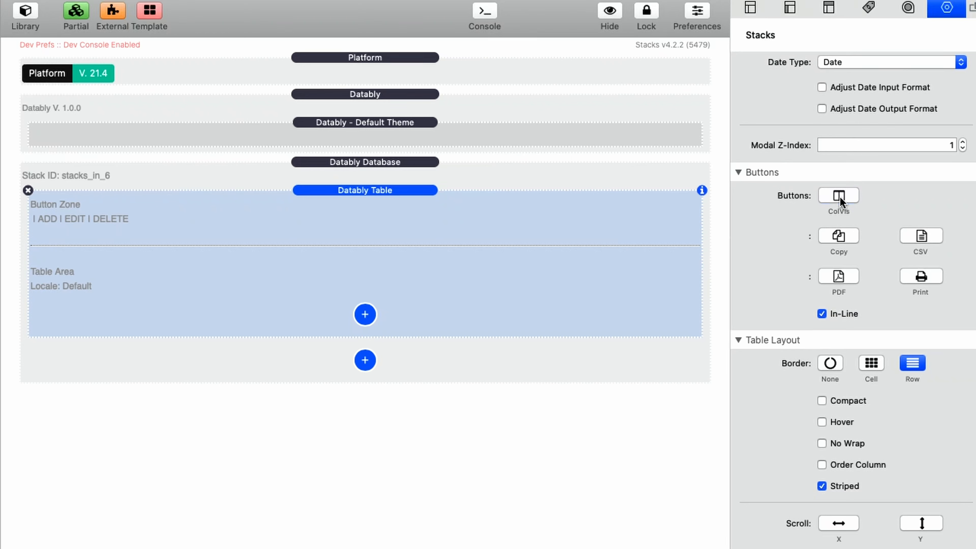
left_click(839, 200)
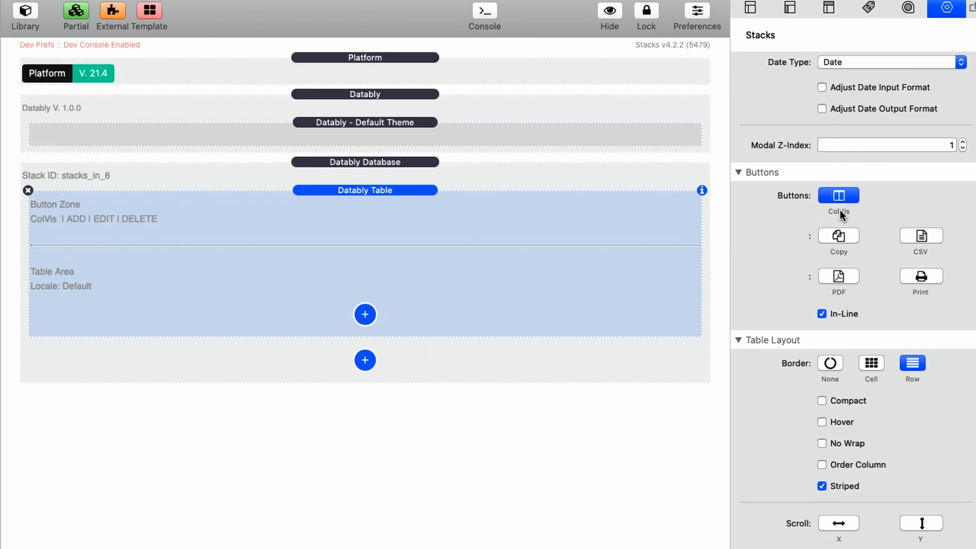
Add Copy, CSV, PDF and Print export buttons to the Datably table.
left_click(839, 236)
left_click(926, 239)
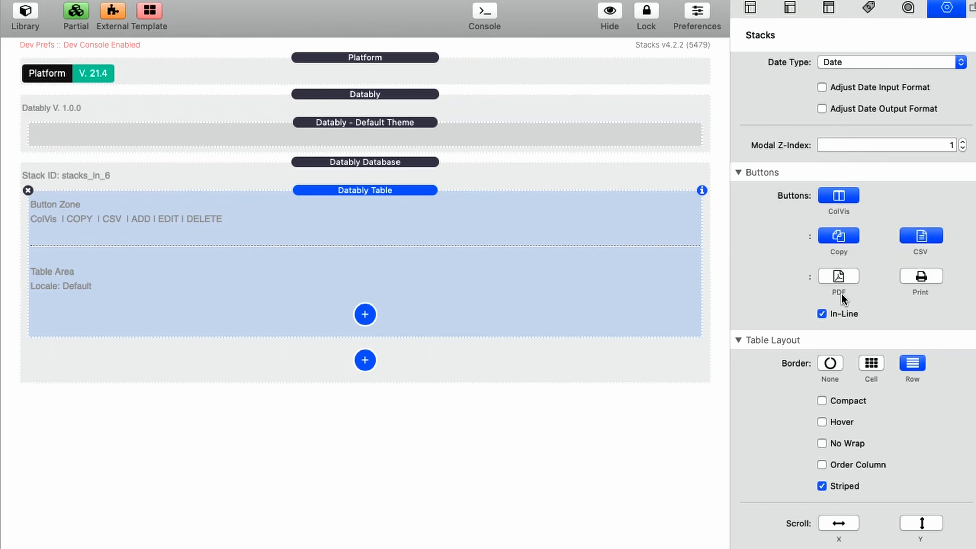
left_click(850, 282)
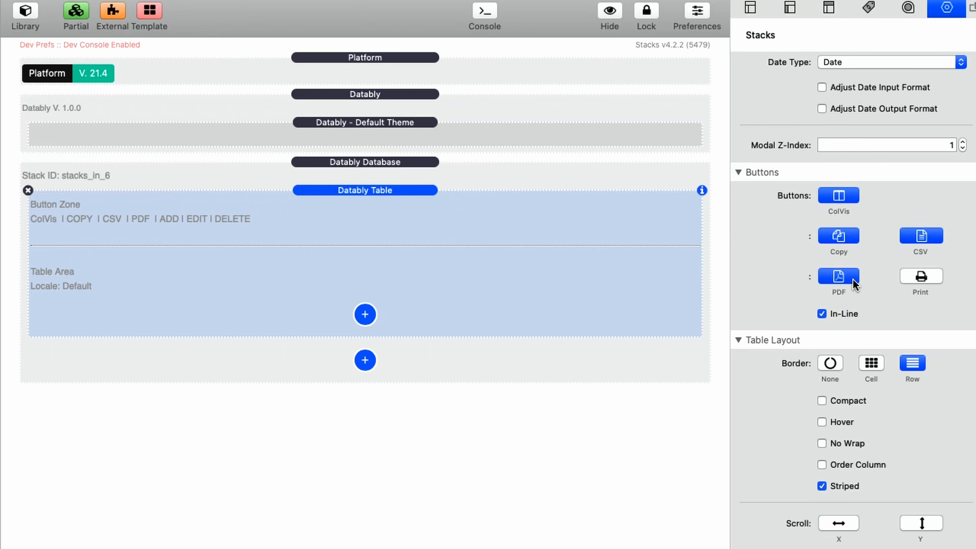
left_click(923, 280)
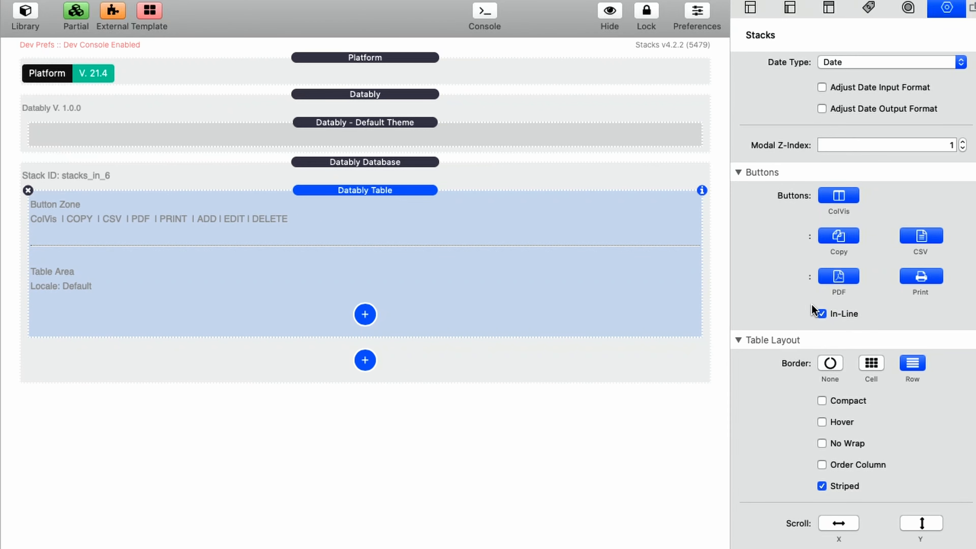
Enable In-Line buttons, then set Table Layout border to Row after trying None and Cell.
left_click(821, 315)
scroll(822, 316, "down", 10)
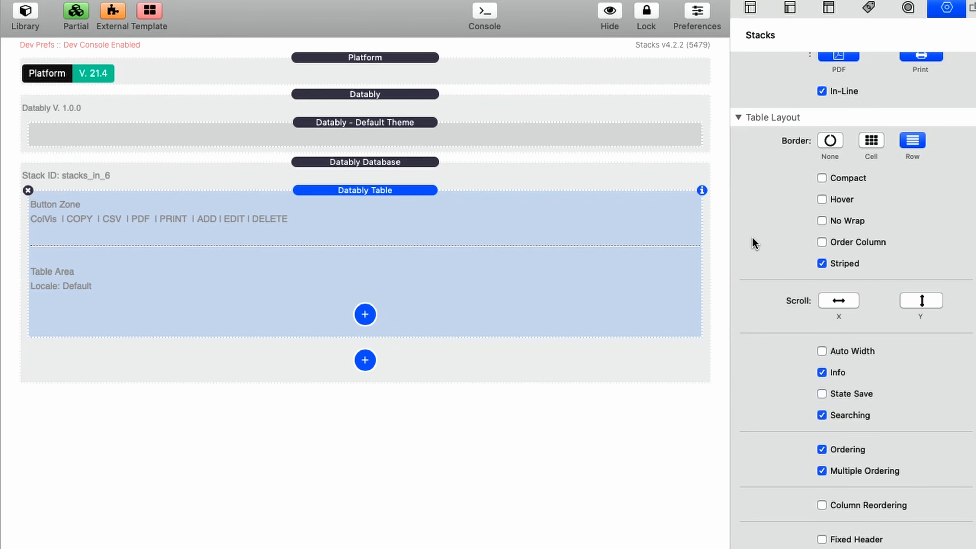
left_click(831, 141)
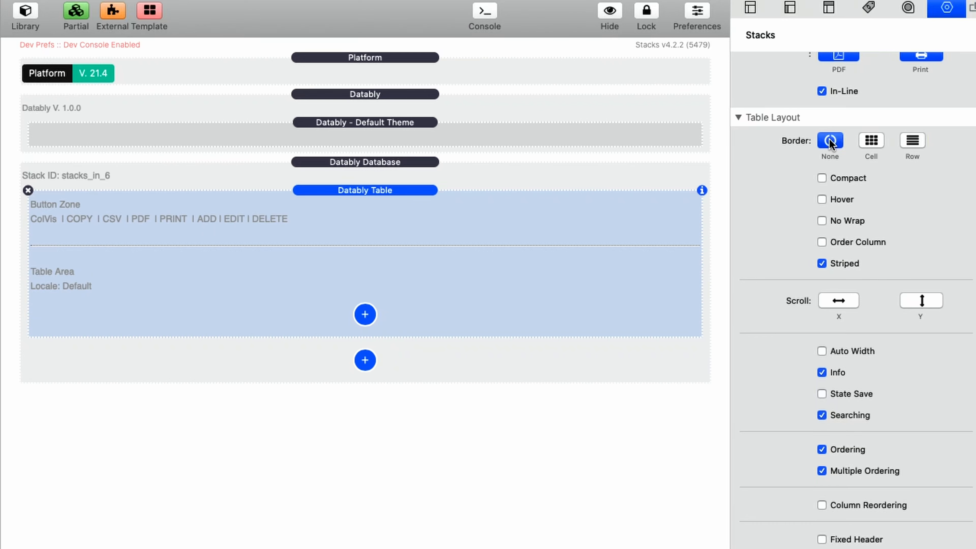
left_click(873, 148)
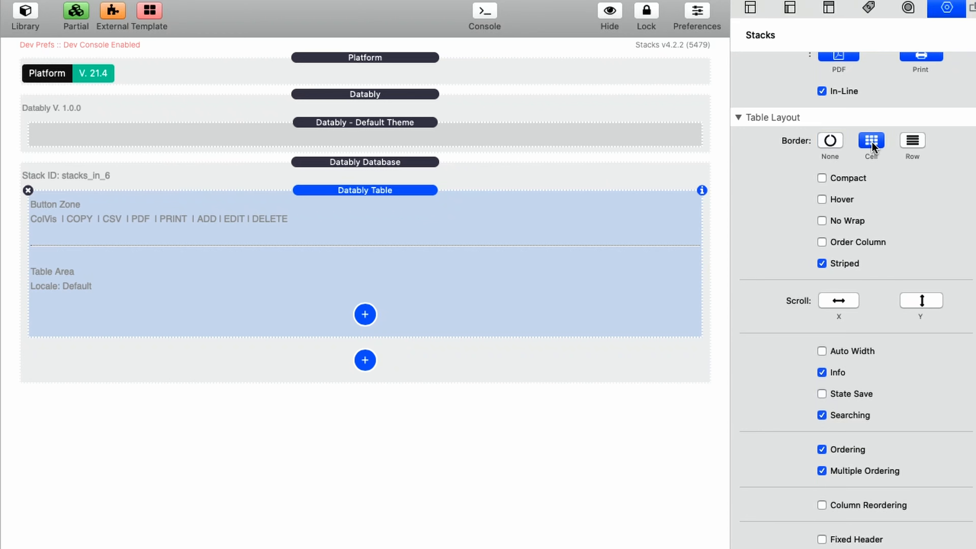
left_click(919, 143)
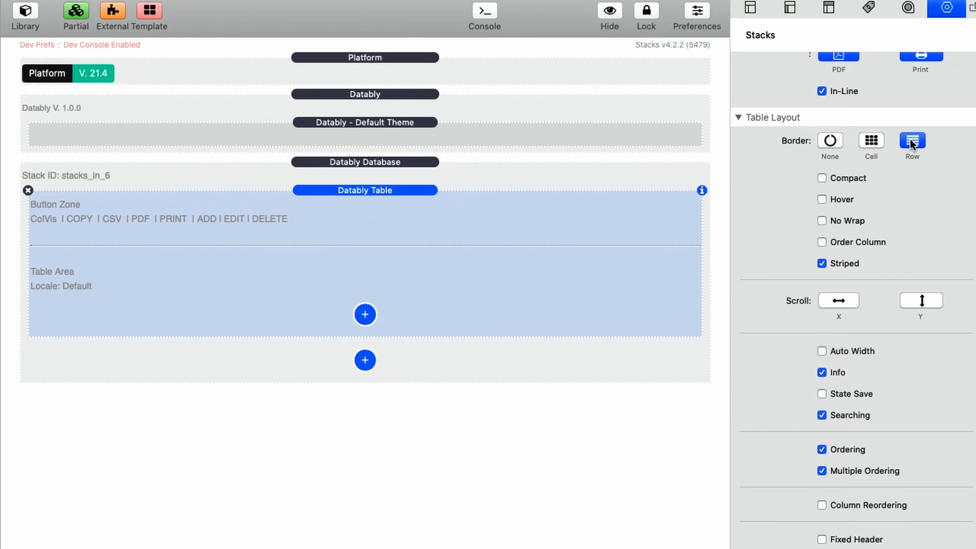
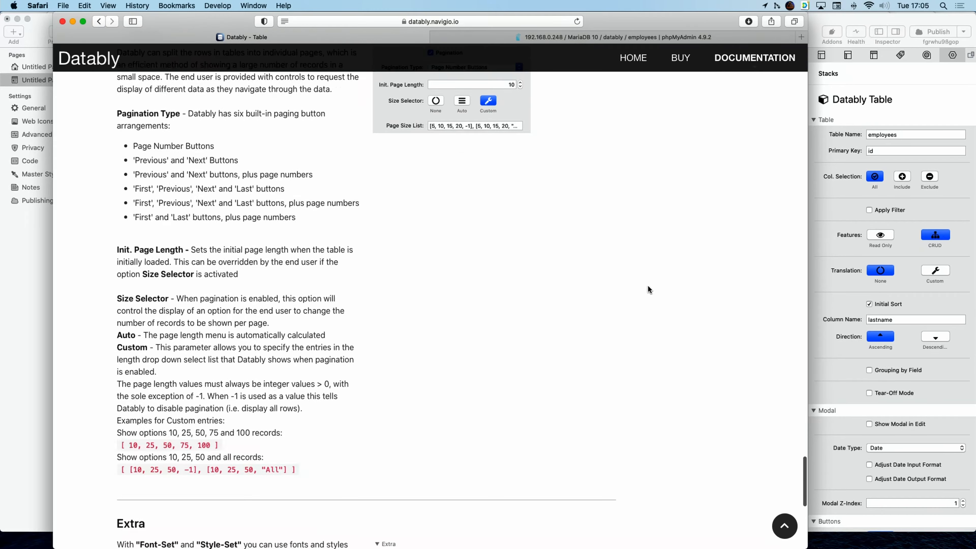
Open the Datably Getting Started Step 5 Column Stacks docs in Safari, then return to RapidWeaver.
scroll(647, 289, "up", 3)
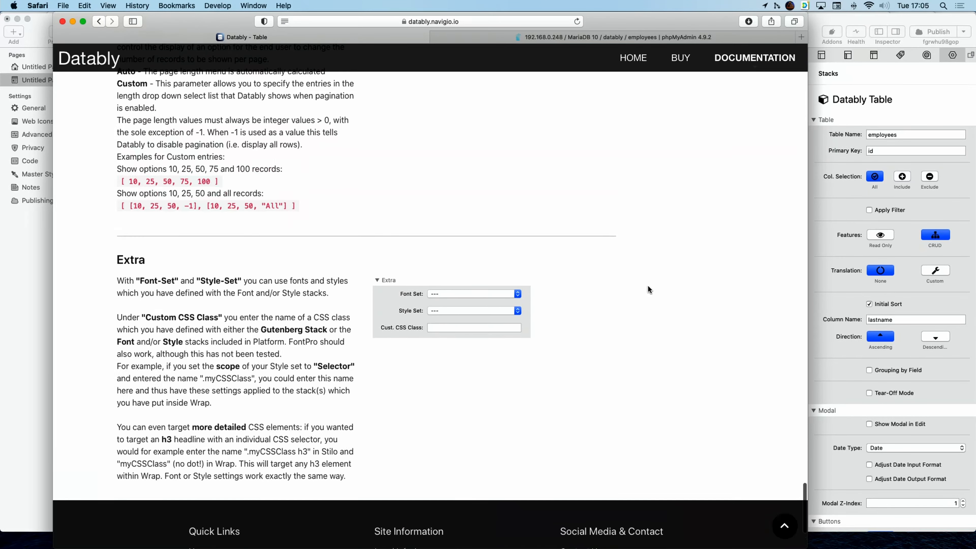
scroll(747, 456, "up", 15)
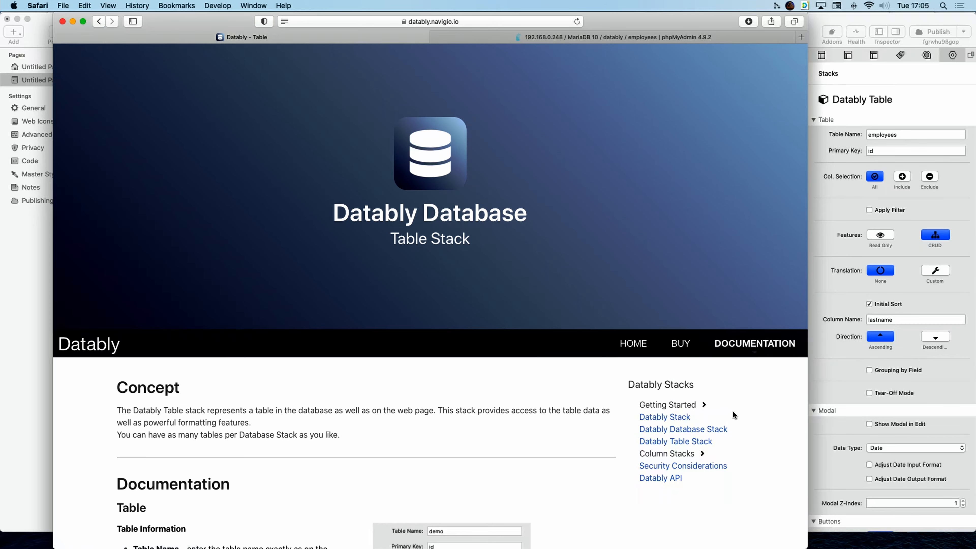
left_click(675, 406)
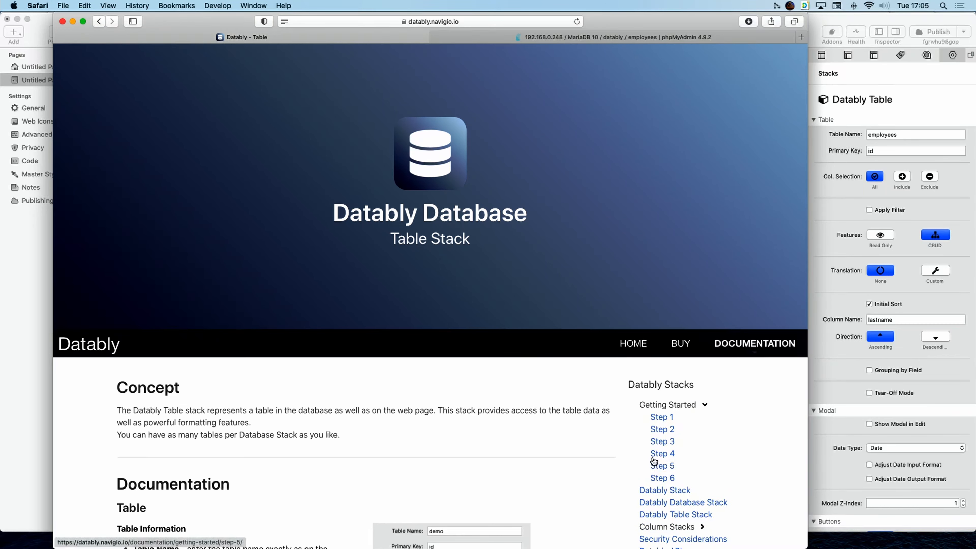
left_click(658, 466)
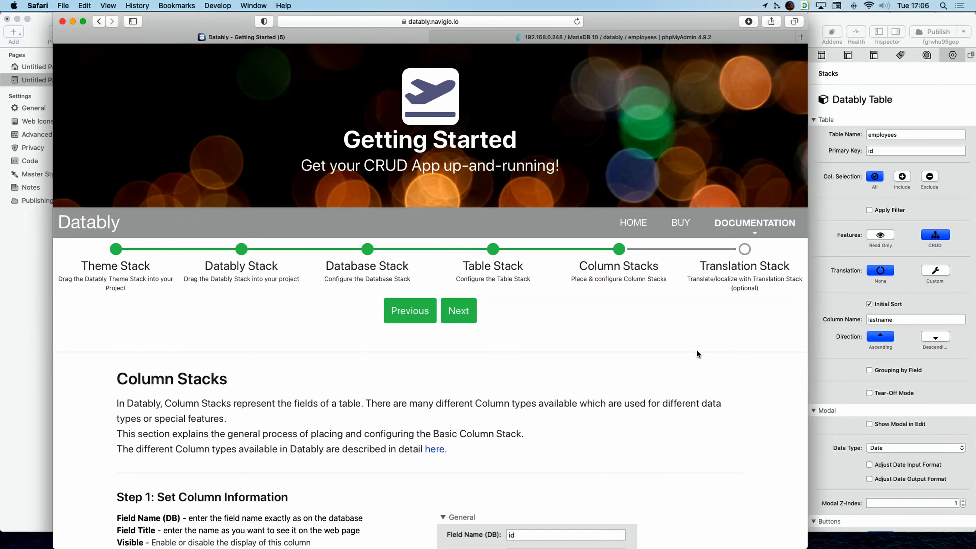
scroll(696, 353, "down", 7)
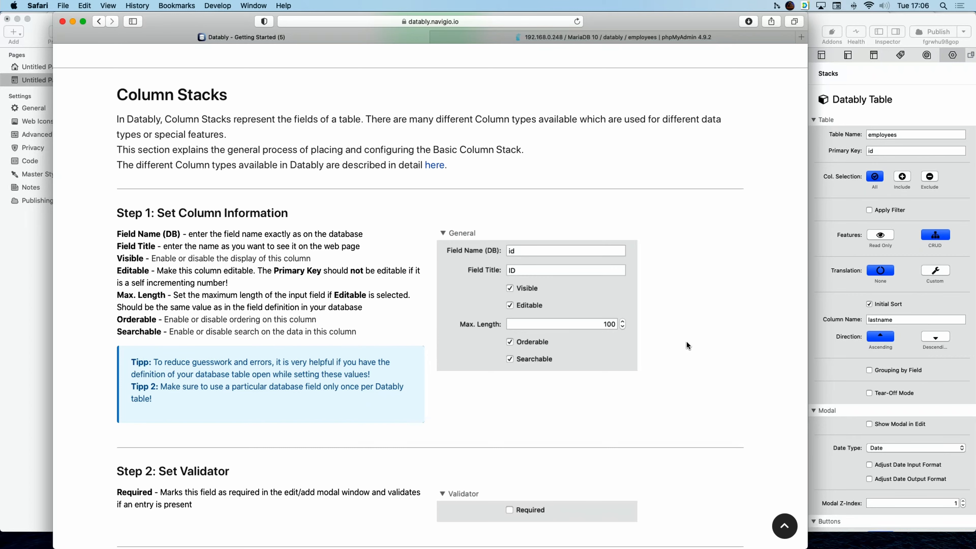
left_click(854, 23)
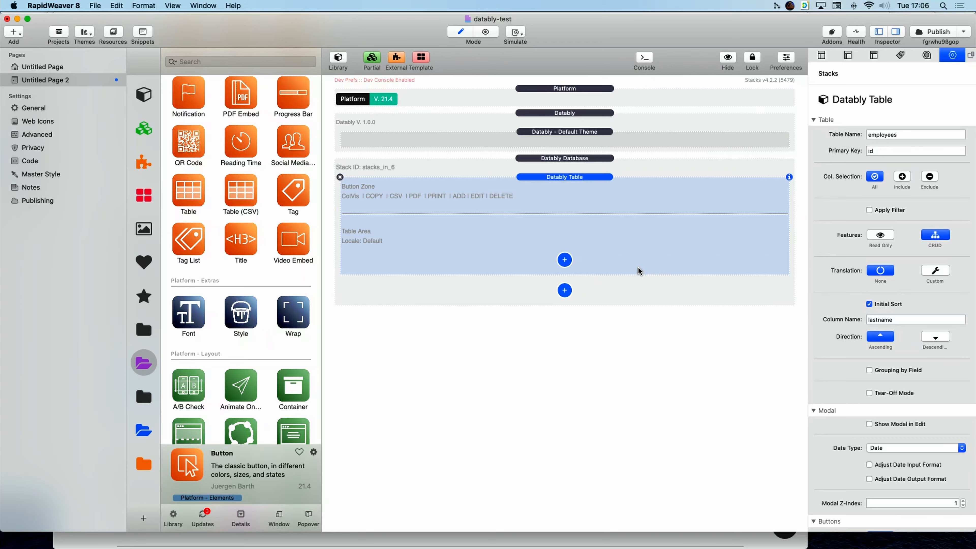
Bring up the column-type menu from the blue + in the Datably Table's Table Area.
left_click(563, 260)
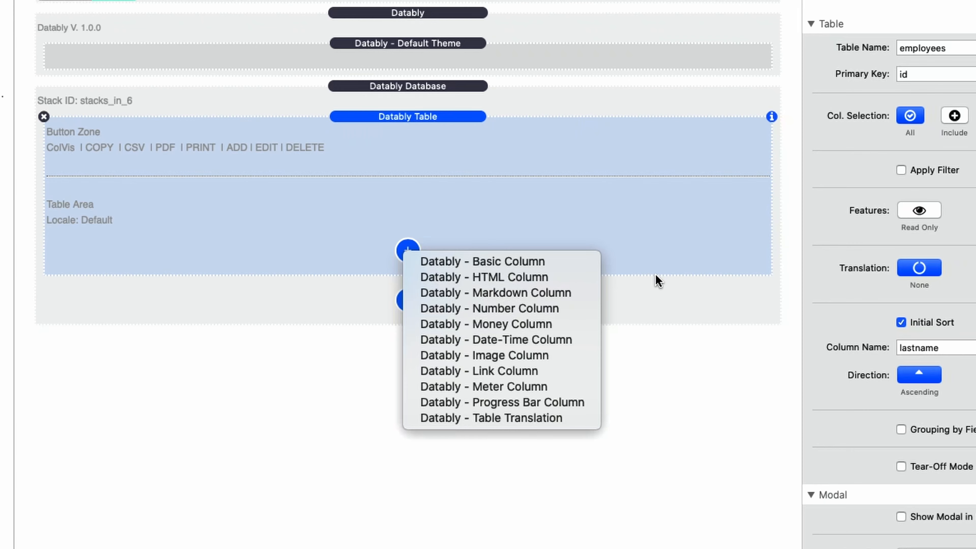
Insert a 'Datably - Basic Column' into the employees table area.
left_click(497, 263)
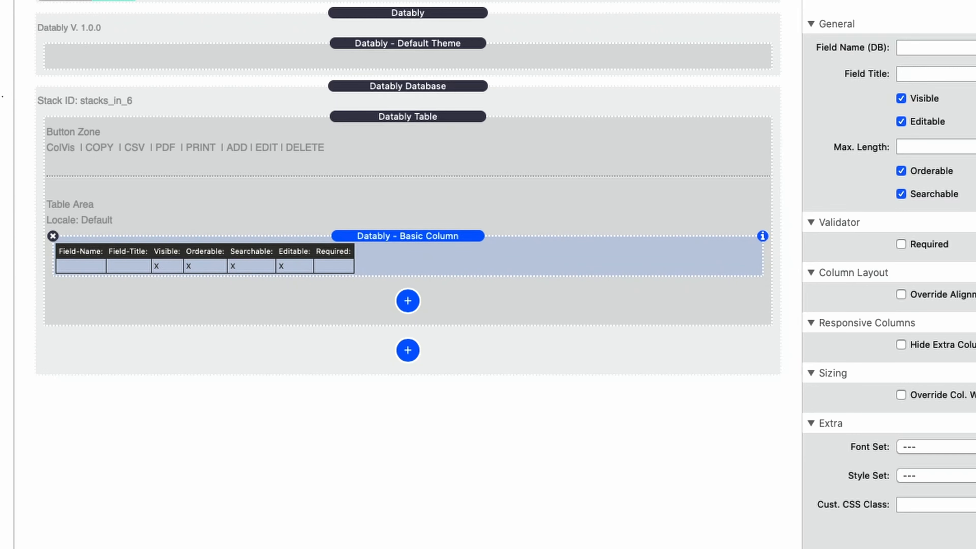
Set the Basic Column's Field Name to lastname and Field Title to Last Name, then switch to Safari.
left_click(931, 47)
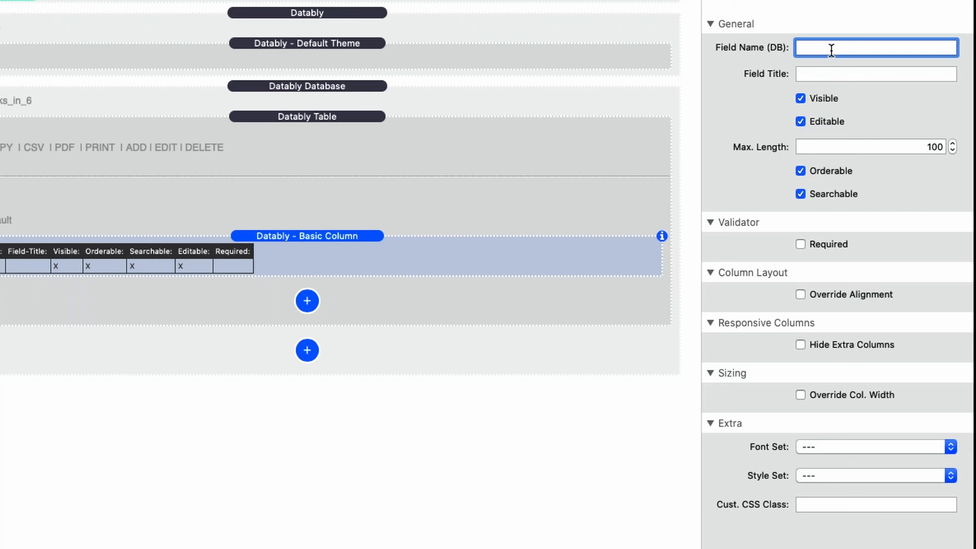
type("lastname")
key("super+a")
left_click(858, 73)
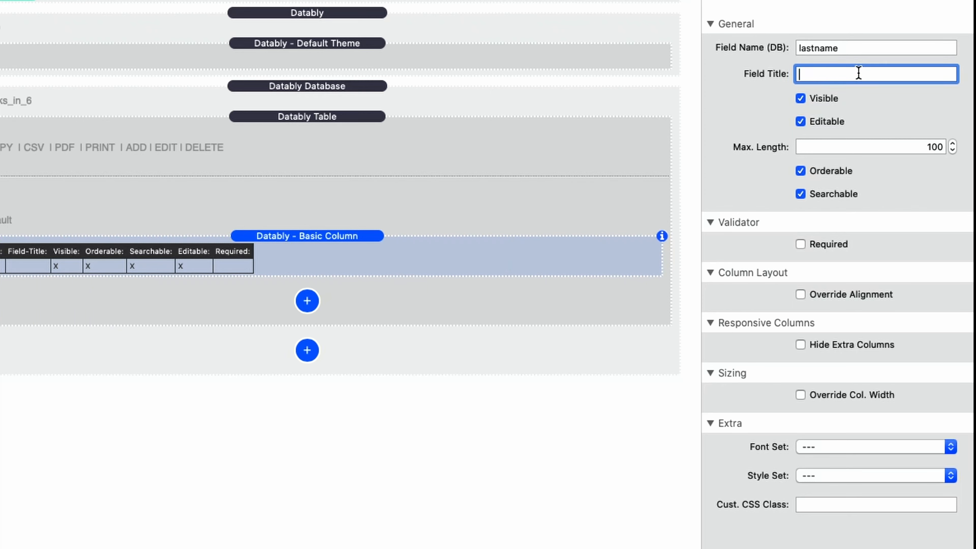
type("Last")
type(" Name")
key("Return")
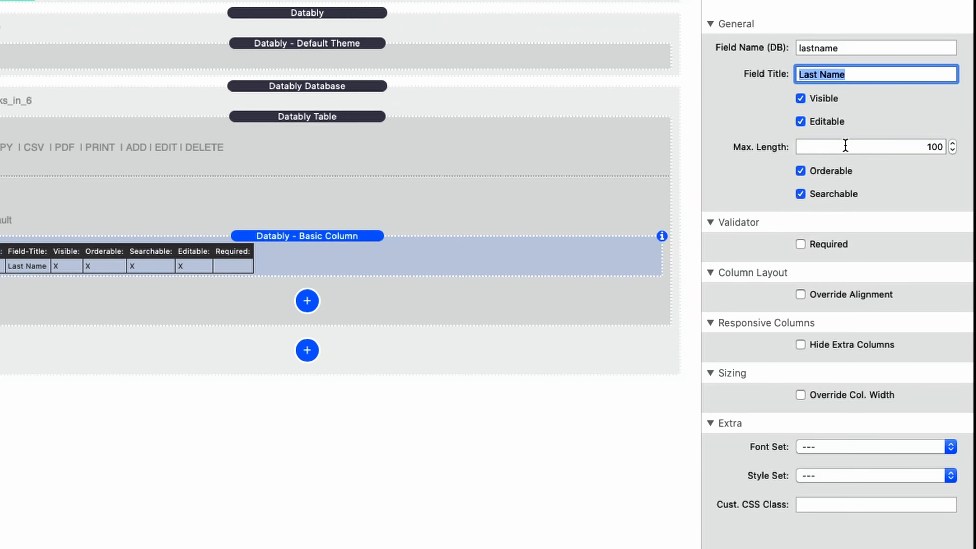
left_click(887, 147)
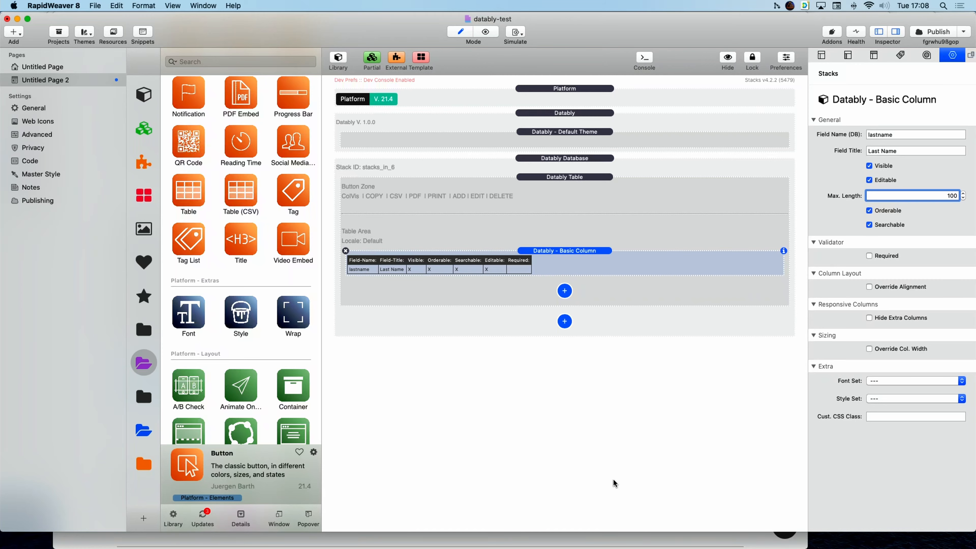
left_click(576, 541)
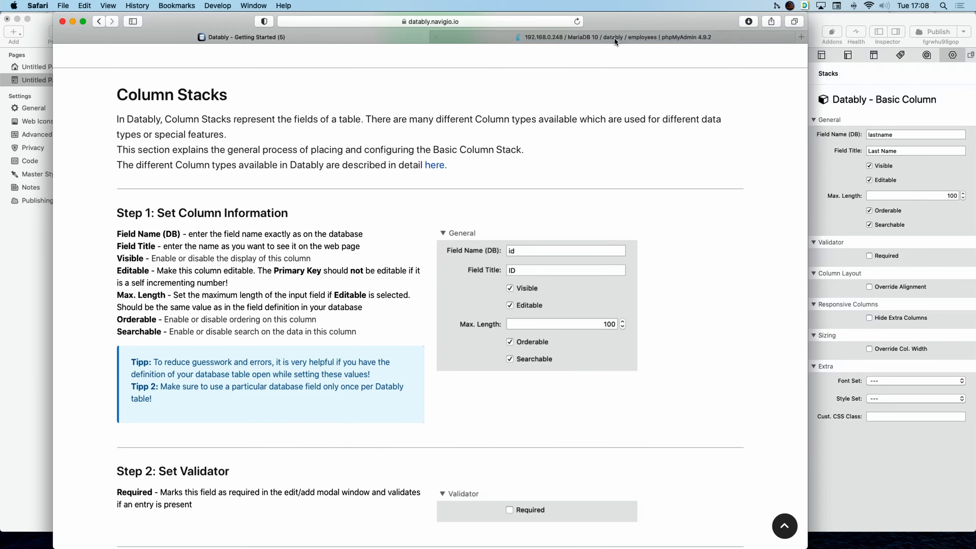
Confirm in phpMyAdmin that lastname is varchar(255), then select RapidWeaver's Max. Length value.
left_click(625, 31)
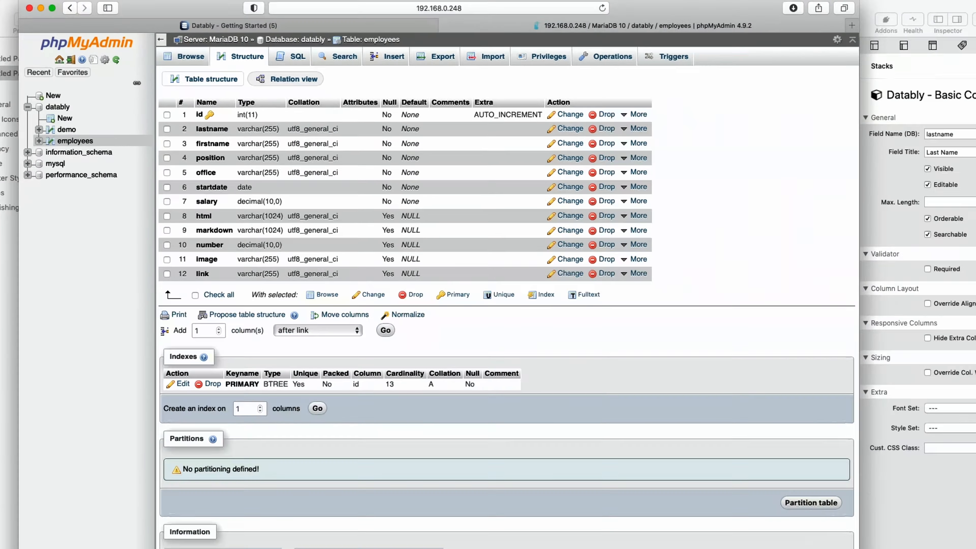
left_click(933, 198)
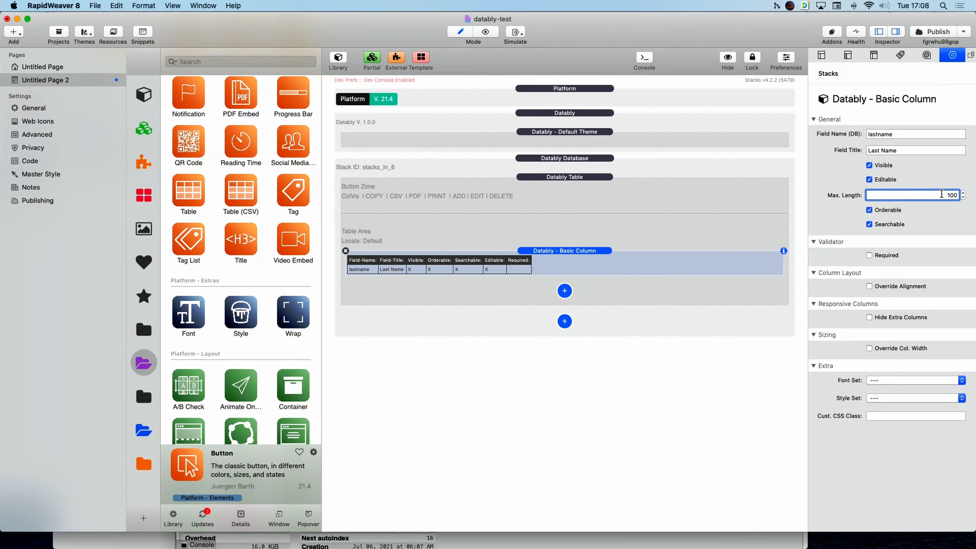
double_click(941, 194)
Set the Last Name column's Max. Length to 255 and mark it Required.
type("255")
key("Return")
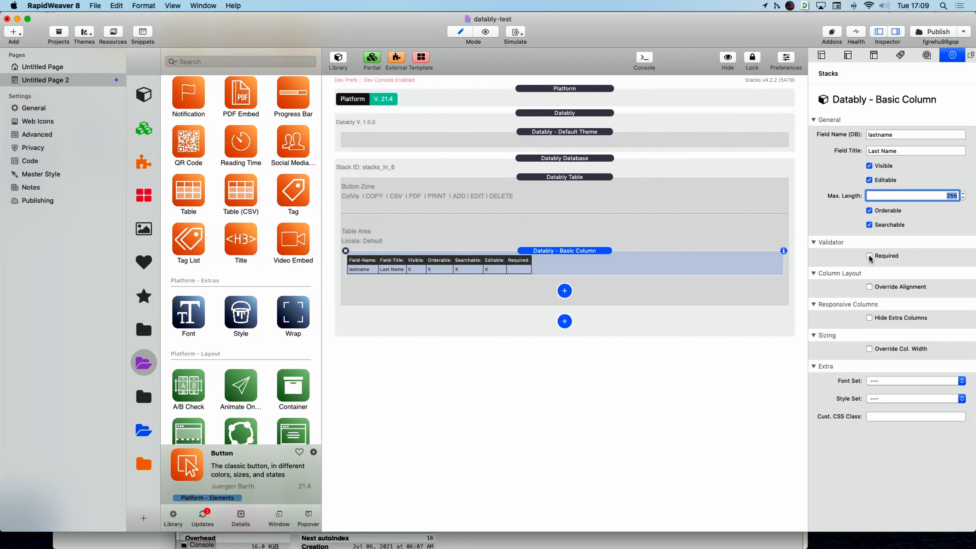
left_click(869, 256)
Try Override Alignment and its vertical alignment choices, then switch the override back off.
left_click(868, 286)
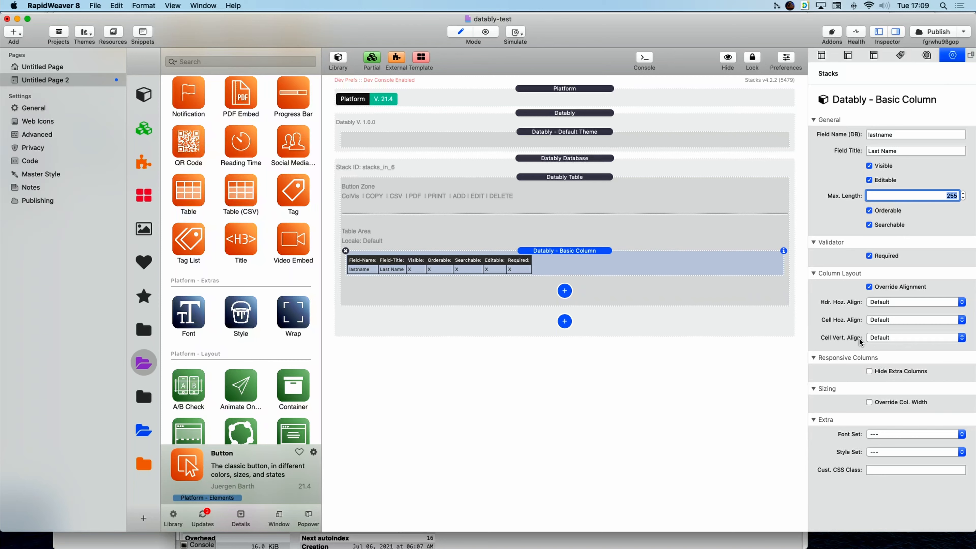
left_click(888, 337)
left_click(892, 284)
left_click(892, 285)
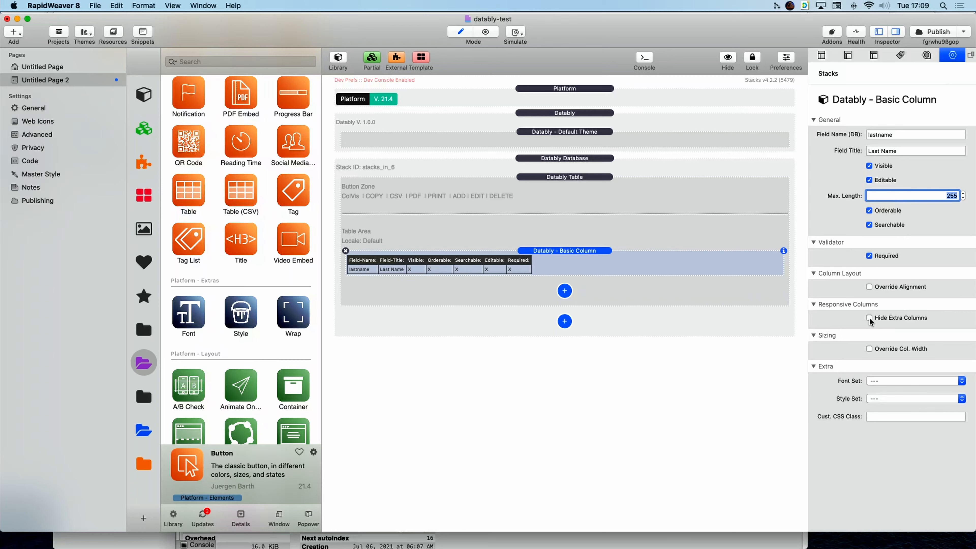
left_click(868, 318)
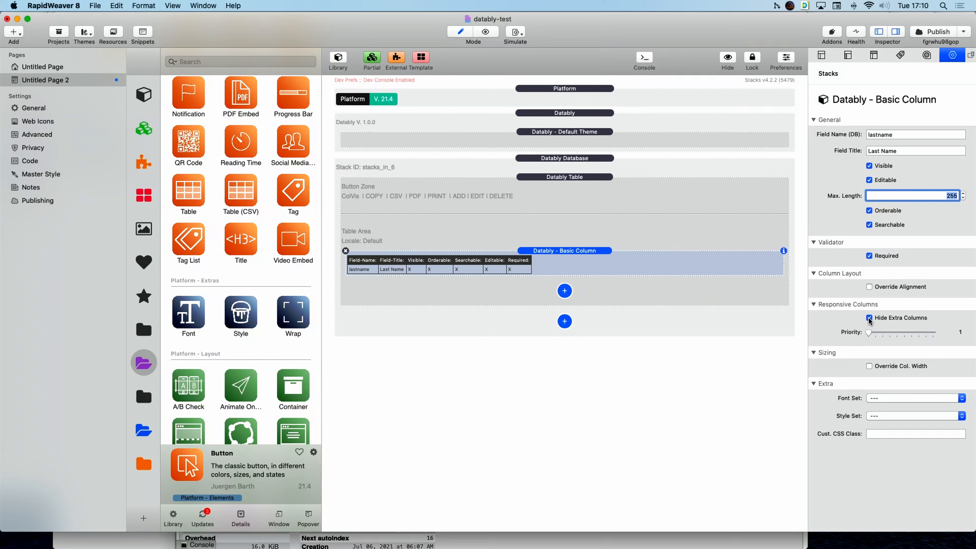
left_click(868, 317)
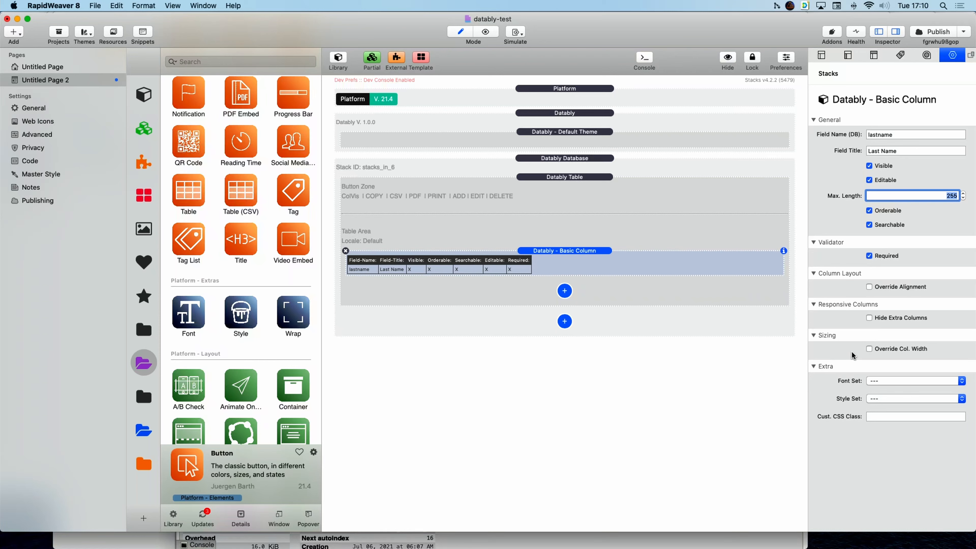
left_click(869, 348)
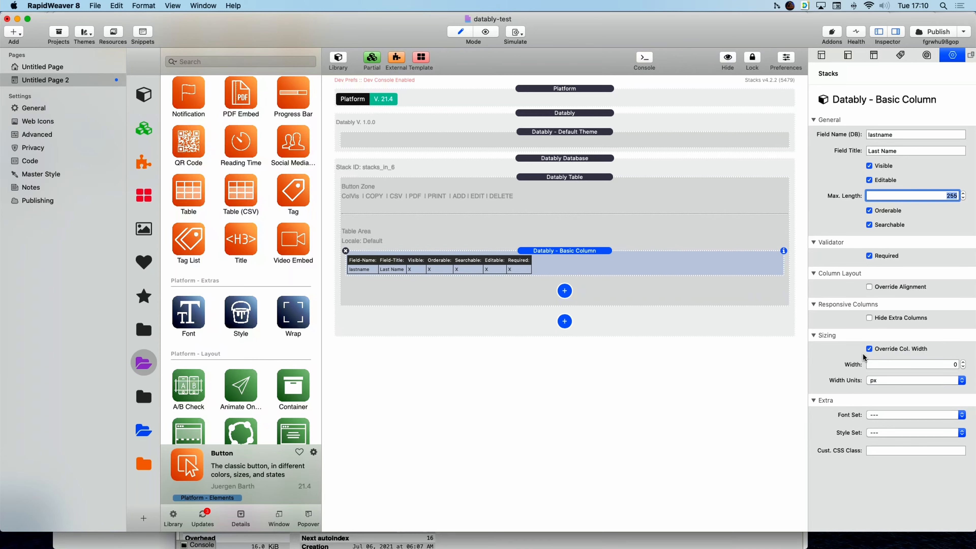
left_click(962, 381)
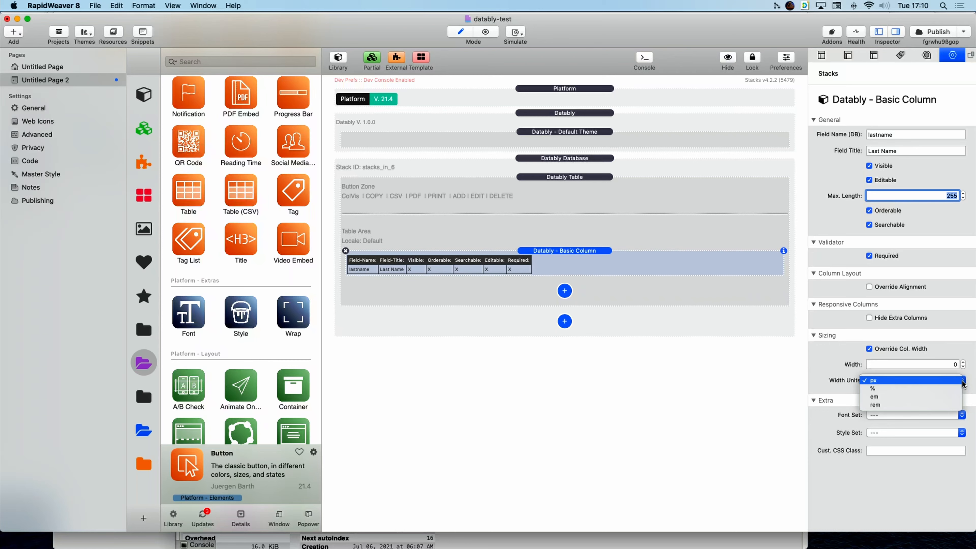
left_click(917, 362)
left_click(938, 362)
left_click_drag(940, 363, 973, 364)
type("100")
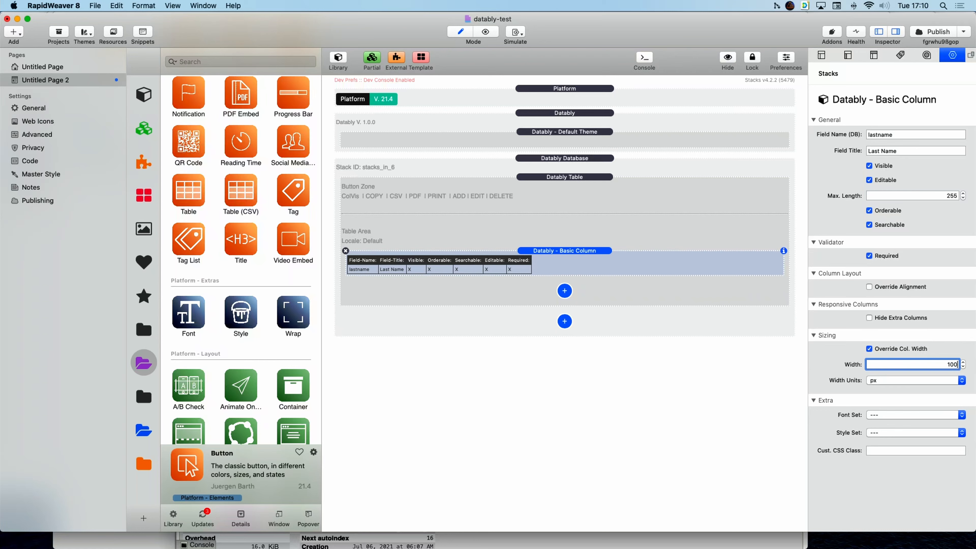
key("Return")
left_click(869, 348)
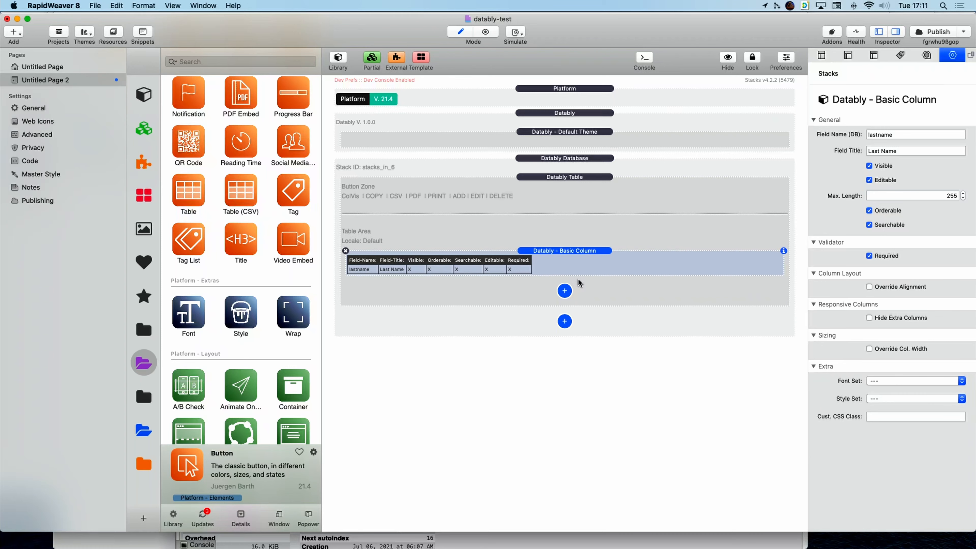
Add a second Basic Column with Field Name firstname and Field Title First Name.
left_click(567, 293)
left_click(599, 297)
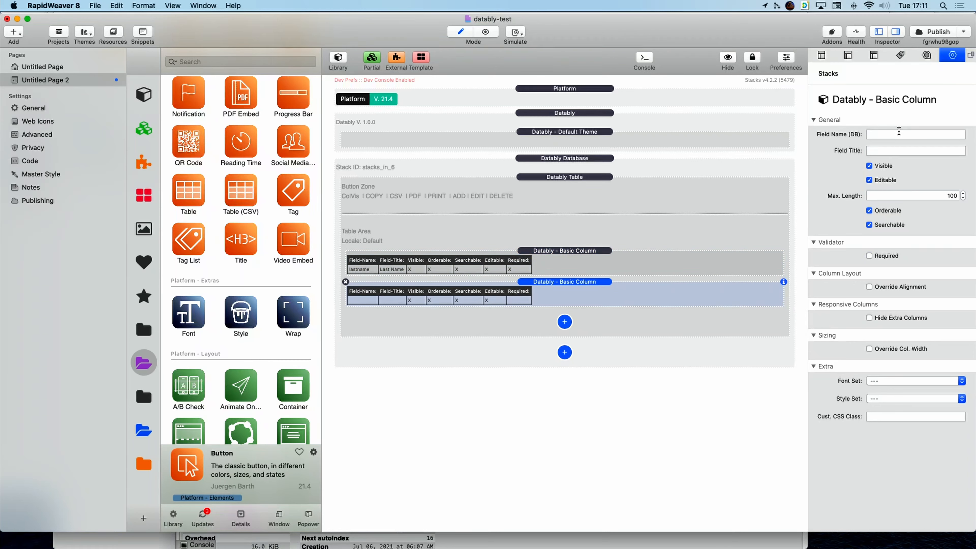
left_click(896, 135)
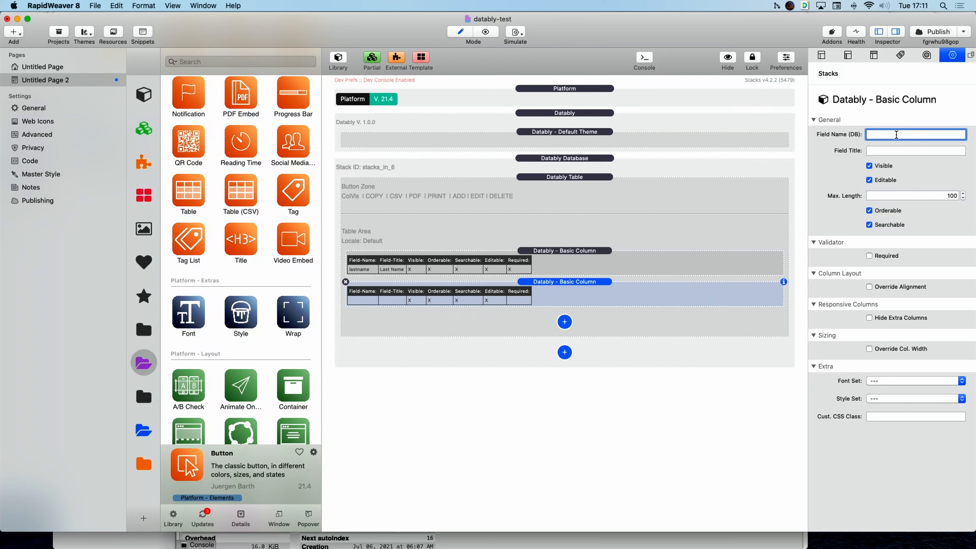
type("firstname")
key("Tab")
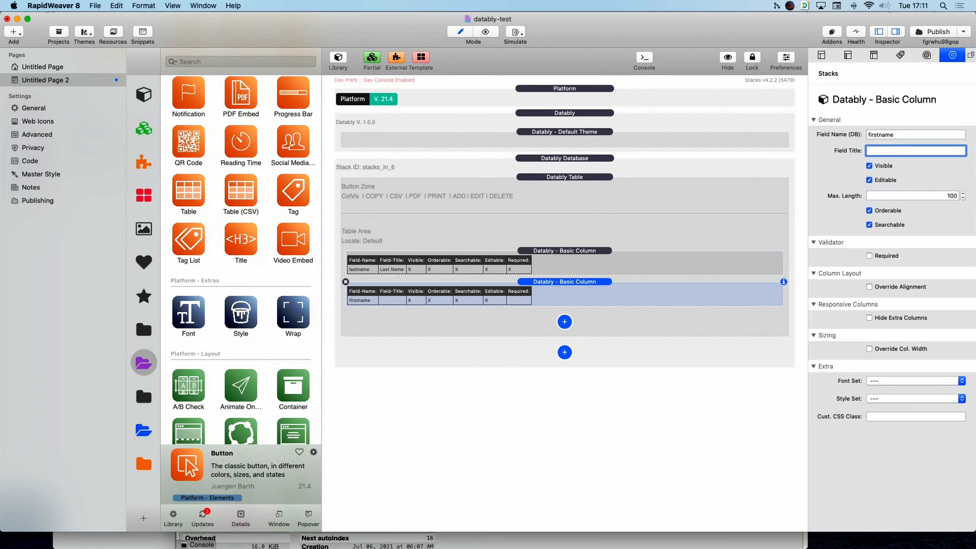
type("First Name")
key("Return")
After checking phpMyAdmin, give the firstname column Max. Length 255 and mark it Required.
key("super+Tab")
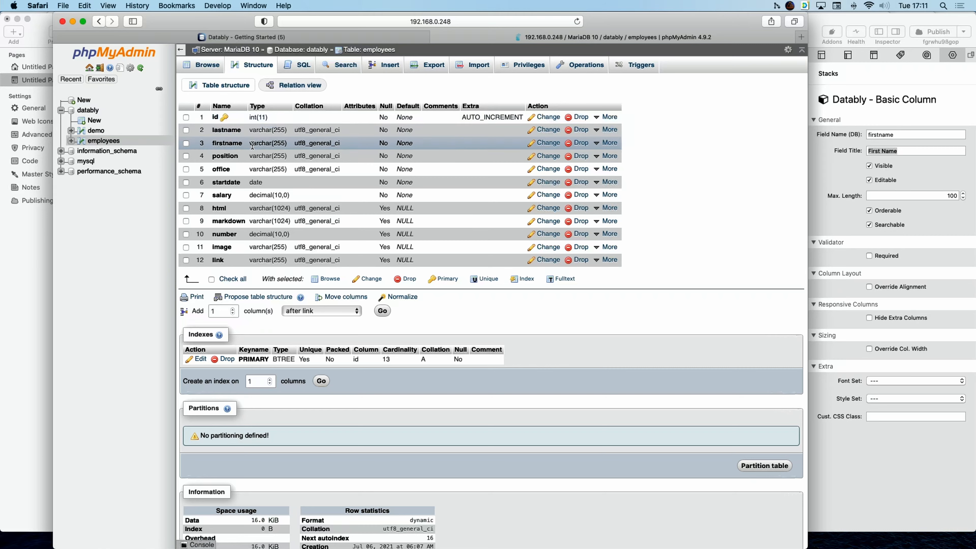
left_click(965, 200)
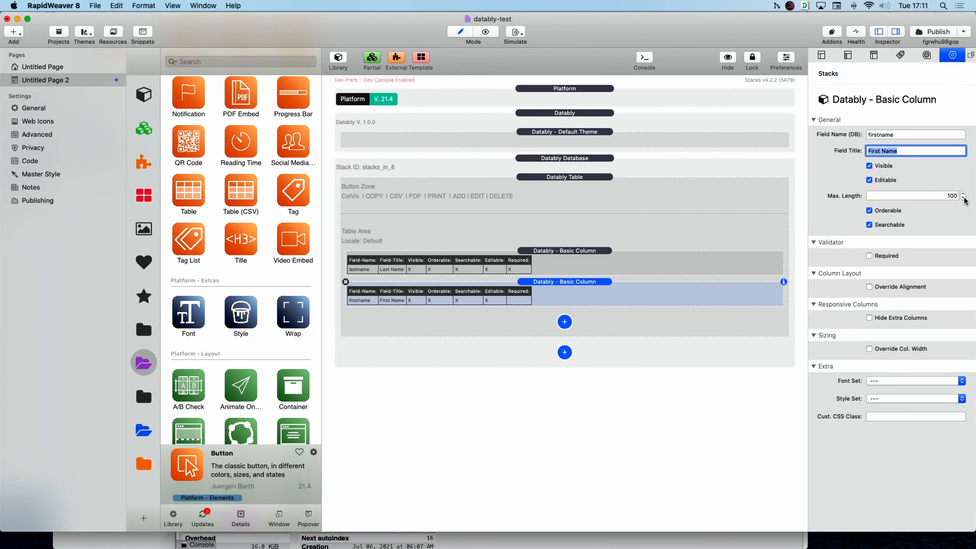
key("Tab")
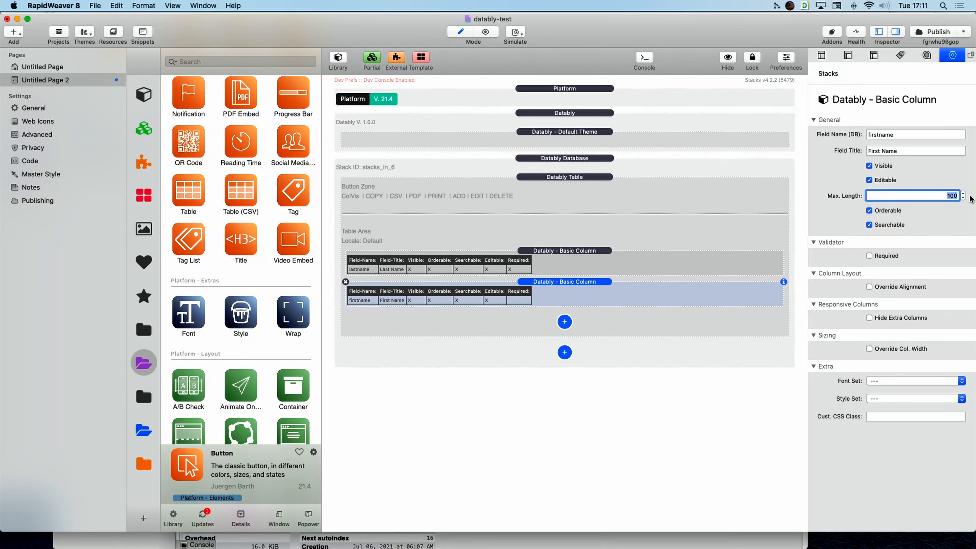
type("255")
left_click(875, 256)
Add a Datably HTML Column and, after checking phpMyAdmin, type html as its Field Name.
left_click(564, 322)
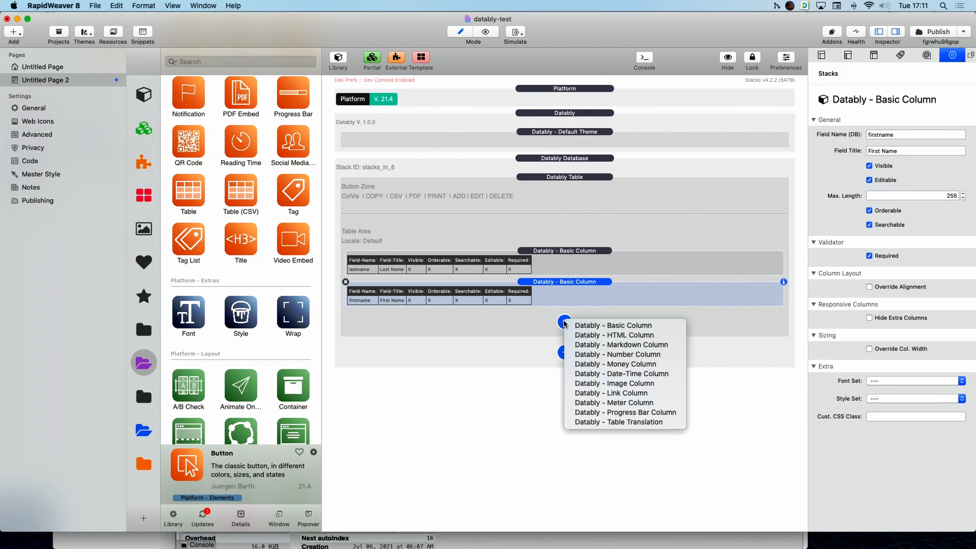
left_click(619, 336)
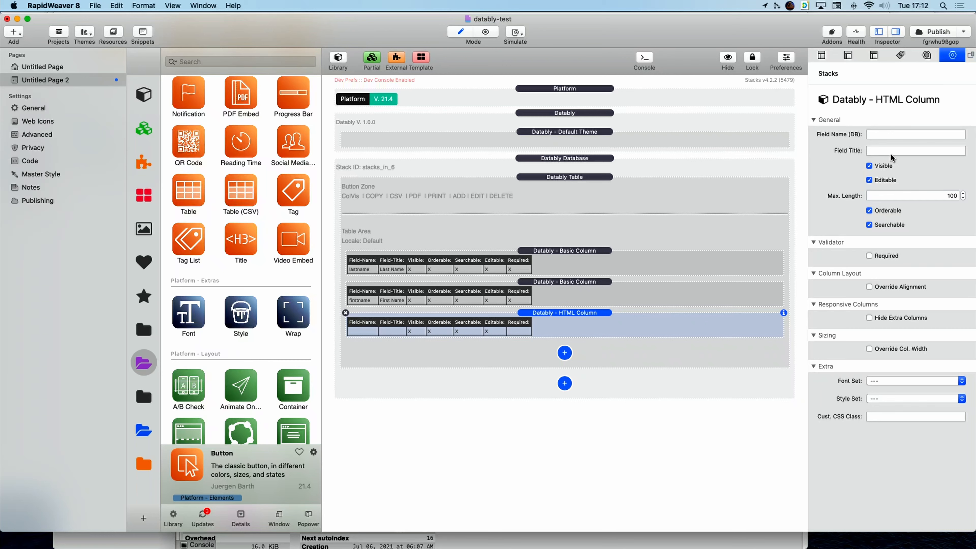
left_click(885, 135)
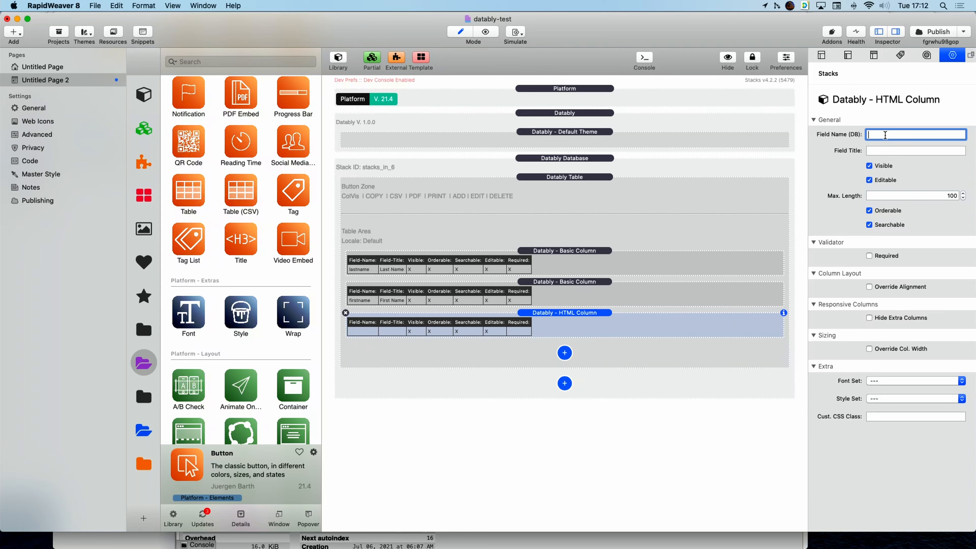
key("super+Tab")
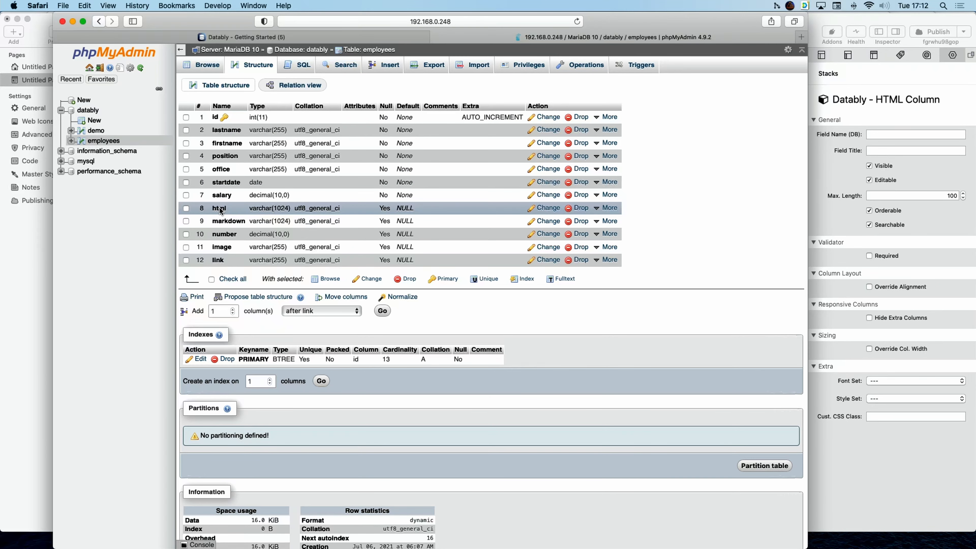
key("super+Tab")
type("html")
Title the HTML Column 'HTML' and raise its Max. Length from 100 to 1024.
key("Tab")
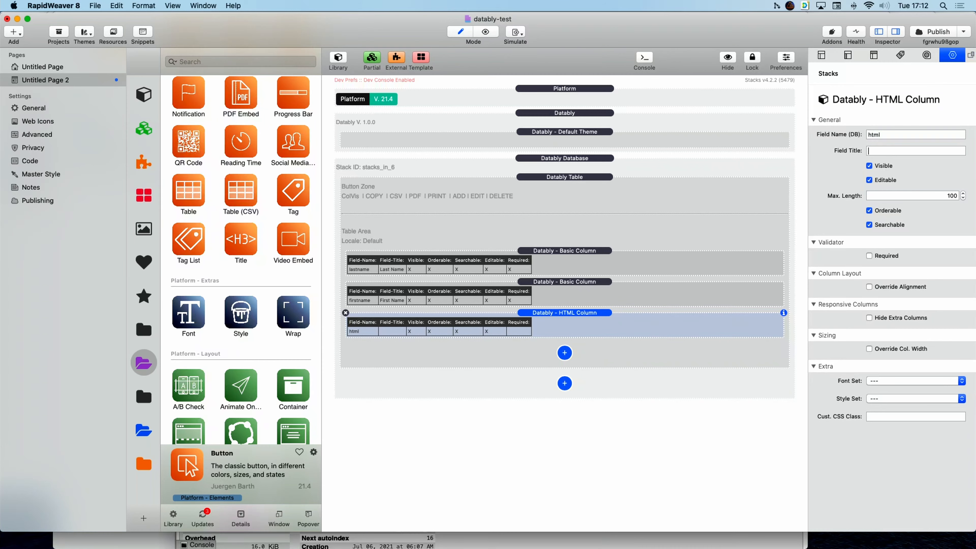
type("HTML")
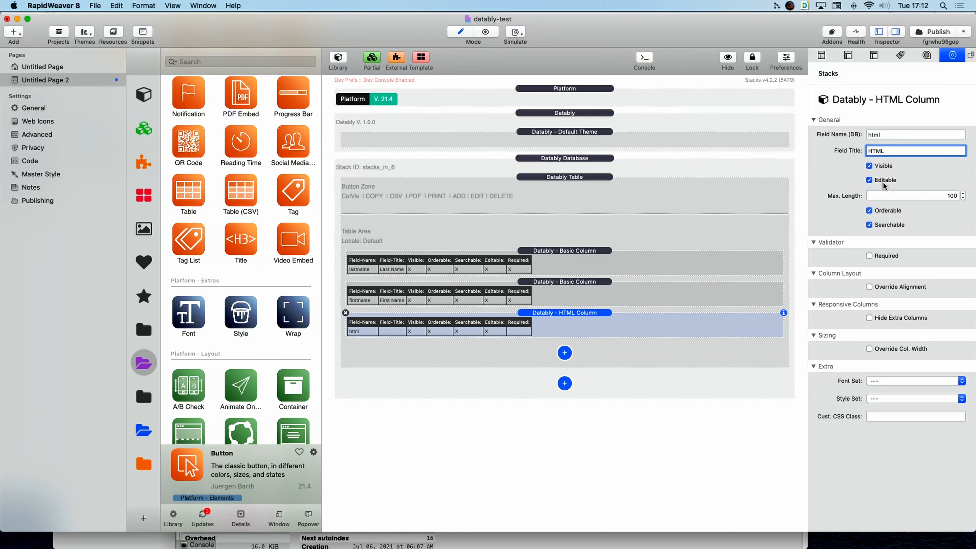
left_click(950, 196)
double_click(950, 196)
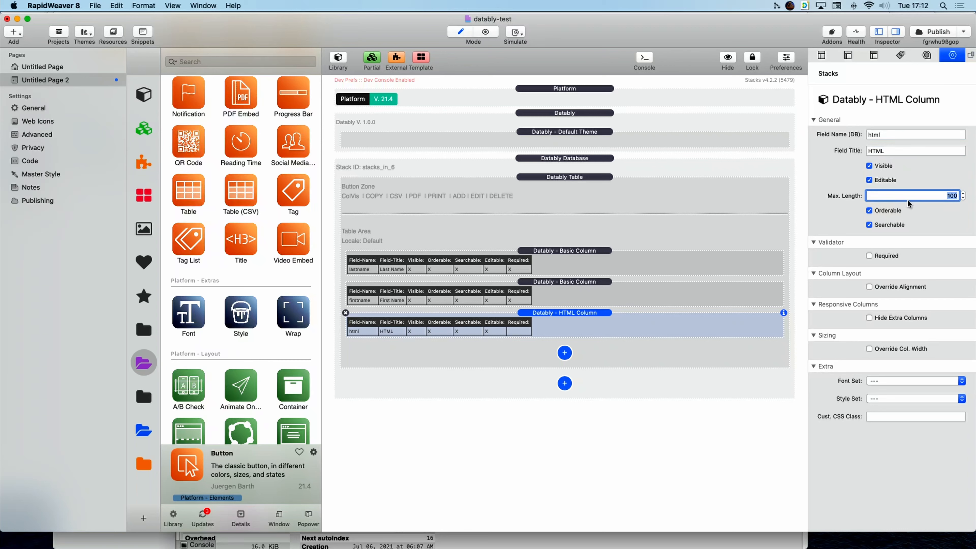
type("1024")
key("Return")
Give the HTML Column the custom CSS class 'content' and preview the table.
left_click(886, 414)
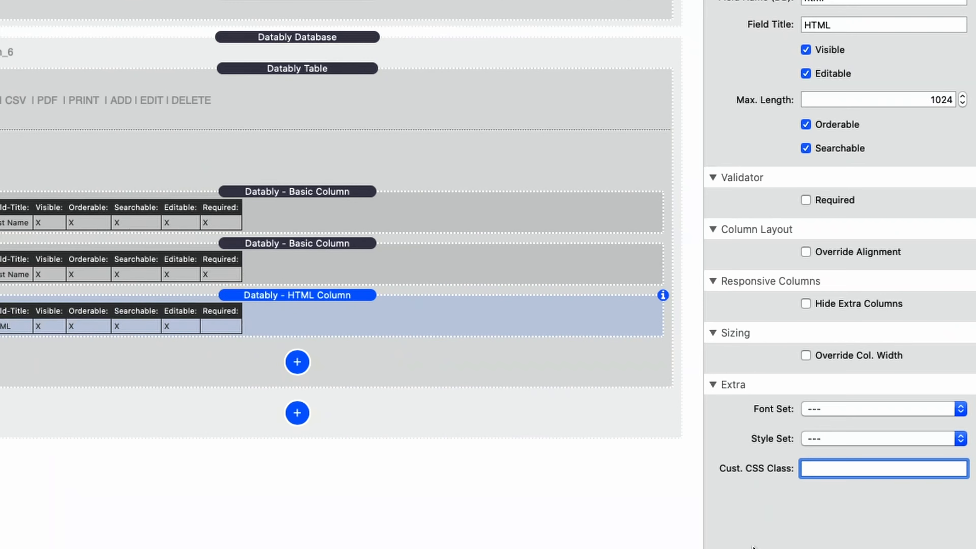
type("content")
key("super+a")
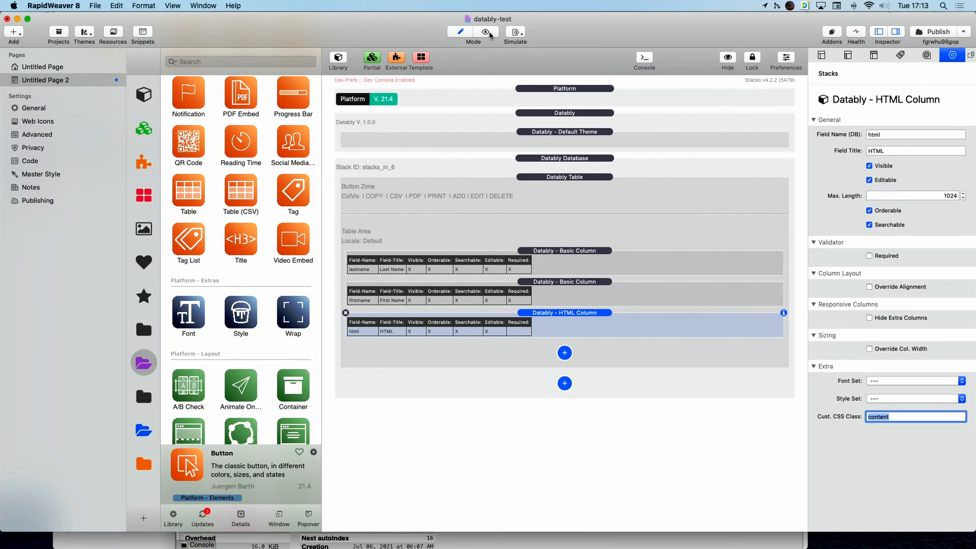
left_click(488, 31)
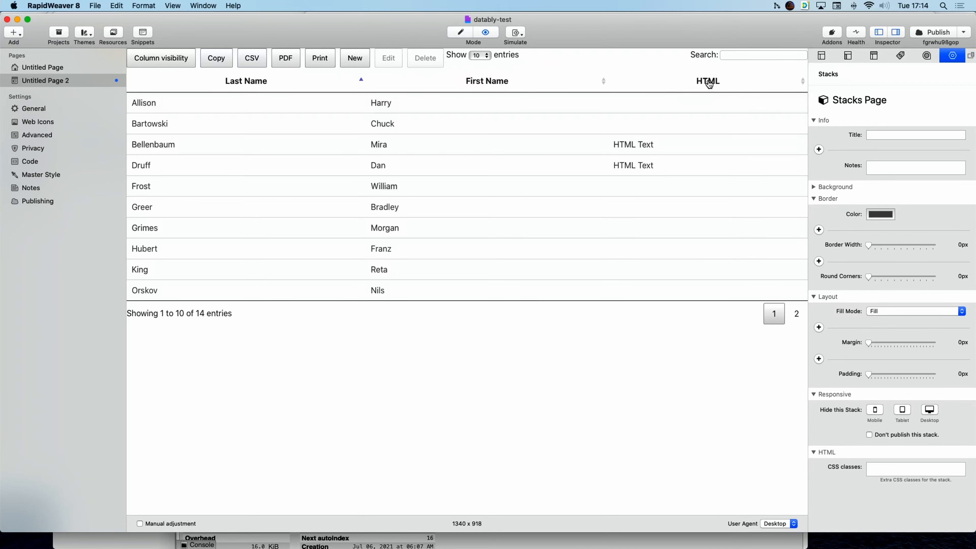
left_click(461, 33)
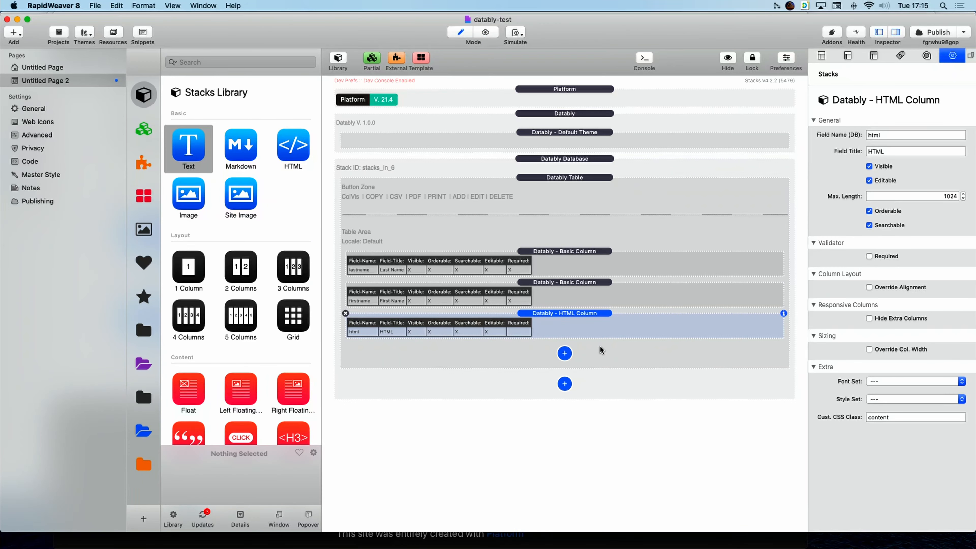
Add a Datably Markdown Column below the HTML Column, then switch to Safari.
left_click(564, 354)
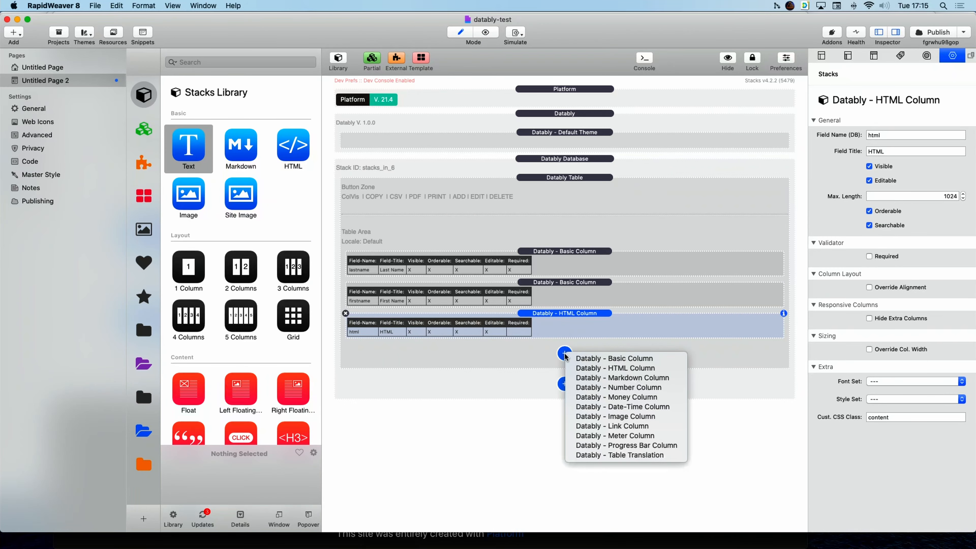
left_click(607, 378)
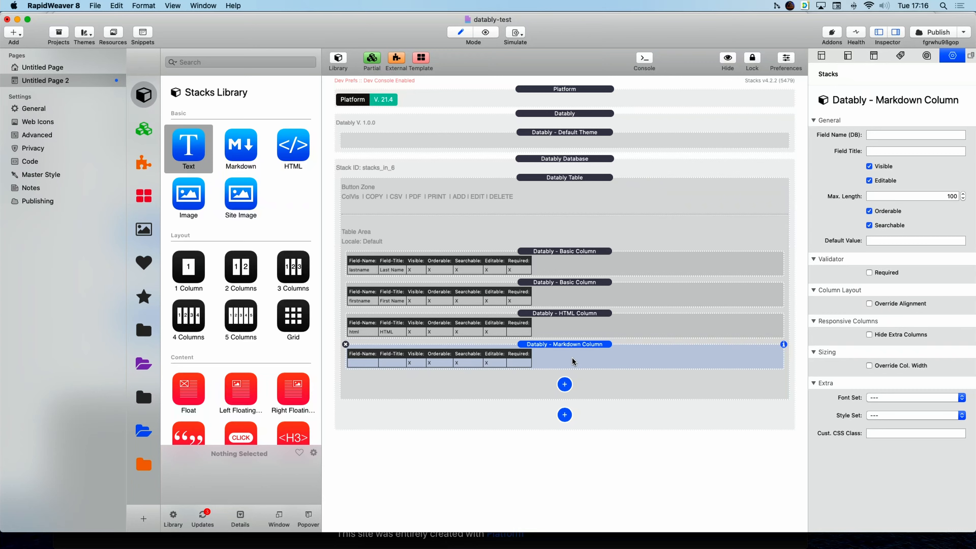
key("super+Tab")
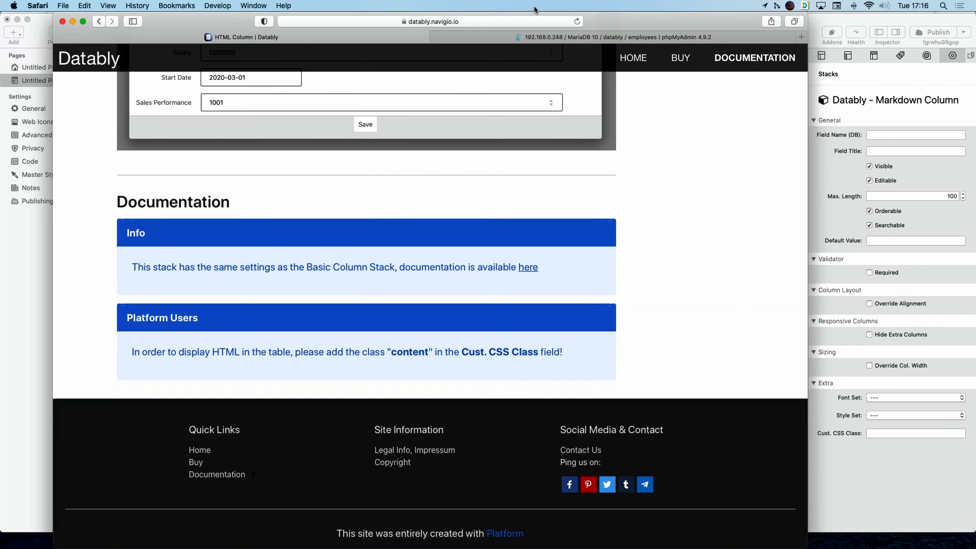
Confirm in phpMyAdmin that the employees markdown column is varchar(1024), then return to RapidWeaver.
left_click(546, 38)
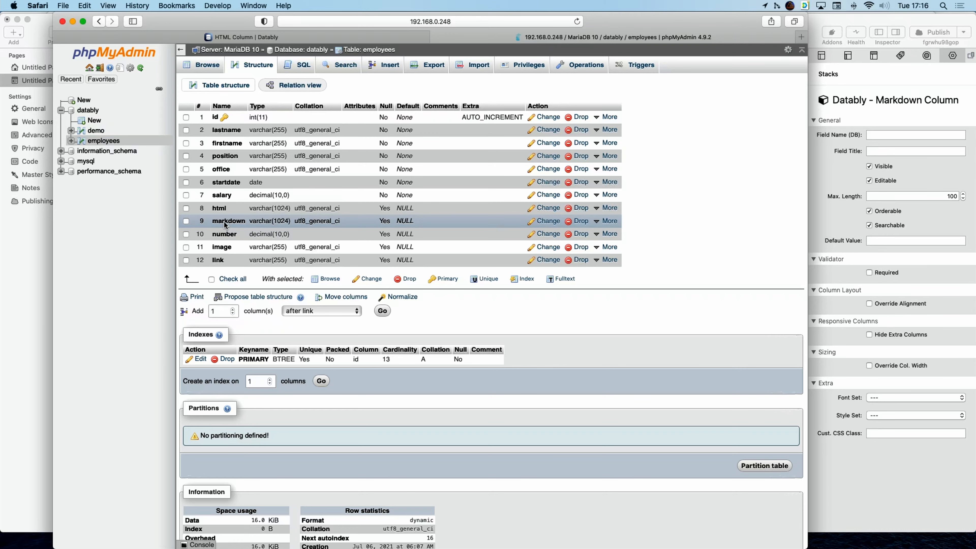
key("super+Tab")
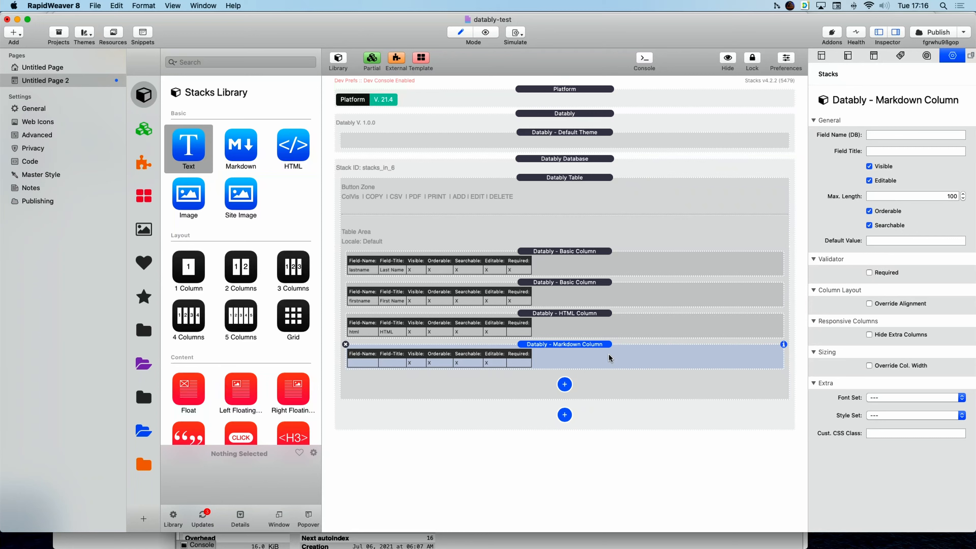
Enter field name markdown, title 'Markdonw', max length 1024 and CSS class content.
left_click(907, 134)
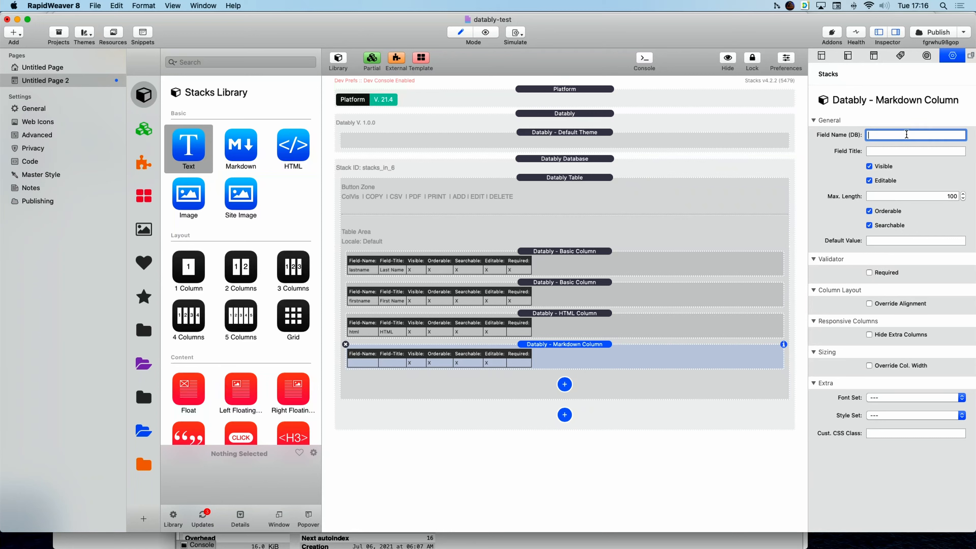
type("markdown")
key("Tab")
type("Markdonw")
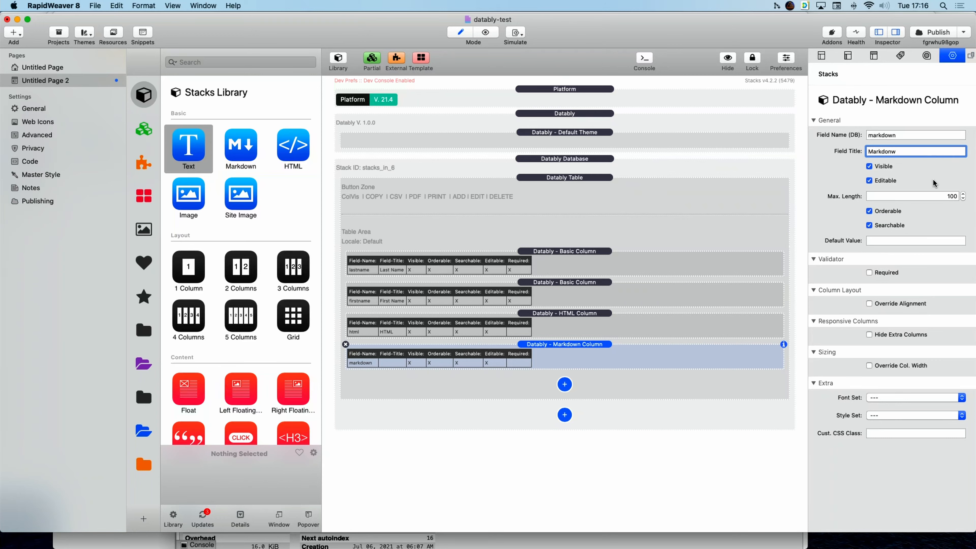
key("Tab")
type("1024")
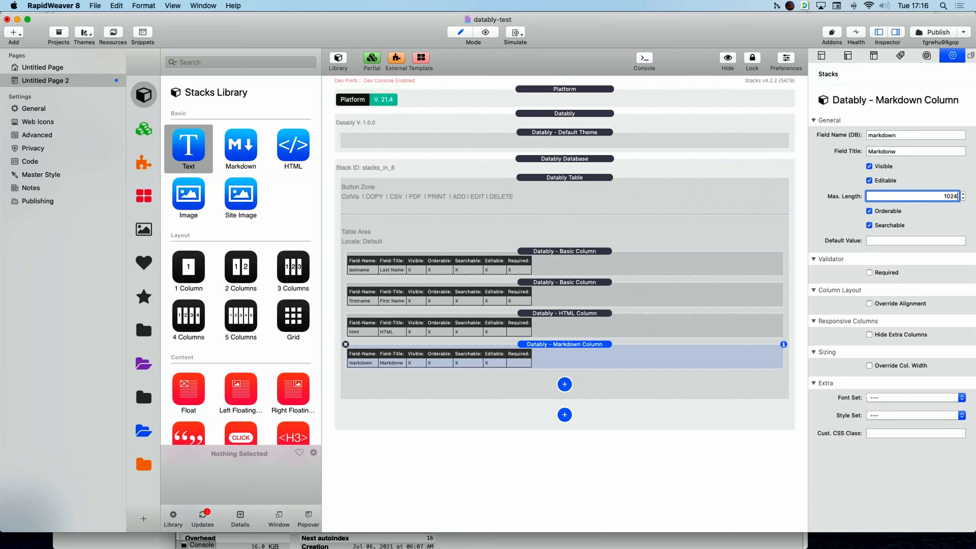
key("Return")
left_click(900, 432)
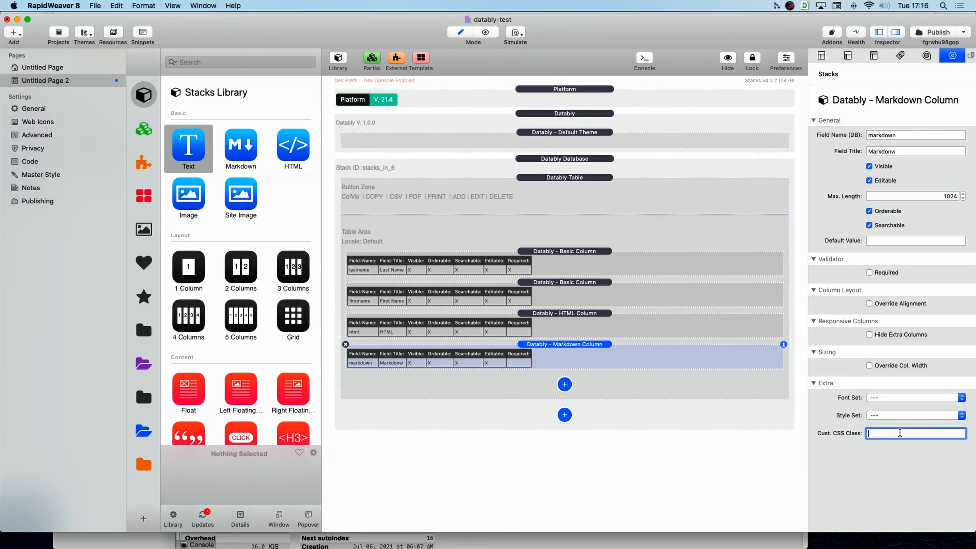
type("content")
key("super+a")
Preview the table, then correct the column title typo to 'Markdown'.
left_click(486, 31)
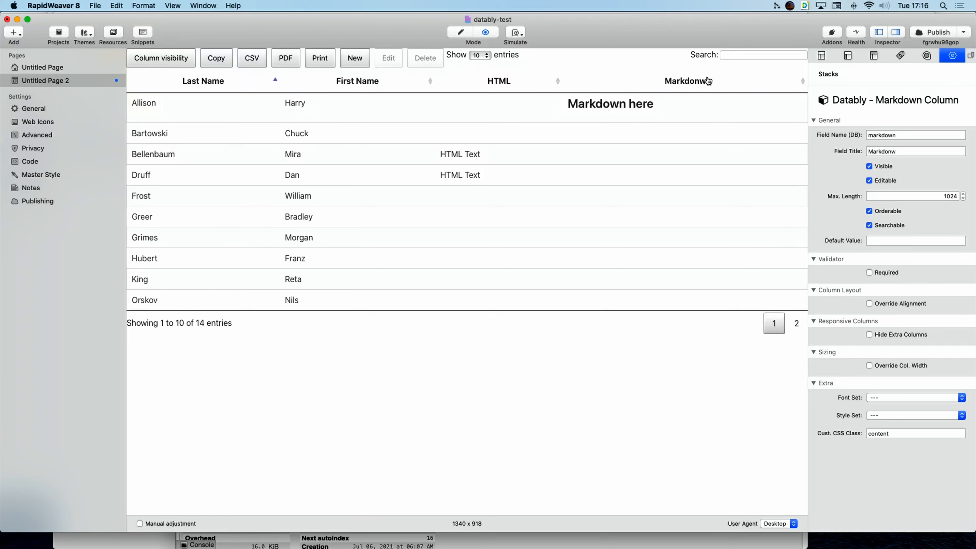
left_click(461, 33)
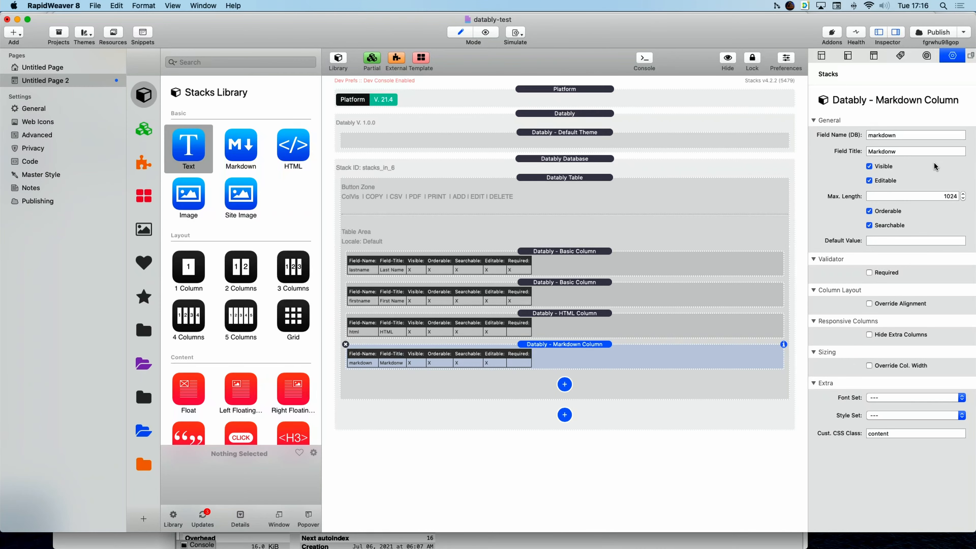
left_click(924, 149)
key("BackSpace")
key("BackSpace")
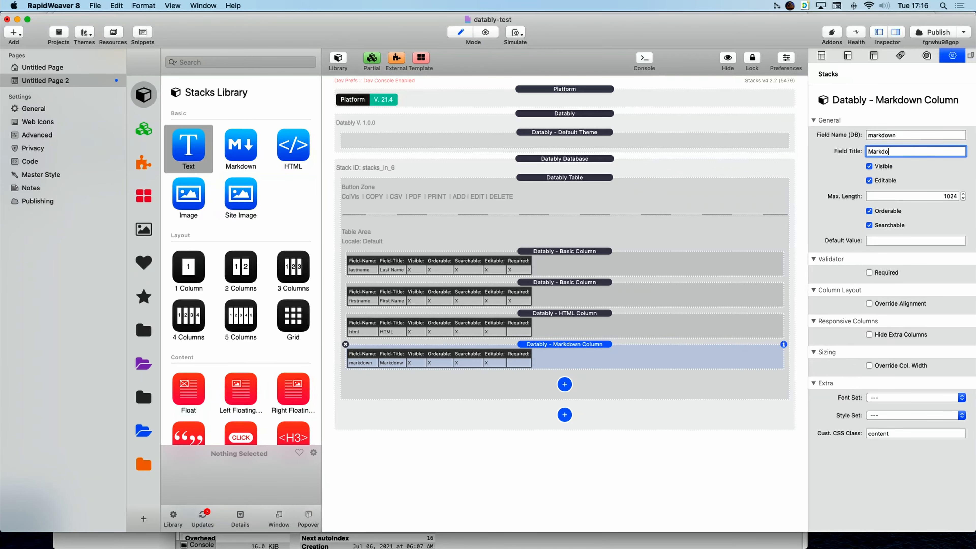
type("wn")
key("Return")
Add a Datably Money Column bound to the salary field and titled Salary.
left_click(565, 384)
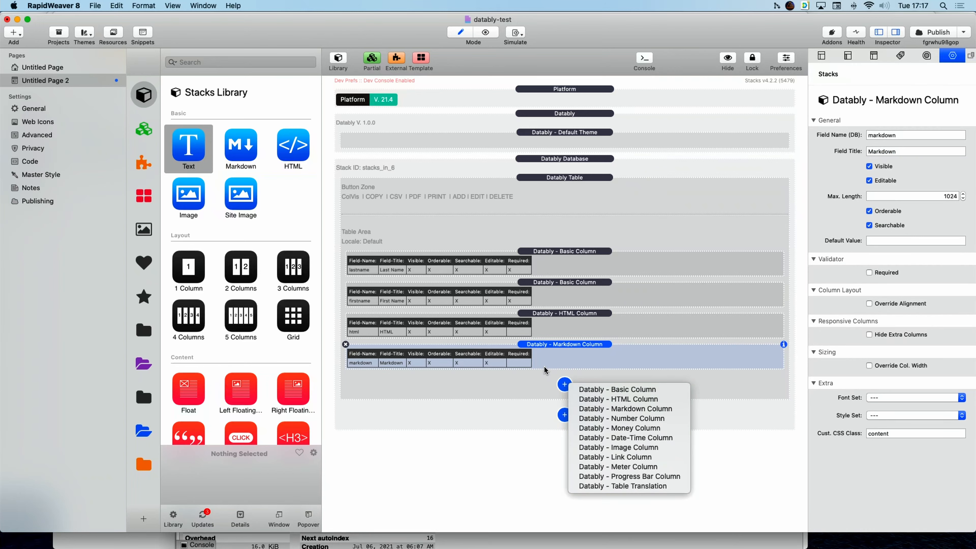
left_click(629, 428)
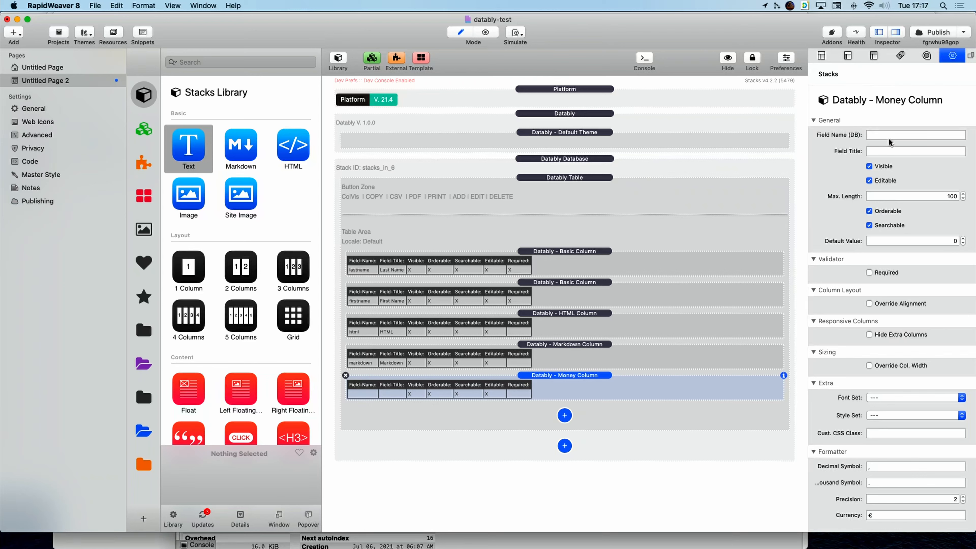
left_click(900, 135)
type("salary")
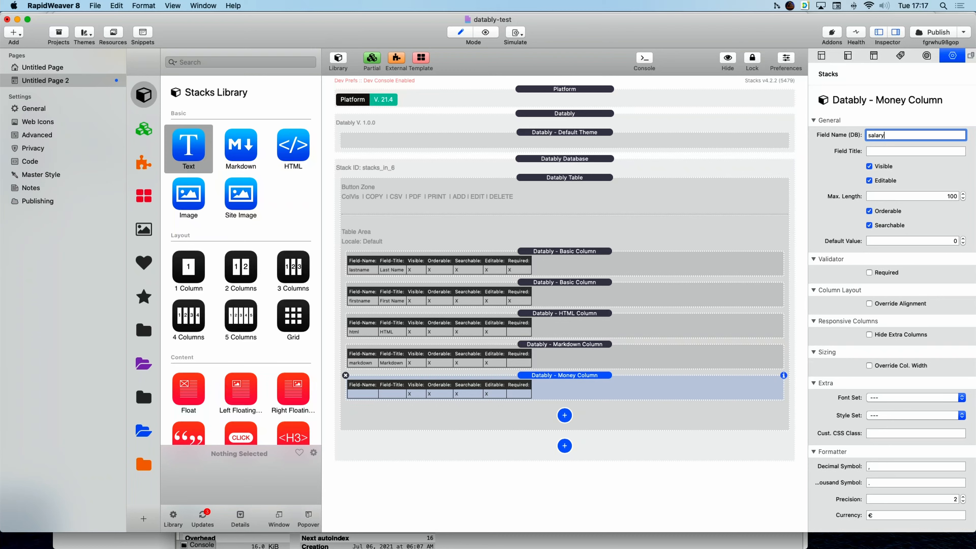
key("Tab")
type("Sara")
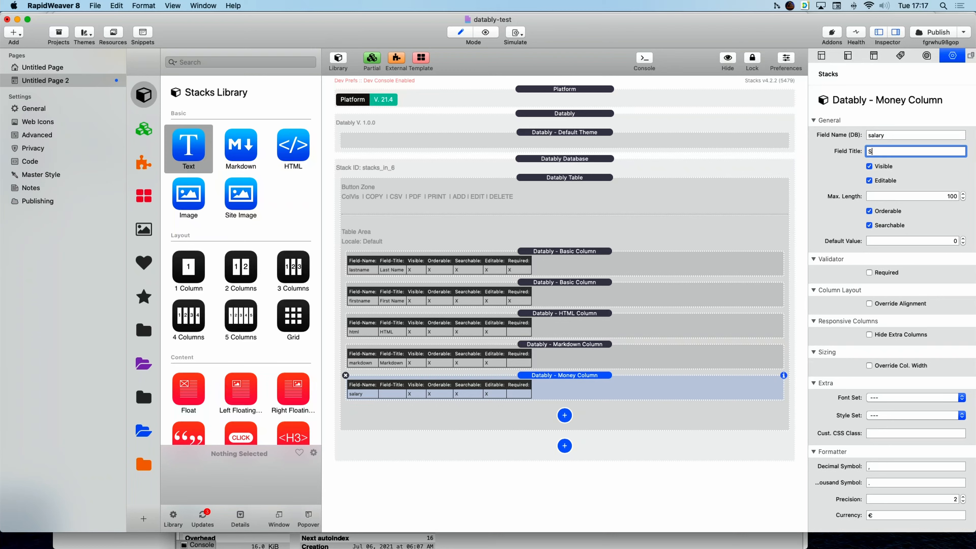
key("BackSpace")
key("BackSpace")
type("lary")
Make the Salary column required, change its currency from euro to $, and preview.
left_click(869, 271)
left_click(885, 468)
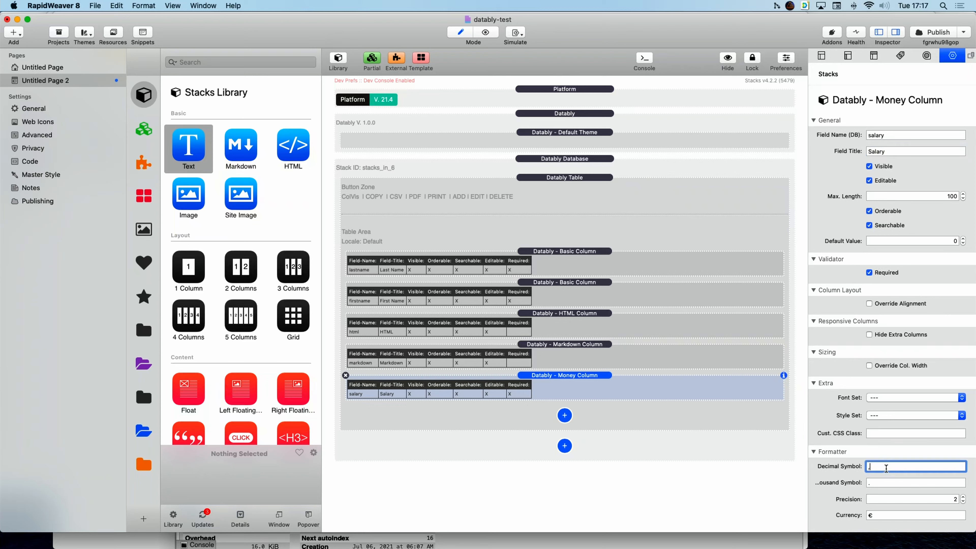
left_click(882, 485)
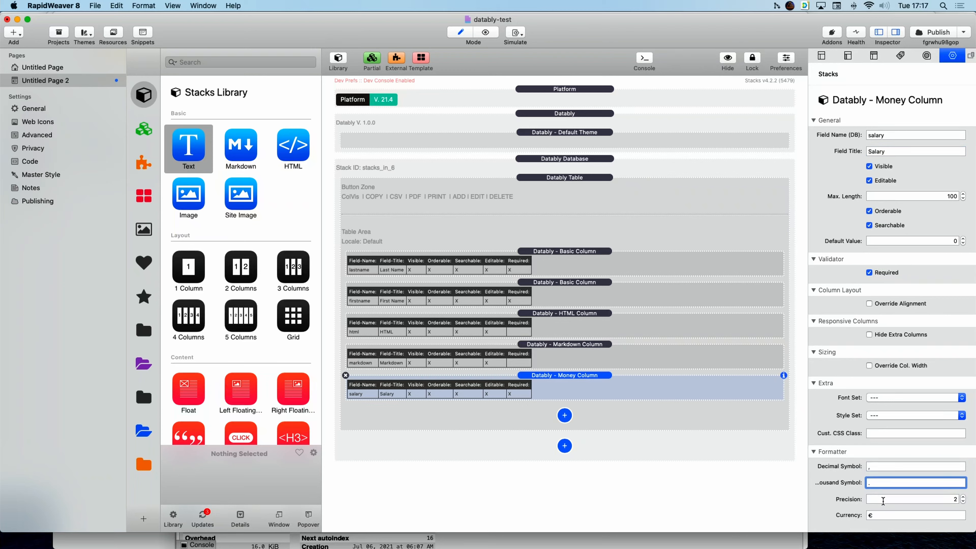
left_click(952, 499)
key("Tab")
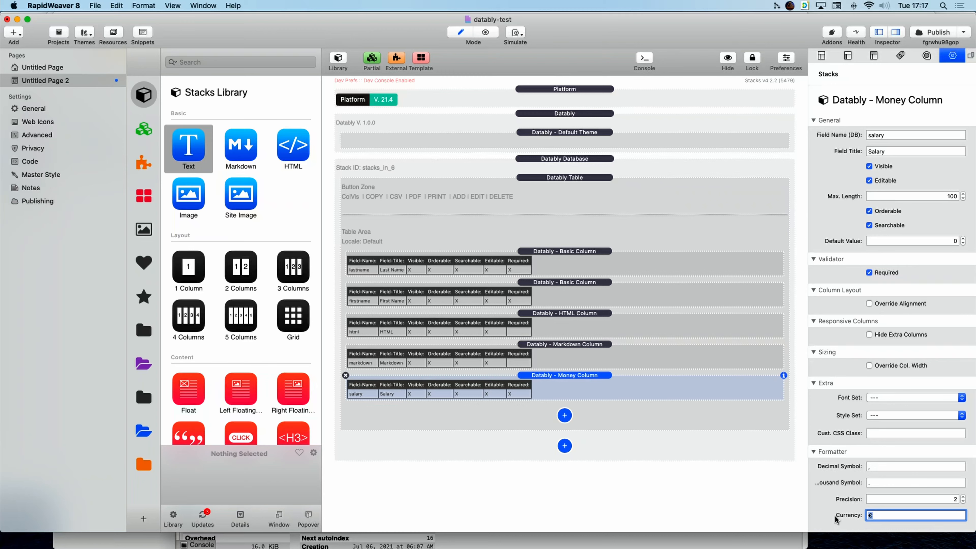
key("BackSpace")
type("$")
left_click(485, 32)
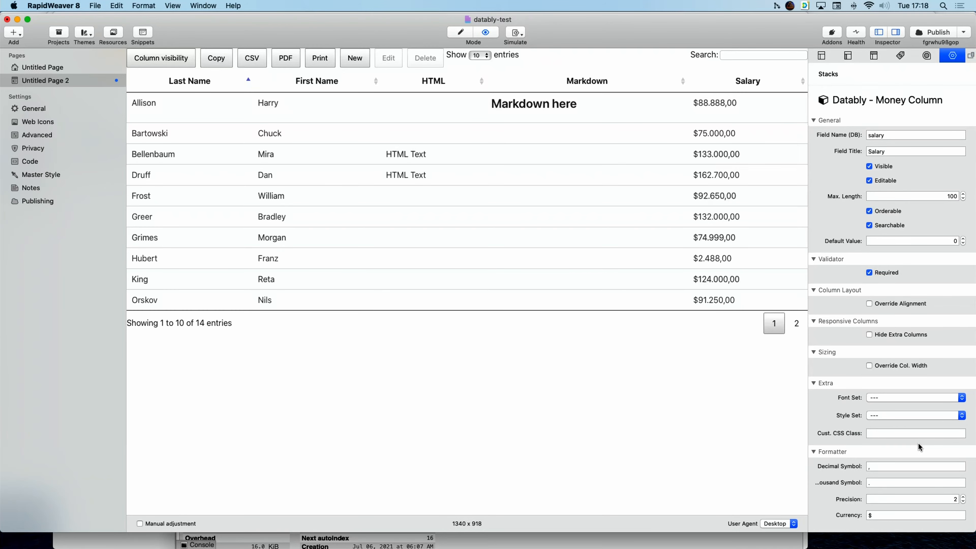
Right-align the Salary column's cells, then return to edit mode and select the HTML Column.
left_click(869, 303)
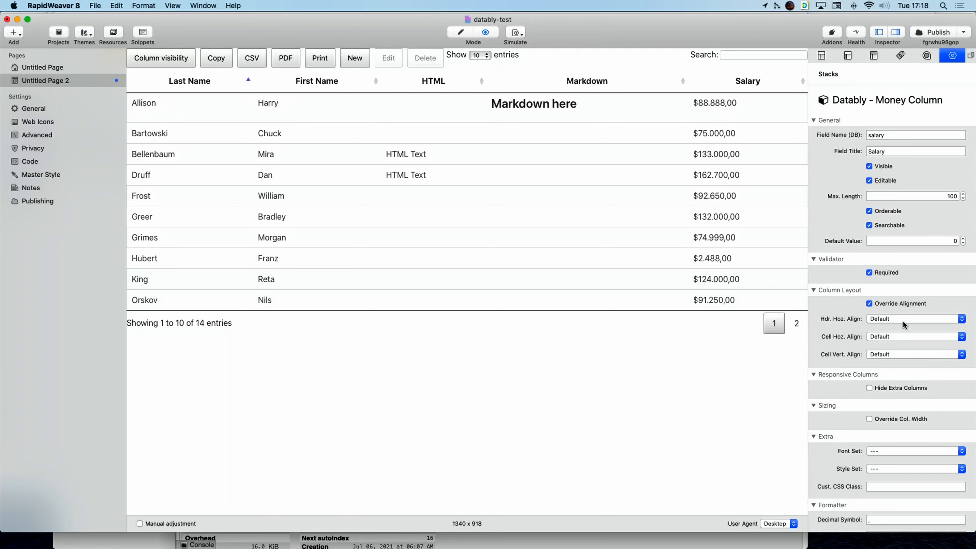
left_click(893, 337)
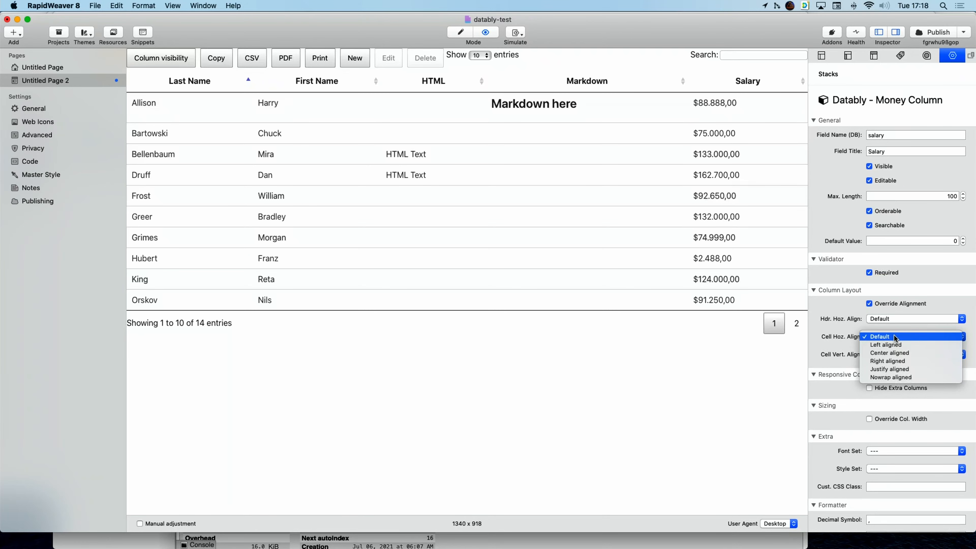
left_click(894, 361)
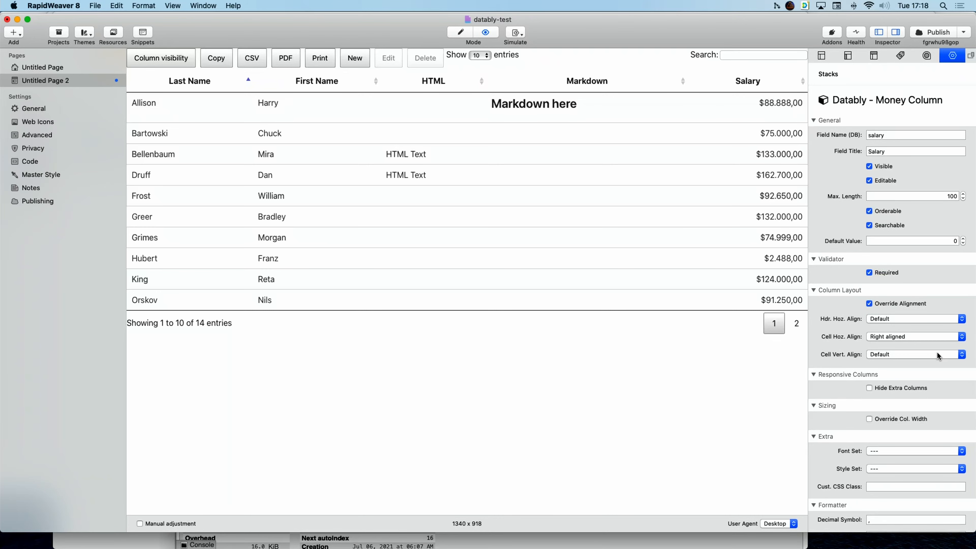
left_click(461, 32)
left_click(564, 325)
Delete the HTML and Markdown columns and add a Datably Date-Time Column.
left_click(344, 313)
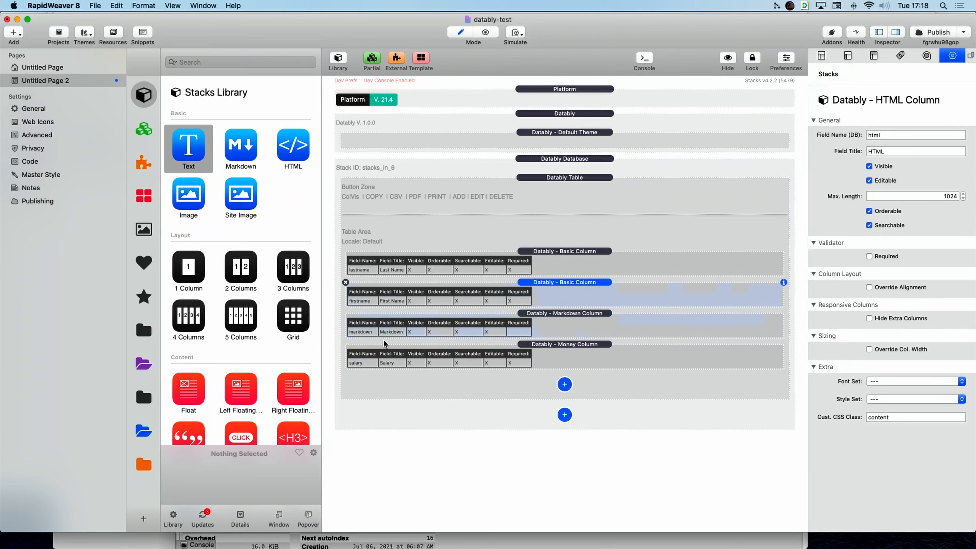
left_click(561, 319)
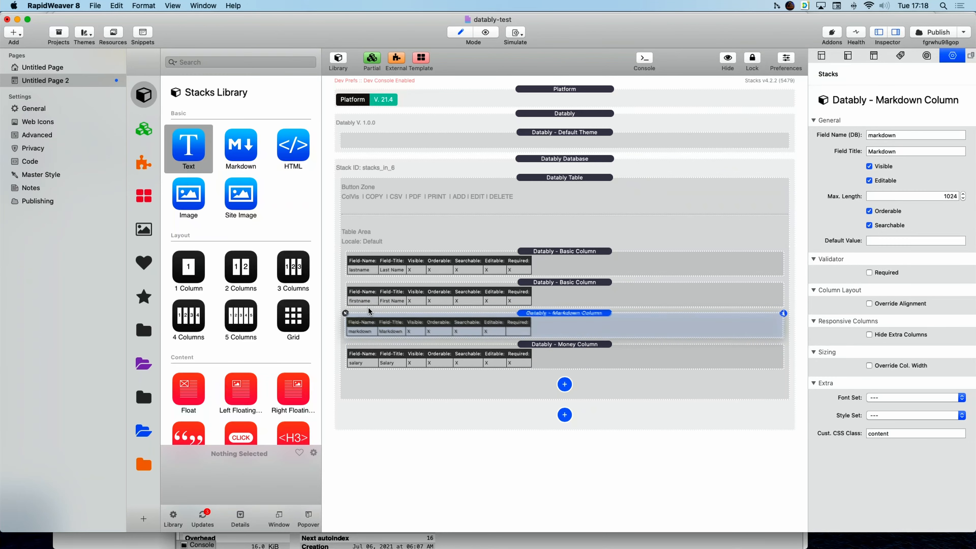
left_click(346, 313)
left_click(564, 353)
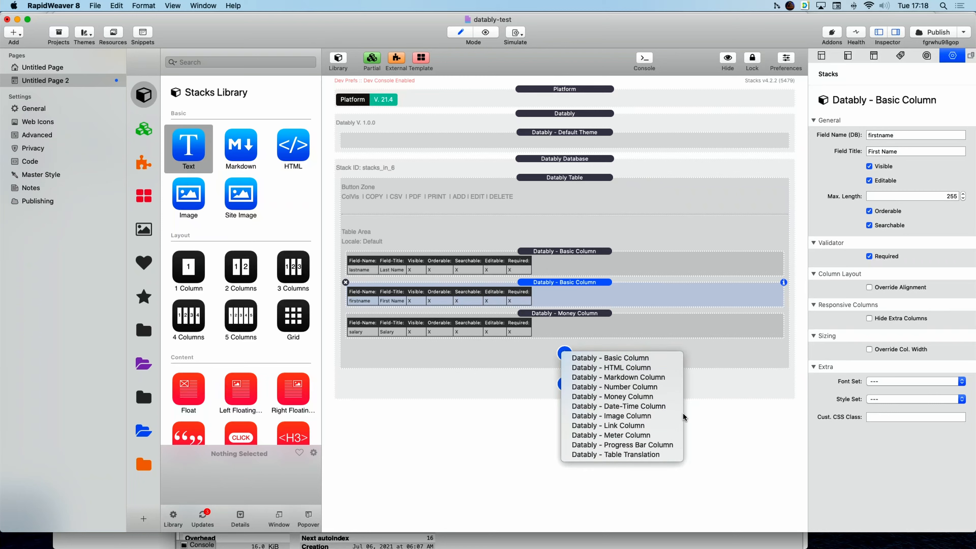
left_click(603, 406)
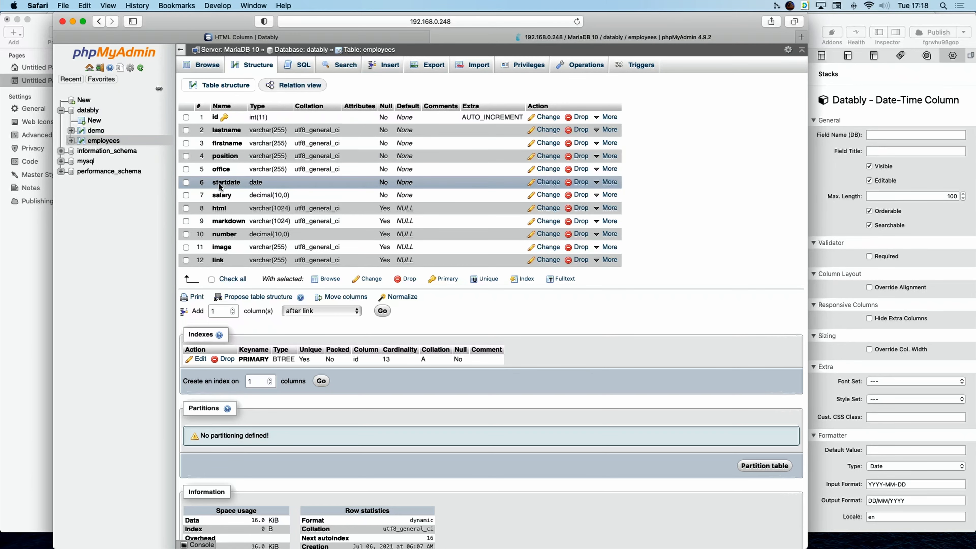
Map the Date-Time column to startdate, title it Start Date, and keep the Date type.
left_click(880, 137)
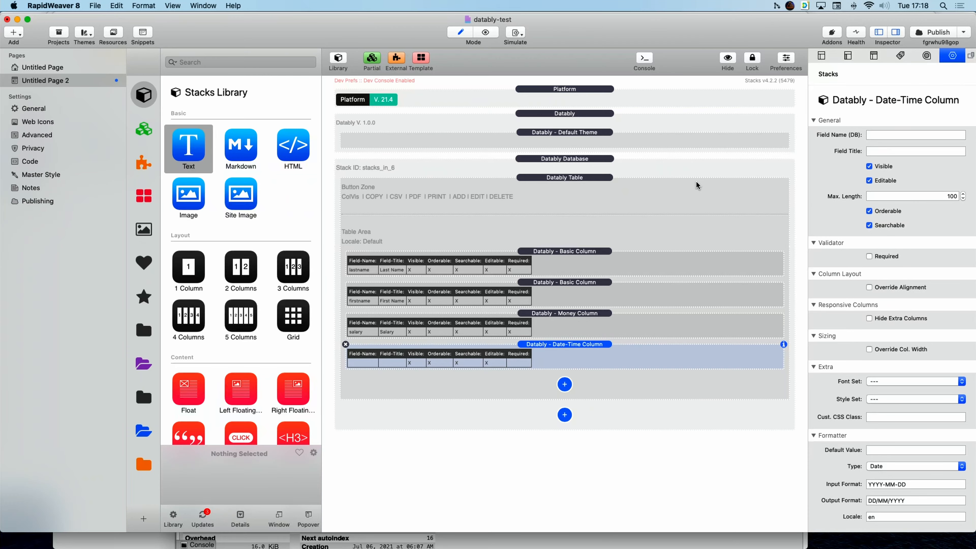
left_click(892, 135)
type("startdate")
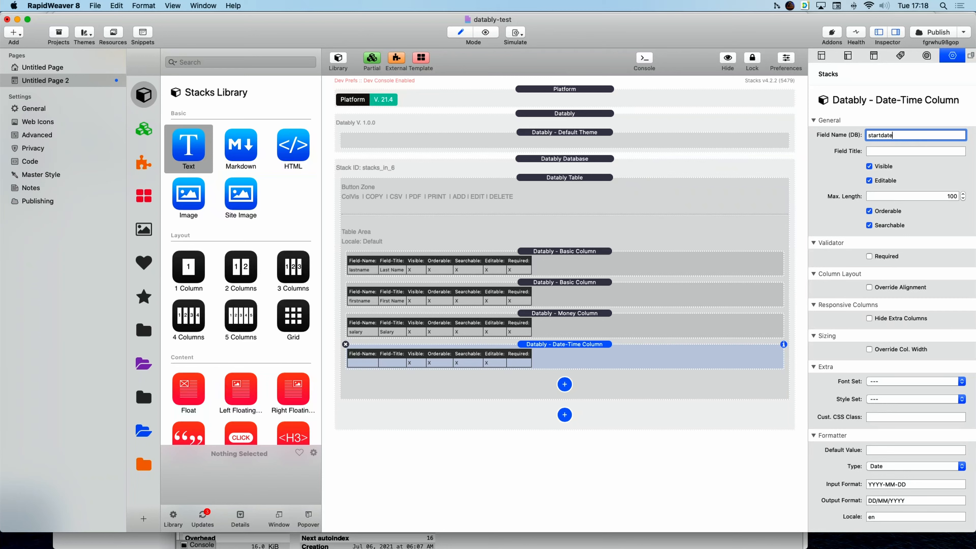
key("Return")
left_click(932, 152)
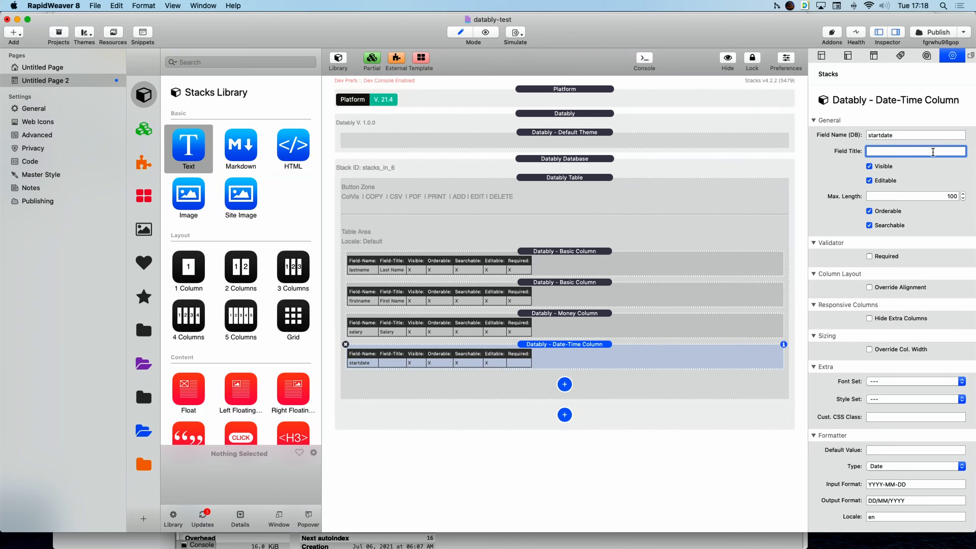
type("Start Date")
key("Return")
scroll(911, 303, "down", 2)
left_click(962, 466)
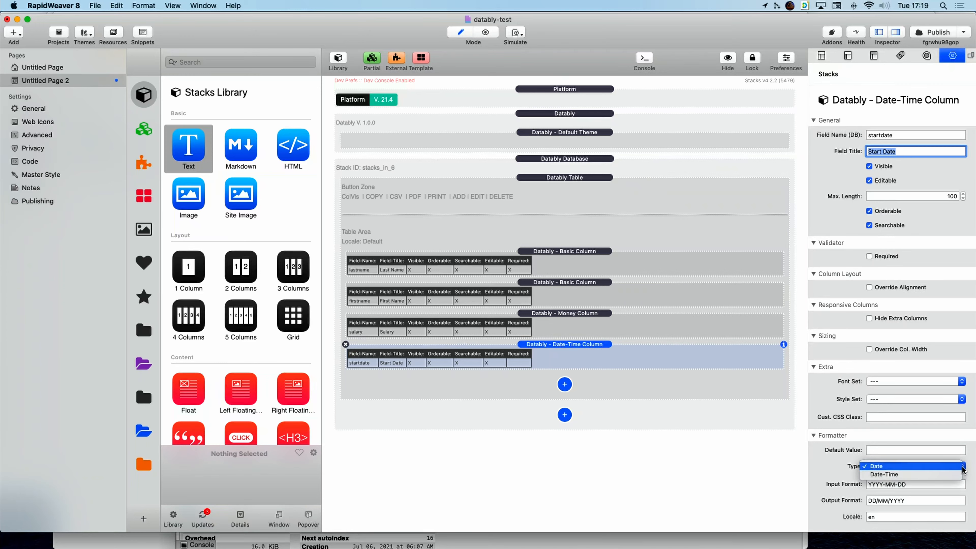
left_click(825, 473)
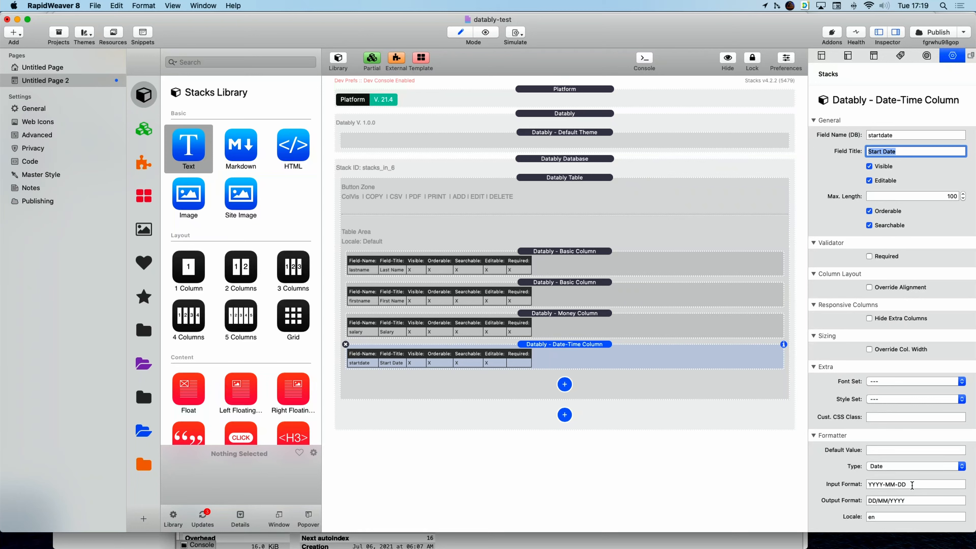
Preview the table and center-align the Start Date cells, then return to edit mode.
left_click(872, 517)
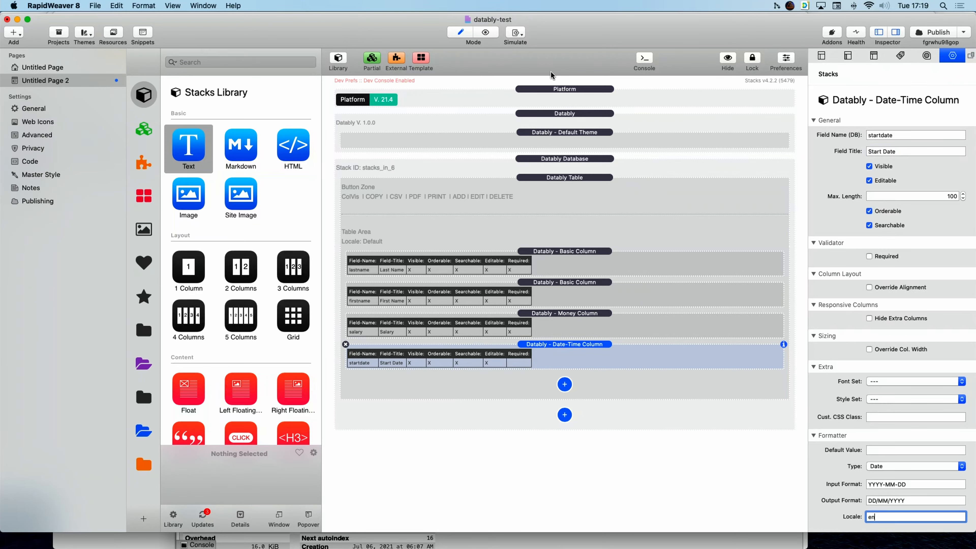
left_click(490, 33)
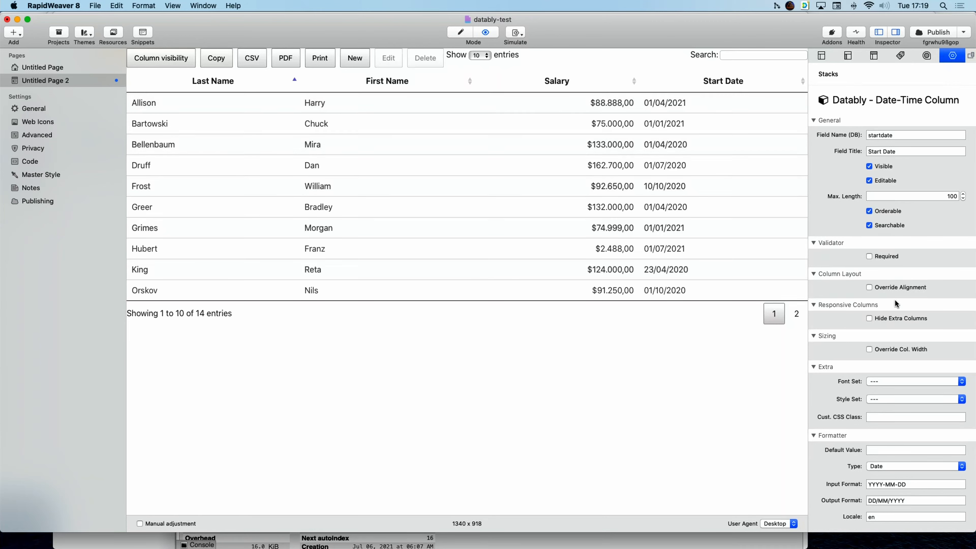
left_click(892, 287)
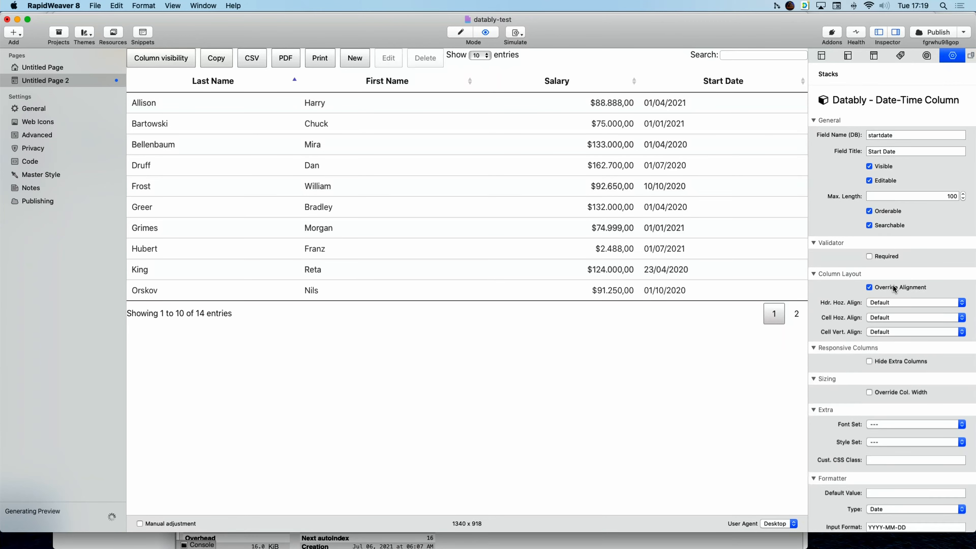
left_click(897, 320)
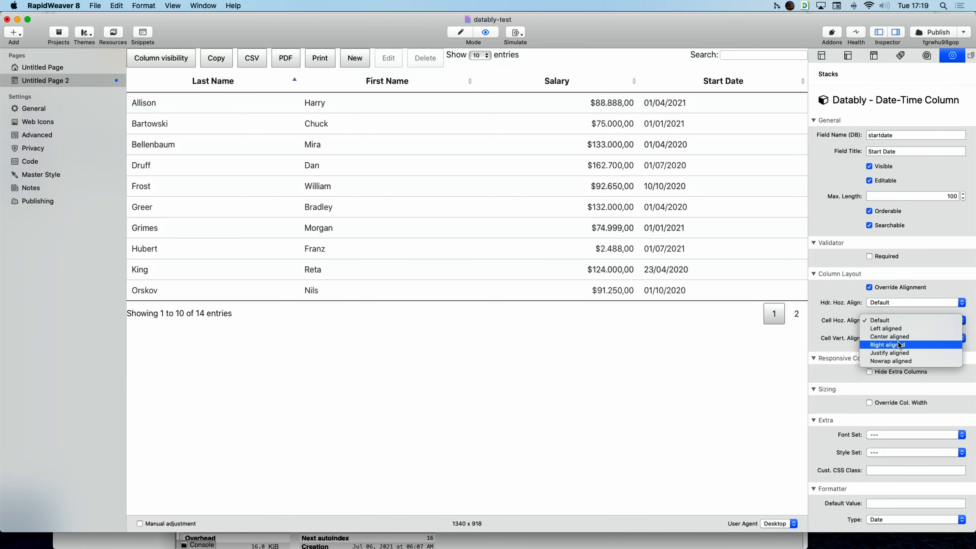
left_click(890, 336)
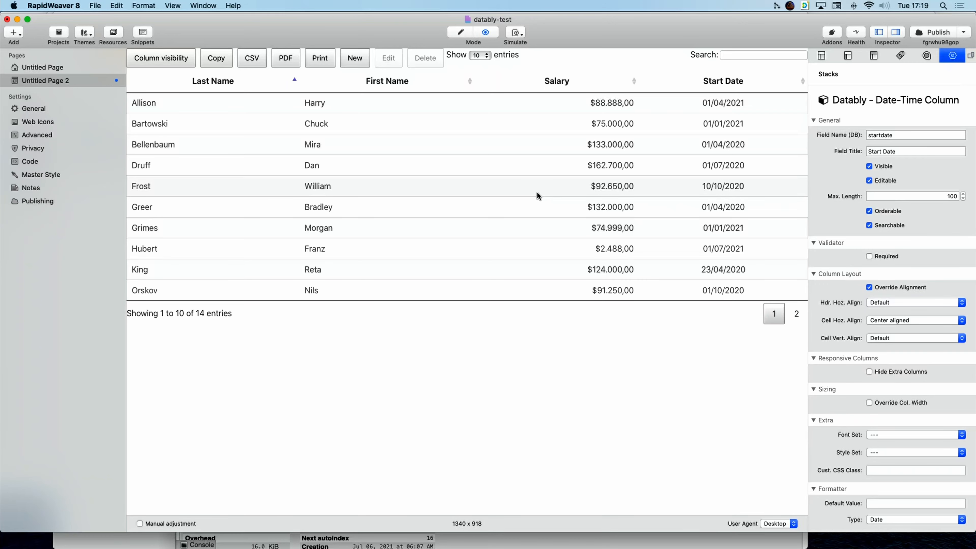
left_click(463, 34)
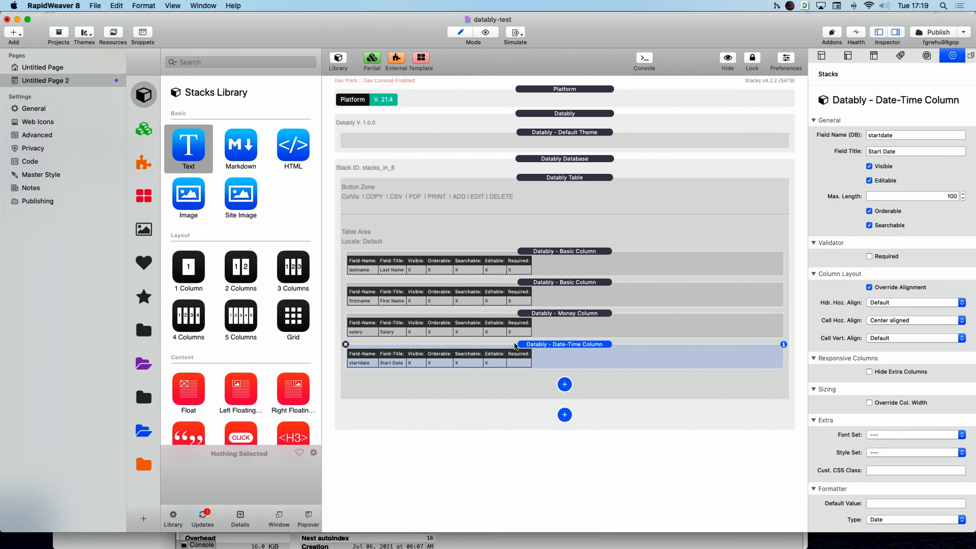
left_click(564, 383)
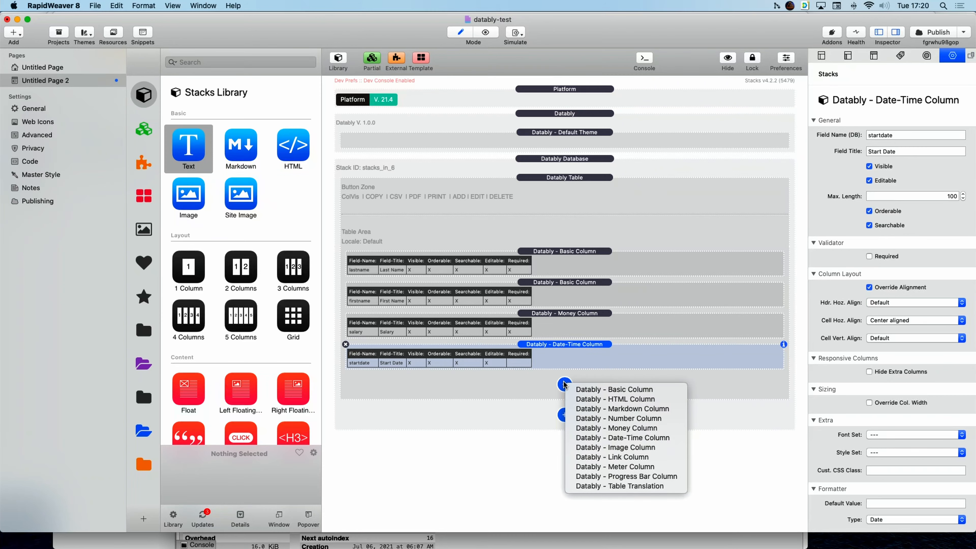
Add a Datably Image Column and look up the field names in phpMyAdmin.
left_click(613, 447)
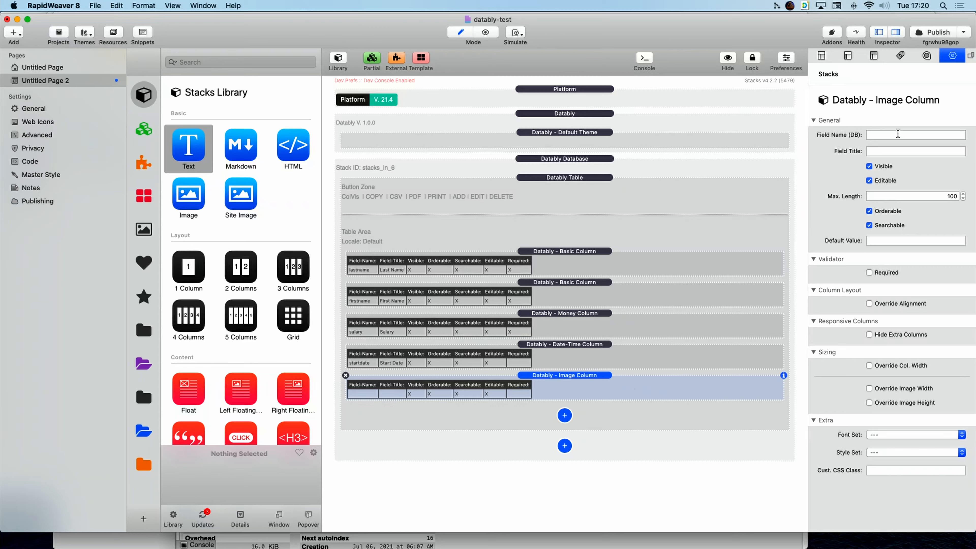
key("super+Tab")
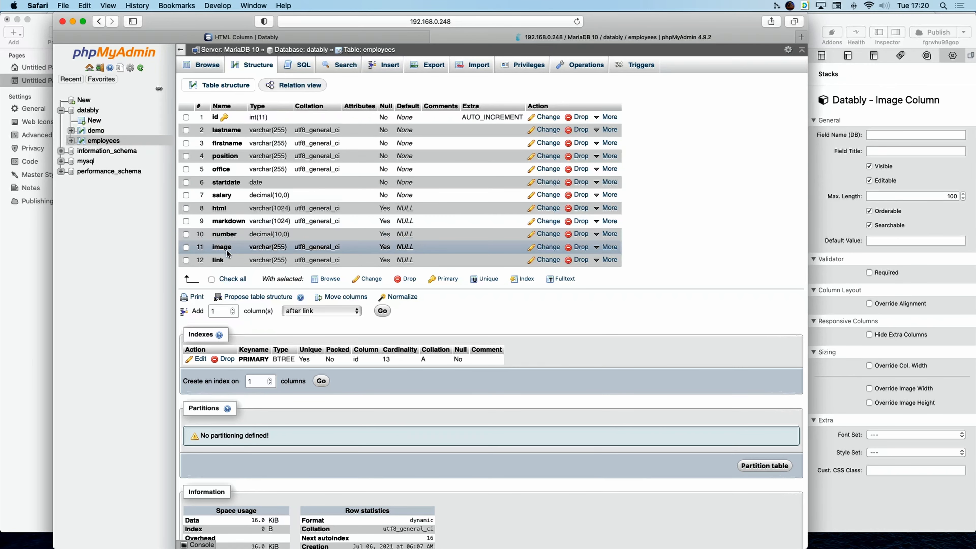
key("super+Tab")
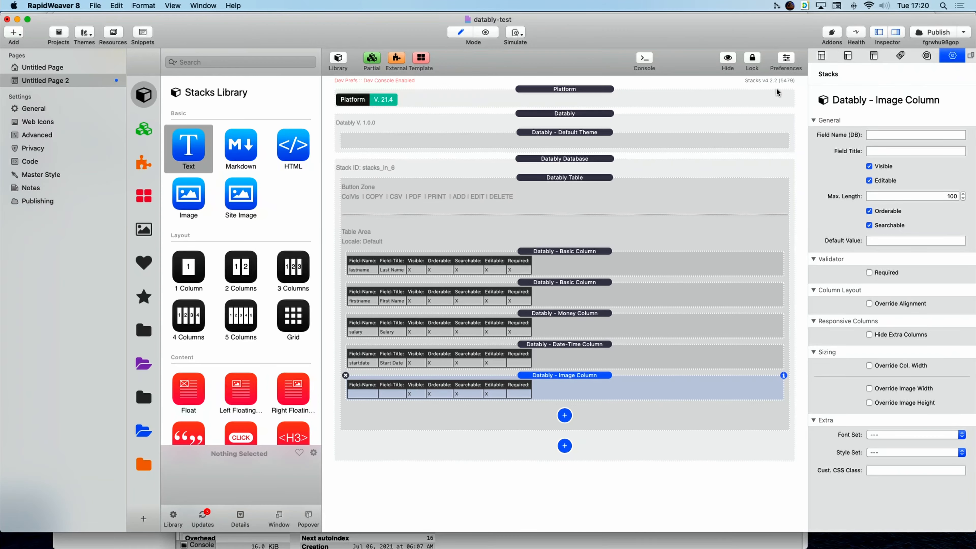
Bind the Image Column to field image, title it Image, set max length 255, and preview.
left_click(872, 135)
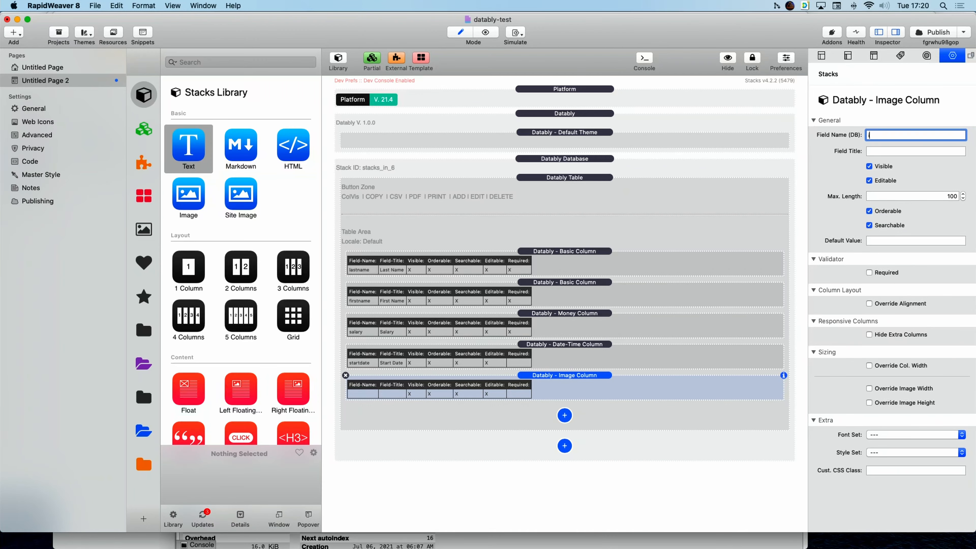
type("image")
key("Return")
key("Tab")
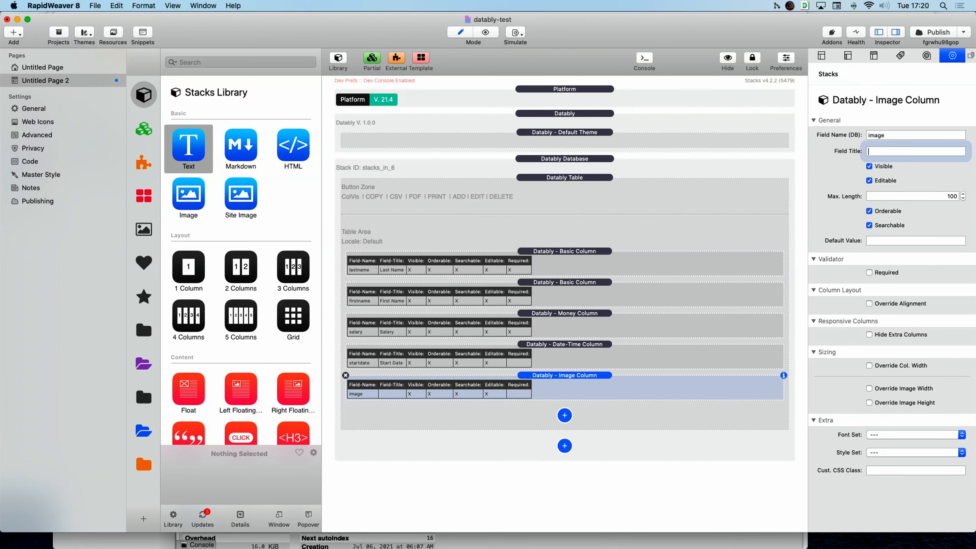
type("Image")
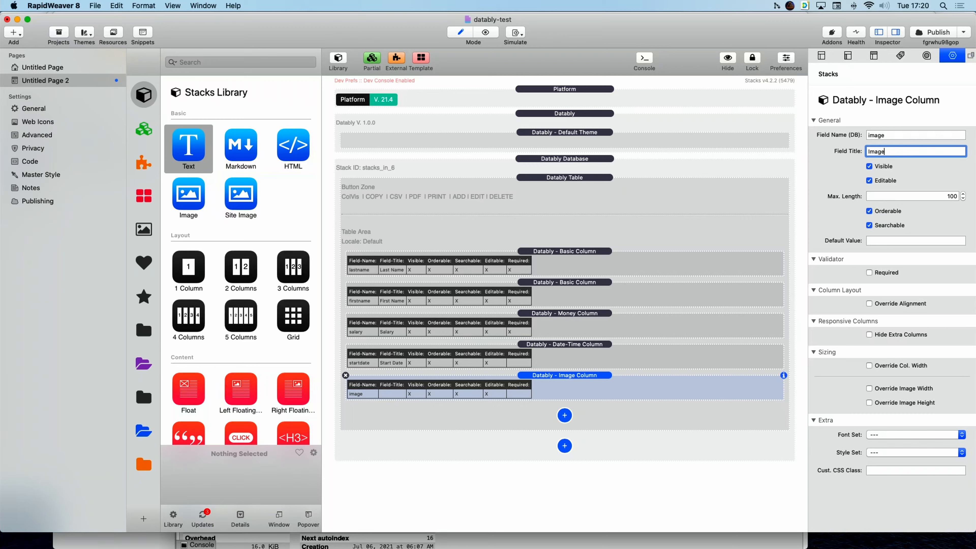
key("Tab")
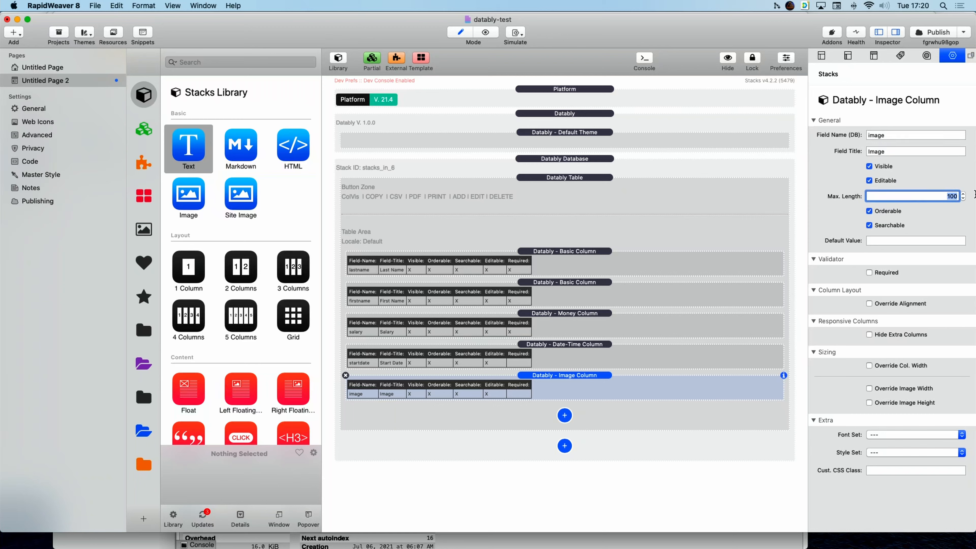
type("255")
double_click(940, 196)
left_click(485, 32)
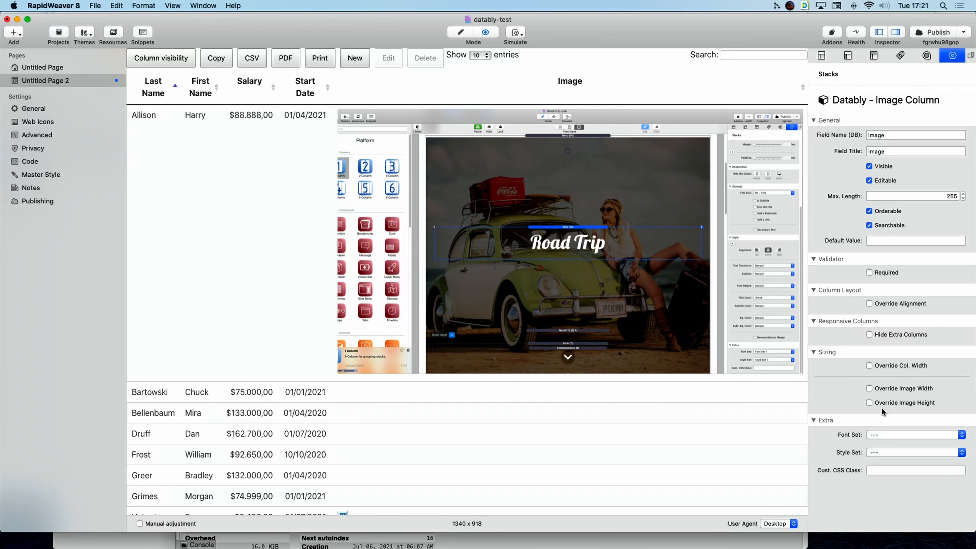
Give the Image Column a custom image width of 250 px.
left_click(869, 389)
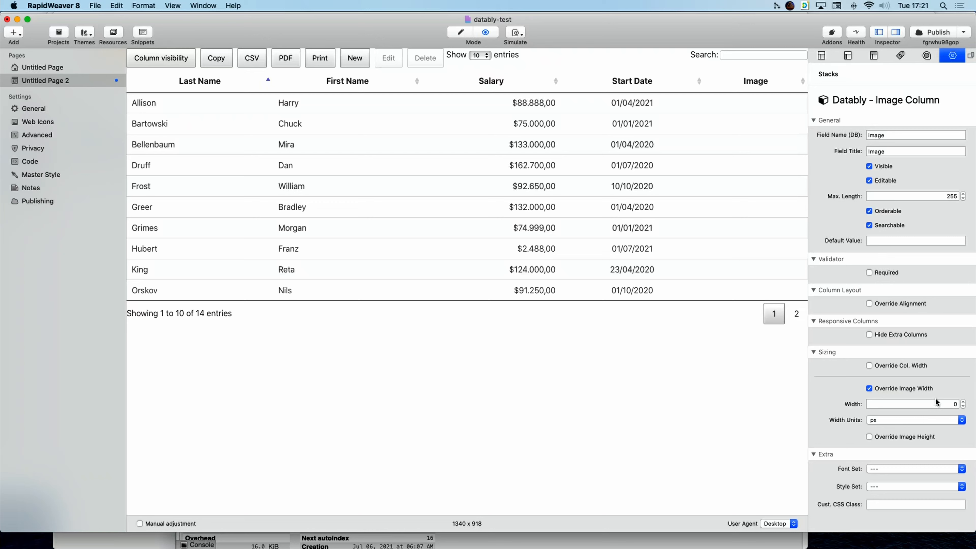
left_click(938, 404)
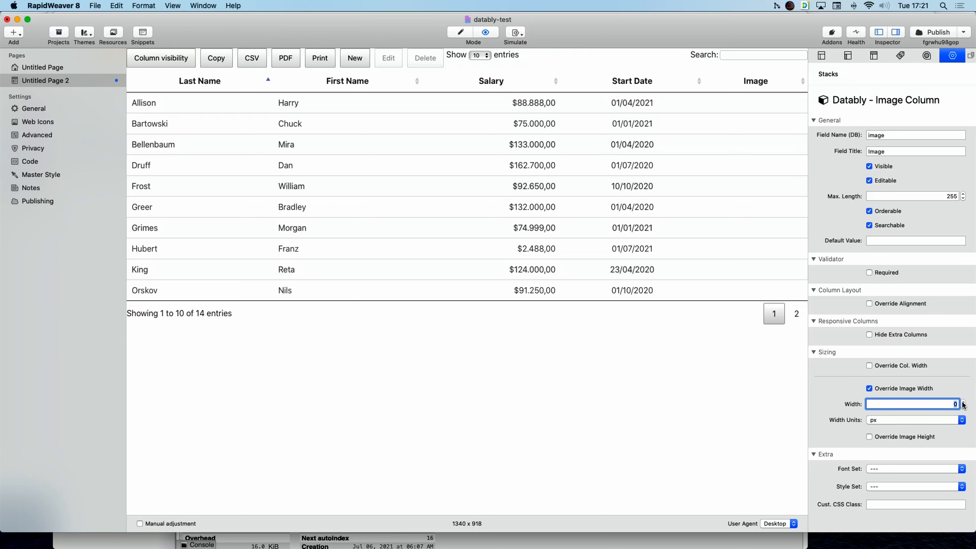
type("250")
key("Return")
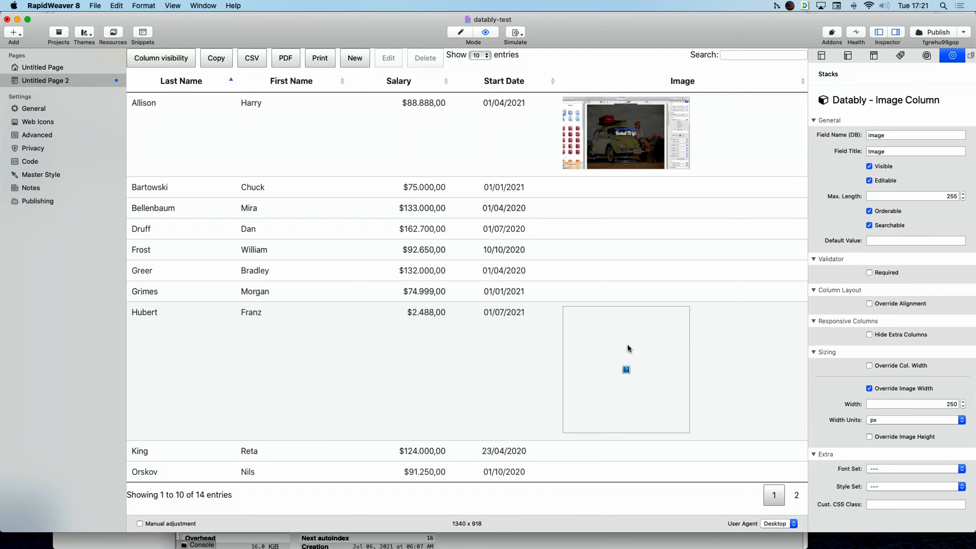
Inspect the preview rows and the first row's image URL, then return to editing the stacks.
left_click(608, 369)
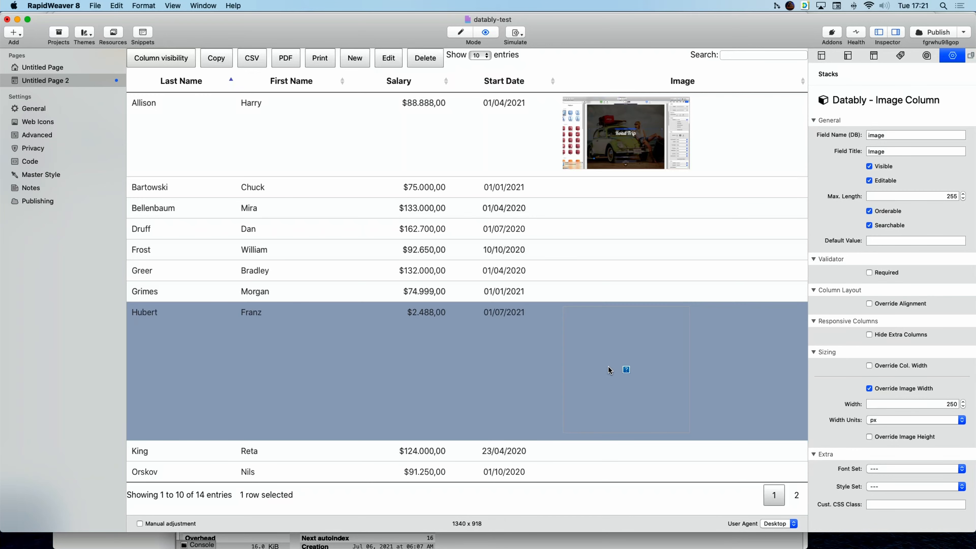
left_click(608, 366)
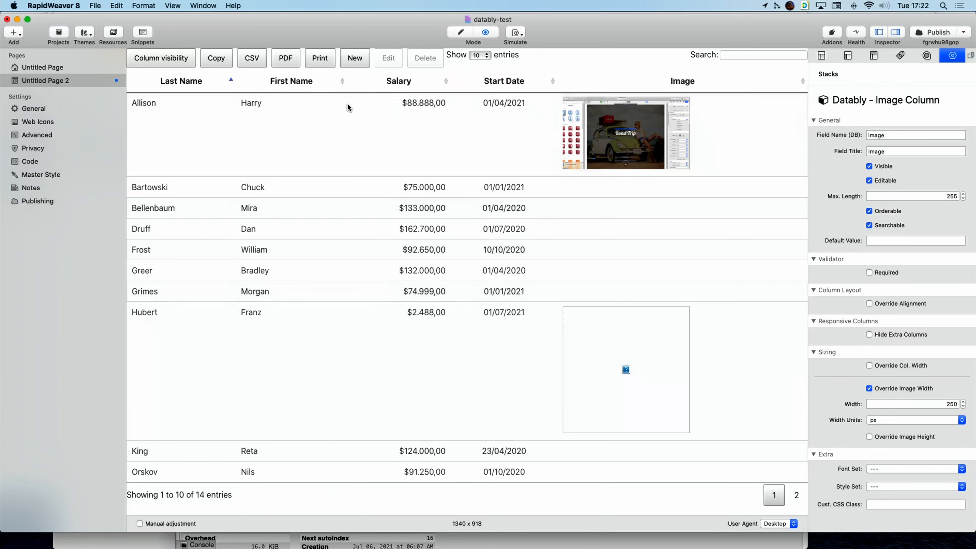
left_click(324, 144)
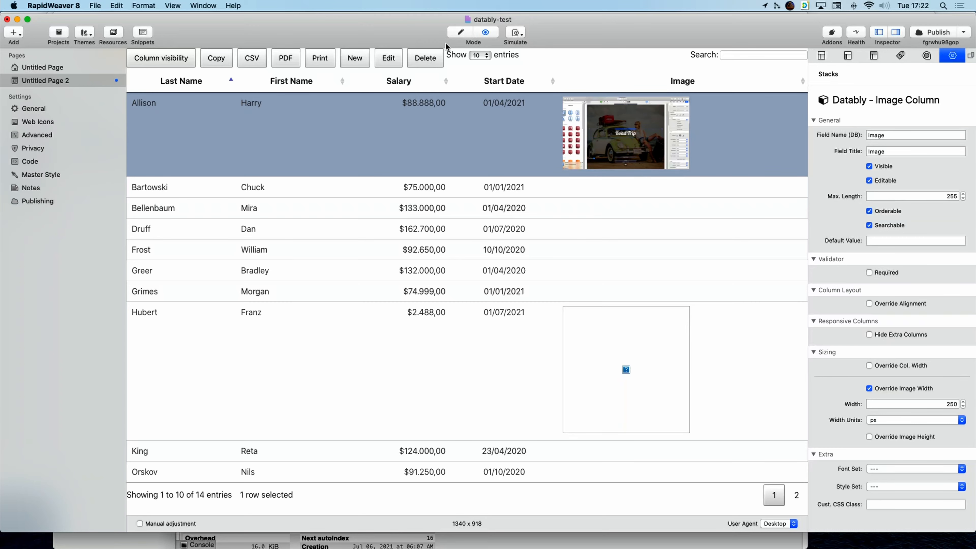
left_click(386, 58)
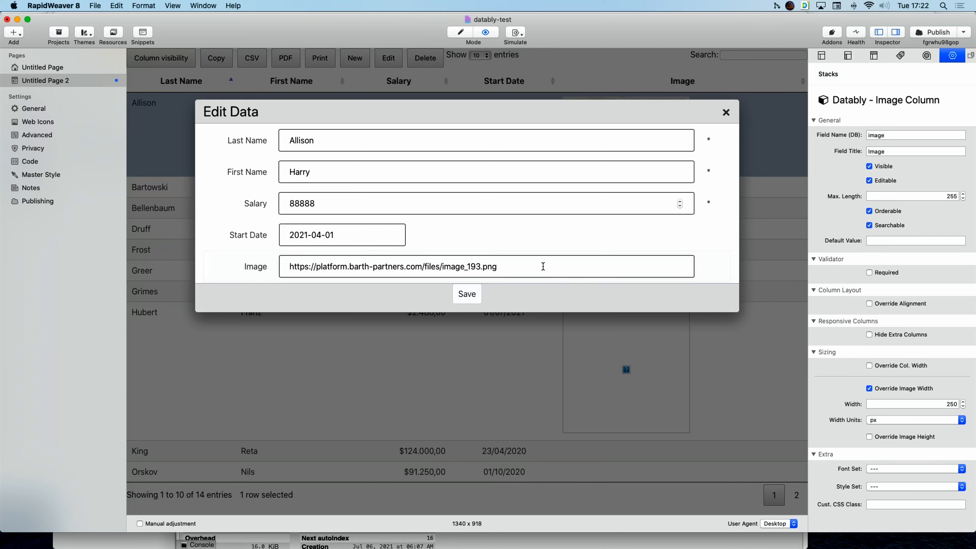
left_click(516, 267)
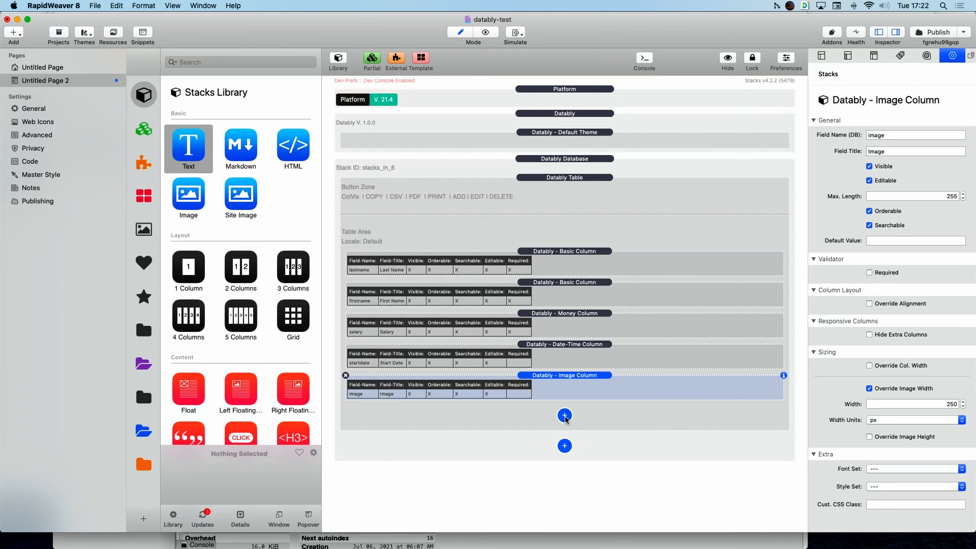
left_click(565, 415)
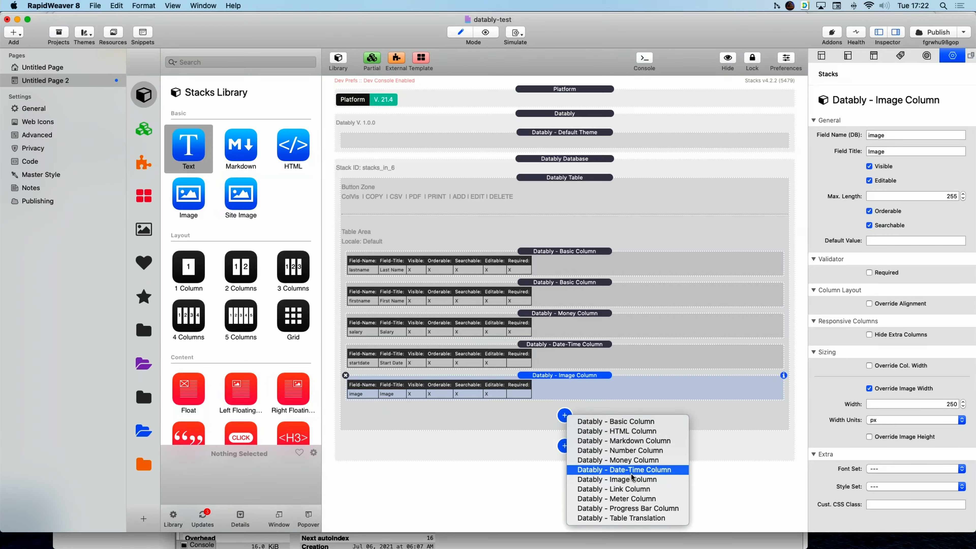
Add a Datably Link Column bound to the link field and titled Link.
left_click(620, 489)
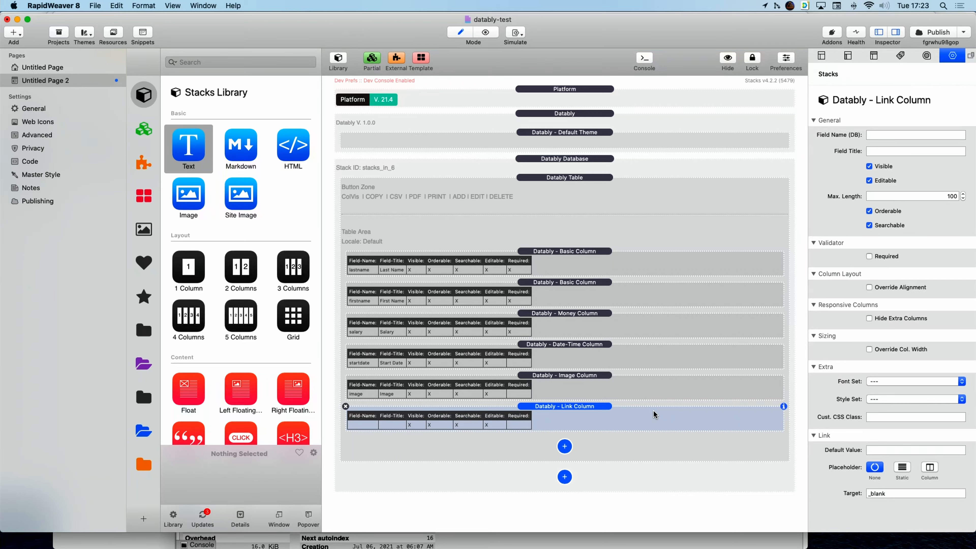
key("super+Tab")
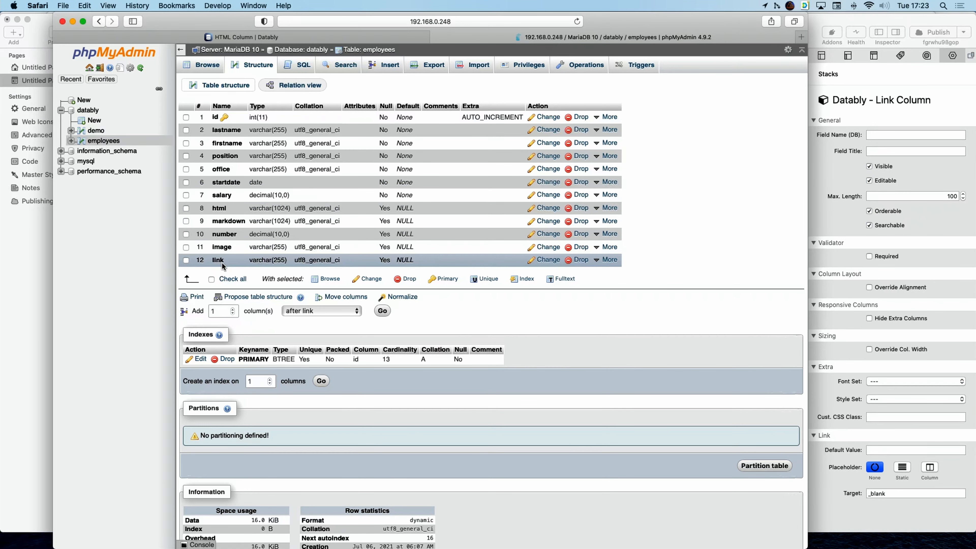
key("super+Tab")
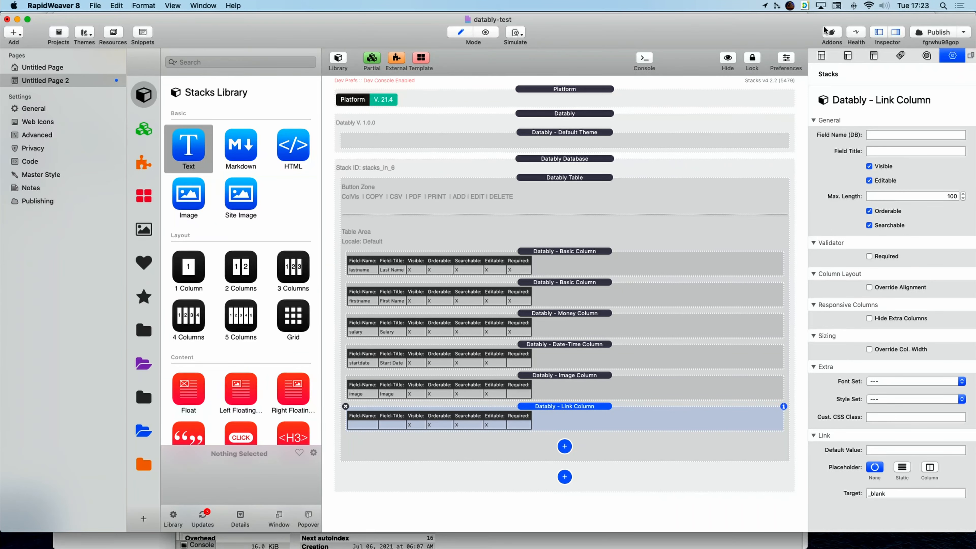
left_click(897, 135)
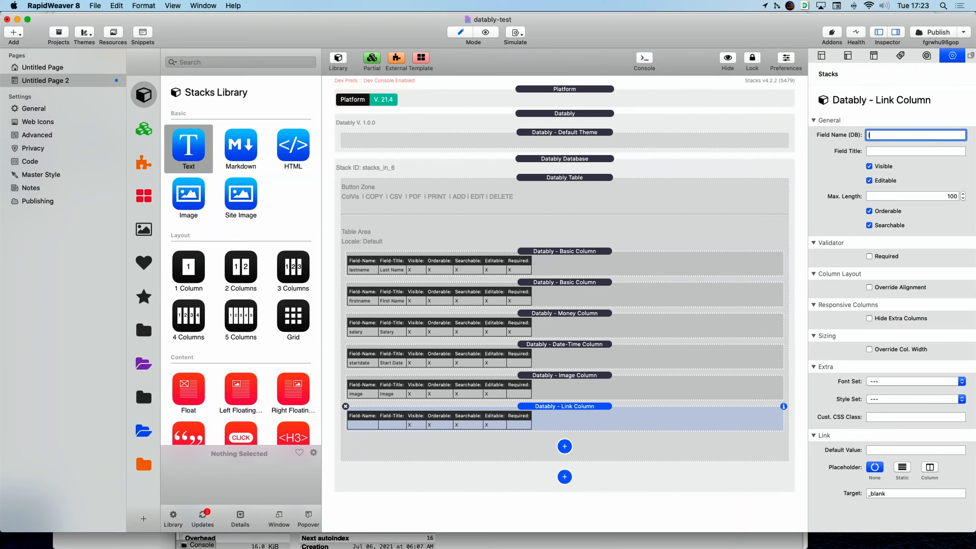
key("Tab")
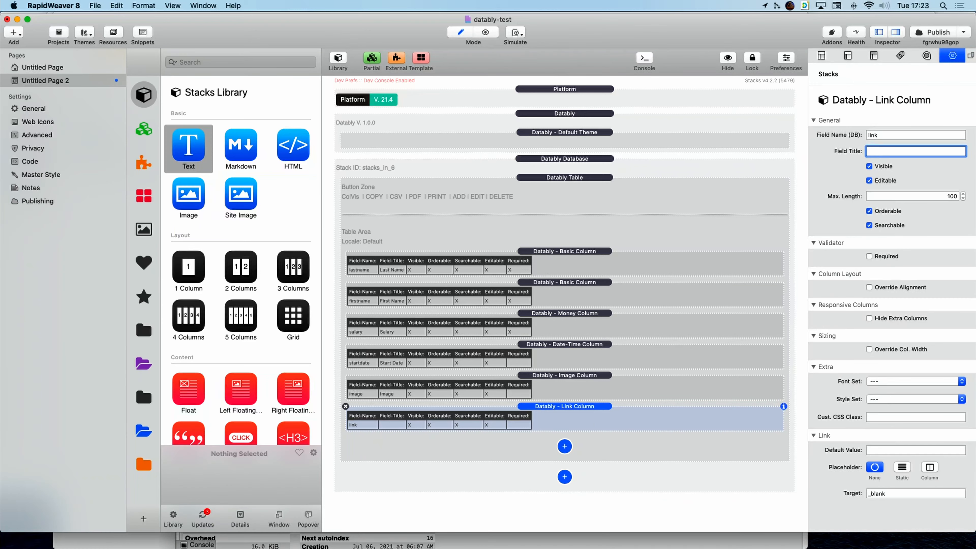
key("Return")
double_click(950, 195)
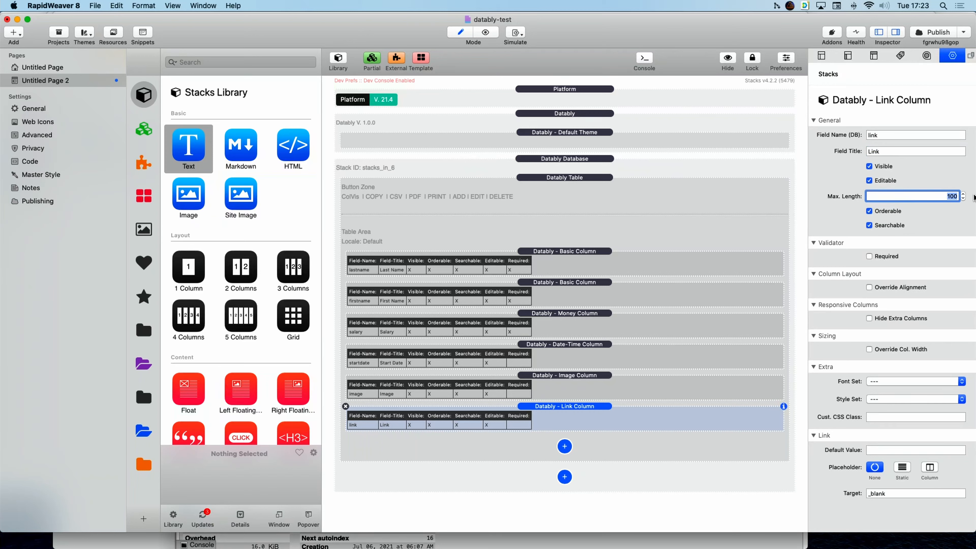
type("255")
key("Return")
key("Tab")
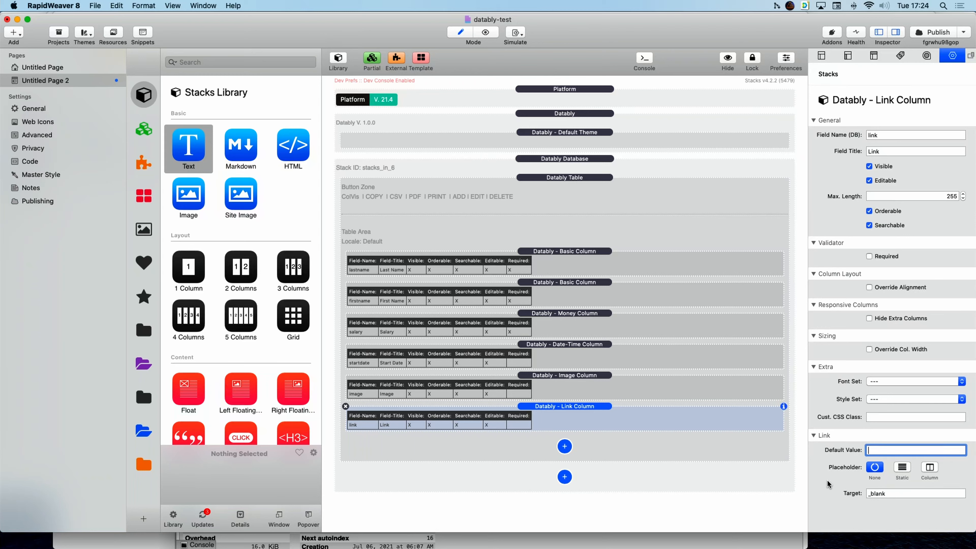
type("https://ix.de")
key("Return")
left_click(486, 33)
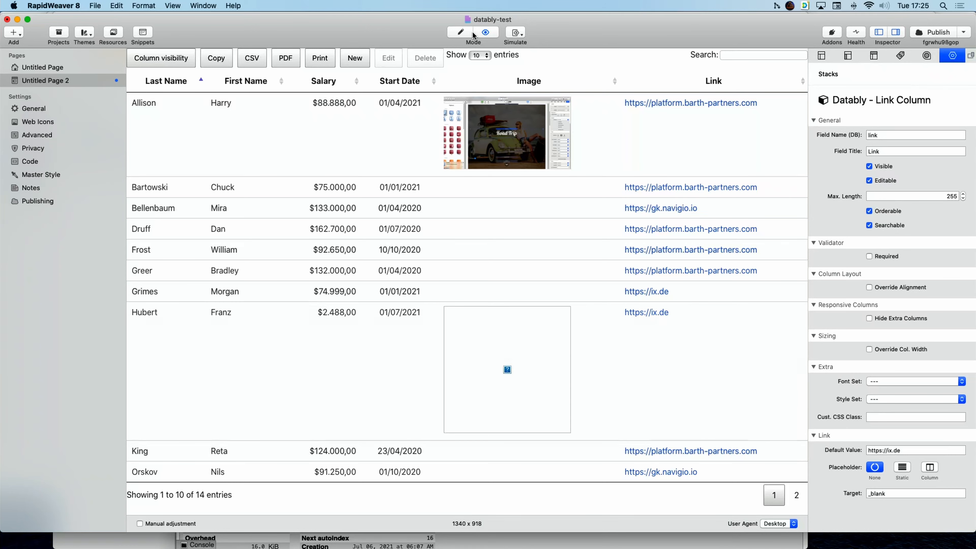
Set the Link column placeholder to Static and preview the fixed link labels.
left_click(464, 33)
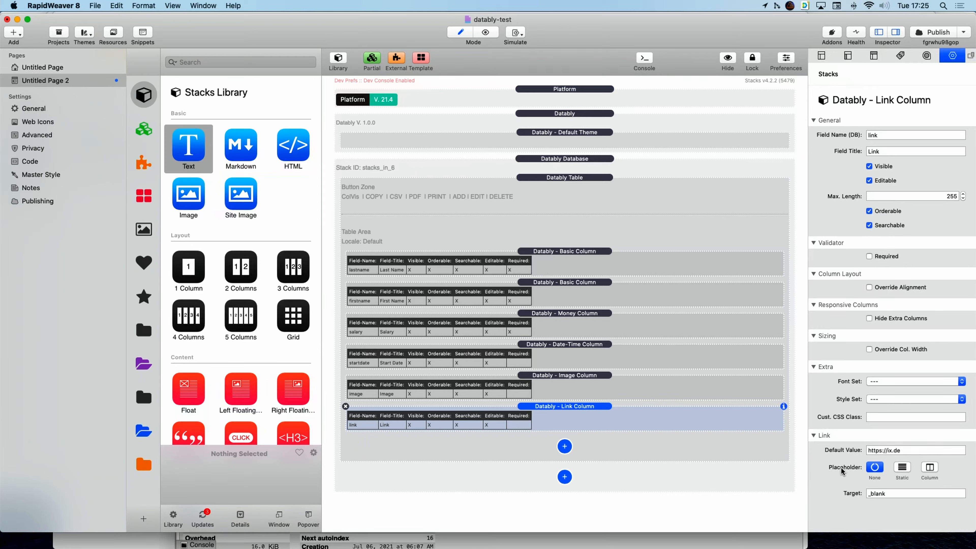
left_click(906, 469)
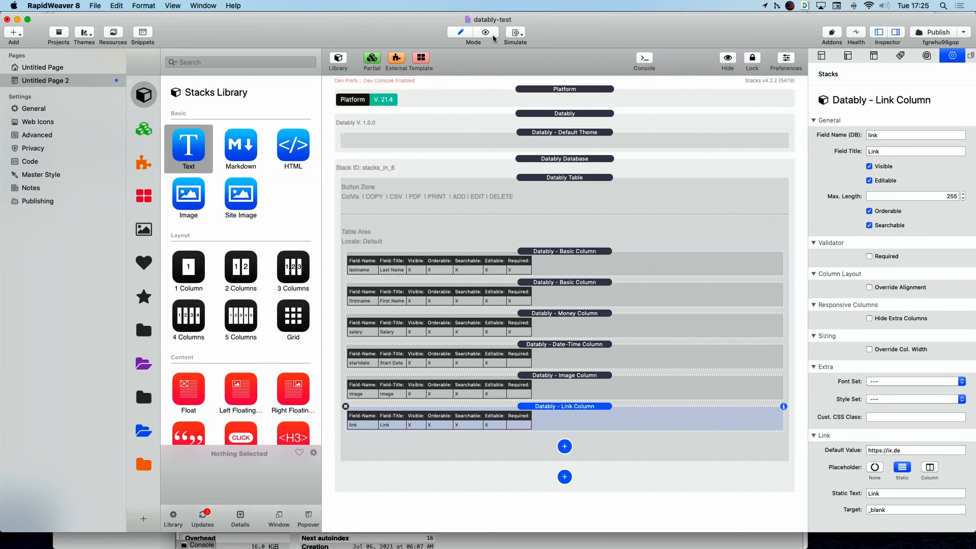
left_click(474, 32)
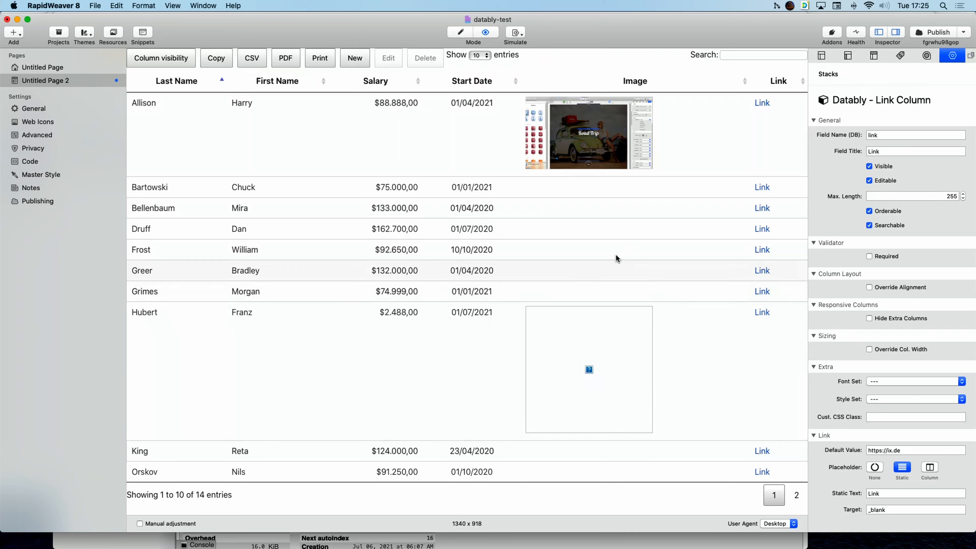
Switch the link placeholder to Column with lastname as the column name, and select the _blank link target.
left_click(930, 467)
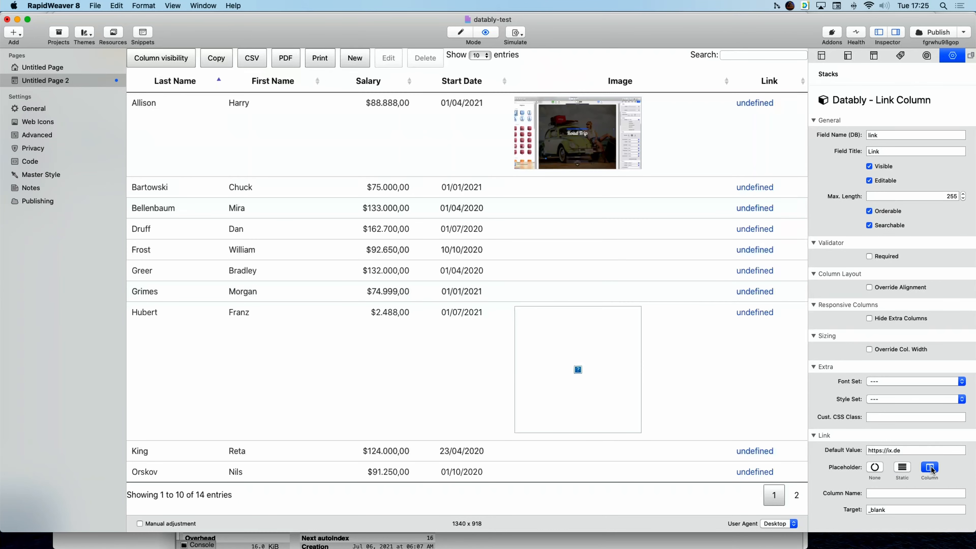
left_click(888, 494)
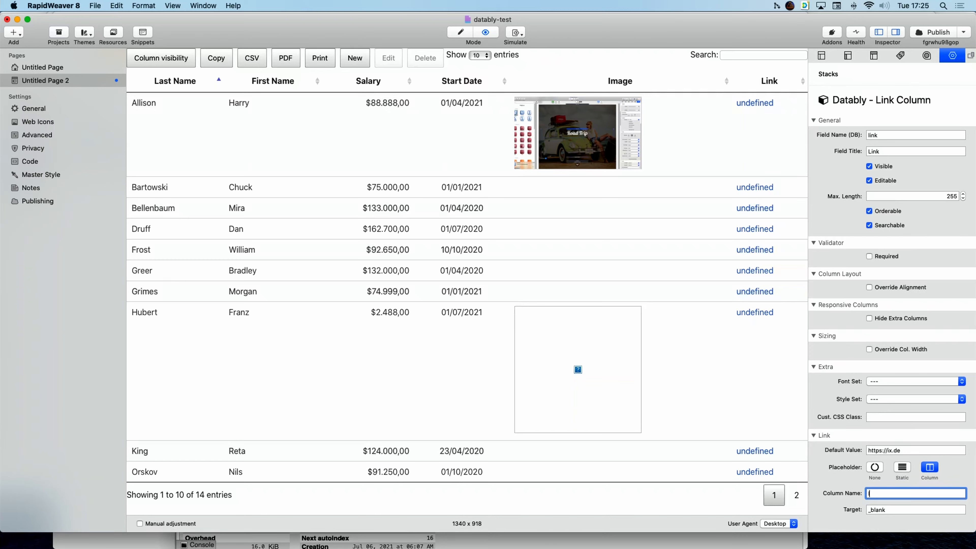
type("lastname")
key("Return")
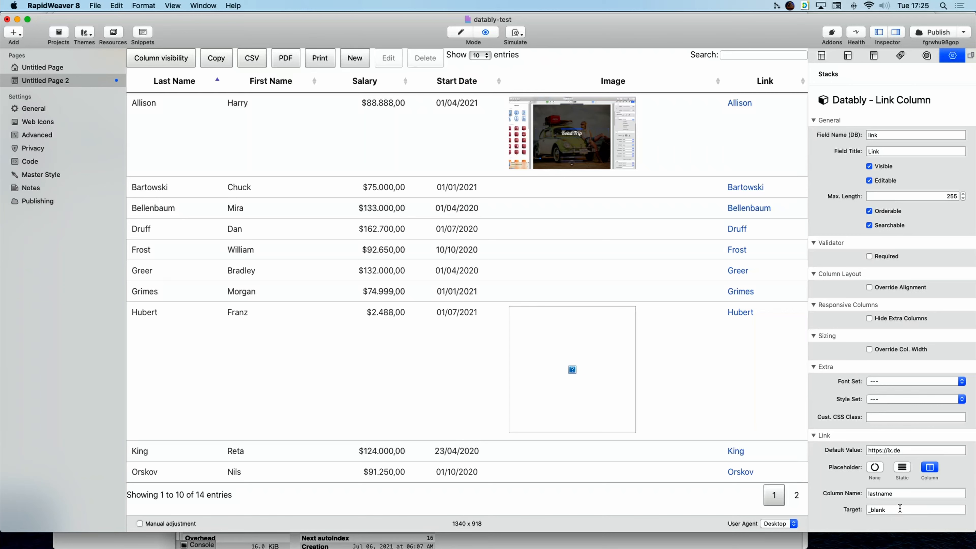
left_click(900, 508)
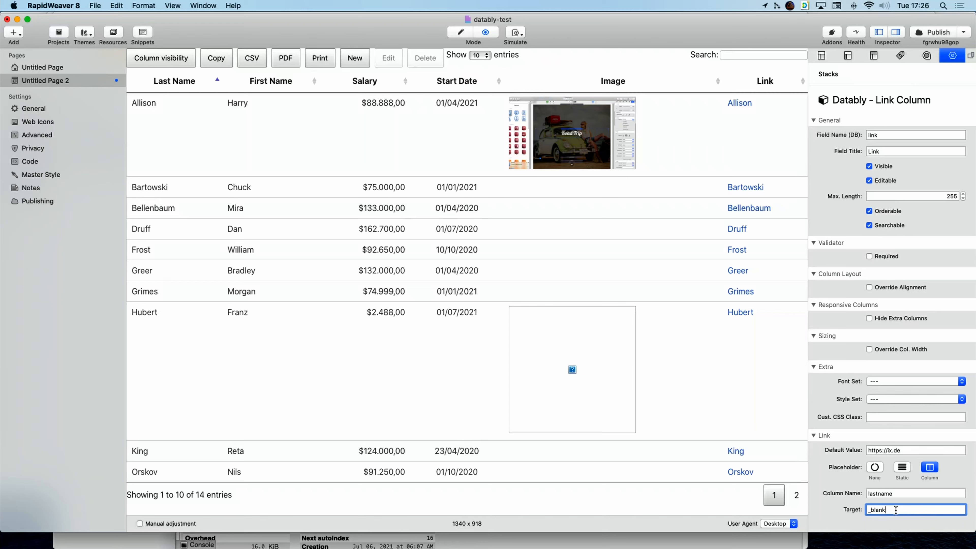
double_click(897, 509)
Delete the Money, Date-Time, Image and Link column stacks from the table.
left_click(461, 34)
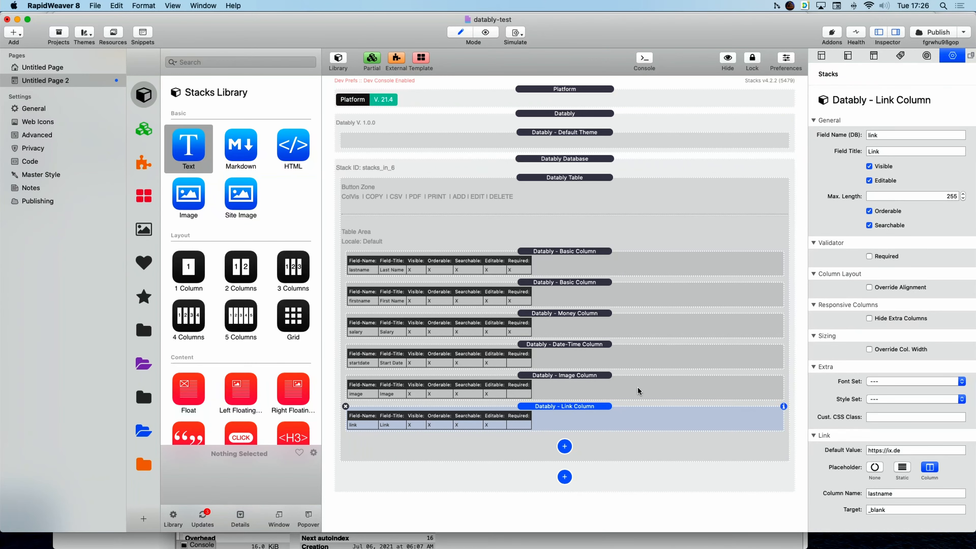
left_click(557, 331)
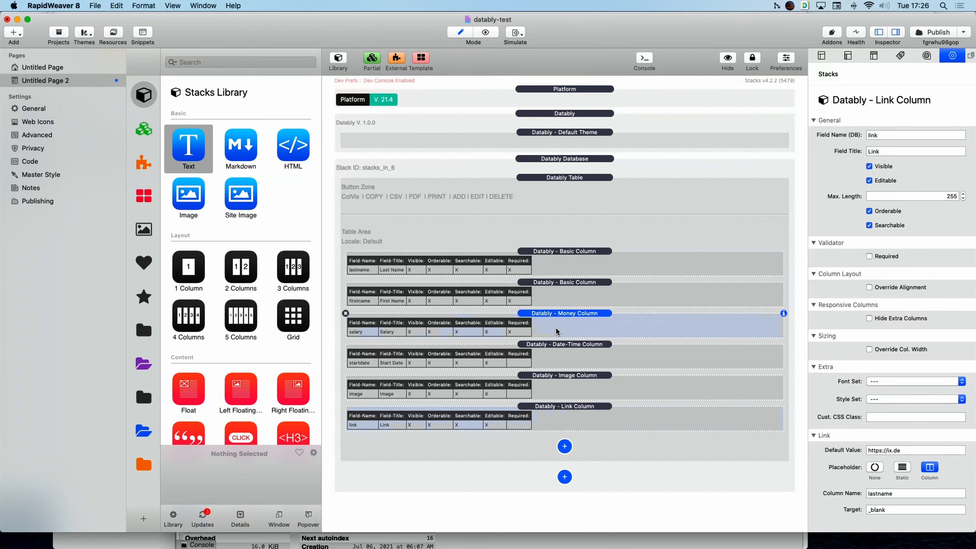
left_click(346, 313)
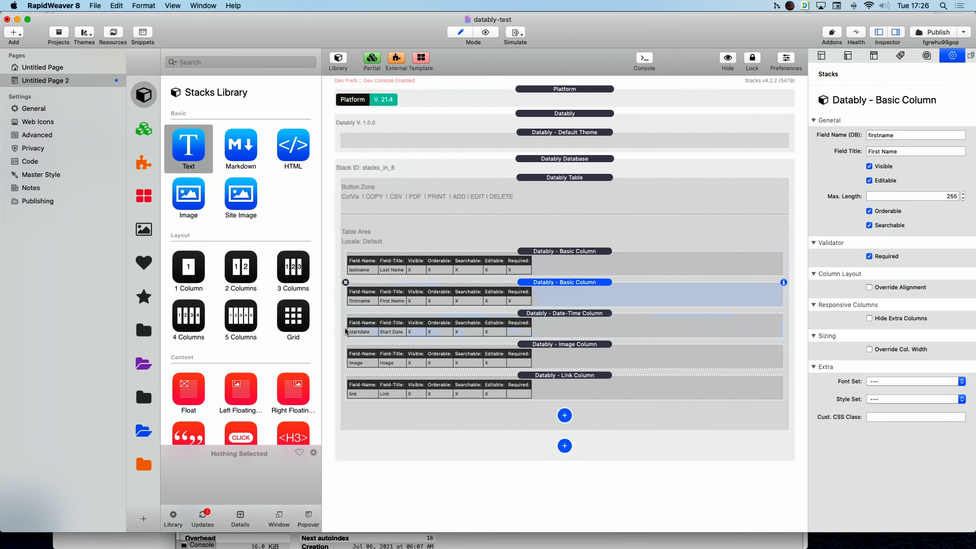
left_click(582, 326)
left_click(345, 314)
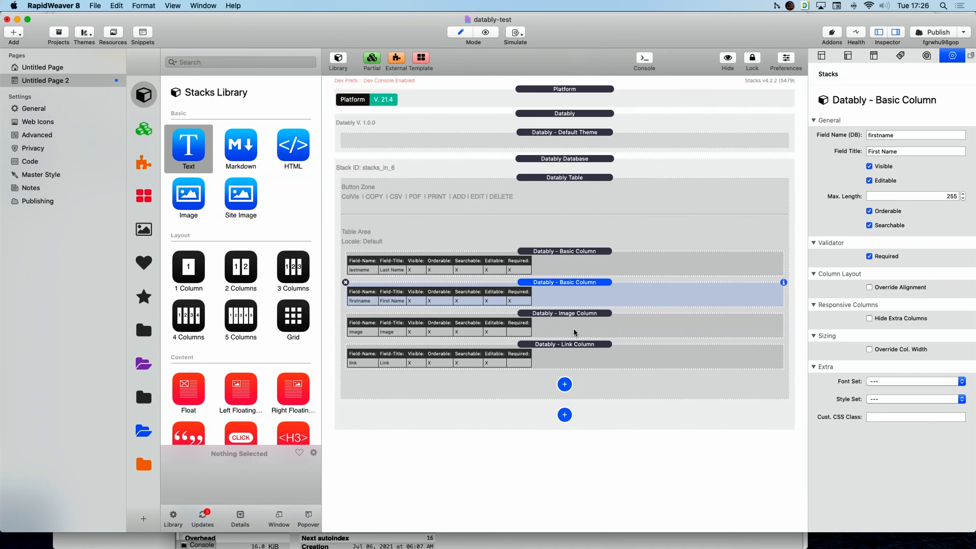
left_click(560, 329)
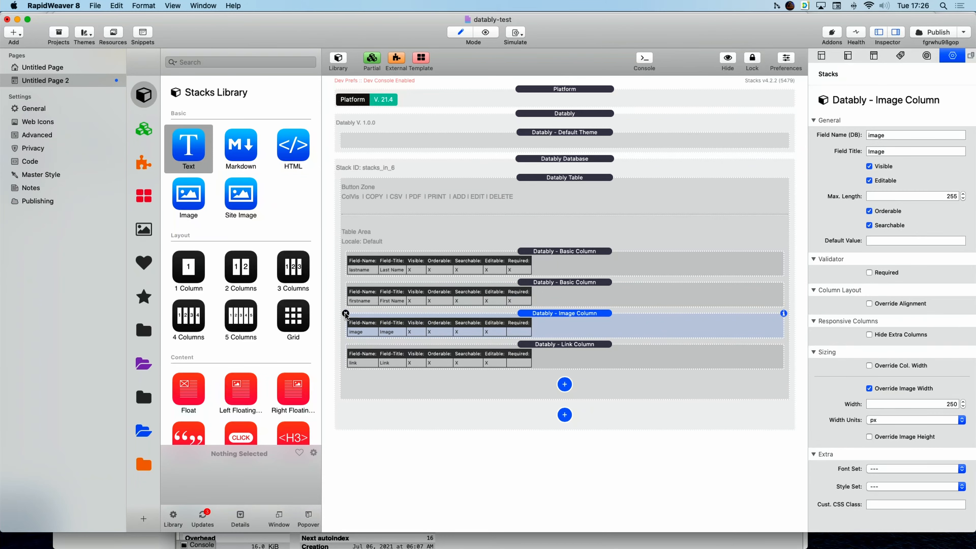
left_click(345, 313)
left_click(346, 314)
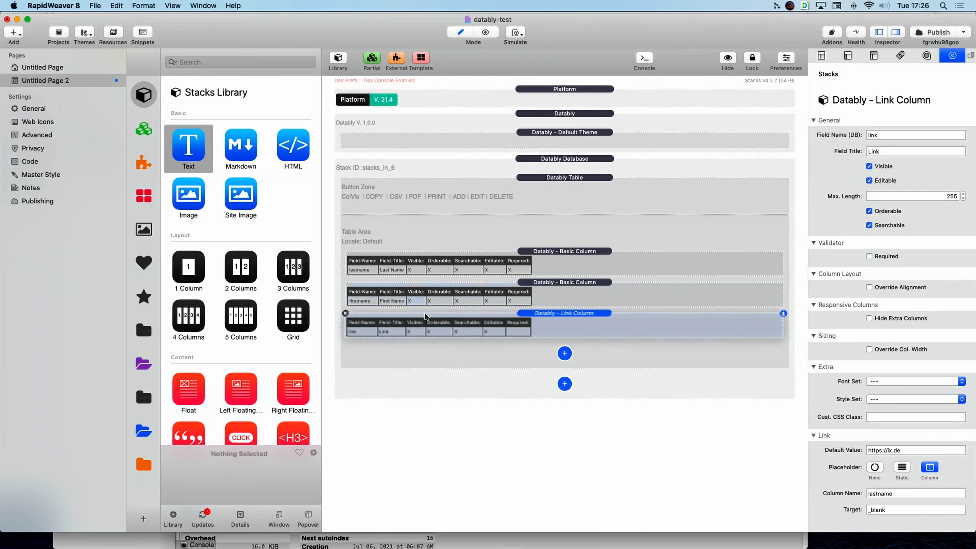
left_click(345, 314)
Add a Datably Meter Column with a maximum of 1000 and preview the table.
left_click(564, 322)
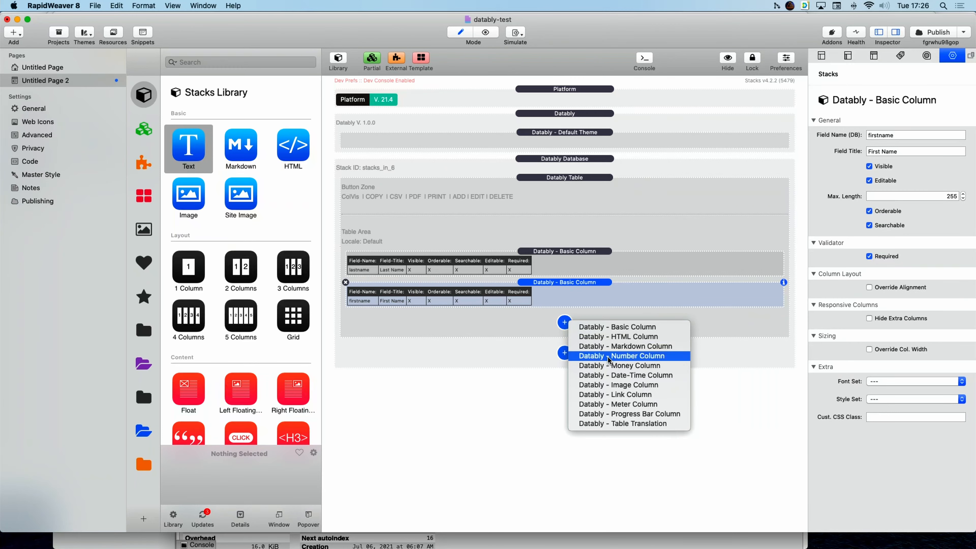
left_click(625, 404)
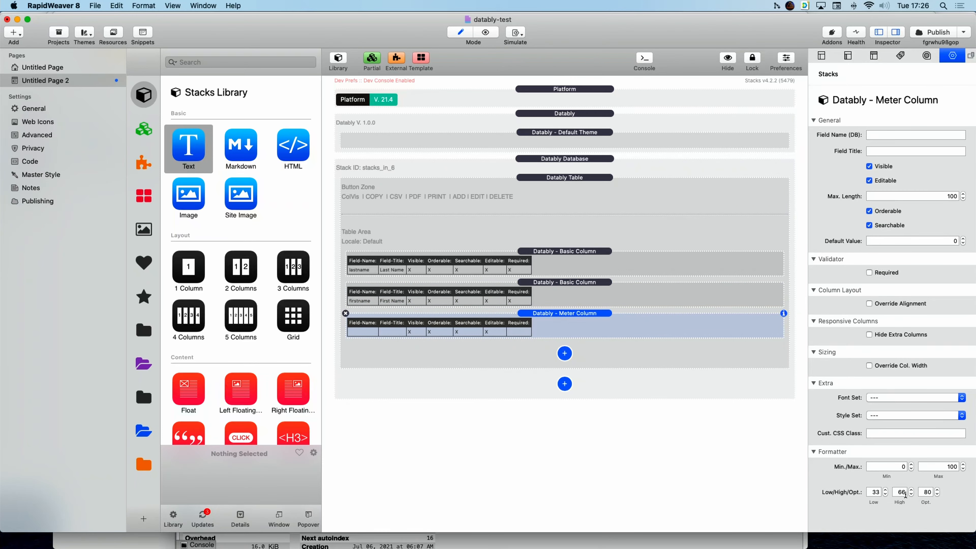
left_click_drag(940, 467, 973, 467)
type("1000")
key("Return")
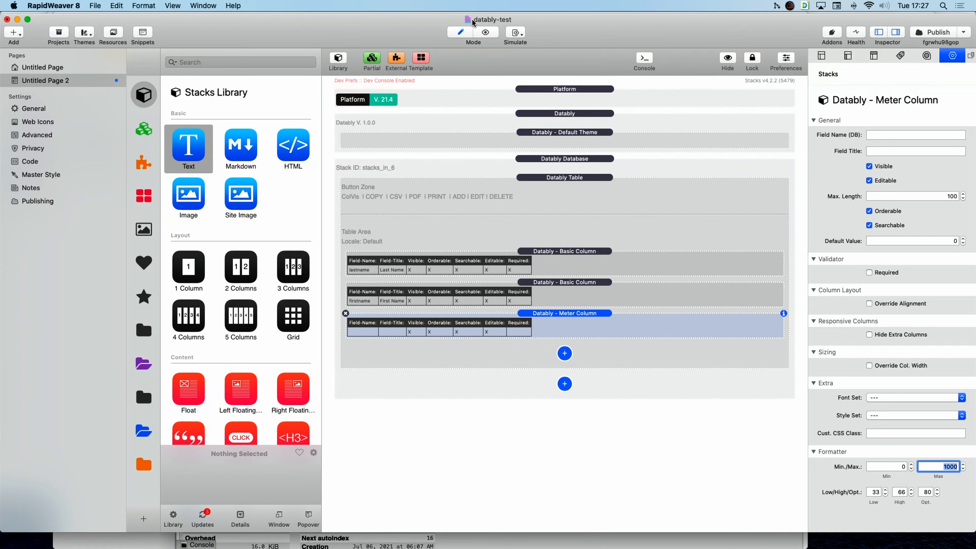
left_click(485, 33)
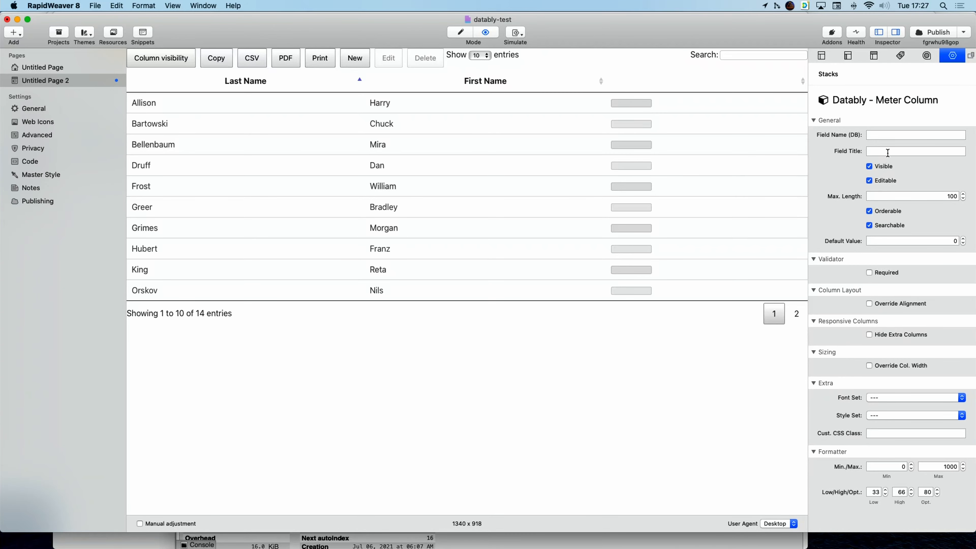
Bind the meter column to the number field, title it Number, and raise its maximum to 10000.
left_click(888, 134)
key("super+Tab")
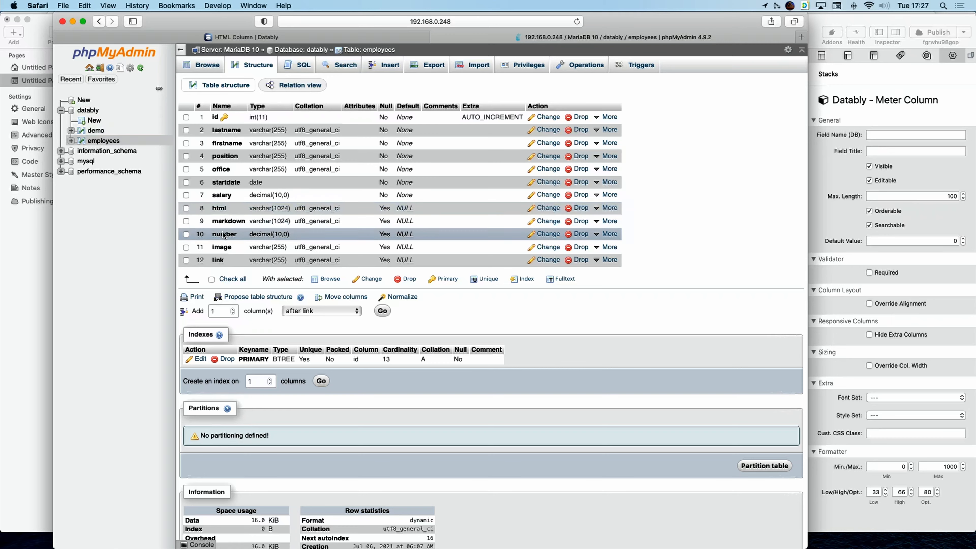
key("super+Tab")
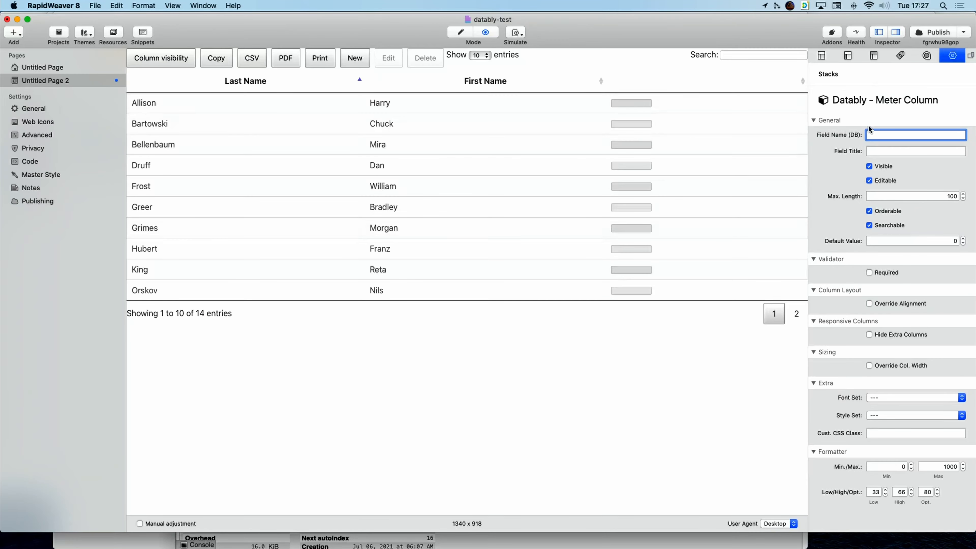
type("number")
key("Return")
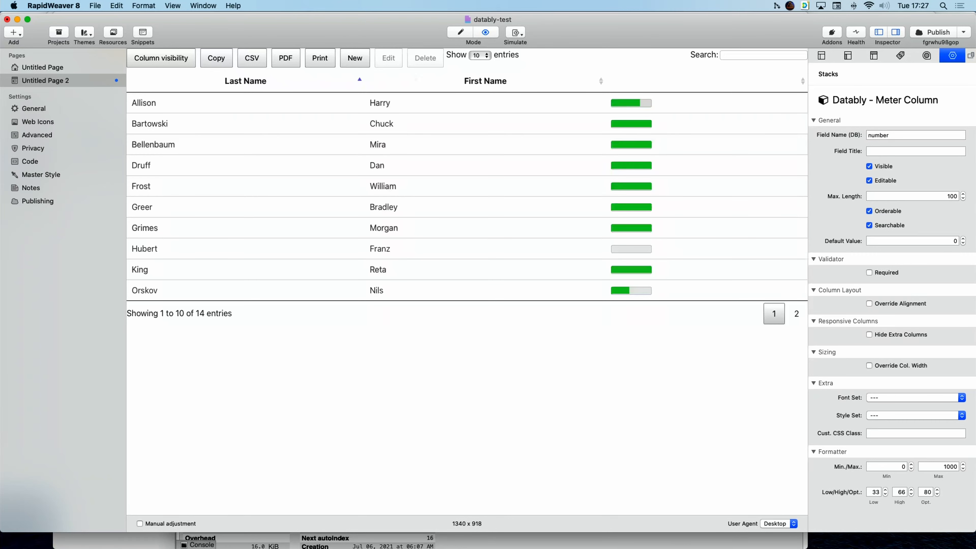
left_click(914, 151)
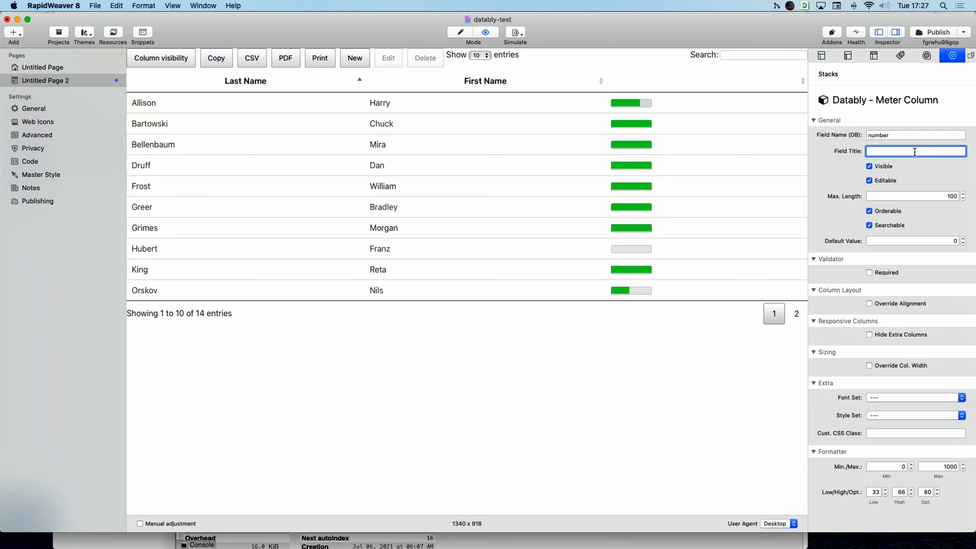
type("Number")
key("Return")
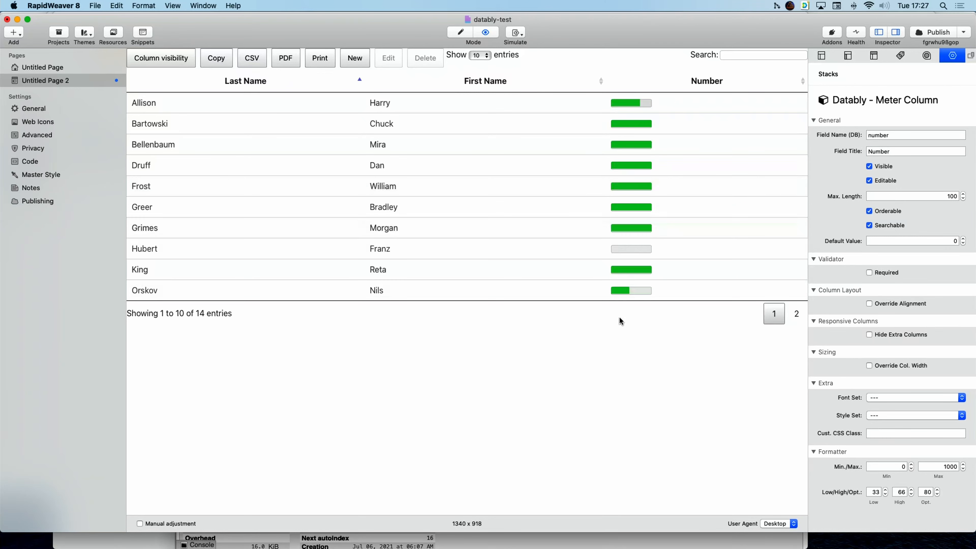
left_click(941, 467)
type("0")
key("Return")
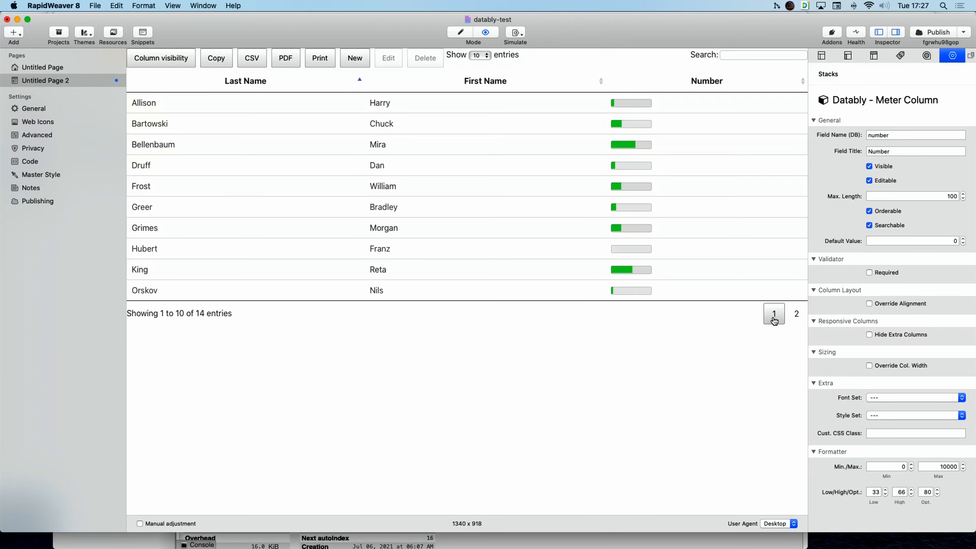
Set the meter thresholds to Low 3333, High 6666 and Optimum 8000.
left_click(877, 492)
type("33")
key("Return")
left_click(903, 491)
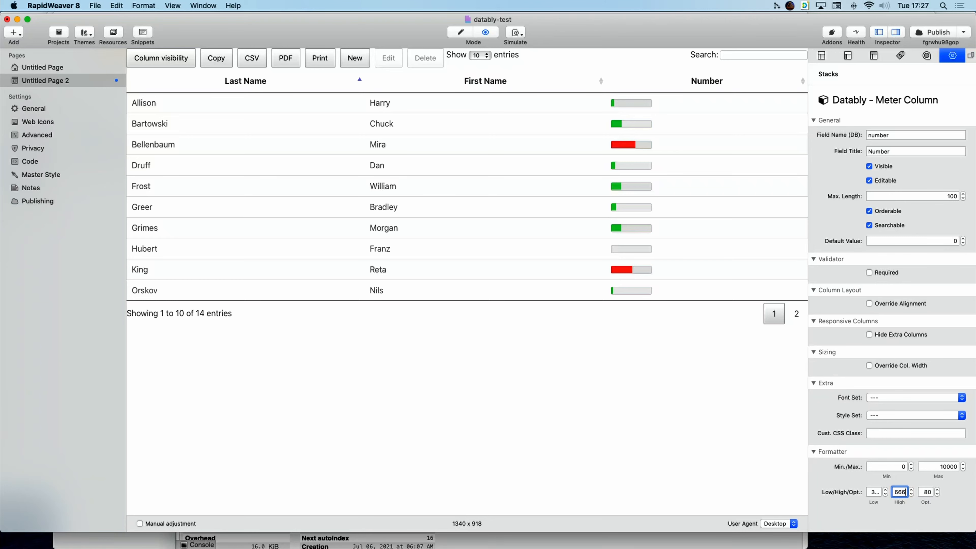
key("Return")
left_click(923, 493)
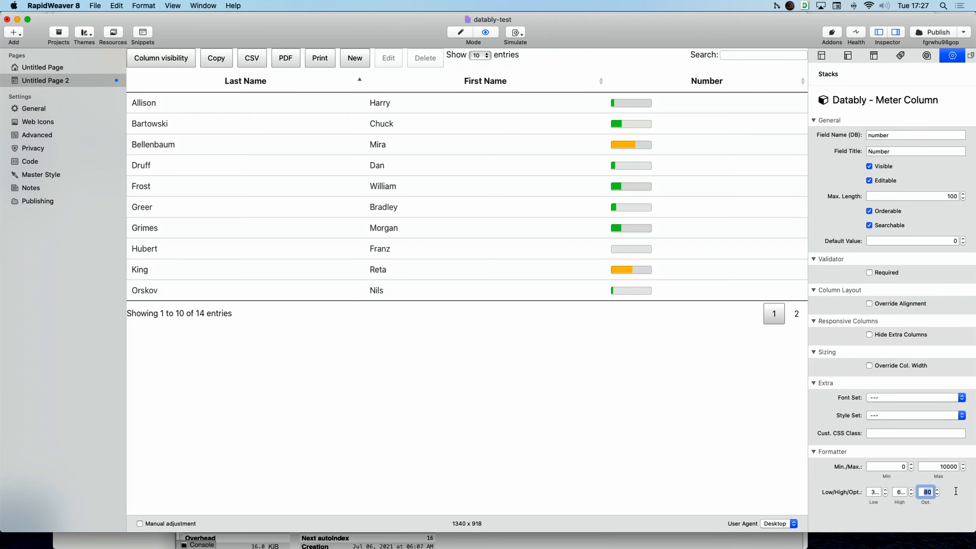
type("00")
key("Return")
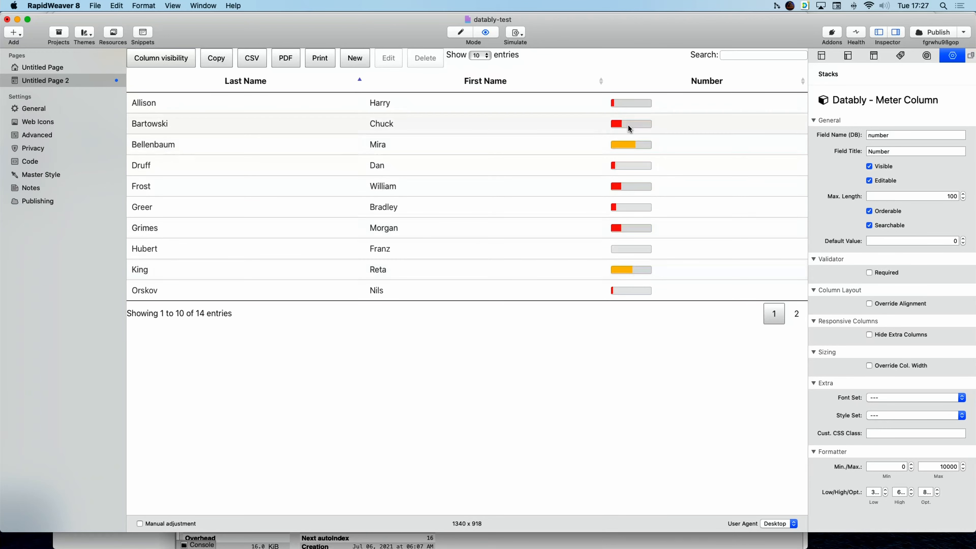
Check both pages of table entries, then return to edit mode.
left_click(796, 313)
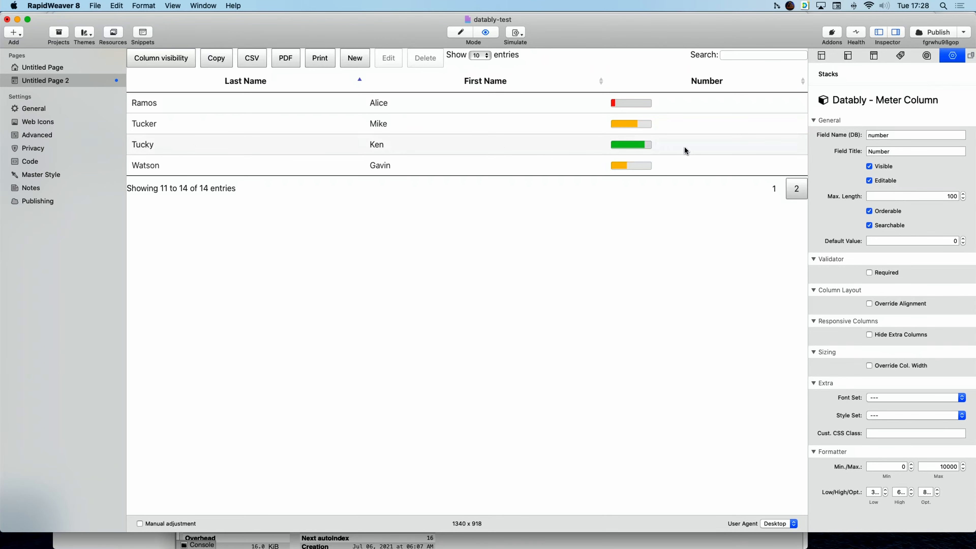
left_click(773, 189)
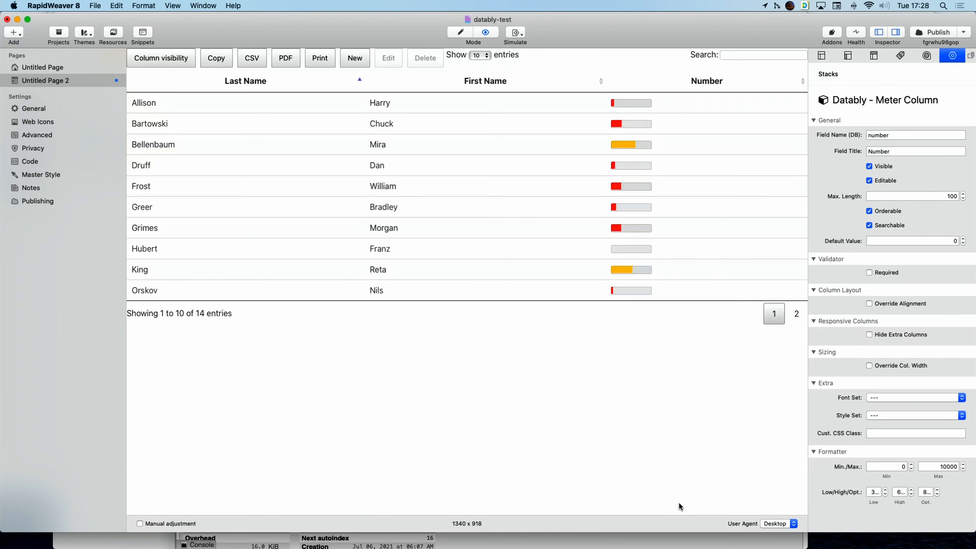
left_click(461, 33)
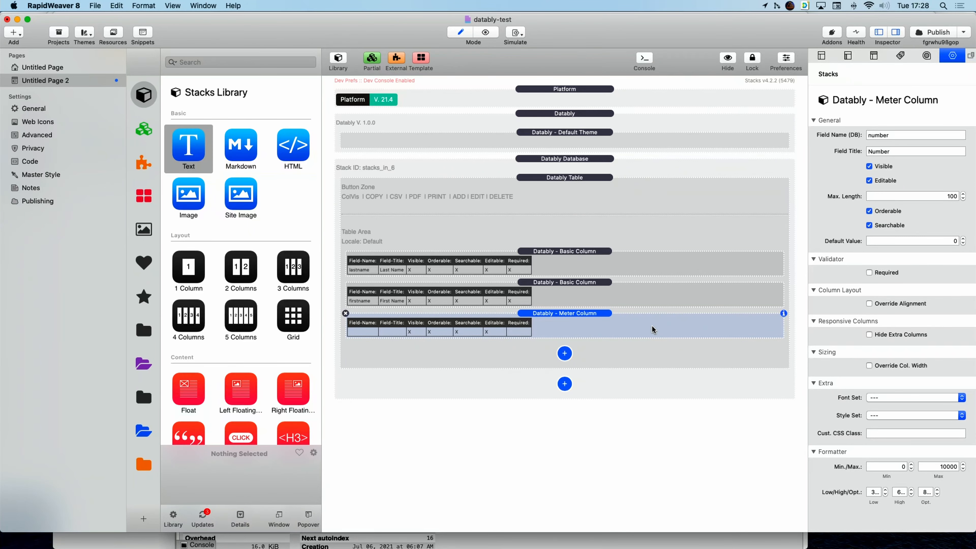
Replace the Meter Column with a Datably Progress Bar Column.
left_click(564, 353)
left_click(398, 311)
left_click(345, 313)
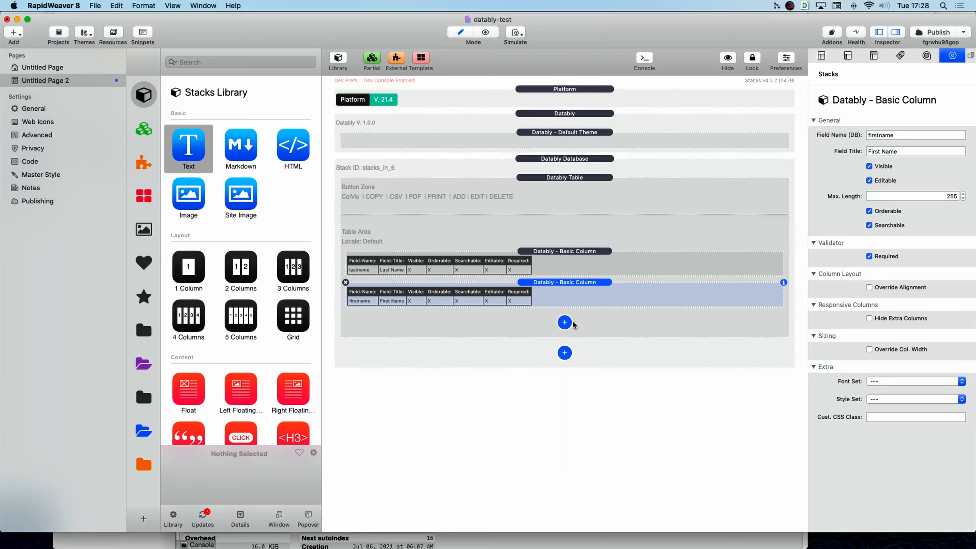
left_click(564, 323)
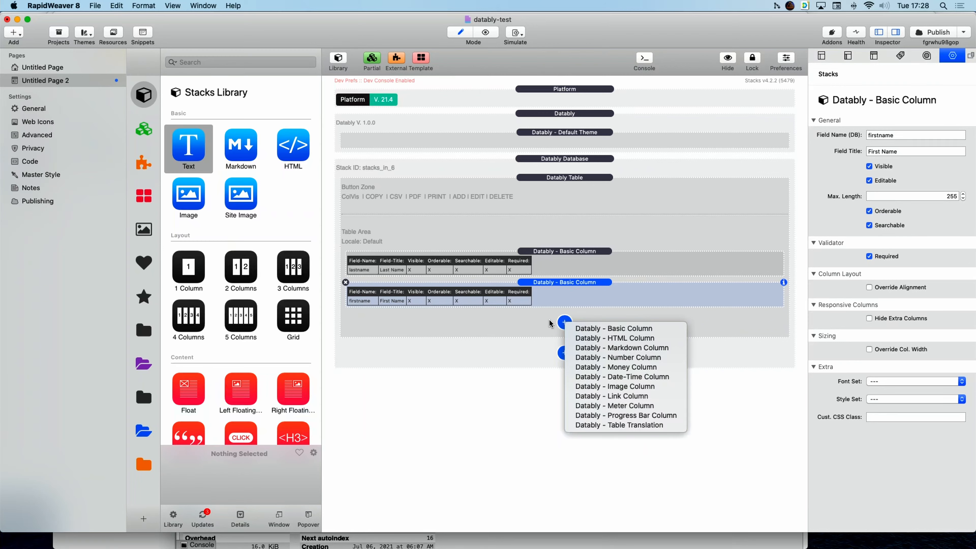
left_click(632, 415)
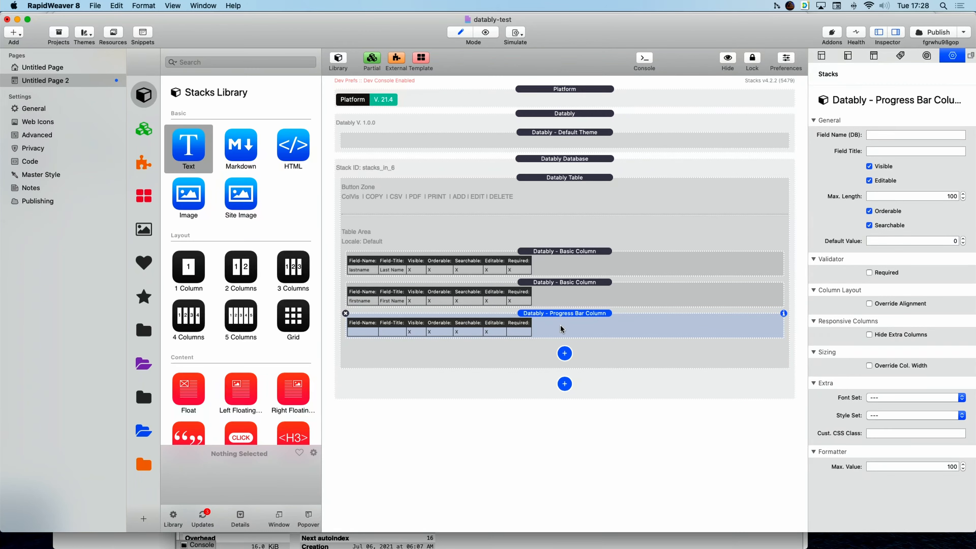
Bind the progress column to number, title it Progress, set maximum 10000, and preview.
left_click(901, 134)
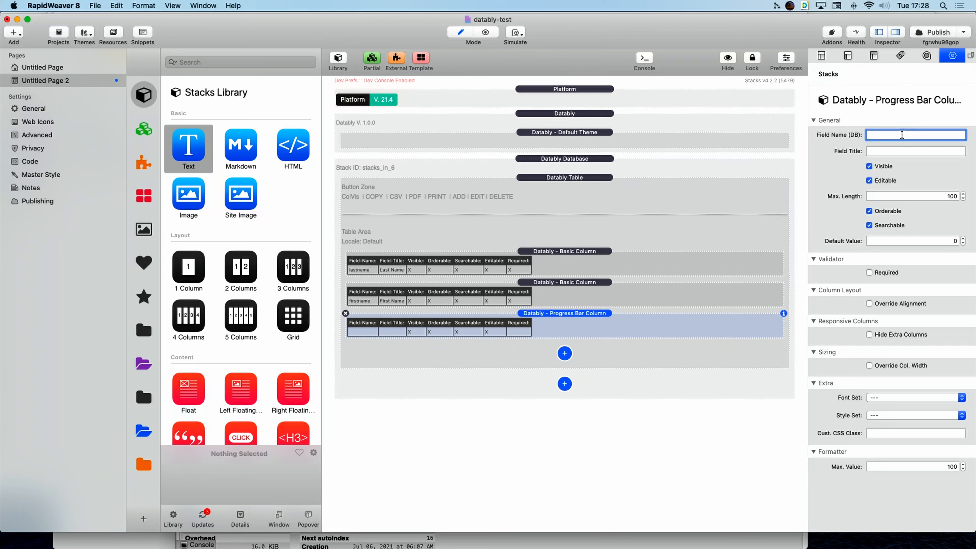
type("number")
key("Tab")
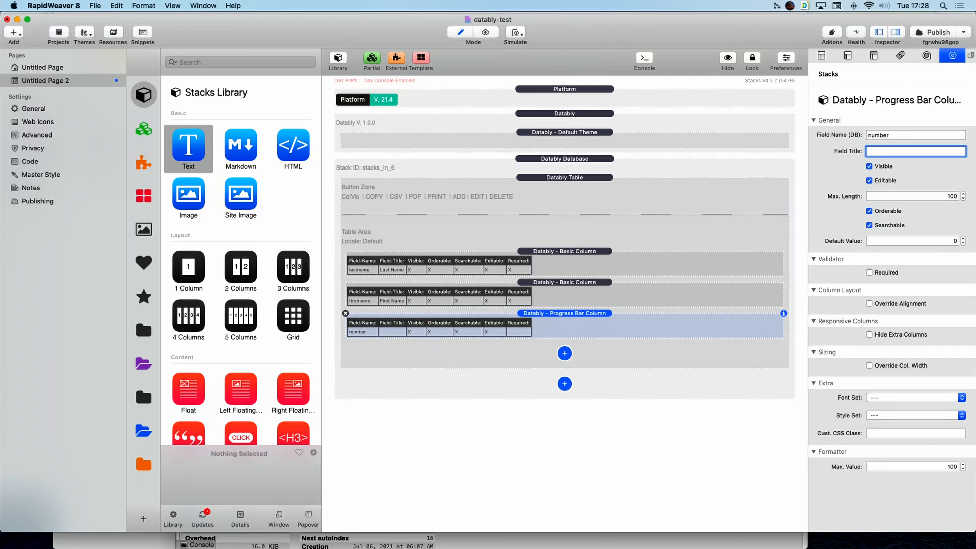
type("Progress")
key("Return")
left_click(907, 466)
type("100")
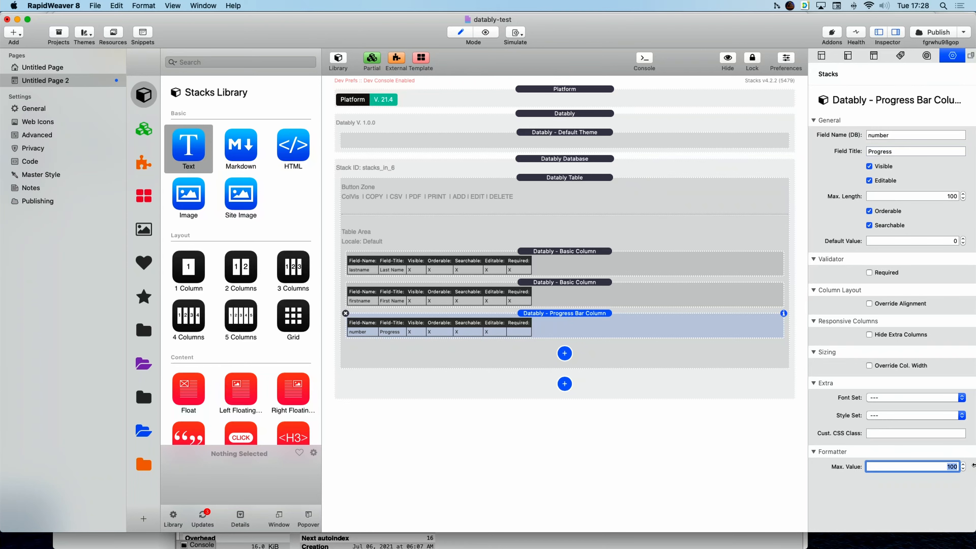
type("00")
key("Return")
left_click(485, 32)
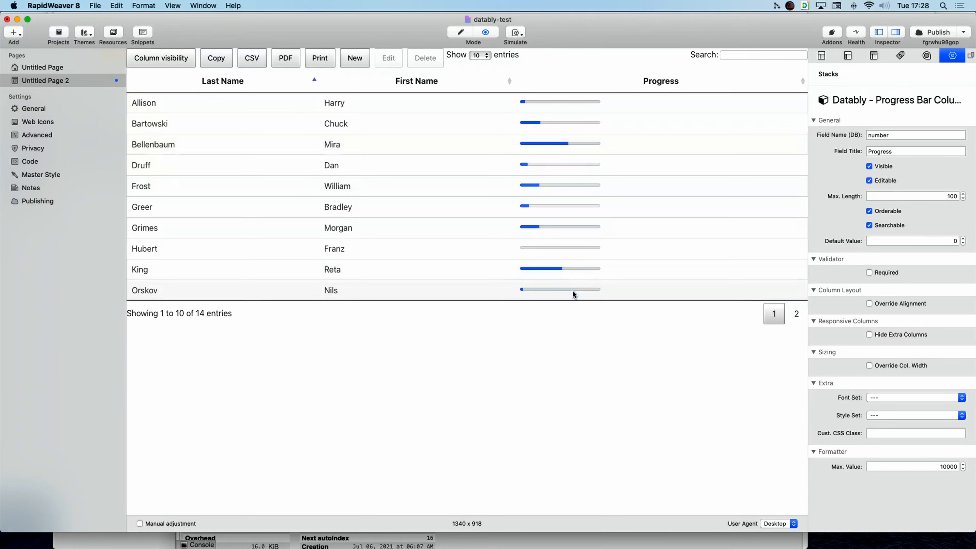
View the second page of progress bars, then switch back to edit mode.
left_click(797, 315)
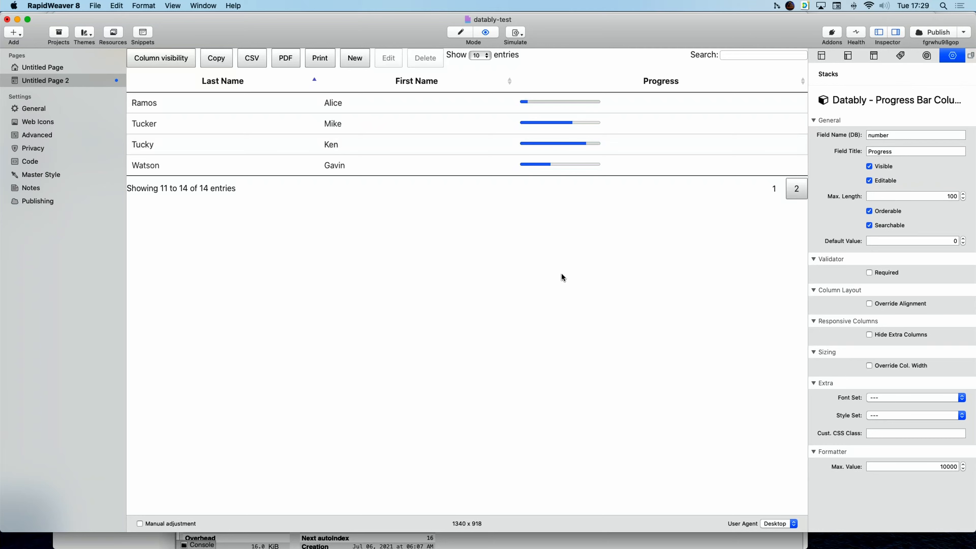
left_click(461, 32)
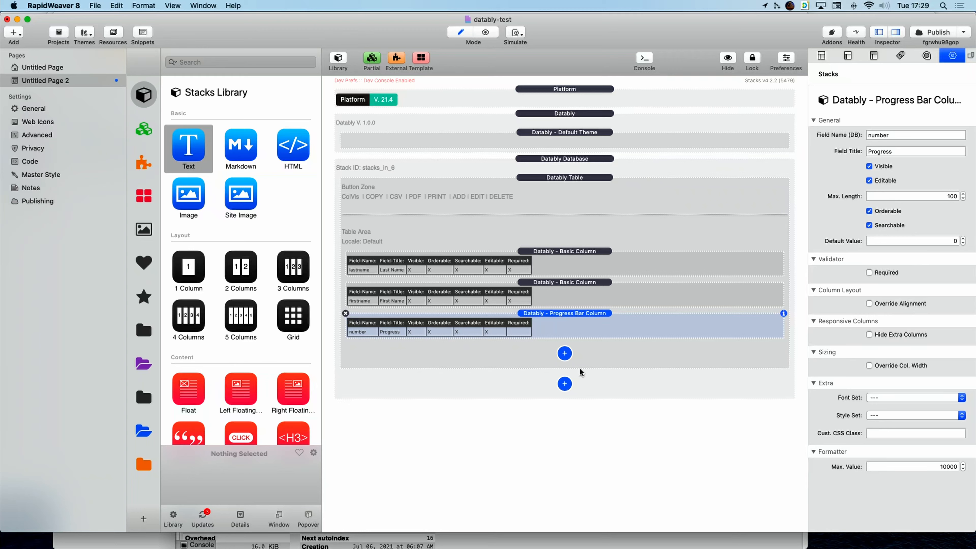
Add a Datably Table Translation stack with locale DE.
left_click(564, 354)
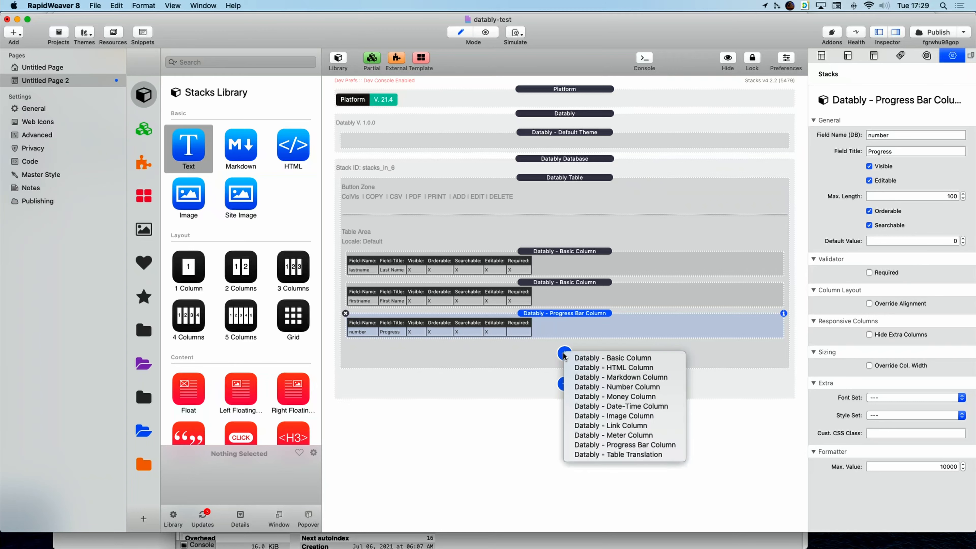
left_click(615, 454)
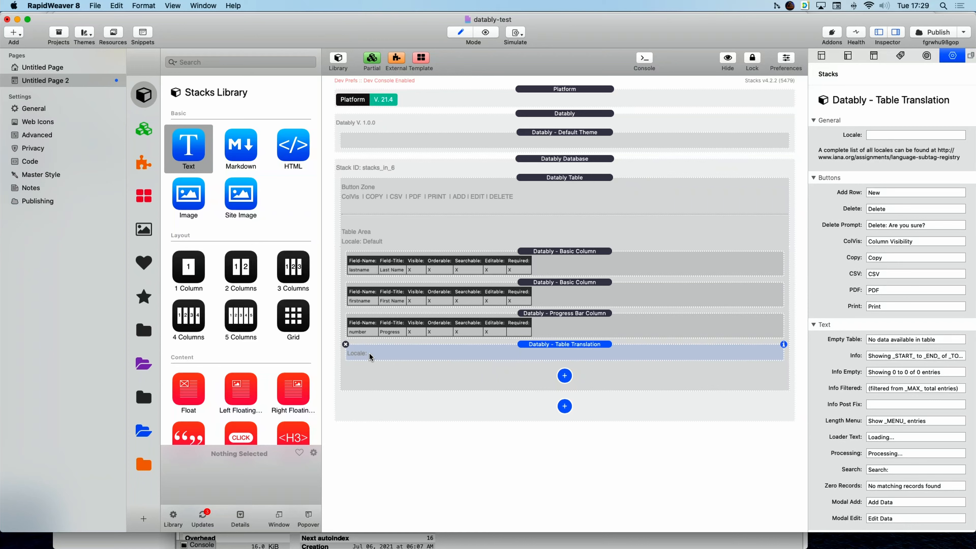
left_click(925, 136)
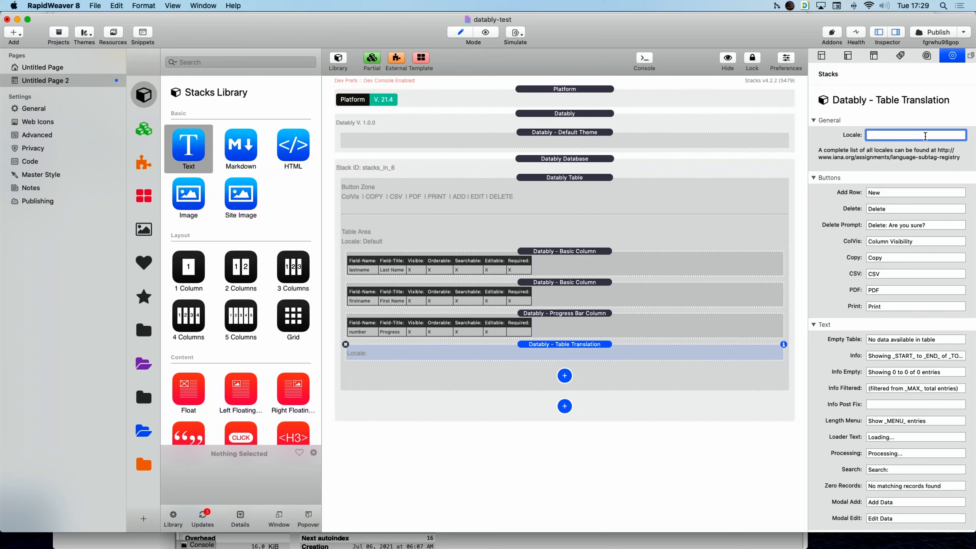
type("DE")
key("Return")
Set the Datably Table's translation to Custom with locale DE.
left_click(647, 199)
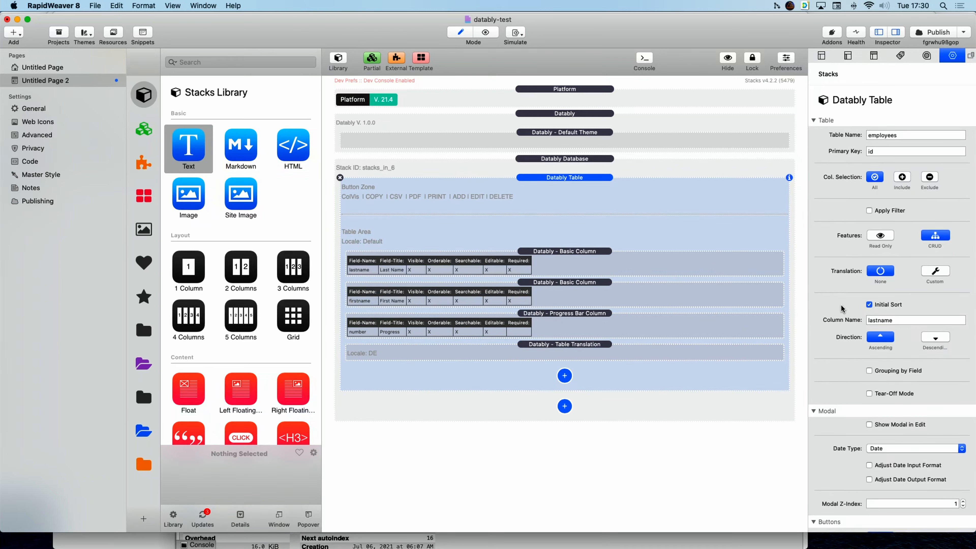
left_click(936, 271)
left_click(878, 297)
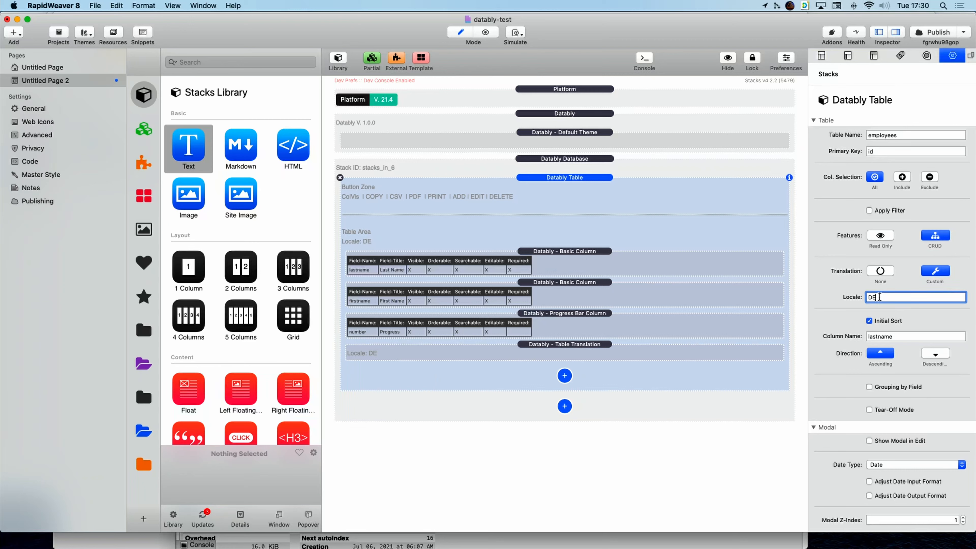
Enter German button labels Neu, Löschen, Wirklich löschen?, Kopie and Drucken in the Table Translation.
left_click(692, 355)
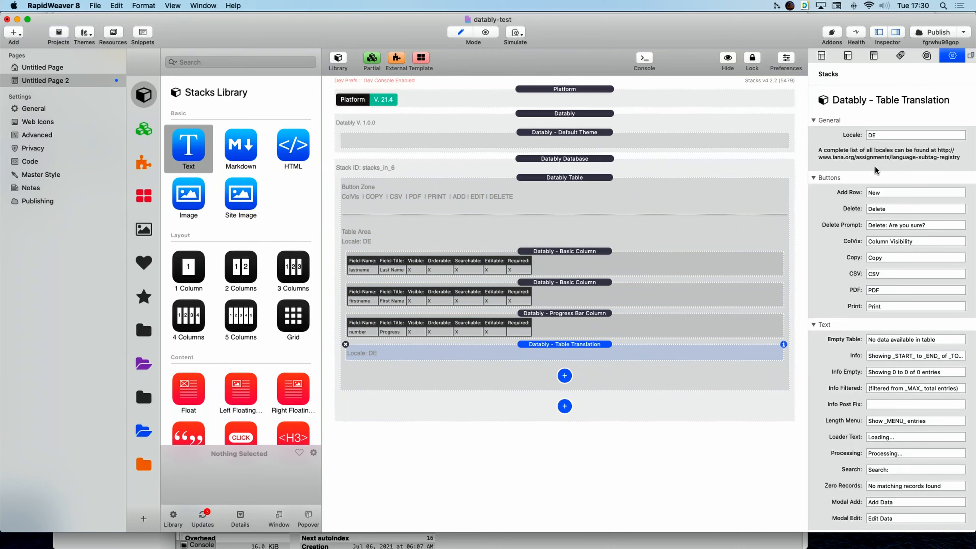
left_click(900, 195)
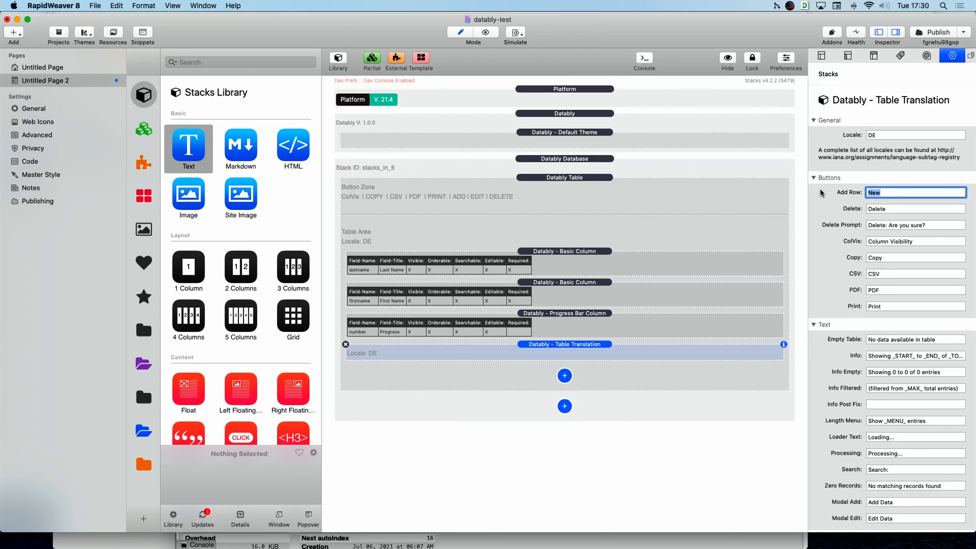
type("Neu")
key("Tab")
type("Löschen")
key("Tab")
type("Wirklich")
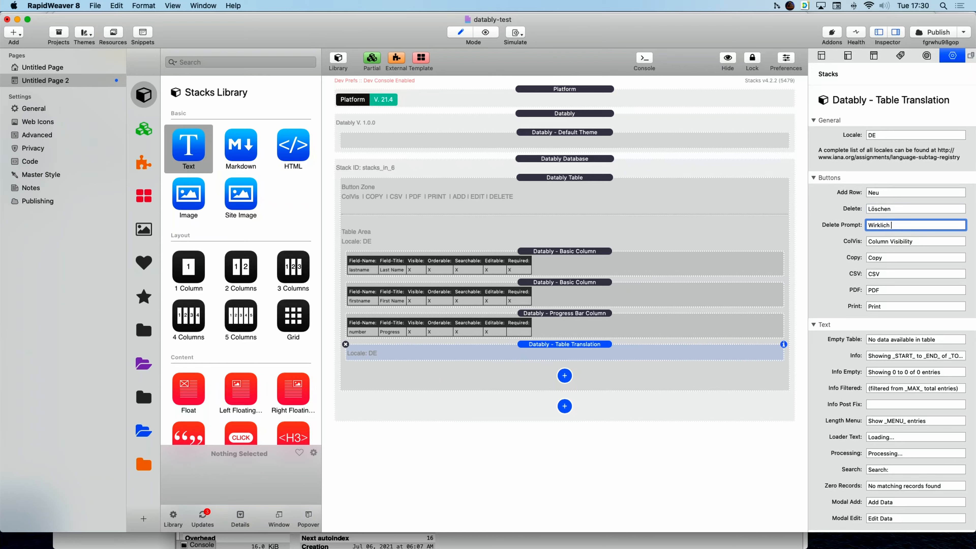
type(" löschen?")
key("Tab")
key("Tab")
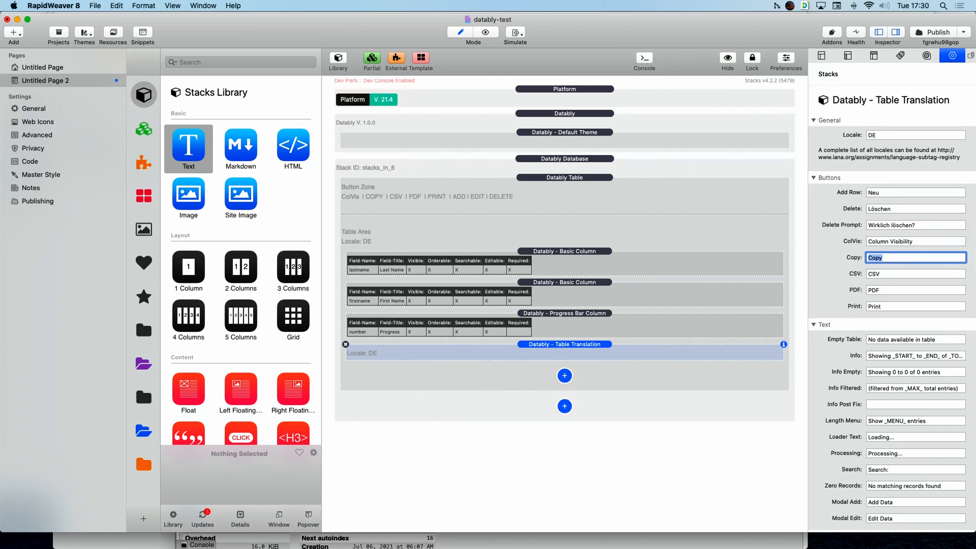
type("Kopie")
key("Tab")
key("Tab")
key("Tab")
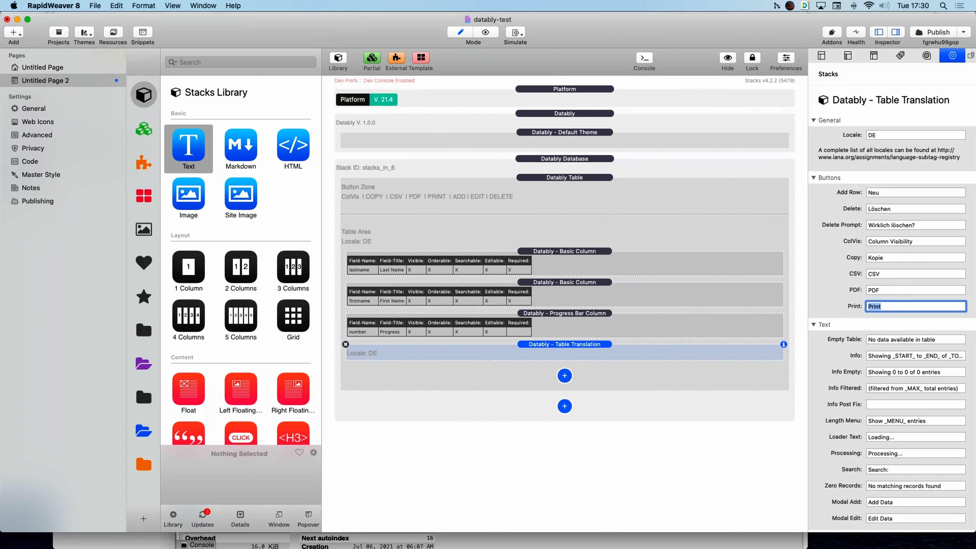
type("Drucken")
key("Return")
In the info text, replace Showing, to and of with Zeige, bis and von.
left_click(485, 33)
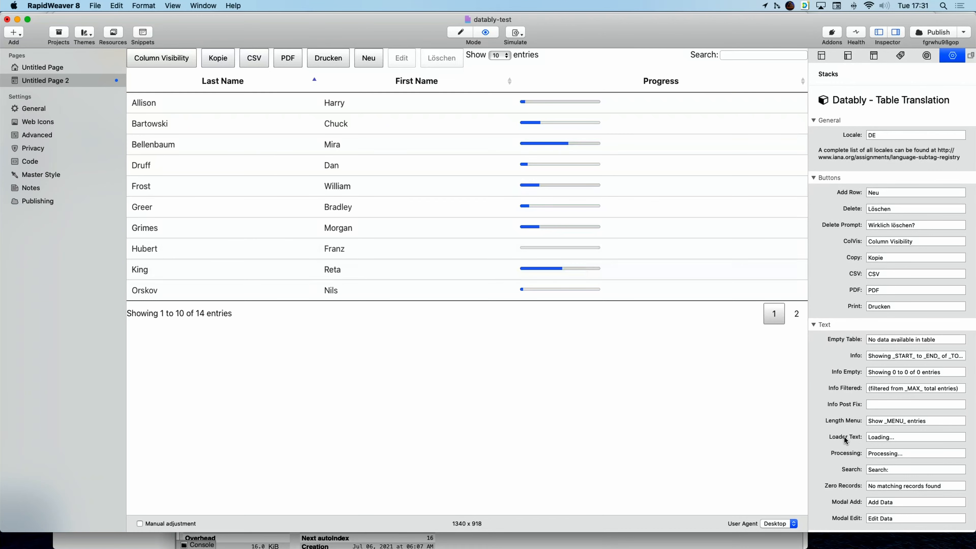
scroll(907, 449, "down", 5)
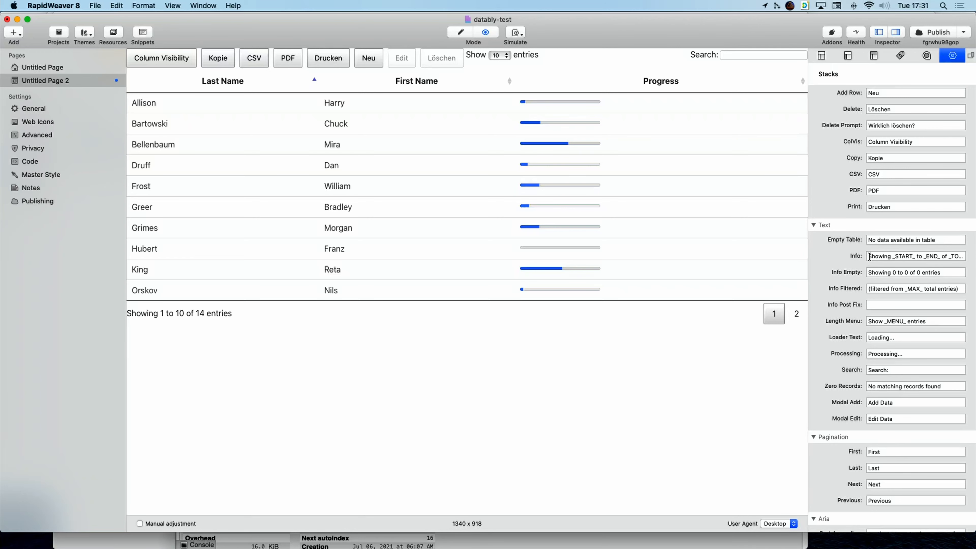
double_click(872, 256)
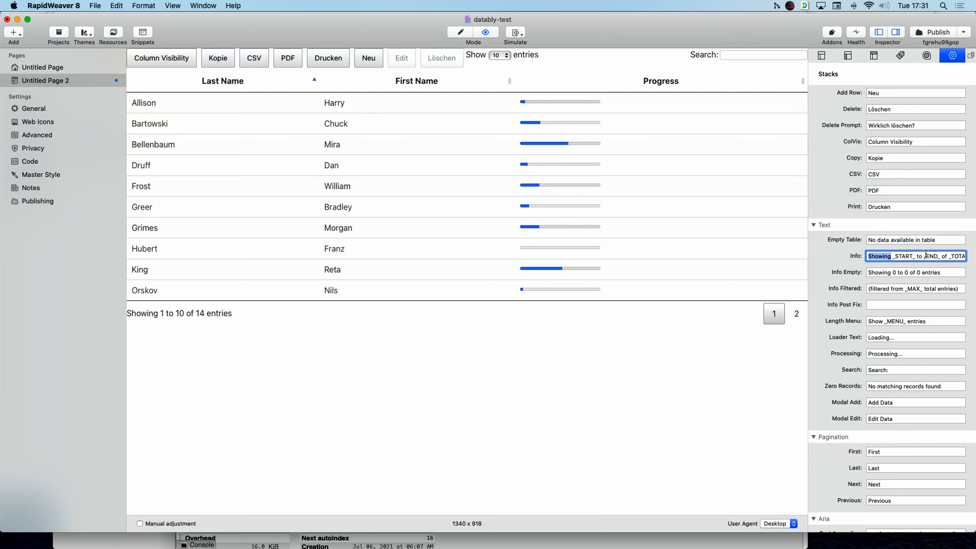
type("Zeige")
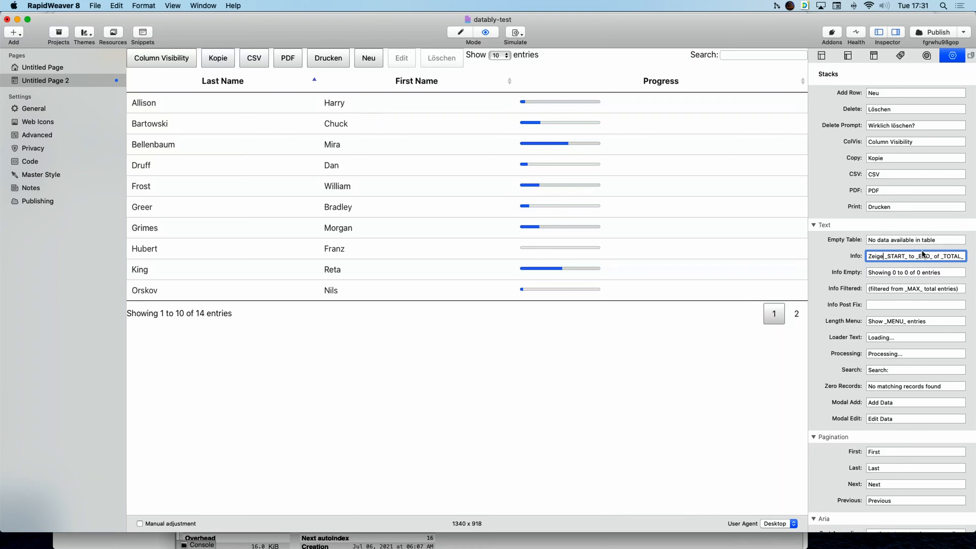
double_click(909, 255)
type("bis")
double_click(939, 256)
type("von")
key("Return")
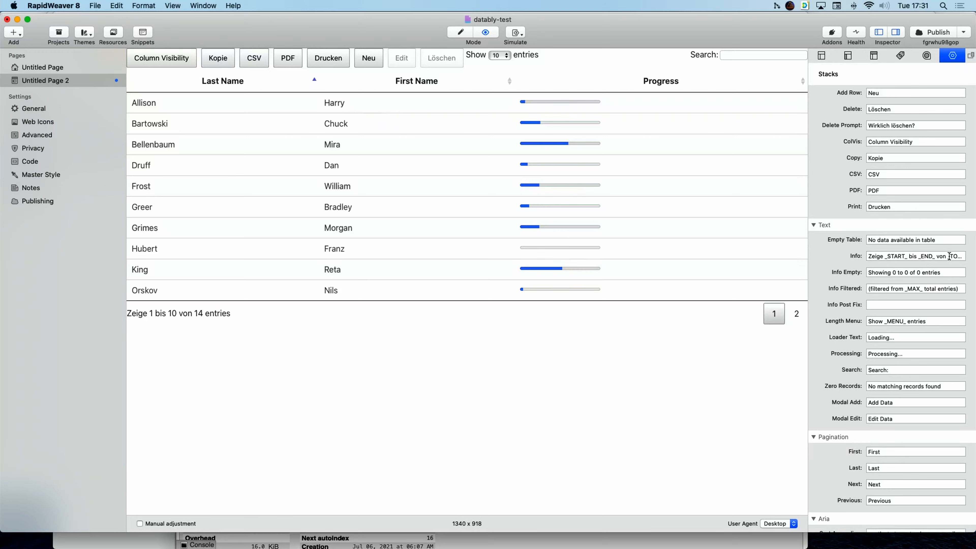
Replace the word entries with Einträgen in the info text.
left_click(949, 255)
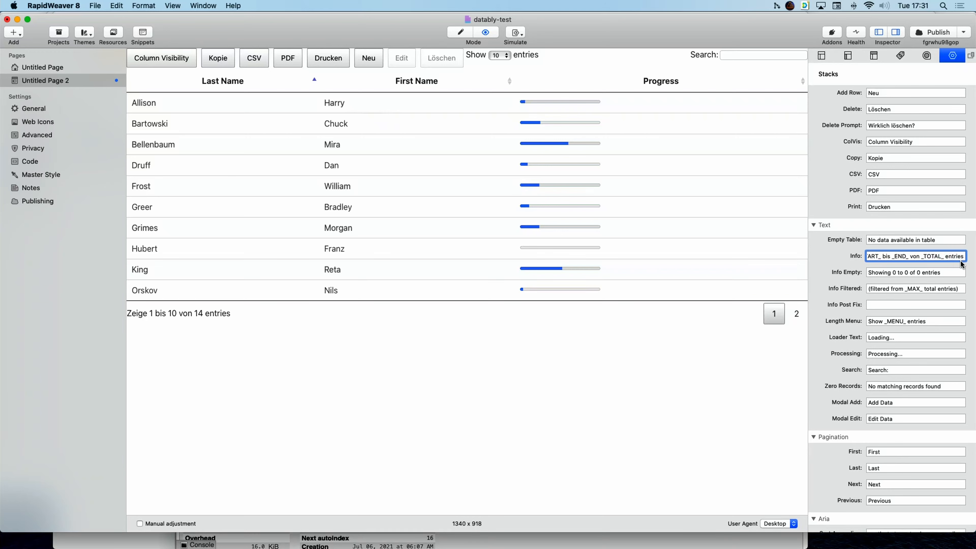
double_click(955, 257)
type("Einträgen")
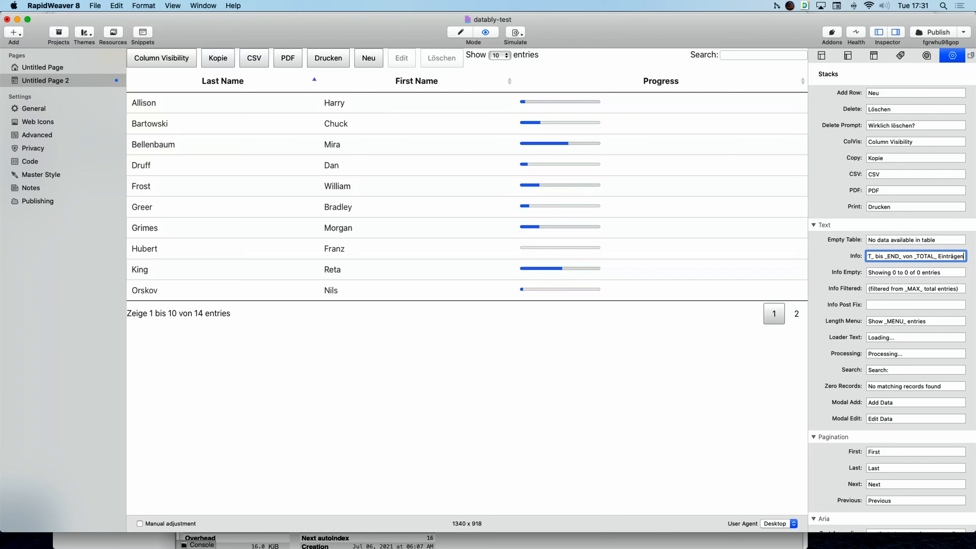
key("Return")
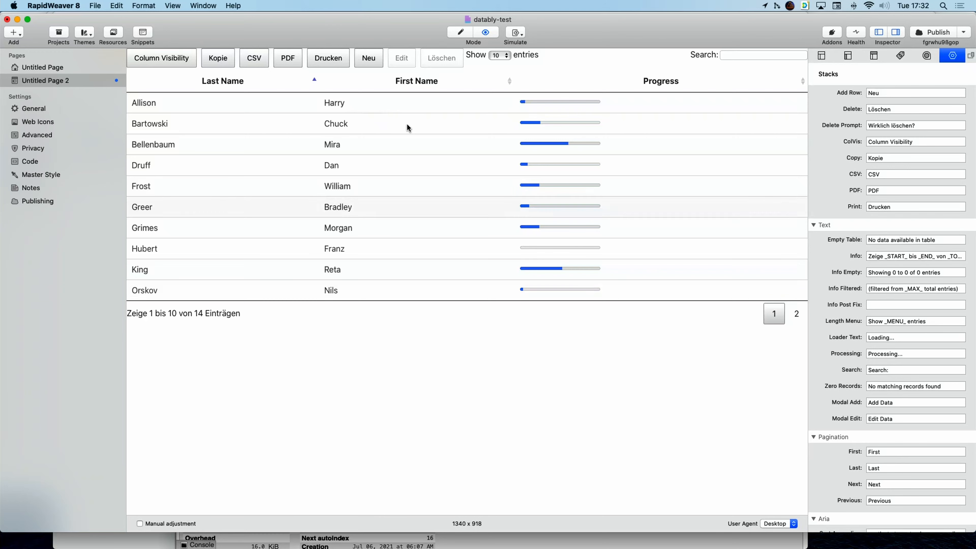
Return RapidWeaver to edit mode and bring Safari to the front.
left_click(461, 30)
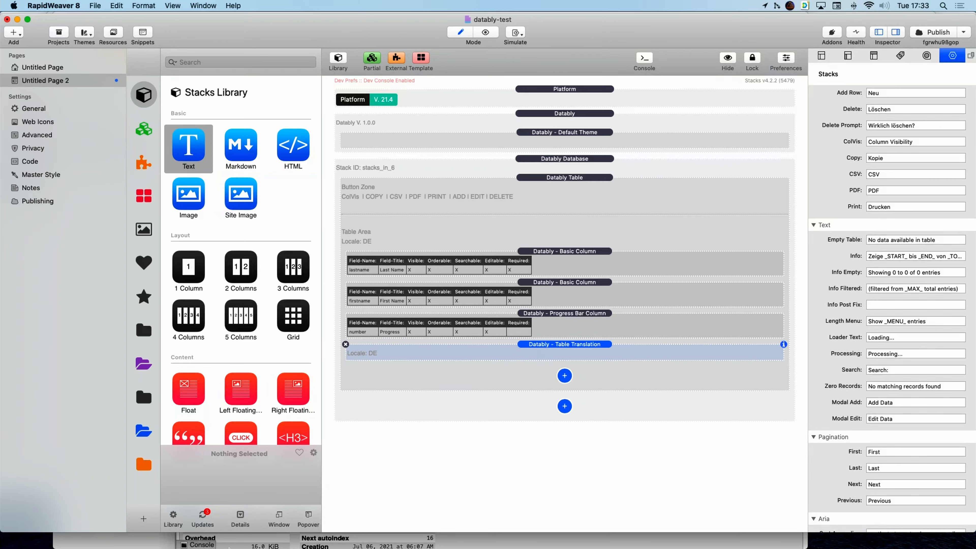
mouse_move(187, 537)
left_click(104, 530)
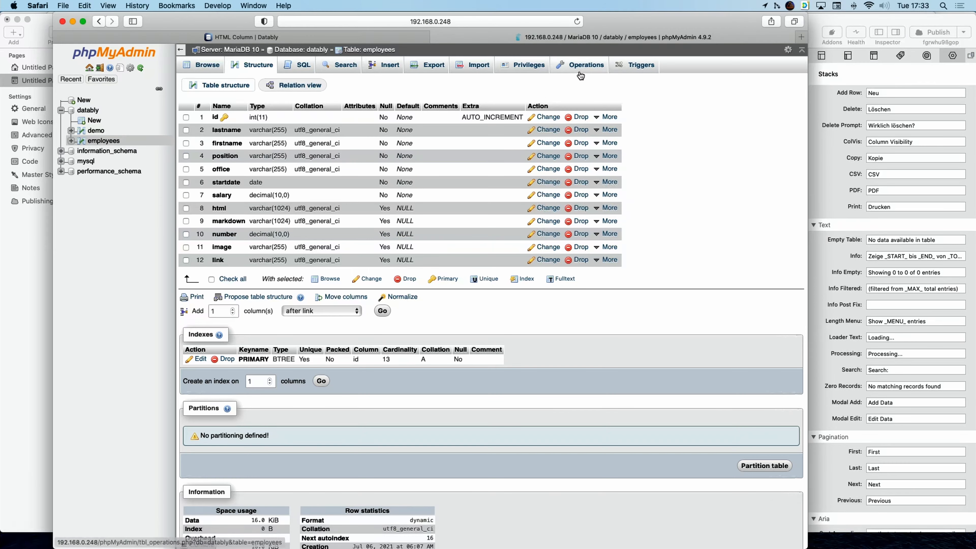
Open Datably's Documentation > Security Considerations page.
left_click(238, 37)
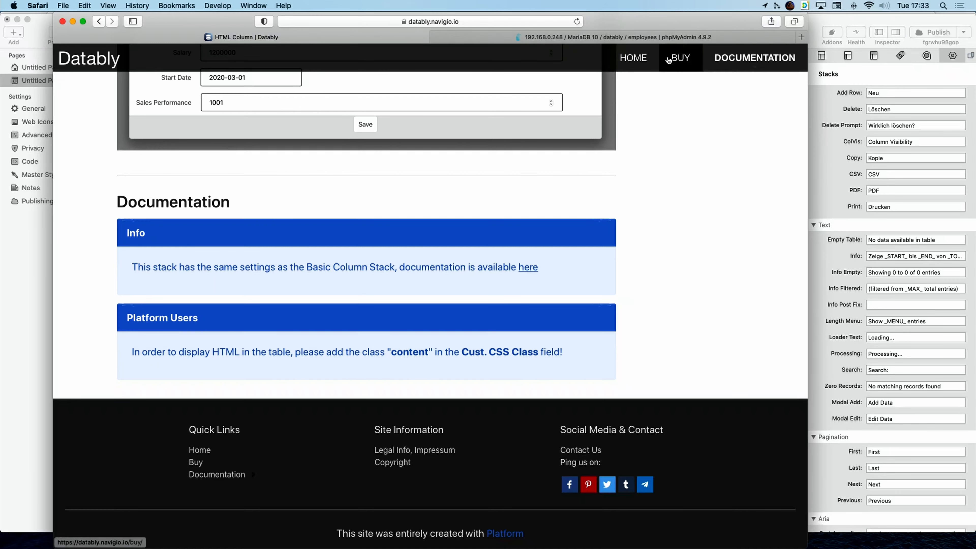
mouse_move(762, 58)
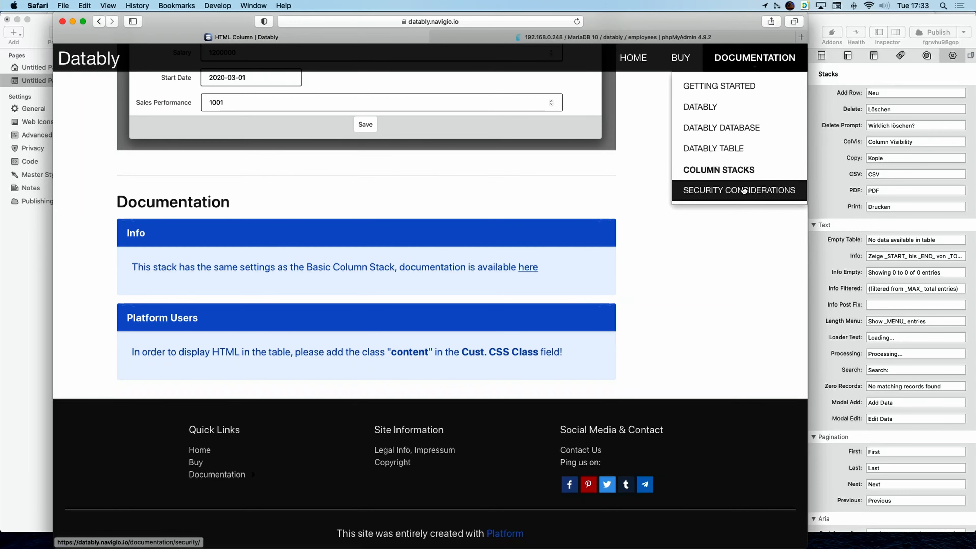
left_click(740, 192)
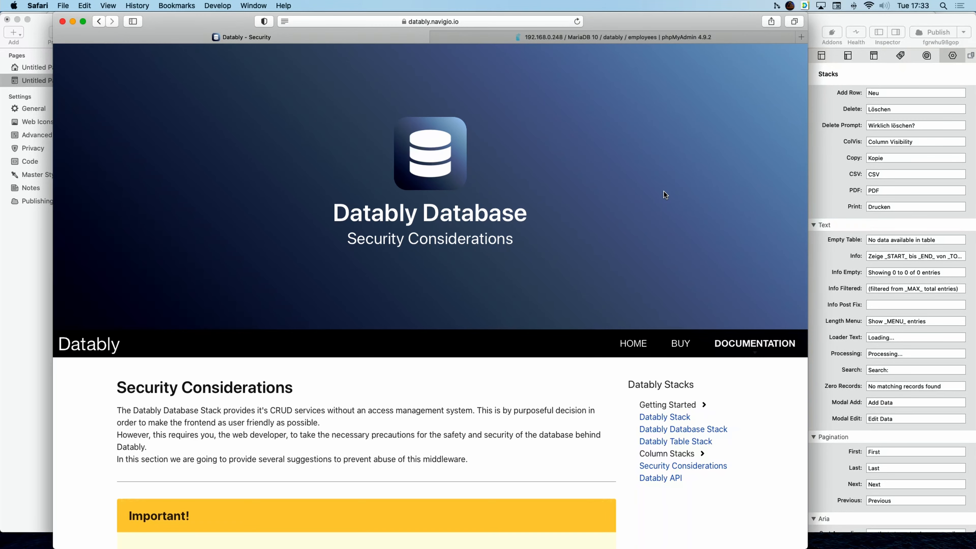
Read through the security page and follow the Gatekeeper link to gk.navigio.io.
scroll(664, 192, "down", 3)
scroll(665, 194, "down", 5)
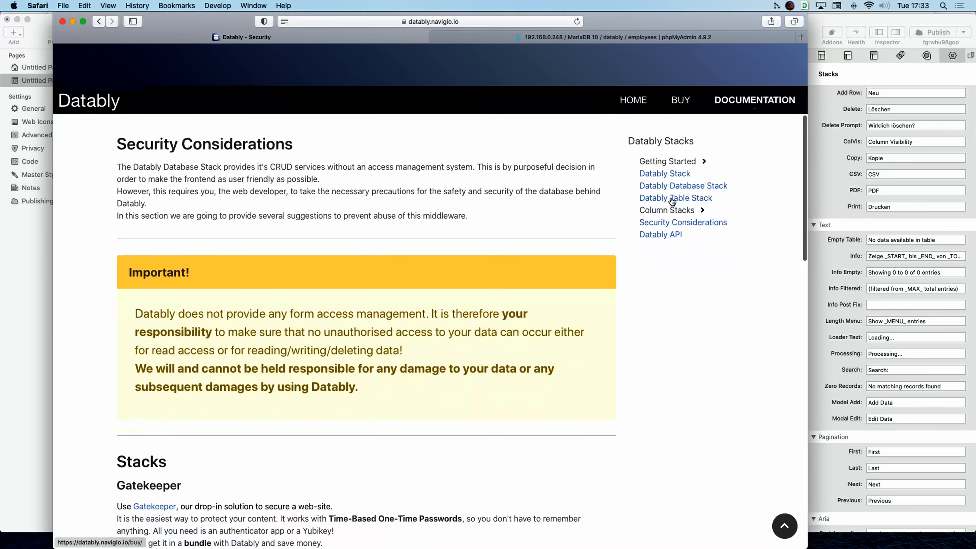
scroll(721, 248, "down", 3)
scroll(721, 248, "up", 2)
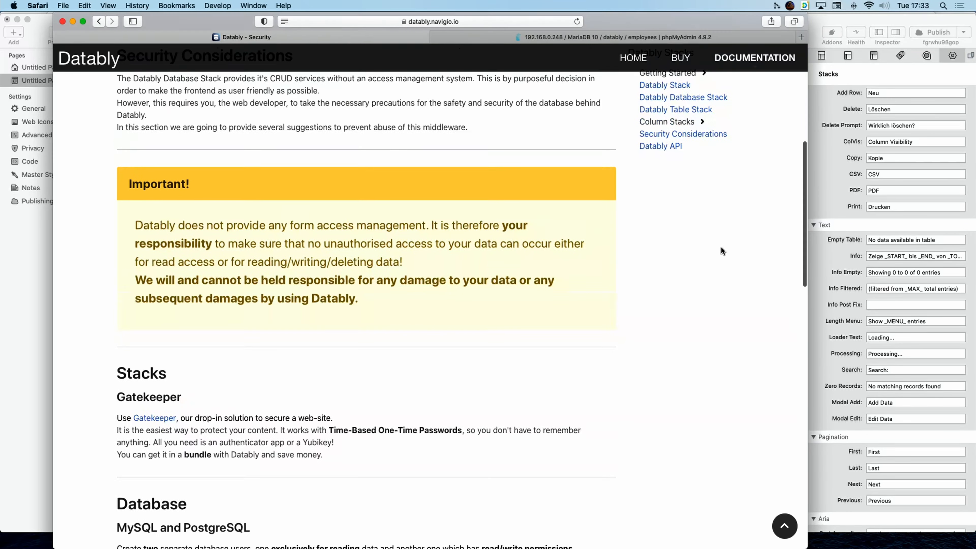
scroll(721, 248, "down", 10)
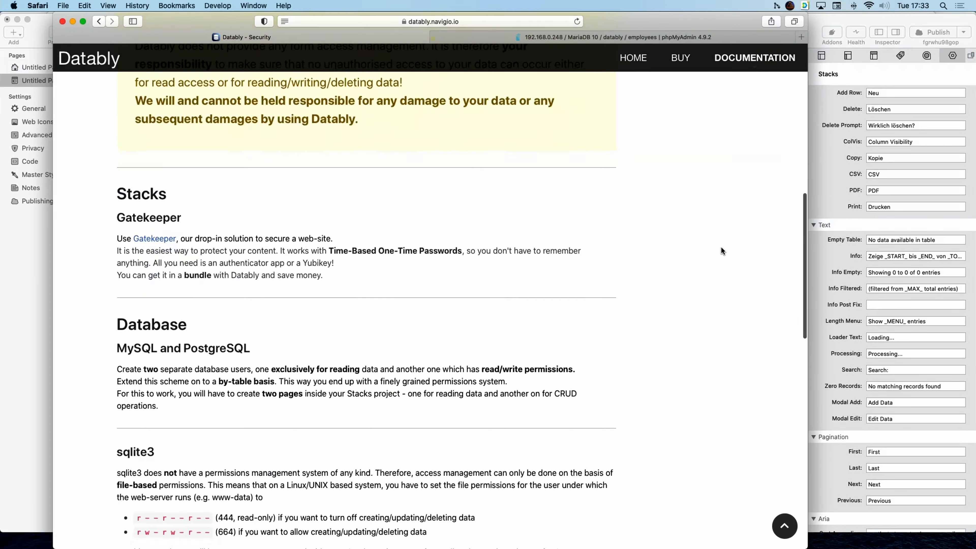
scroll(720, 247, "down", 11)
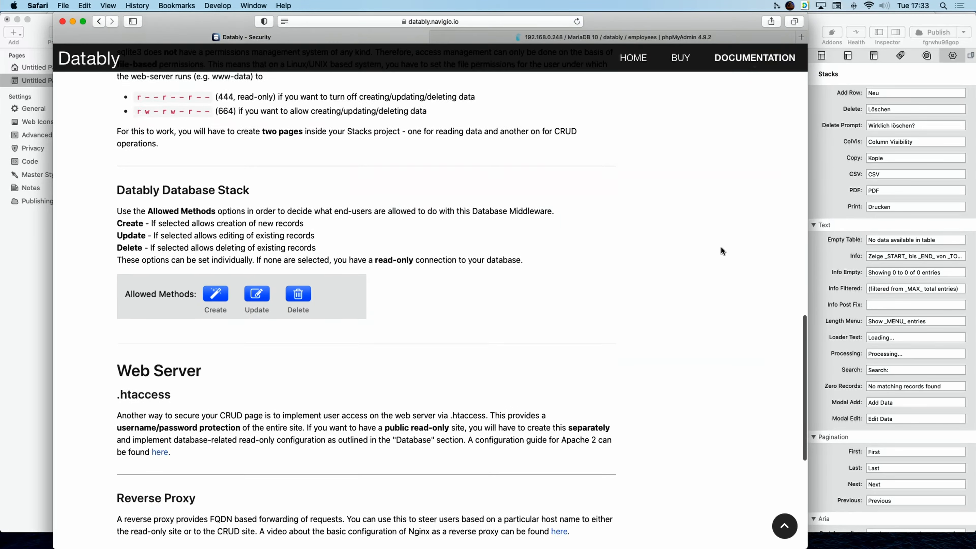
scroll(720, 250, "up", 20)
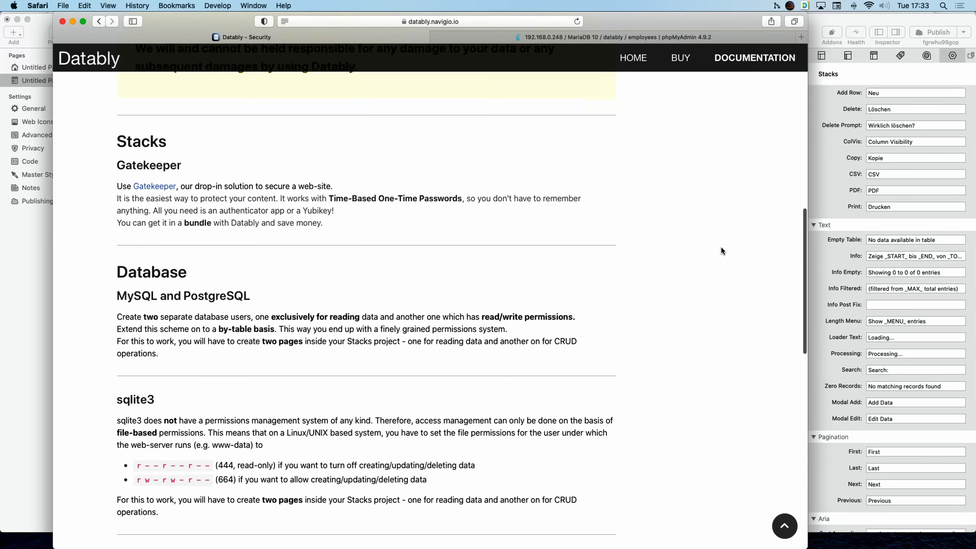
scroll(720, 250, "up", 2)
scroll(721, 249, "down", 1)
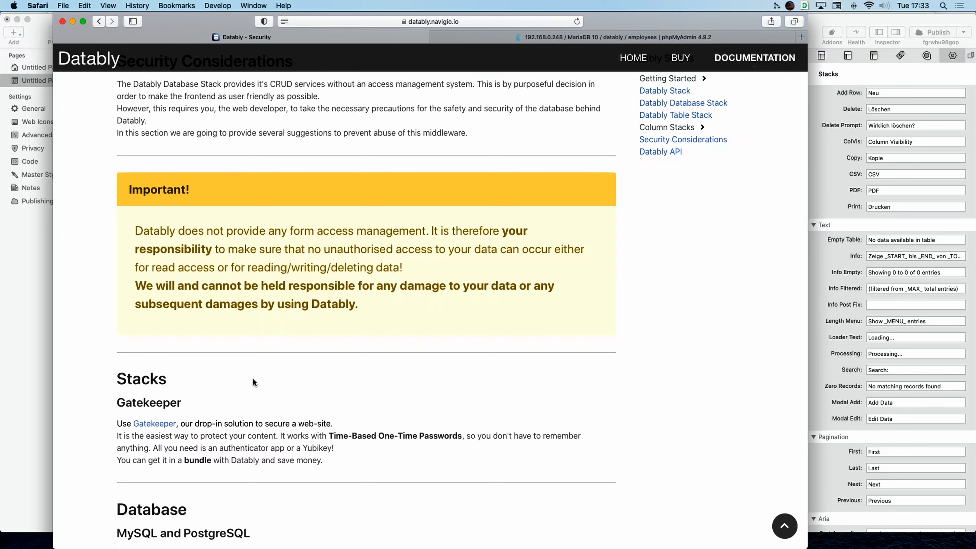
left_click(155, 426)
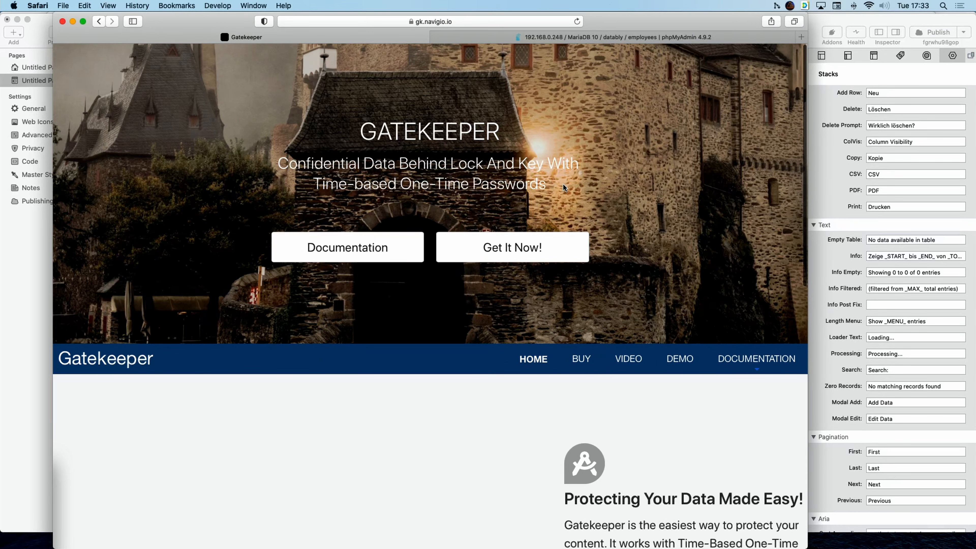
Browse the Gatekeeper home page and its Documentation menu, then return to the RapidWeaver project.
scroll(538, 357, "down", 6)
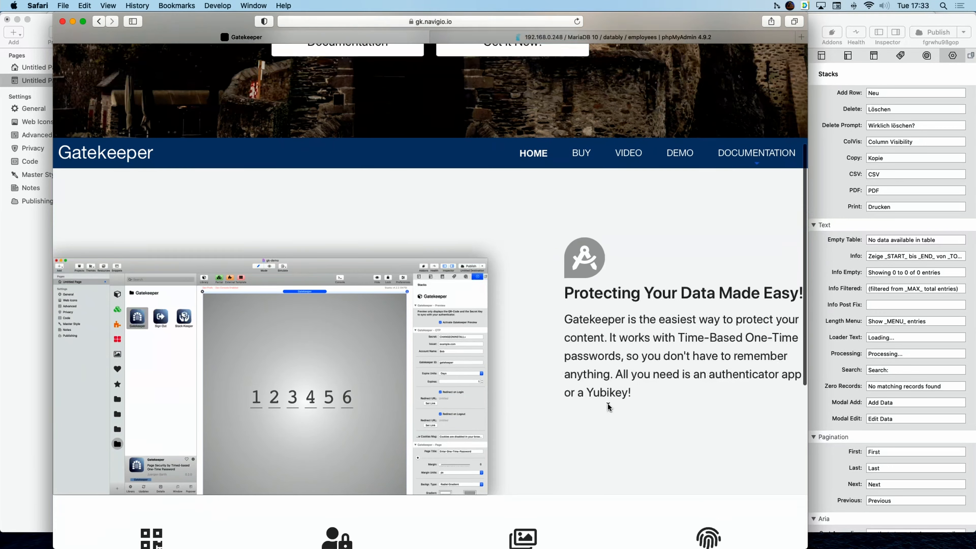
scroll(612, 409, "down", 5)
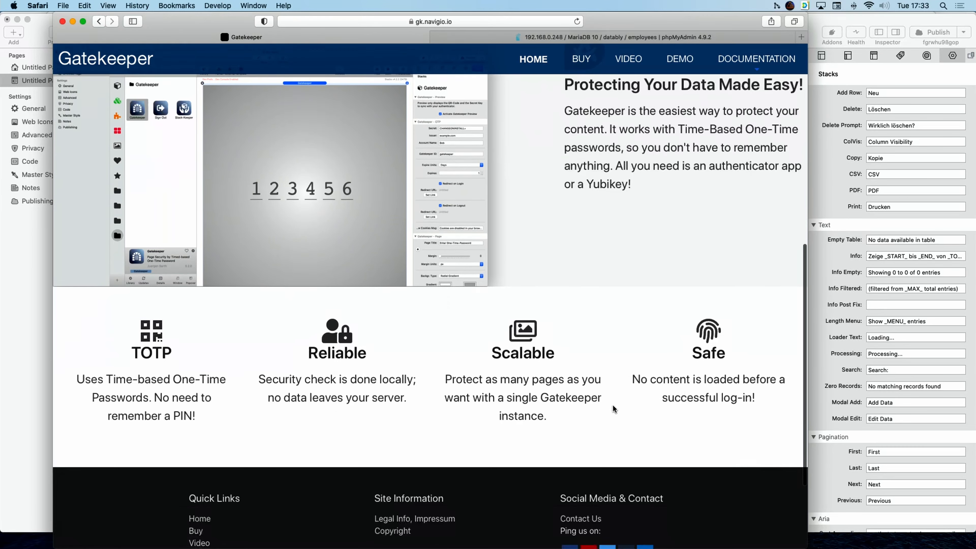
scroll(613, 408, "up", 5)
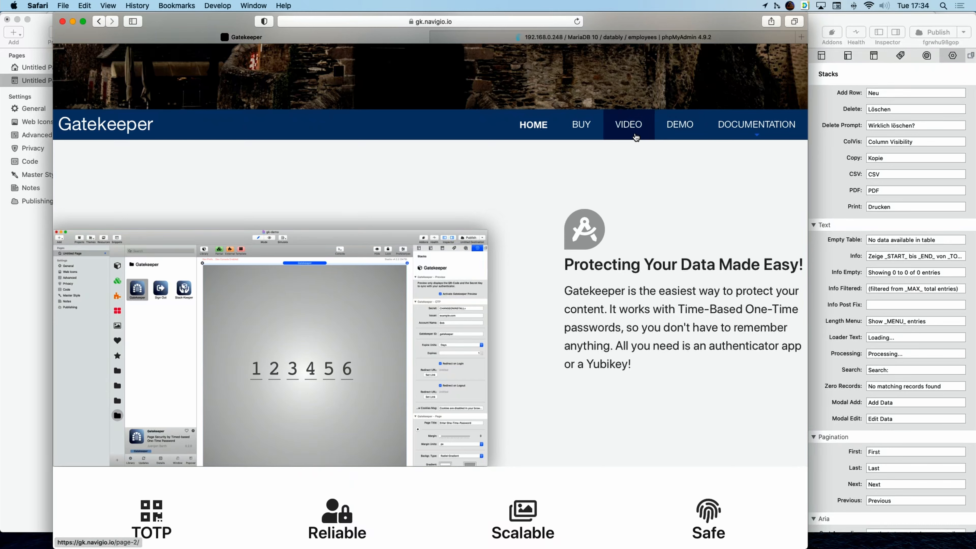
mouse_move(770, 126)
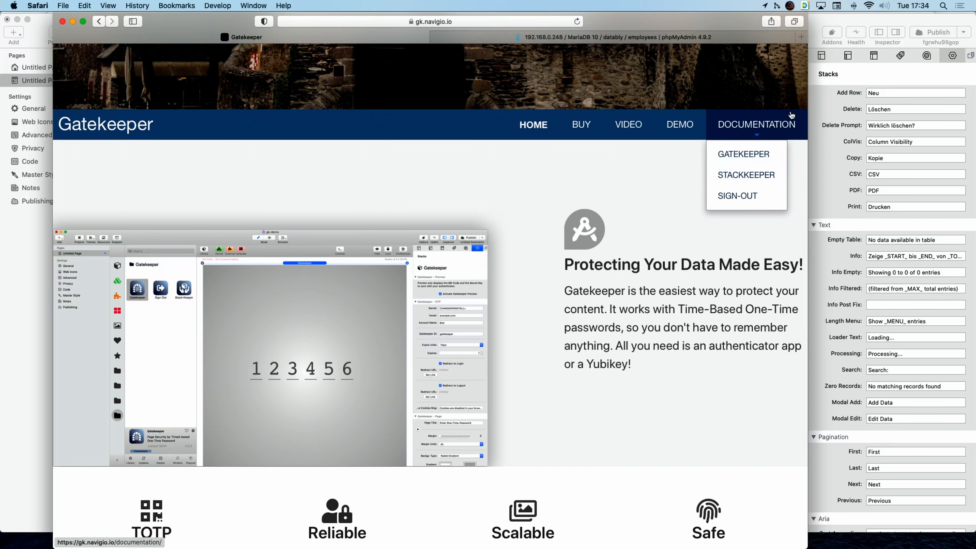
left_click(860, 24)
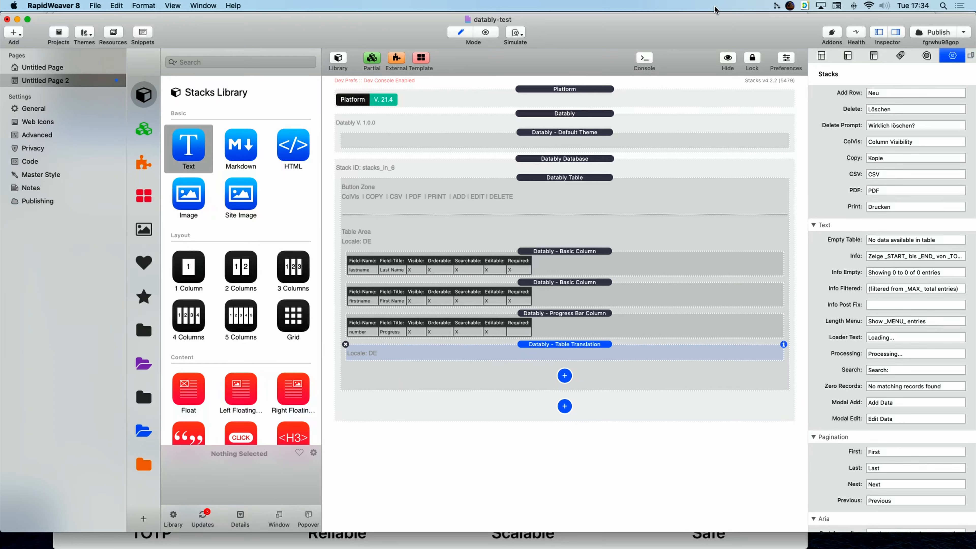
Place the Gatekeeper stack at the top of the page and hide its preview.
left_click(142, 431)
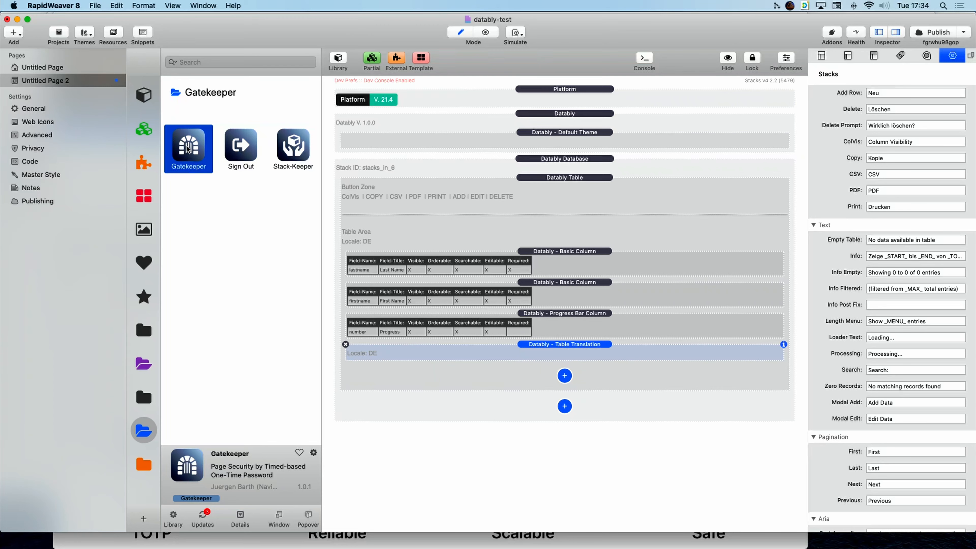
left_click_drag(188, 153, 556, 89)
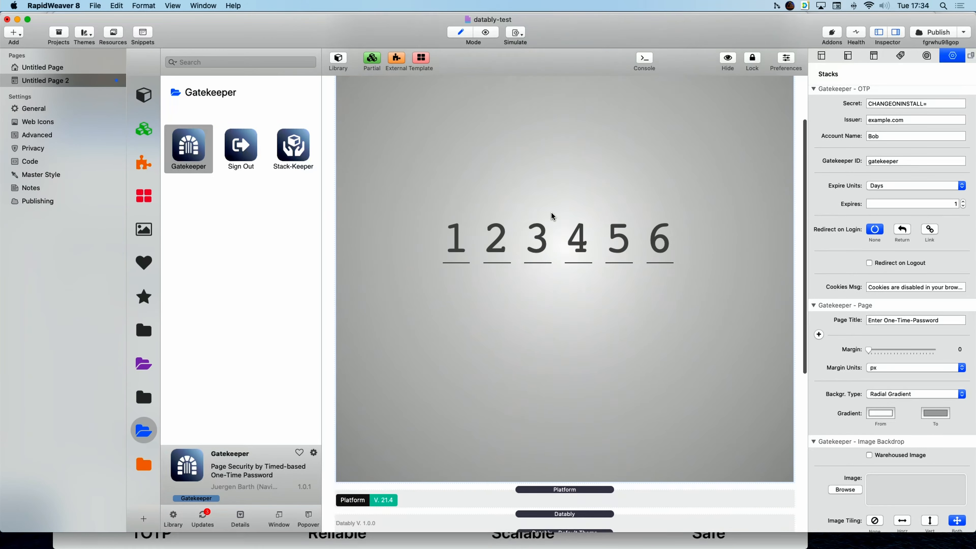
scroll(551, 215, "down", 6)
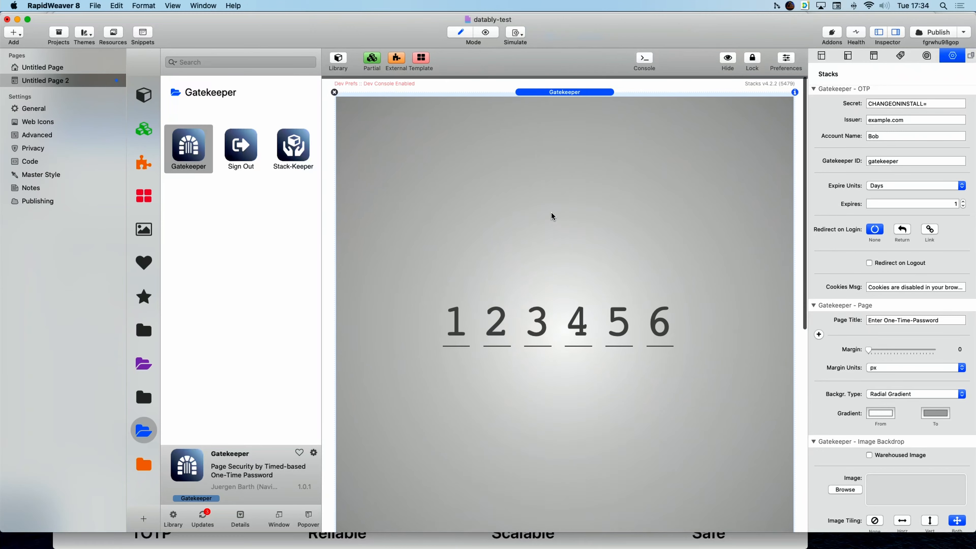
scroll(636, 164, "down", 1)
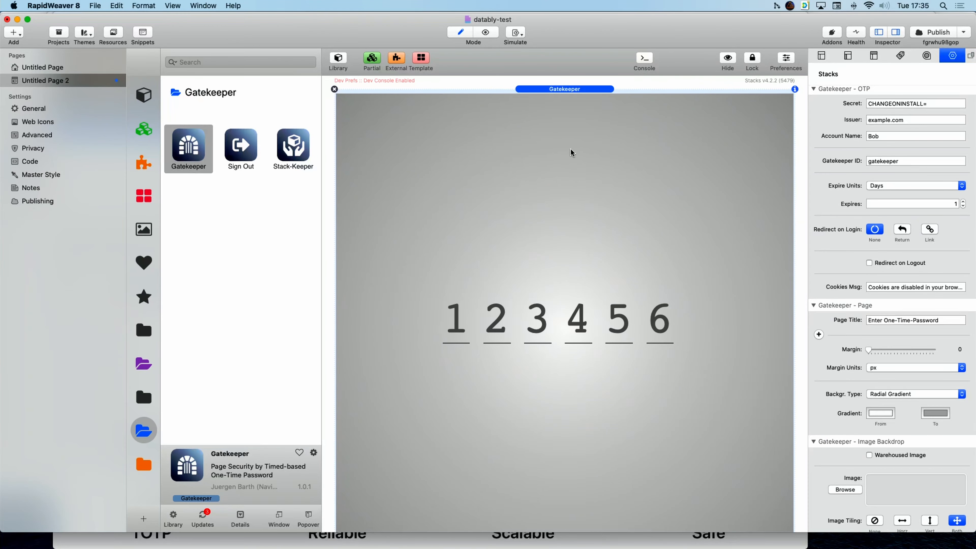
left_click(727, 60)
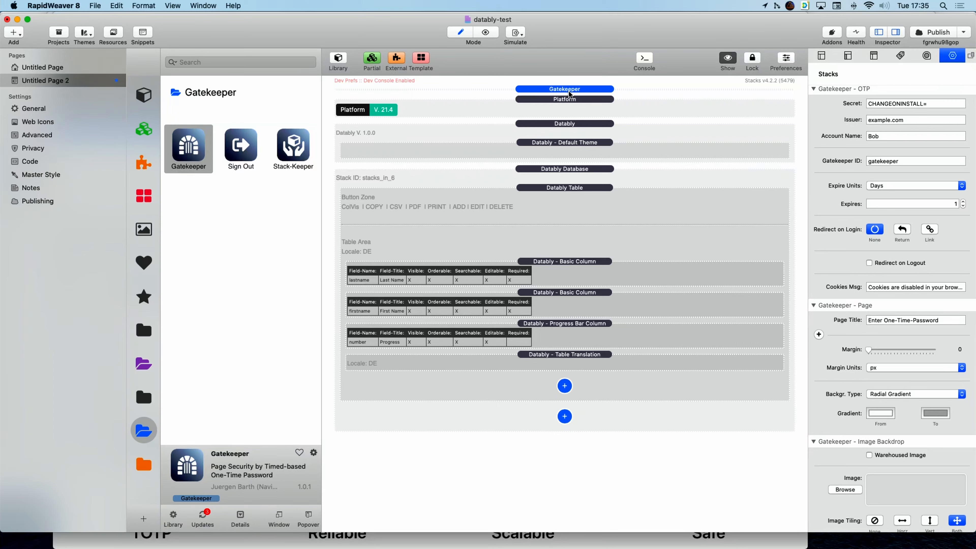
Check the Platform and Gatekeeper stack settings, preview the page, and show the Platform stacks.
left_click(634, 103)
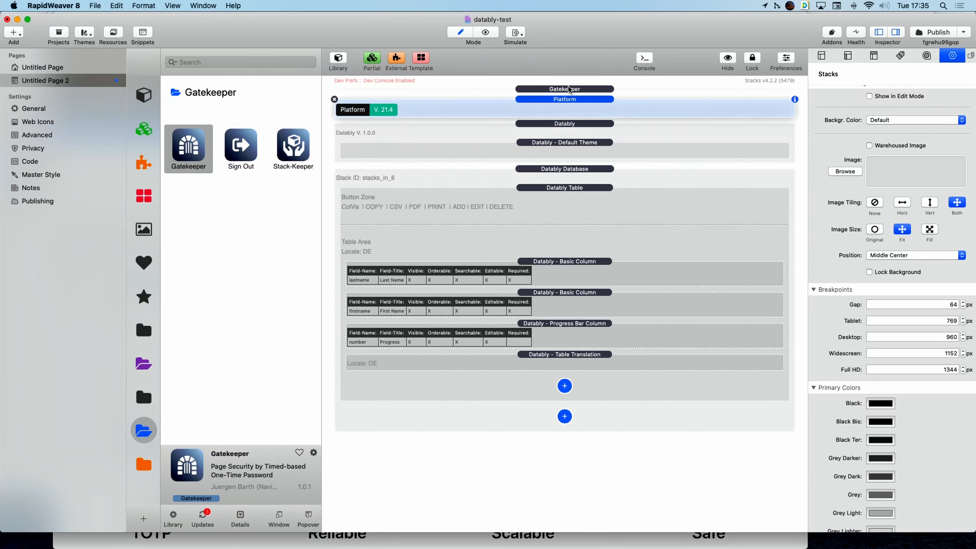
left_click(723, 96)
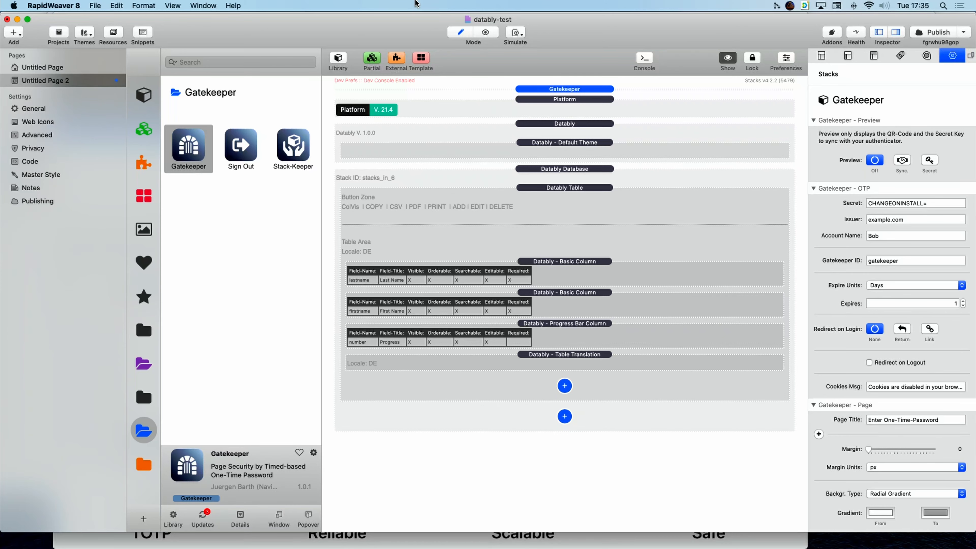
left_click(483, 31)
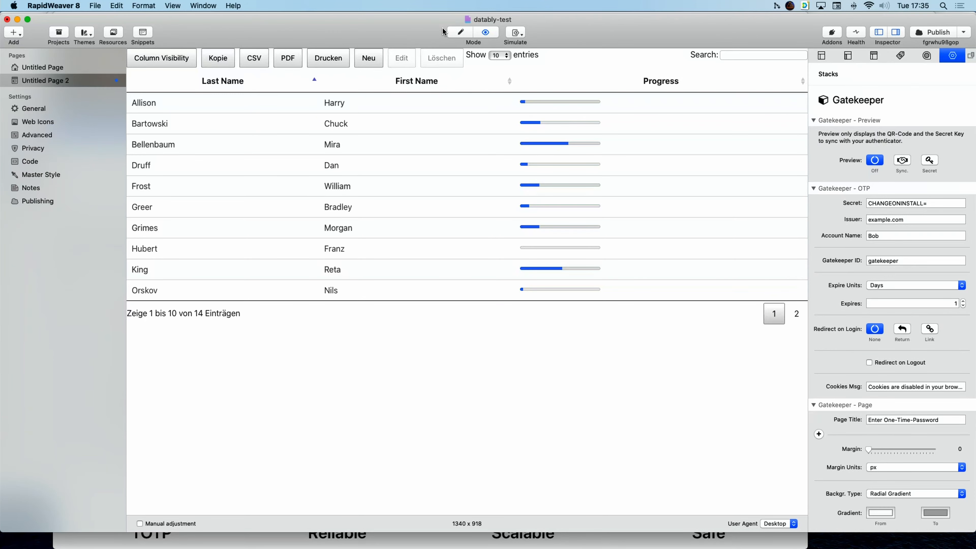
left_click(457, 33)
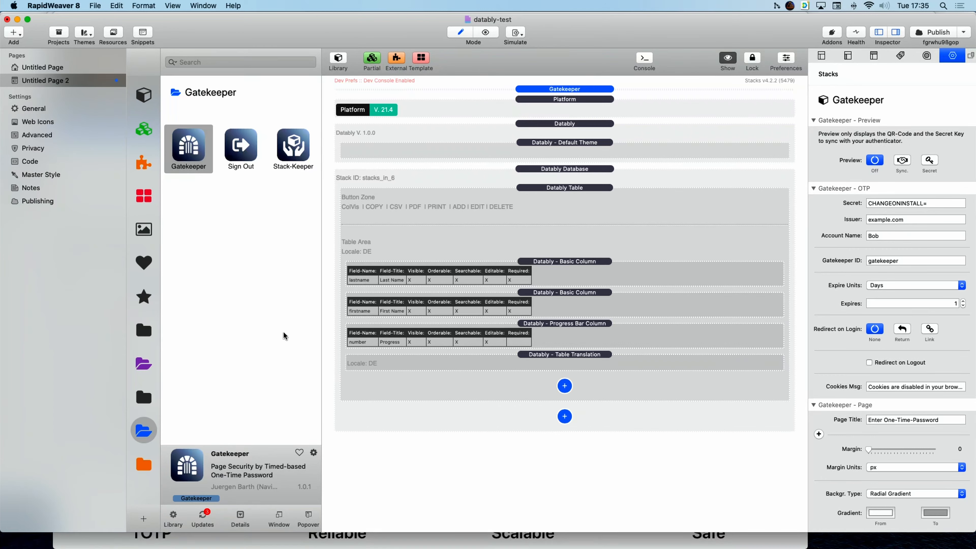
left_click(141, 365)
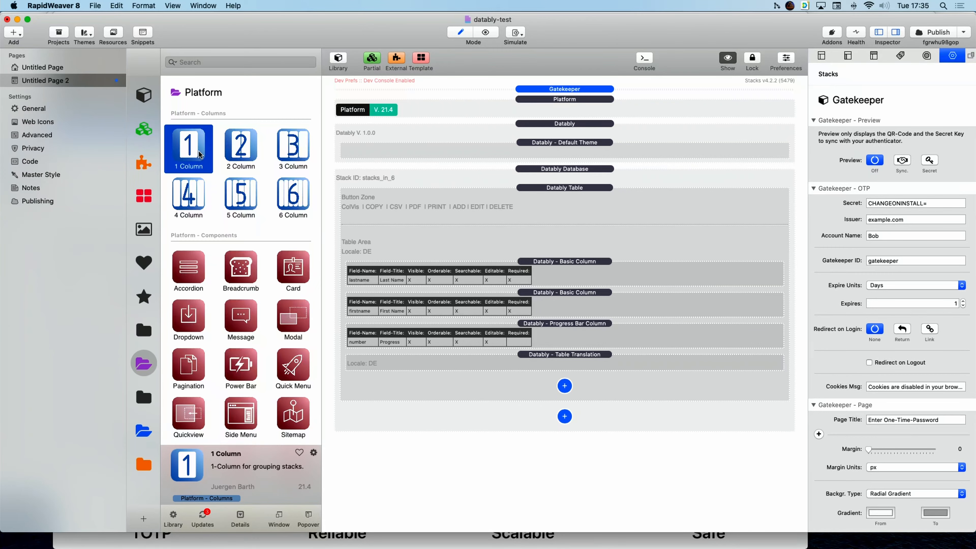
Wrap the Datably Table in a new 1 Column stack with 20px padding.
left_click_drag(198, 152, 538, 189)
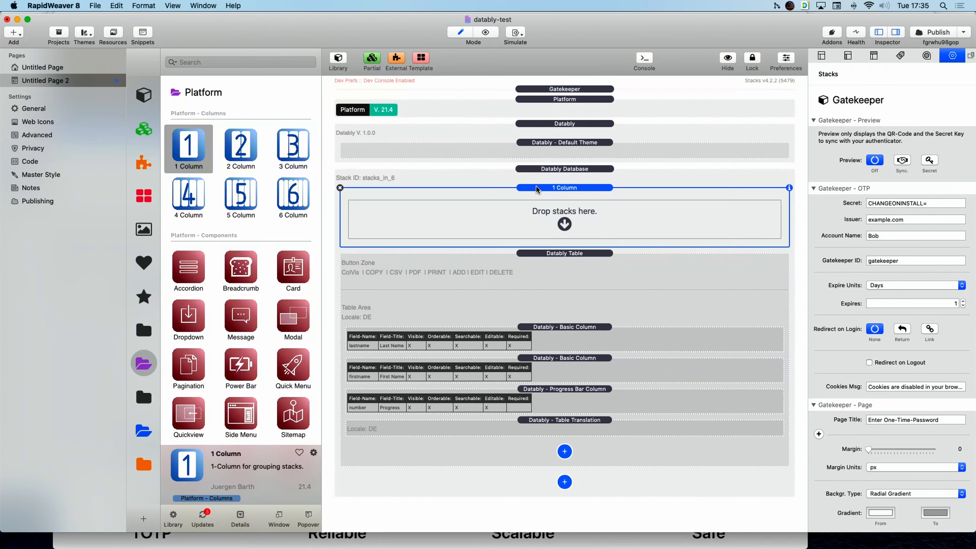
left_click_drag(570, 259, 576, 233)
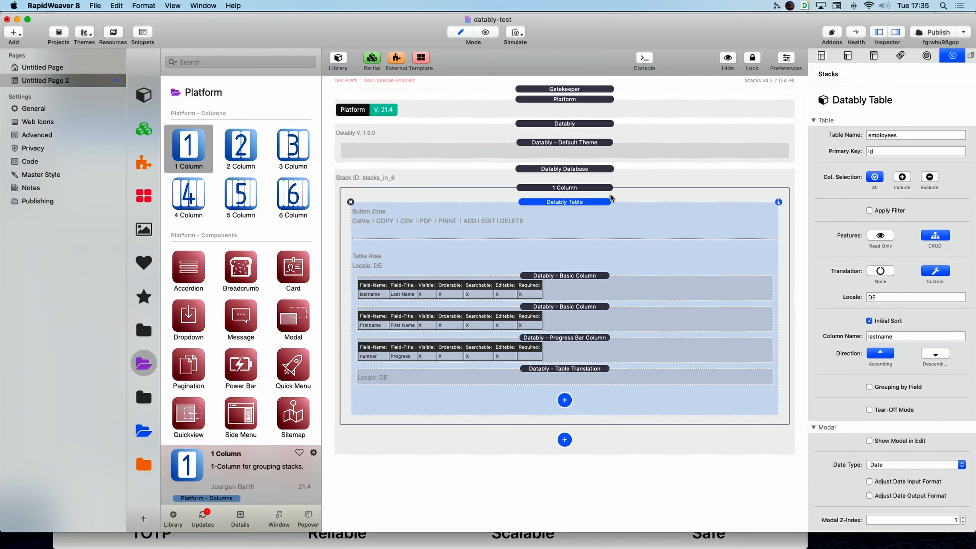
left_click(589, 190)
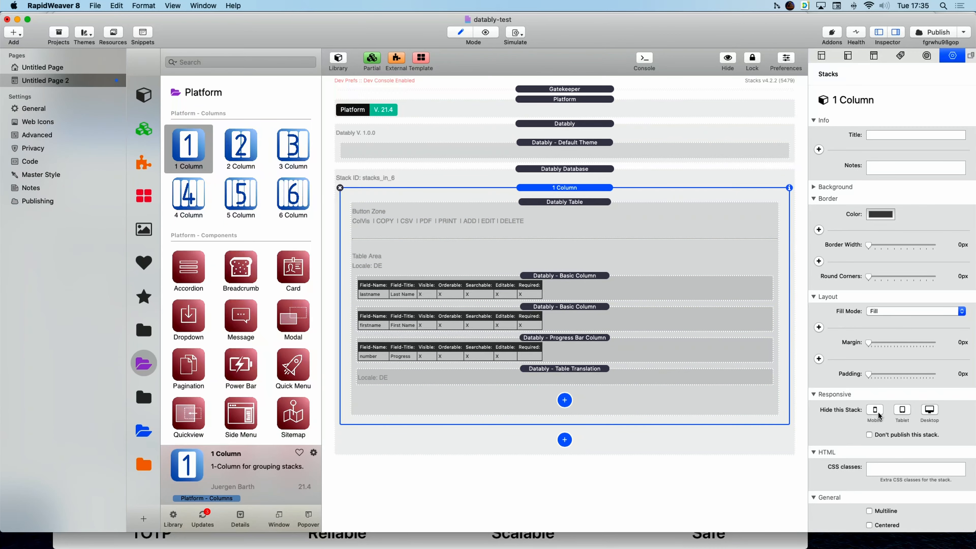
left_click_drag(869, 375, 974, 372)
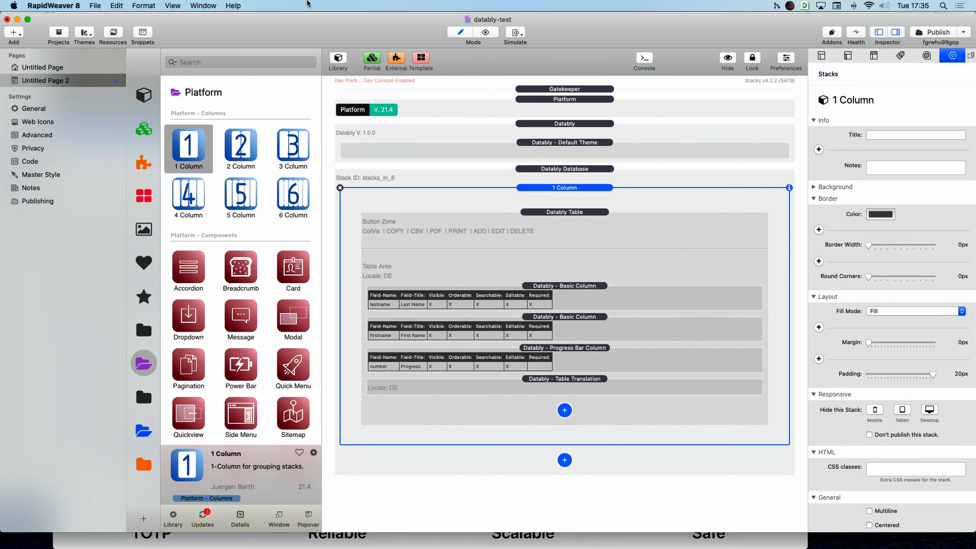
Preview the page, go back to editing, and select the Gatekeeper stack.
left_click(486, 32)
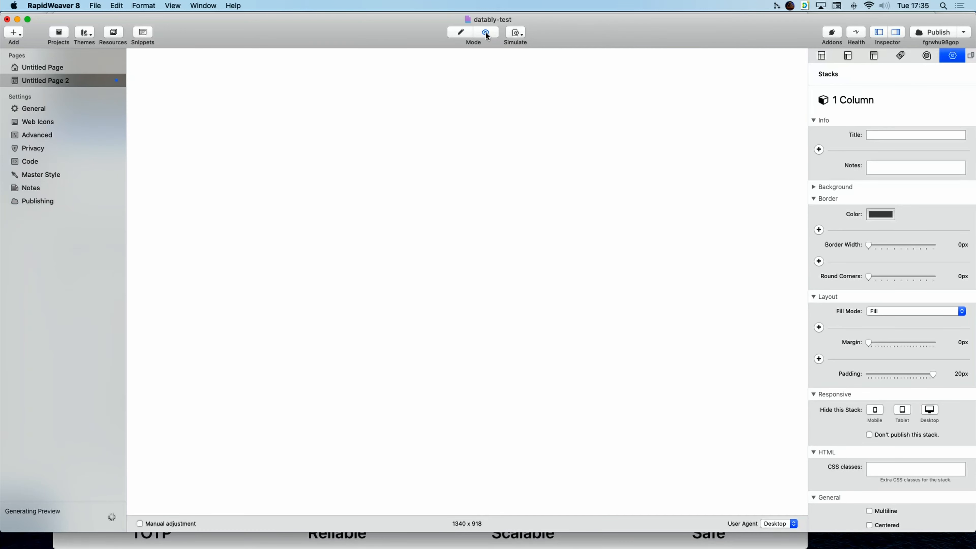
left_click(457, 33)
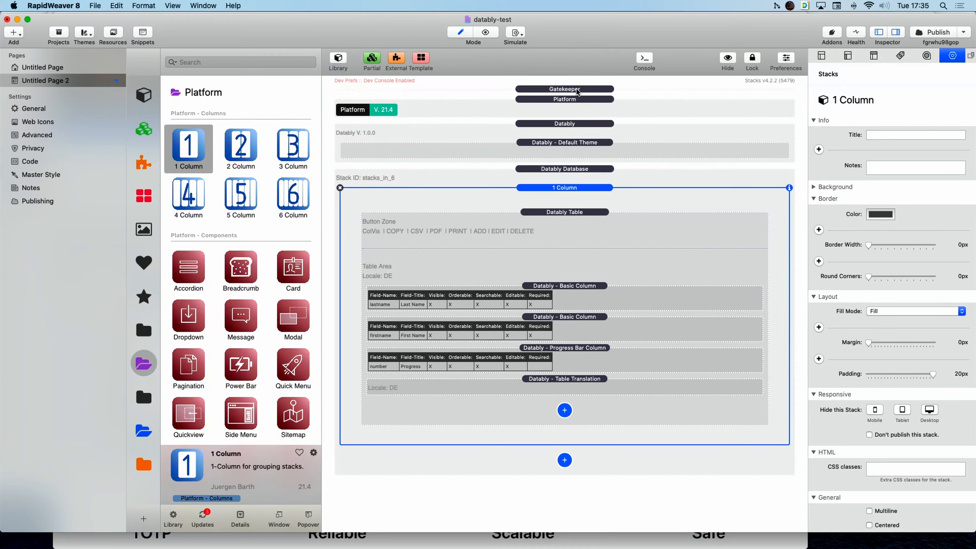
left_click(589, 91)
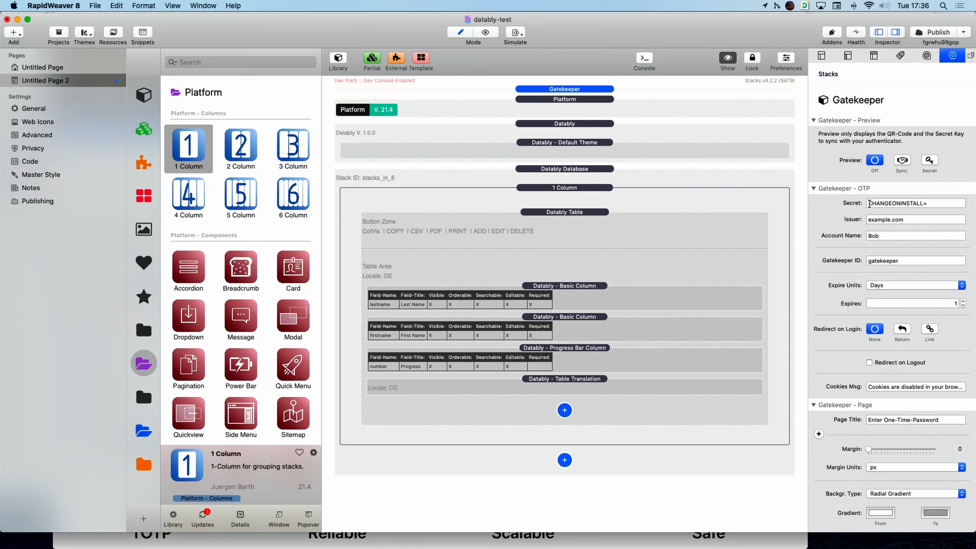
Set the Gatekeeper preview to Secret and generate a new secret key in Preview mode.
mouse_move(931, 205)
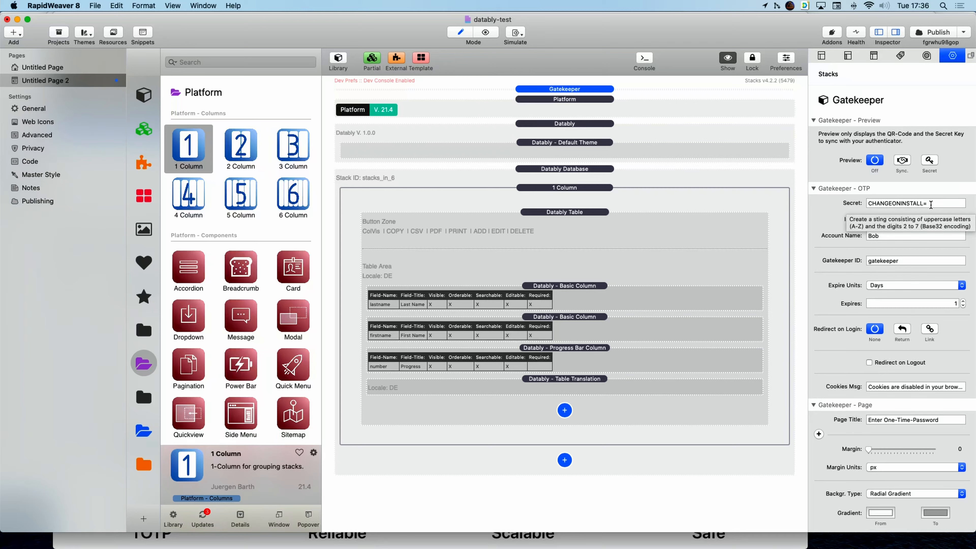
left_click(933, 163)
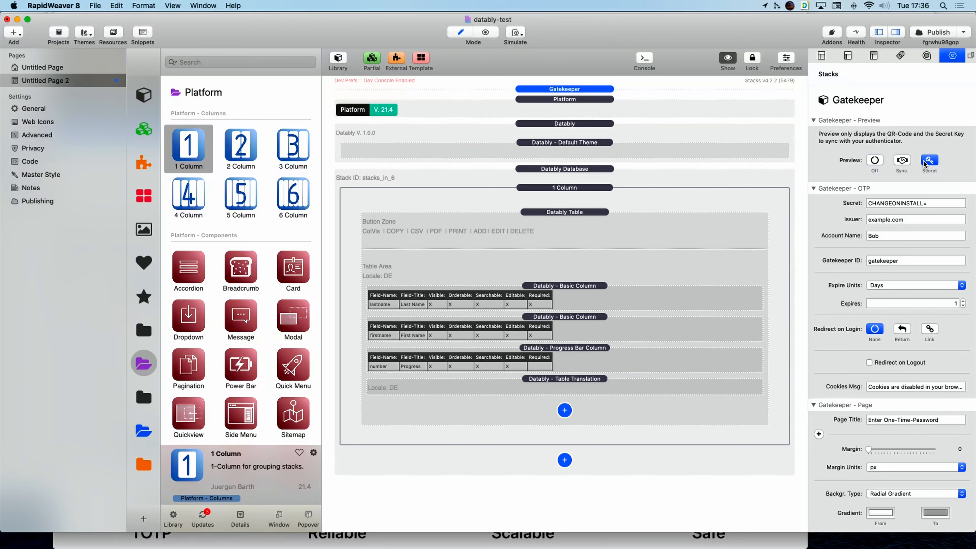
left_click(486, 33)
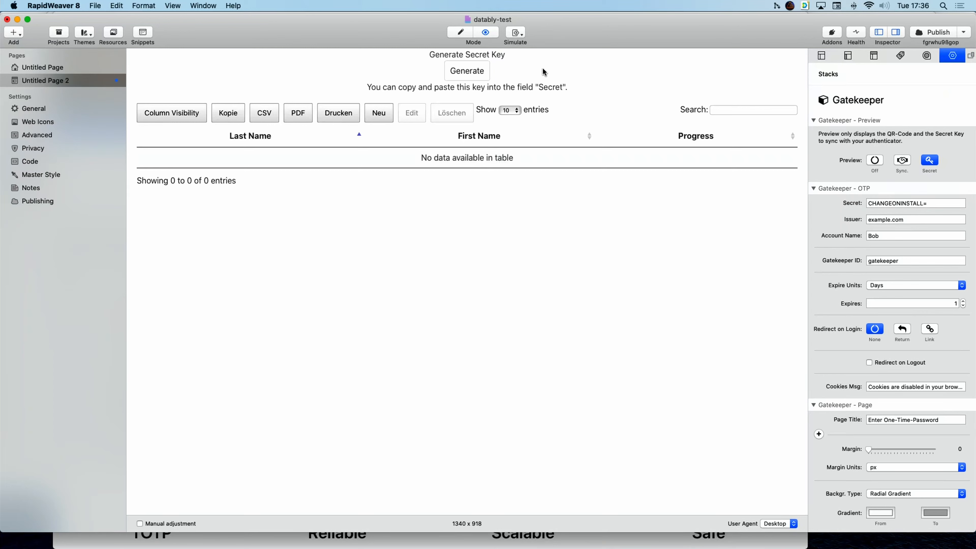
left_click(471, 72)
left_click(471, 74)
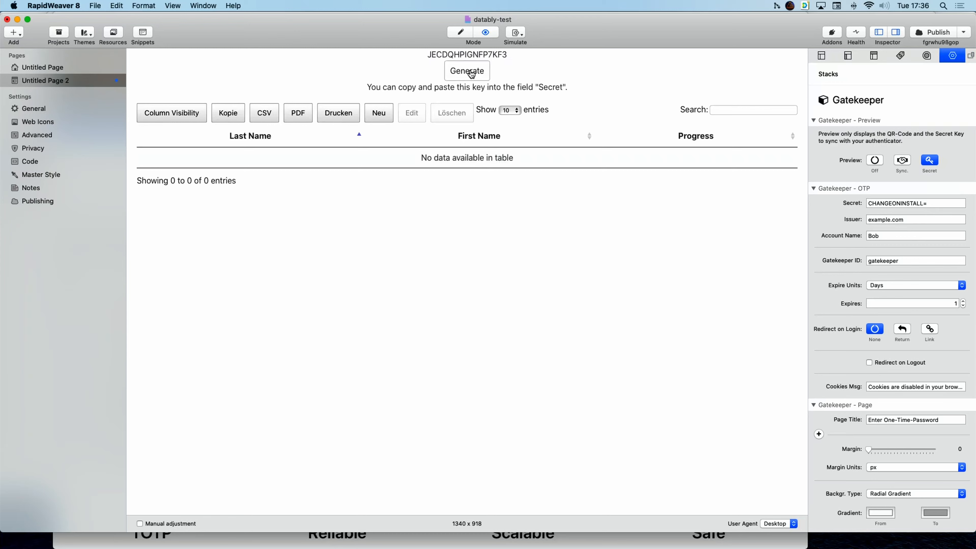
left_click(471, 74)
left_click(472, 74)
left_click(471, 74)
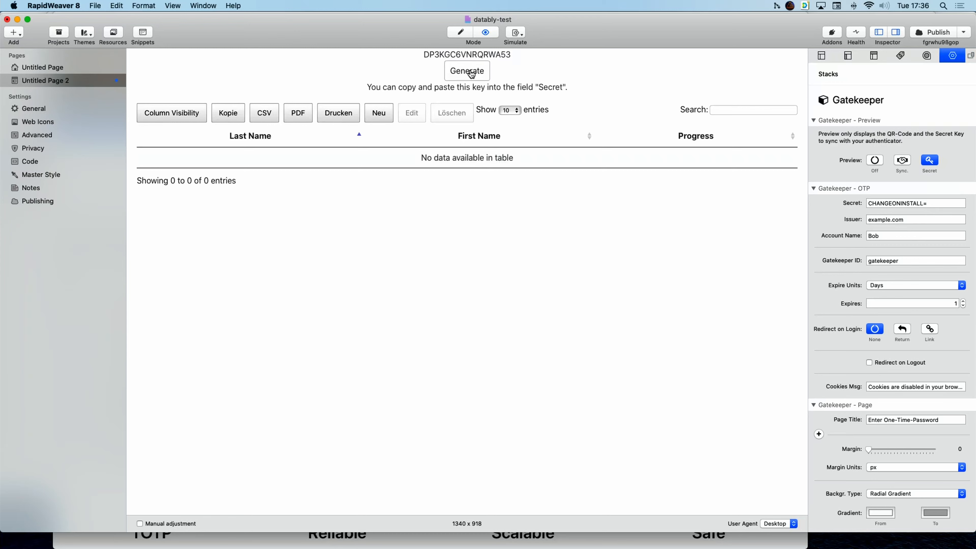
left_click(472, 74)
left_click(471, 74)
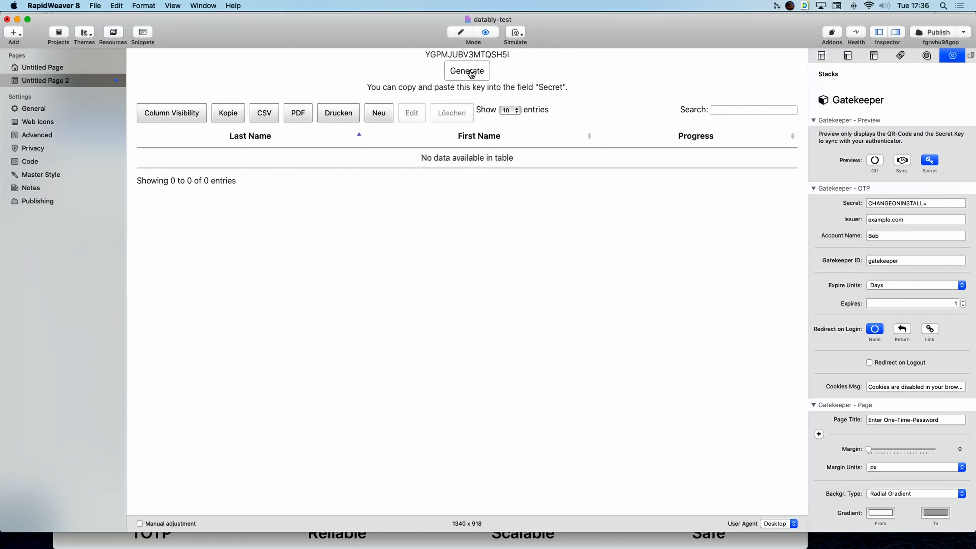
left_click(471, 75)
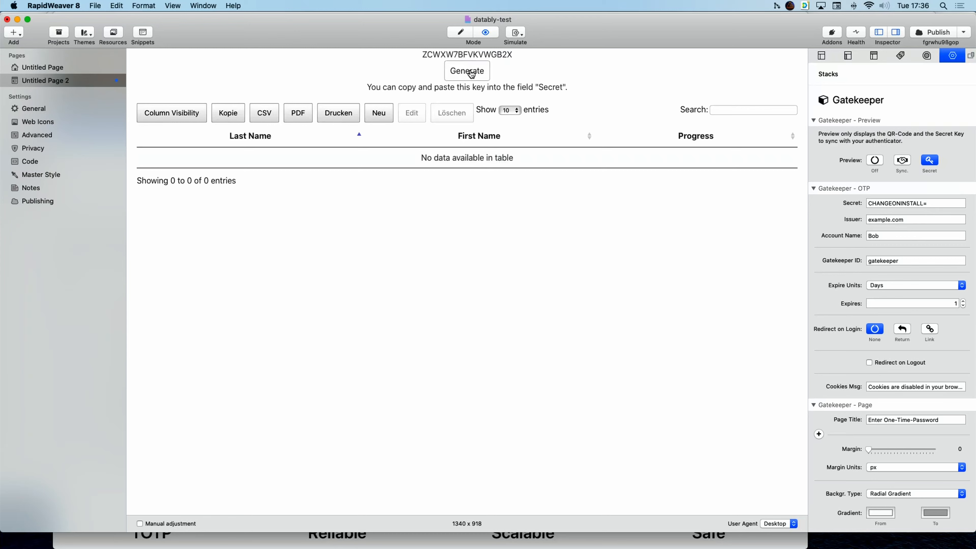
Paste the generated key over the CHANGEONINSTALL= placeholder in the Secret field.
double_click(469, 54)
key("super+c")
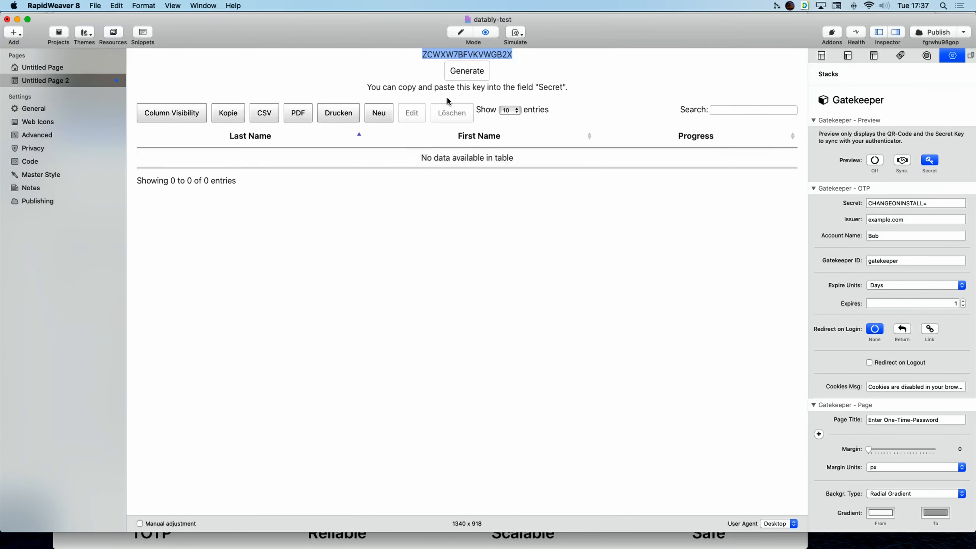
left_click_drag(939, 202, 865, 202)
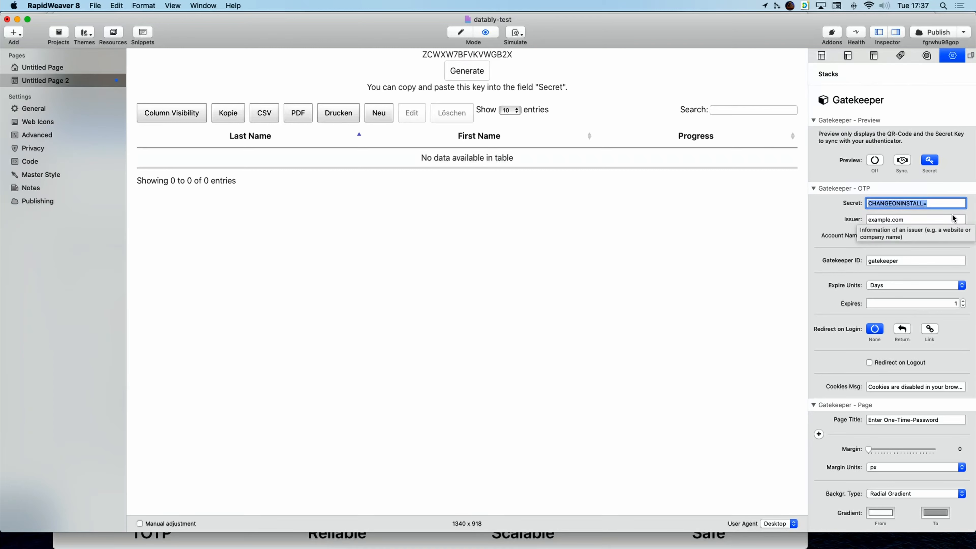
key("super+v")
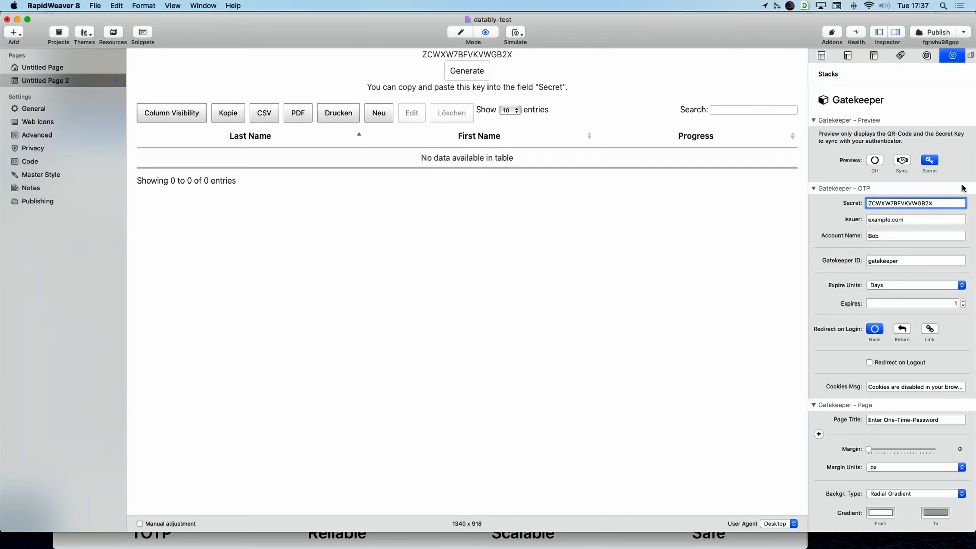
left_click(963, 189)
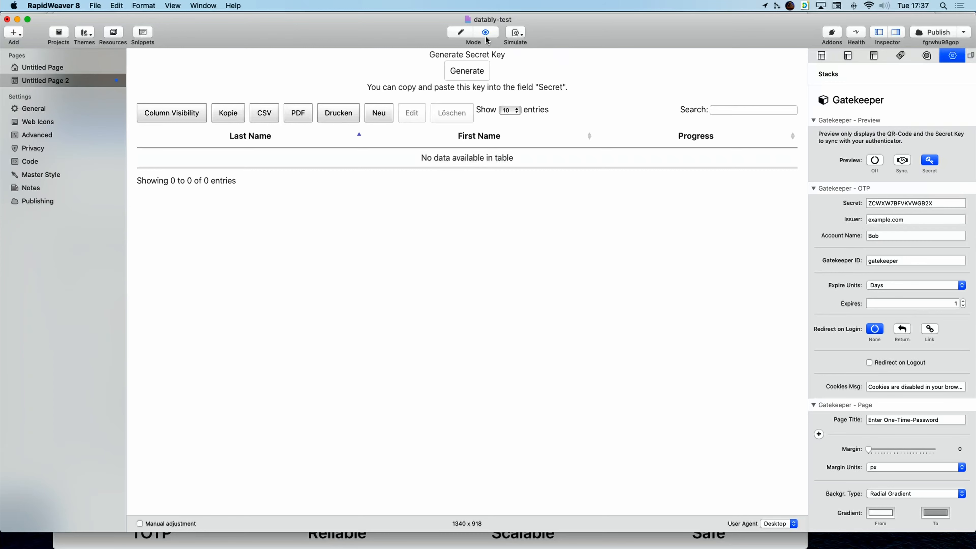
Switch the Gatekeeper Preview to Sync. to display the authenticator QR code.
left_click(903, 161)
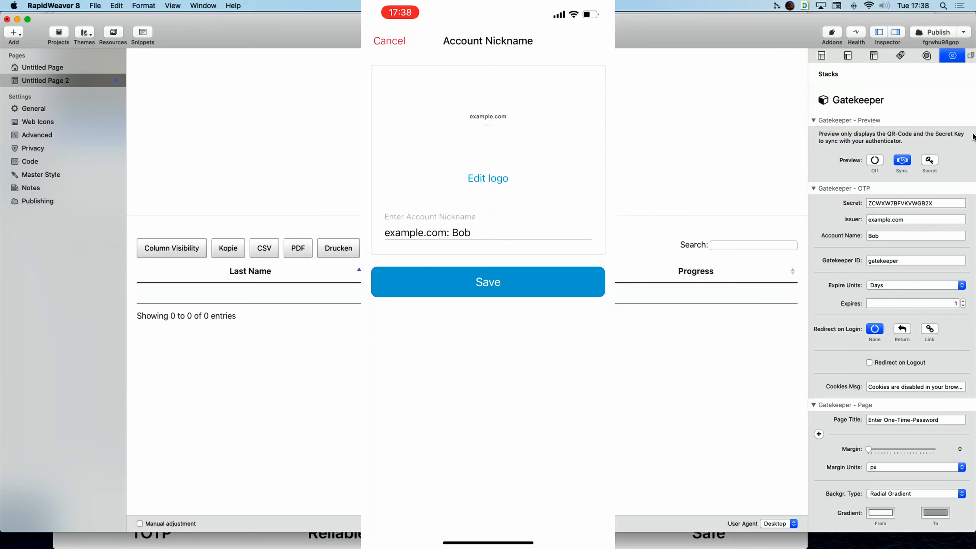
Add the example.com account to the authenticator from the QR code, then set Gatekeeper Preview to Off.
left_click(912, 219)
left_click(908, 232)
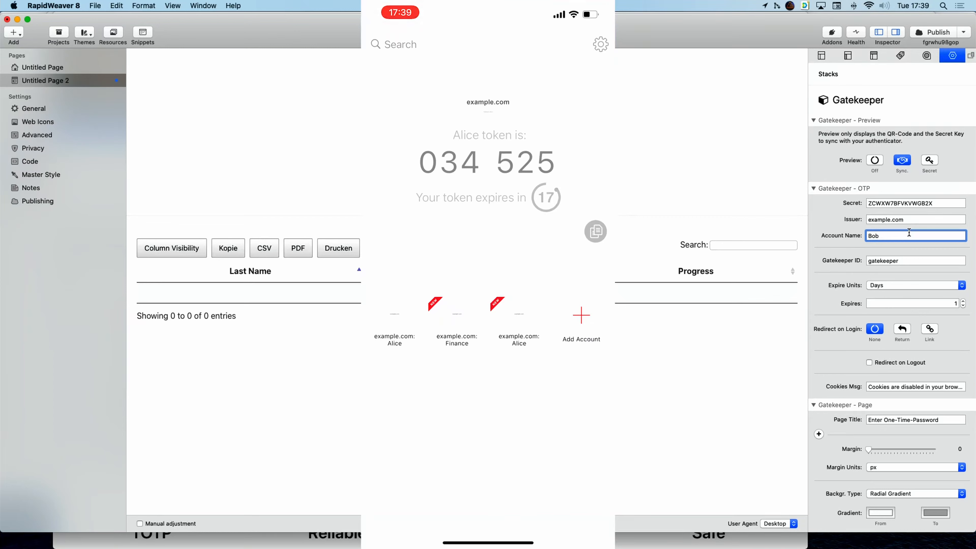
left_click(876, 162)
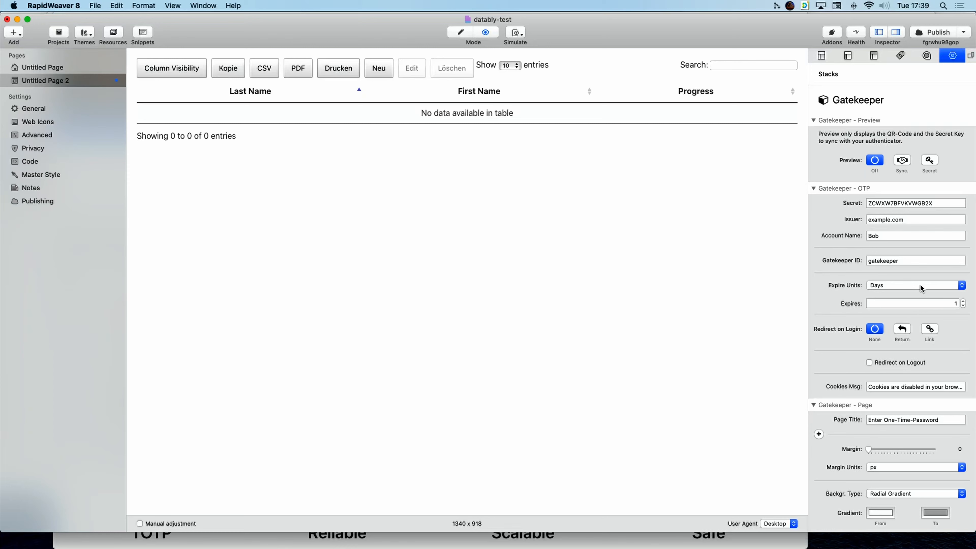
Review the Gatekeeper options, keeping Expire Units at Days, then show the page's general settings.
left_click(963, 285)
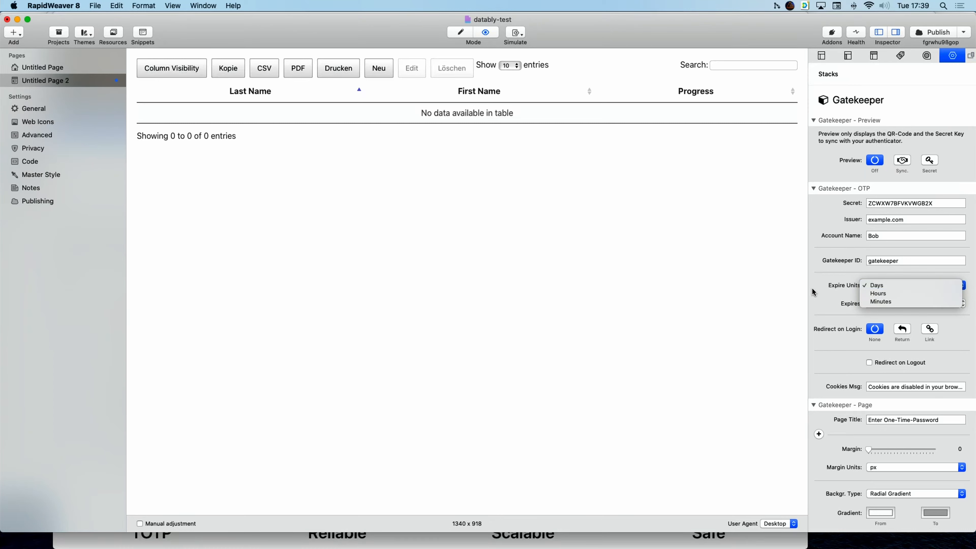
left_click(819, 290)
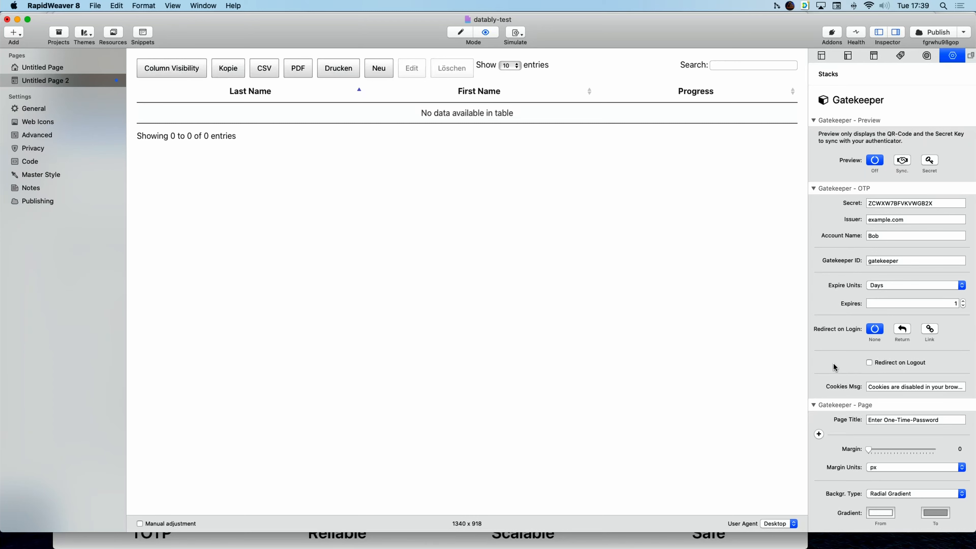
scroll(844, 366, "down", 4)
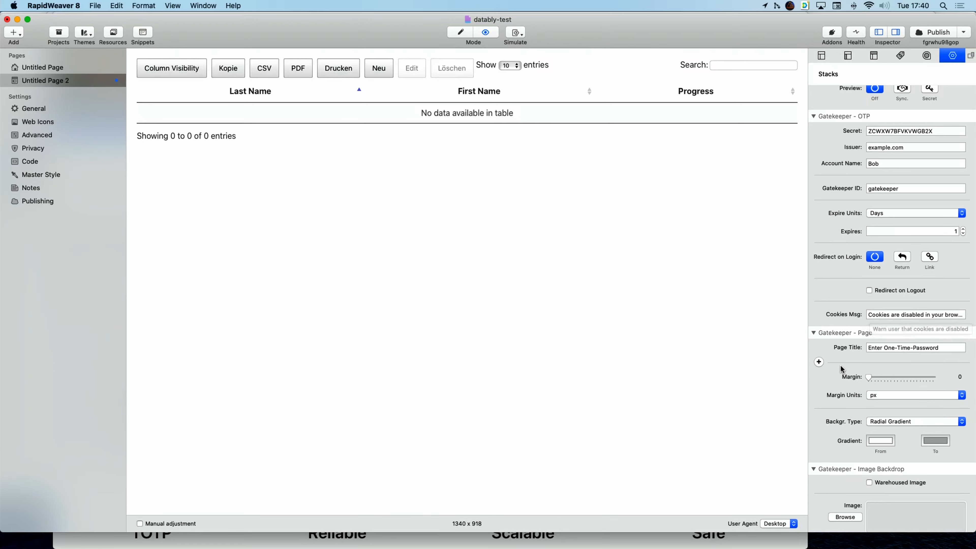
scroll(843, 359, "down", 3)
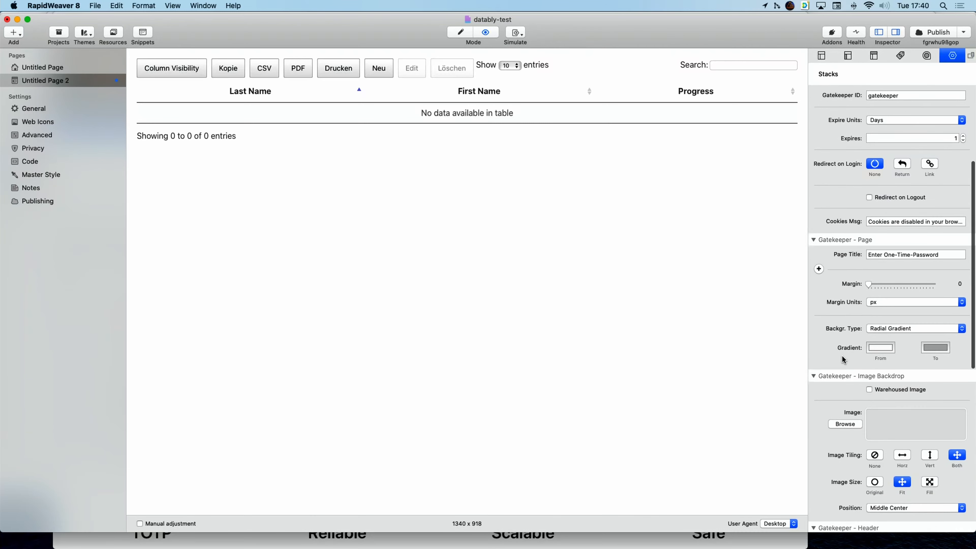
scroll(859, 349, "down", 10)
scroll(857, 348, "down", 8)
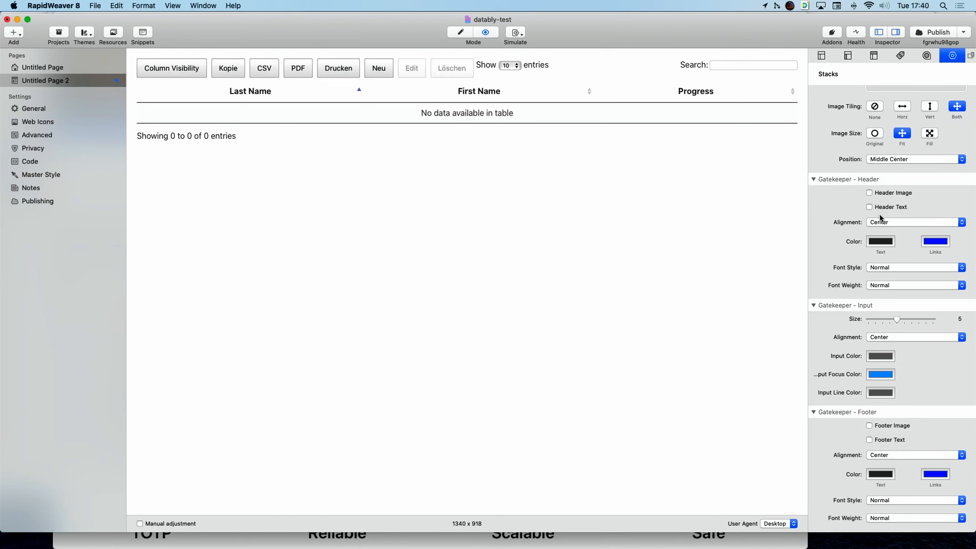
scroll(879, 214, "up", 15)
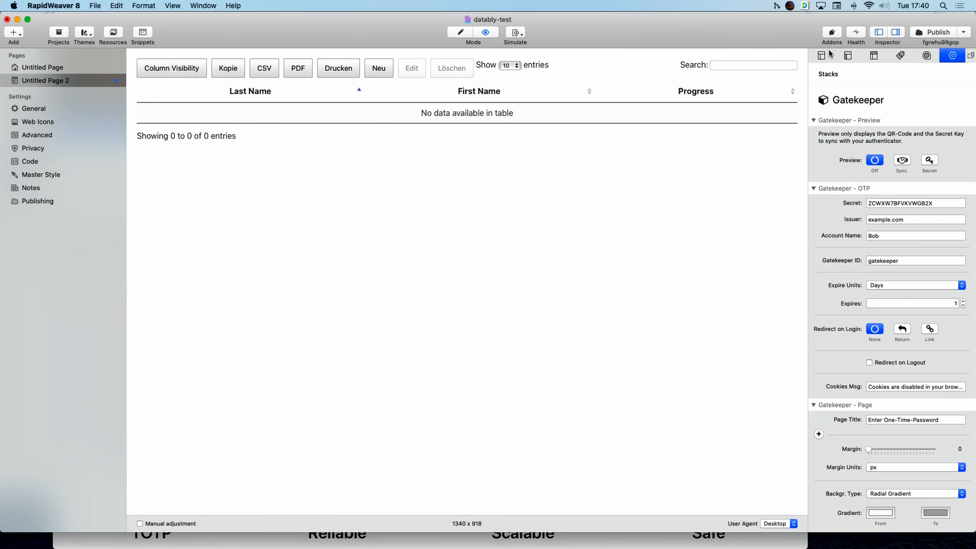
left_click(824, 58)
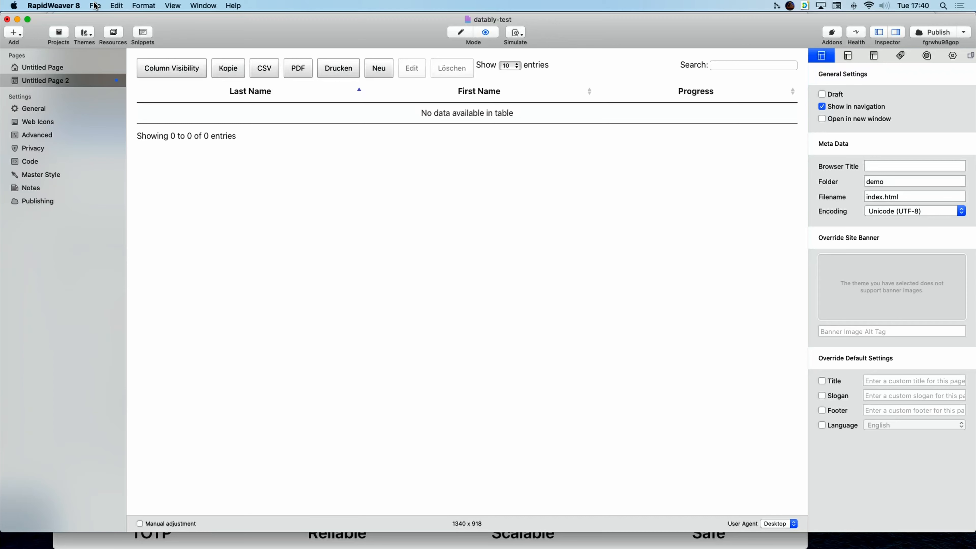
Publish the site with File > Publish Site… and dismiss the completion report.
left_click(95, 6)
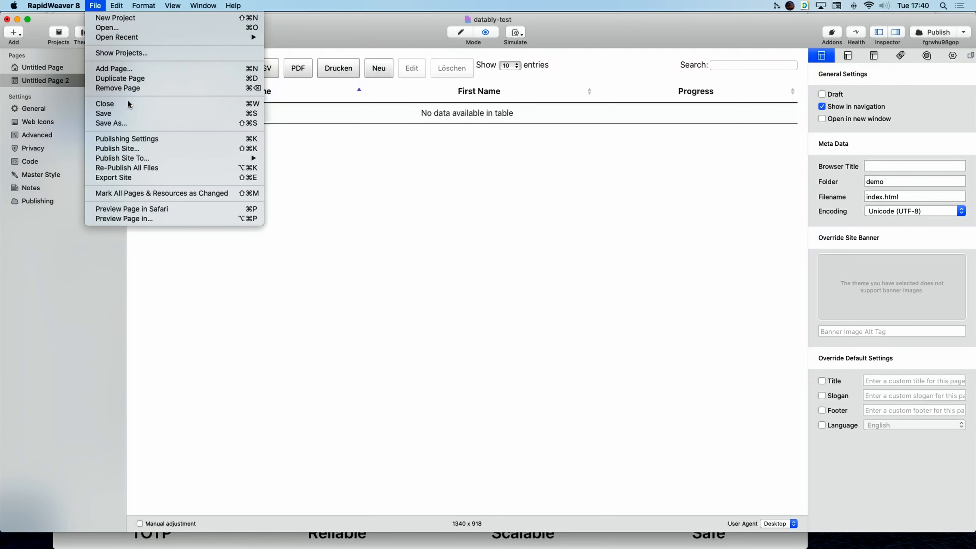
left_click(117, 149)
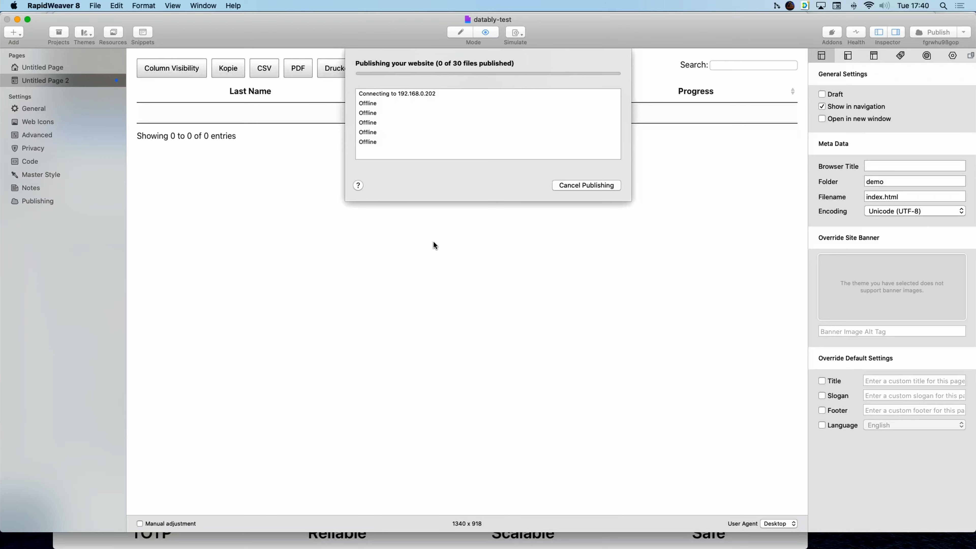
key("Return")
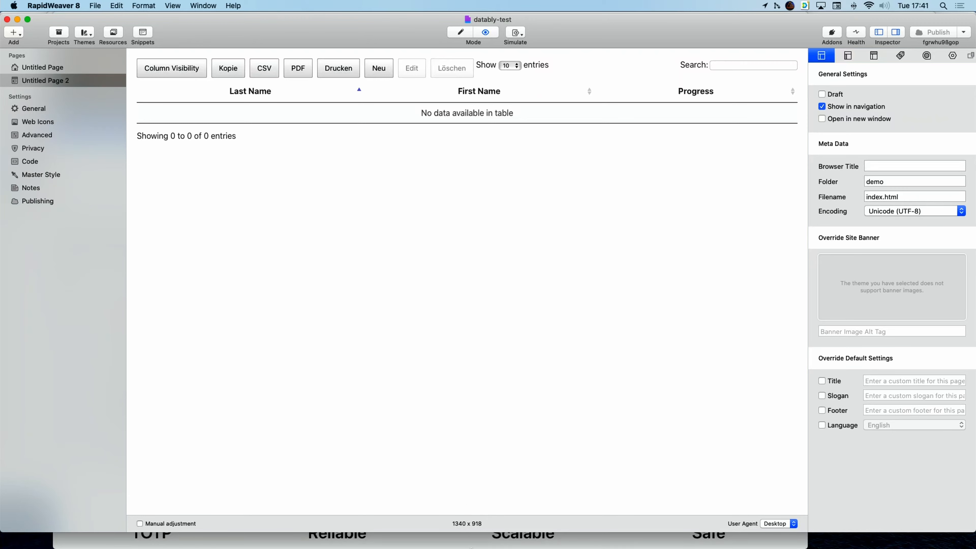
mouse_move(471, 547)
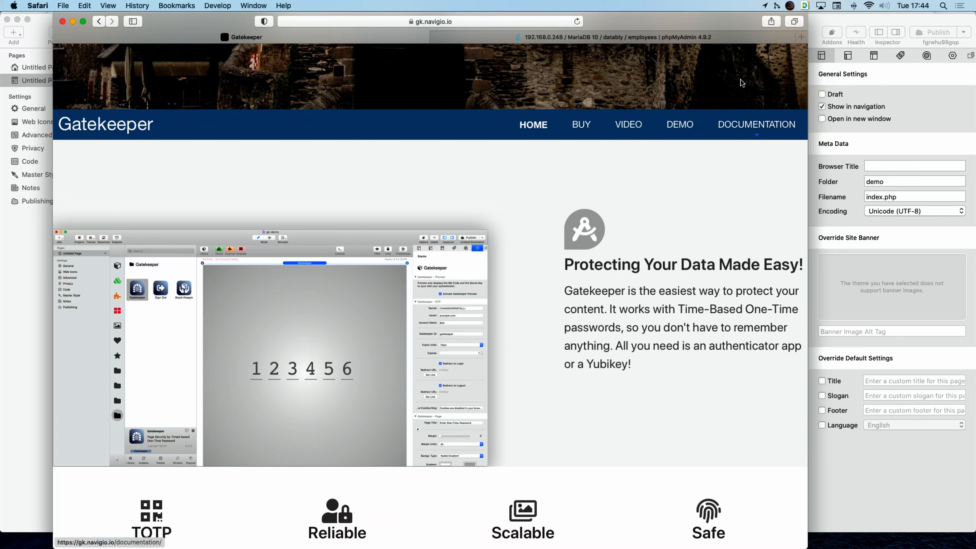
Load 192.168.0.202 in a new Safari tab to reach the Enter One-Time-Password prompt.
left_click(798, 35)
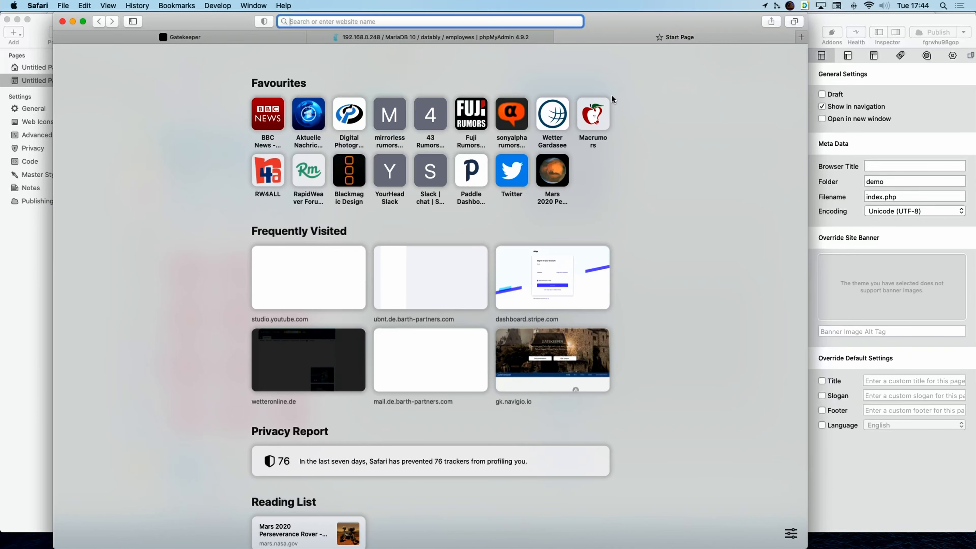
key("super+v")
key("Return")
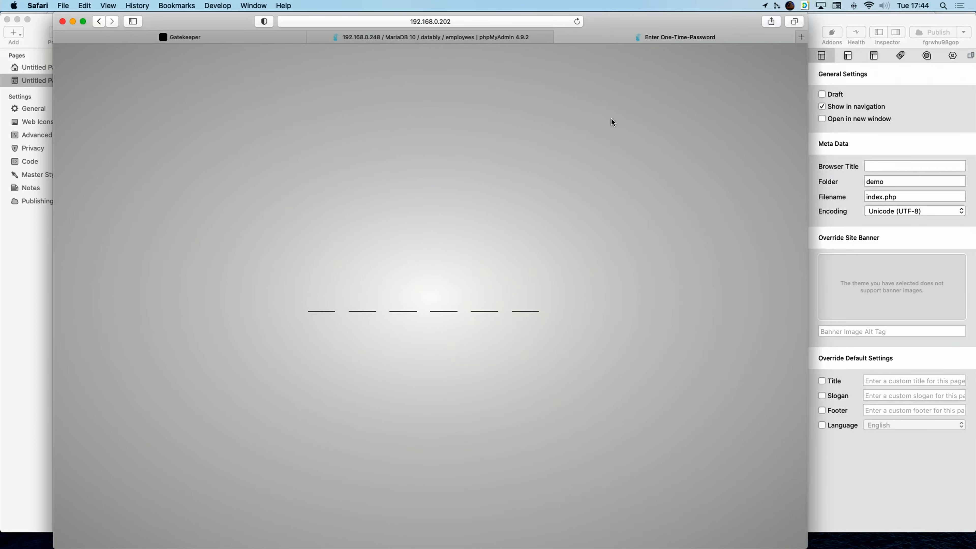
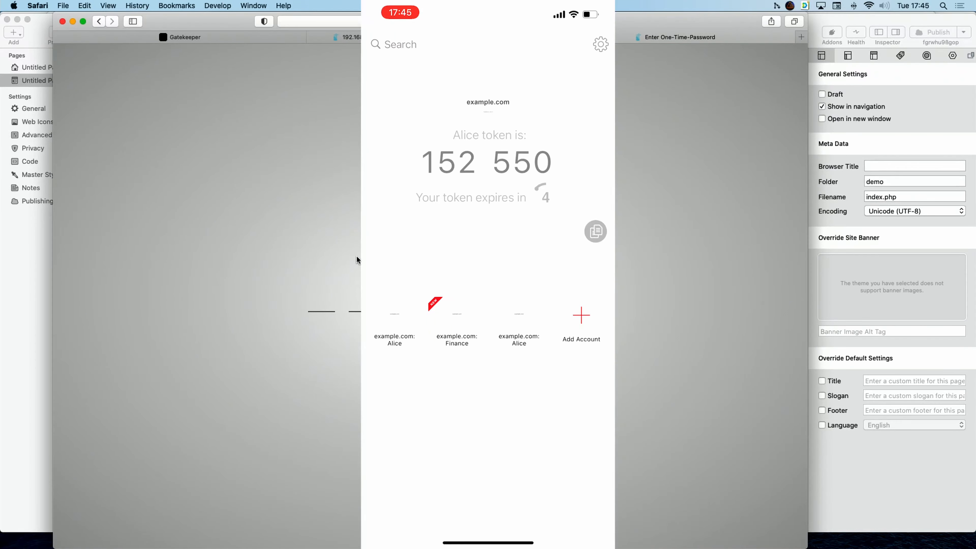
Enter the six-digit one-time password to reveal the employees table, then switch back to RapidWeaver.
left_click(315, 299)
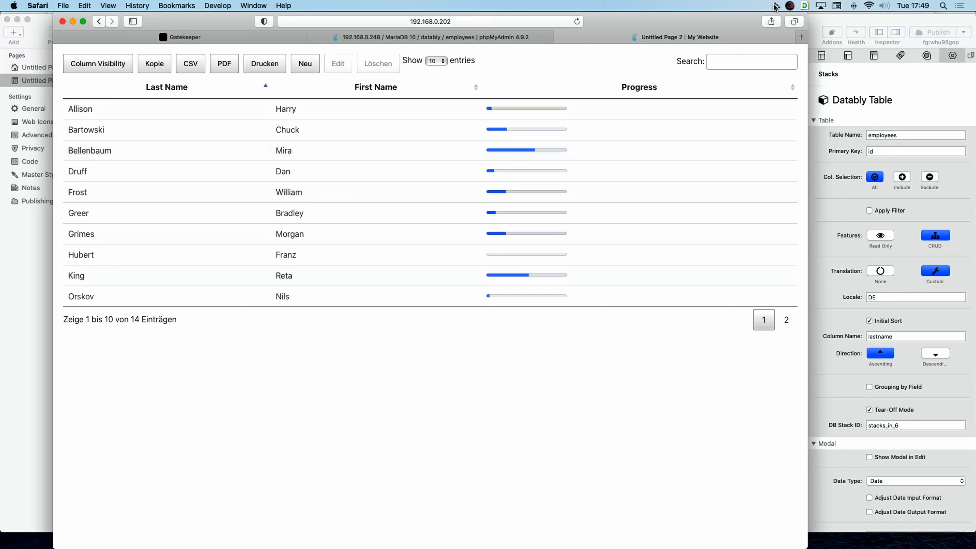
left_click(832, 20)
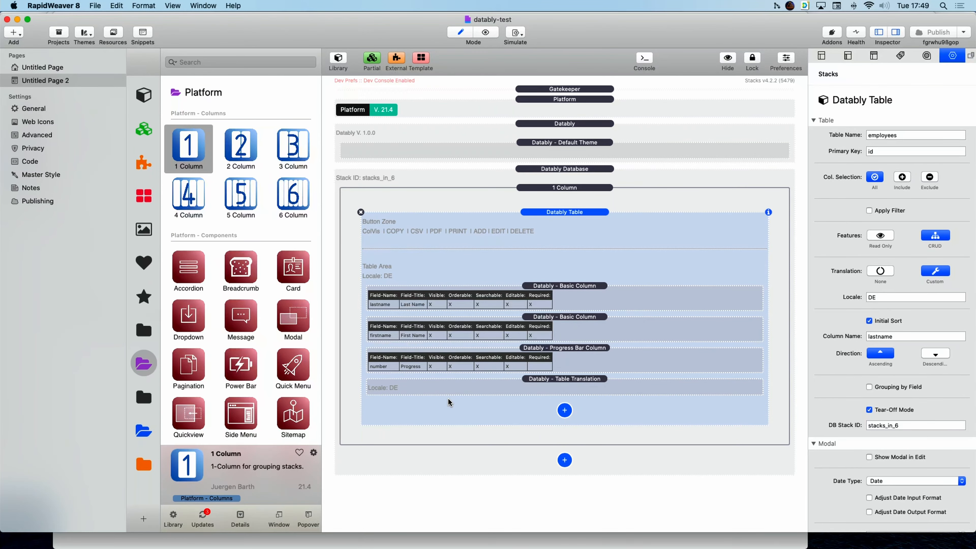
Place a Gatekeeper Sign Out stack below the table and drop a Platform Button into it.
left_click(144, 430)
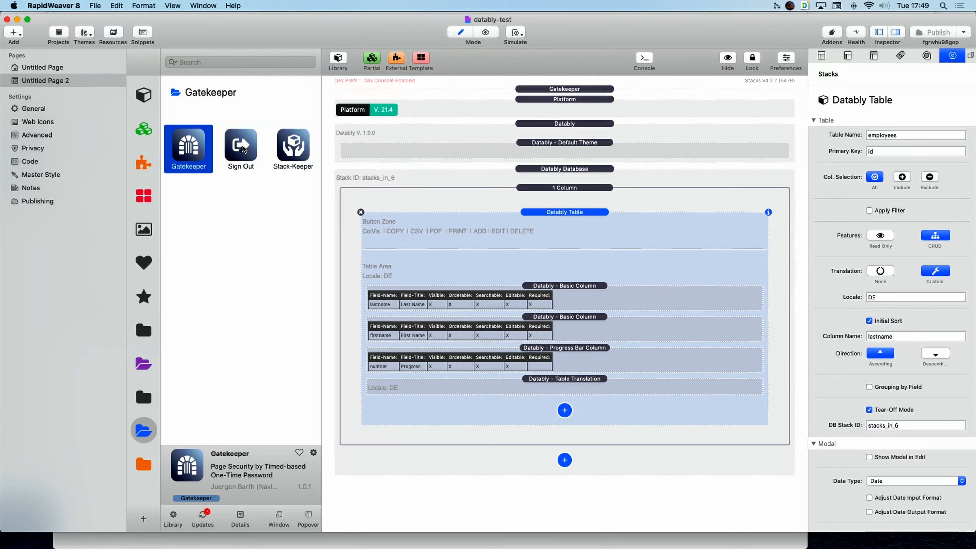
left_click_drag(244, 148, 548, 502)
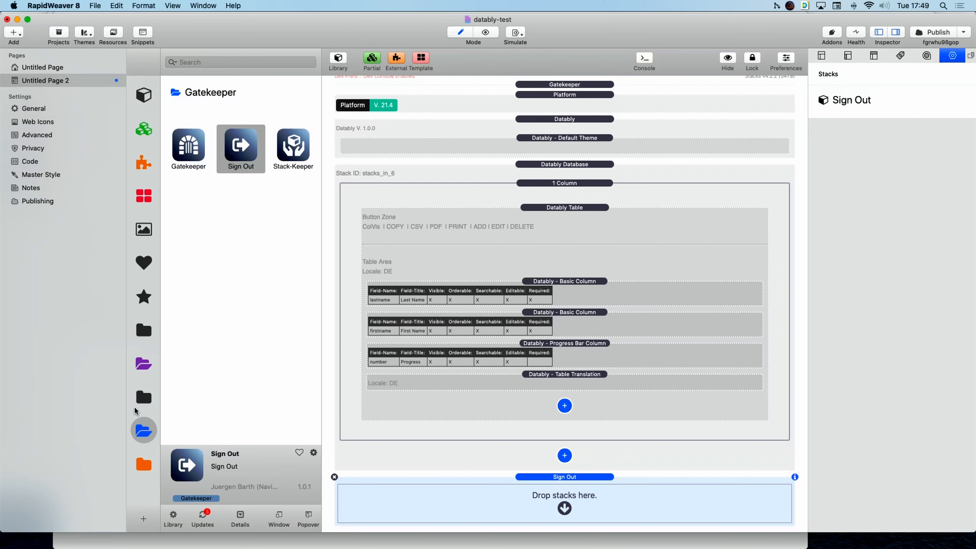
left_click(143, 363)
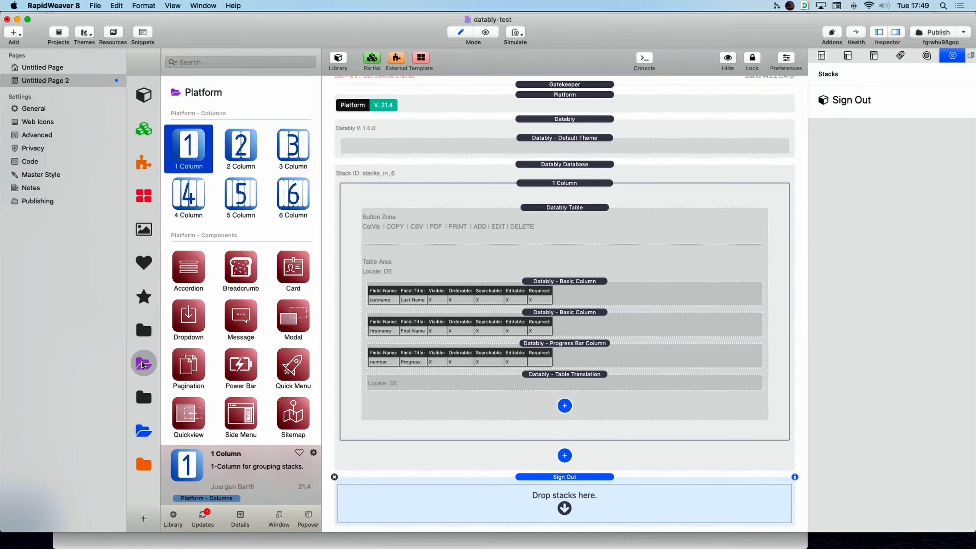
scroll(219, 222, "down", 10)
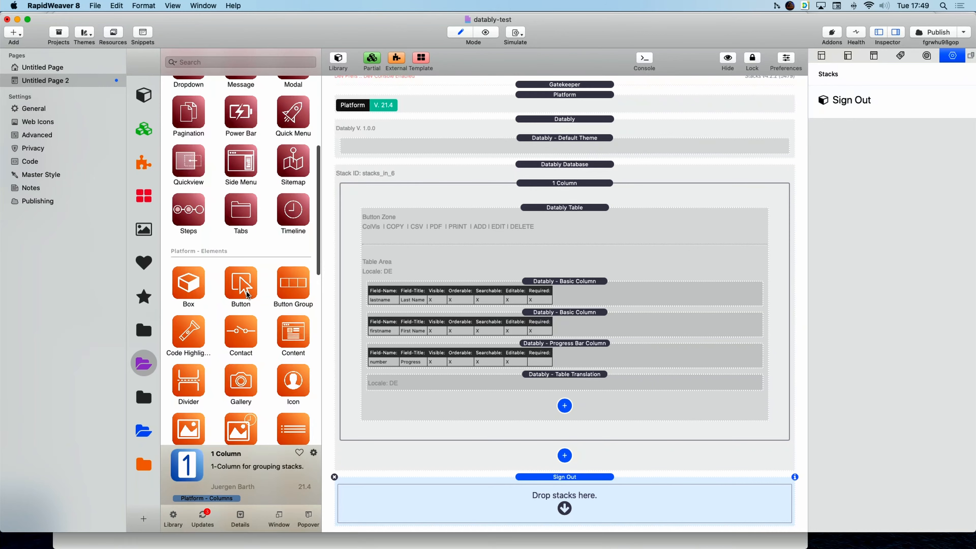
left_click_drag(242, 288, 495, 494)
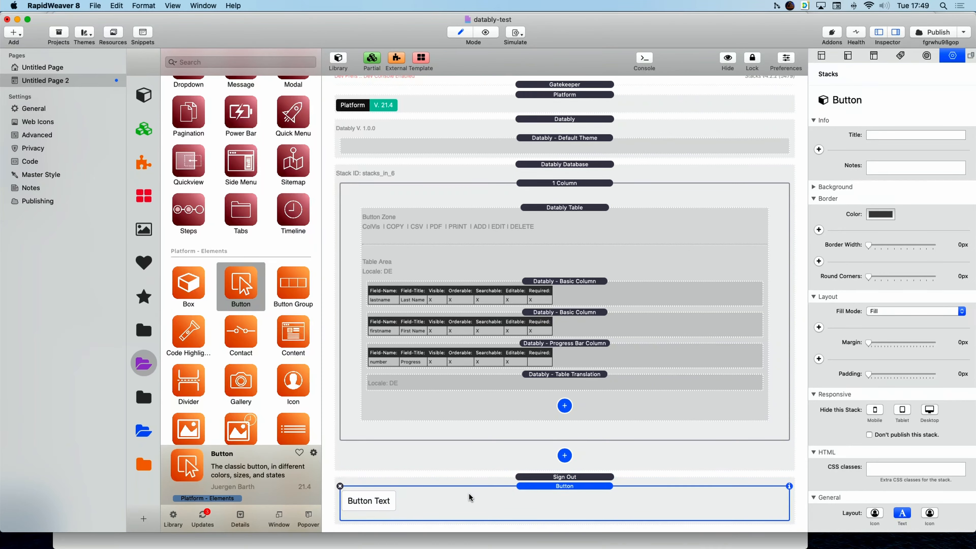
Set the button text to 'Log Out', alignment to Center and colour to Info.
scroll(864, 291, "down", 6)
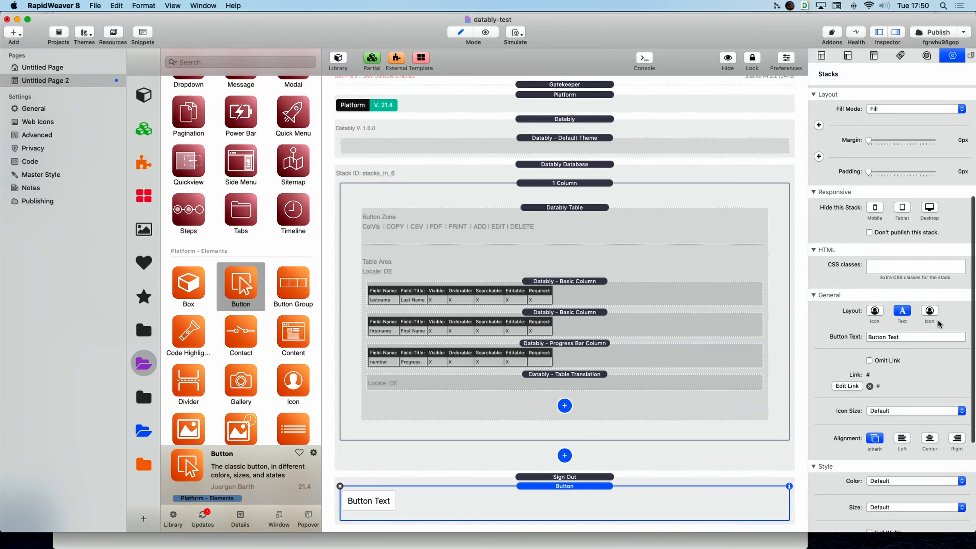
left_click(926, 338)
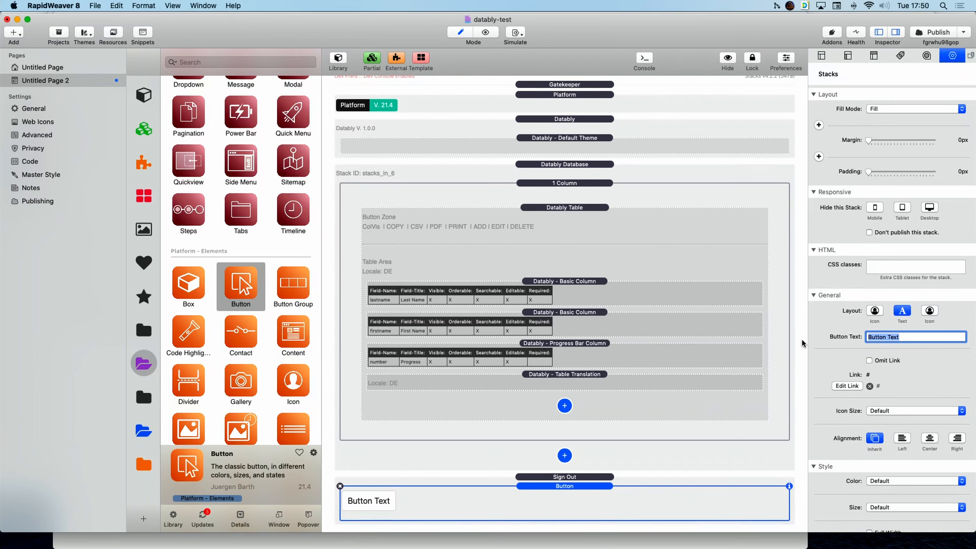
type("Log Out")
key("Return")
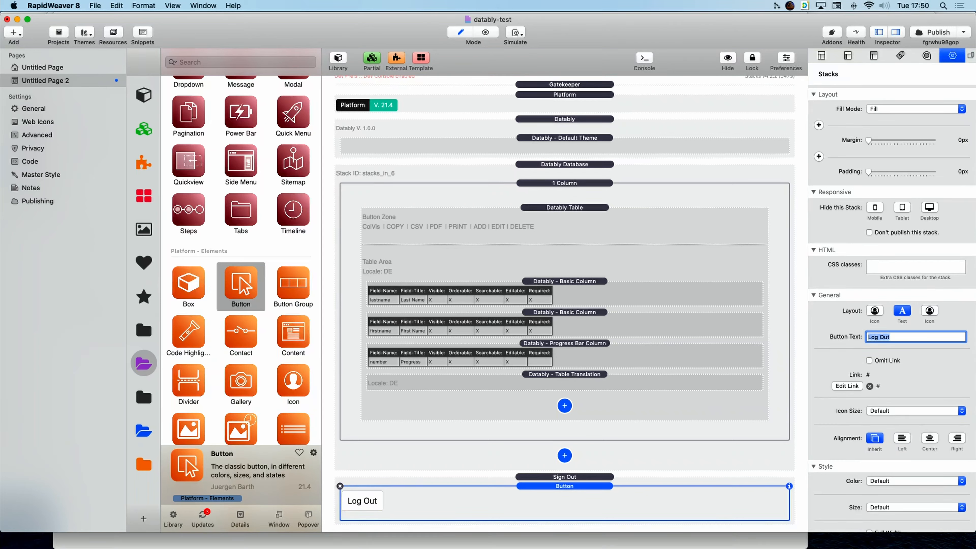
scroll(932, 442, "down", 1)
left_click(929, 437)
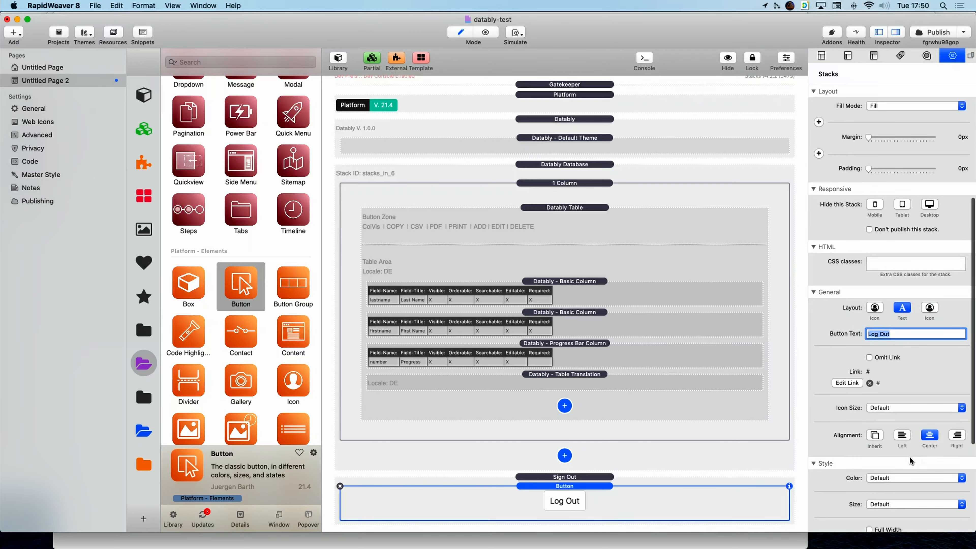
scroll(914, 385, "down", 4)
left_click(906, 322)
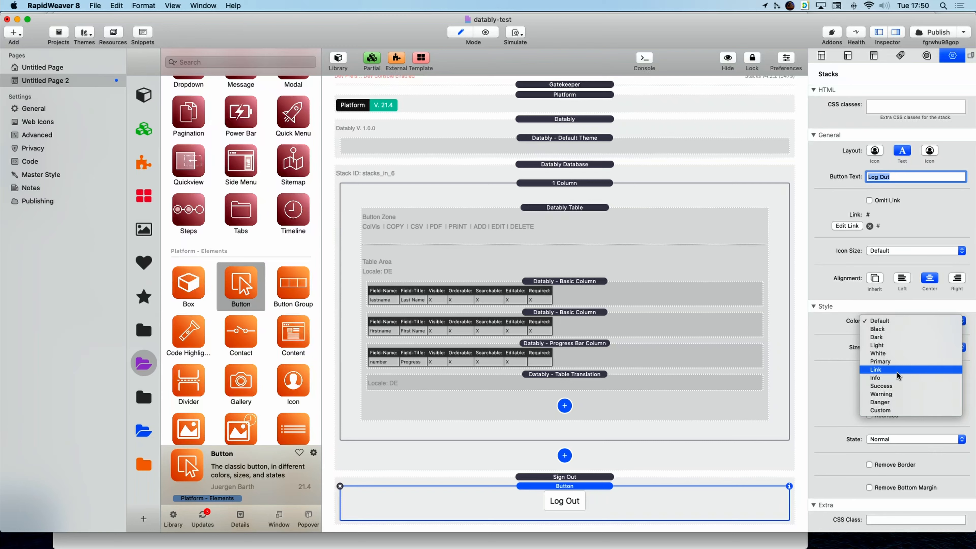
left_click(899, 378)
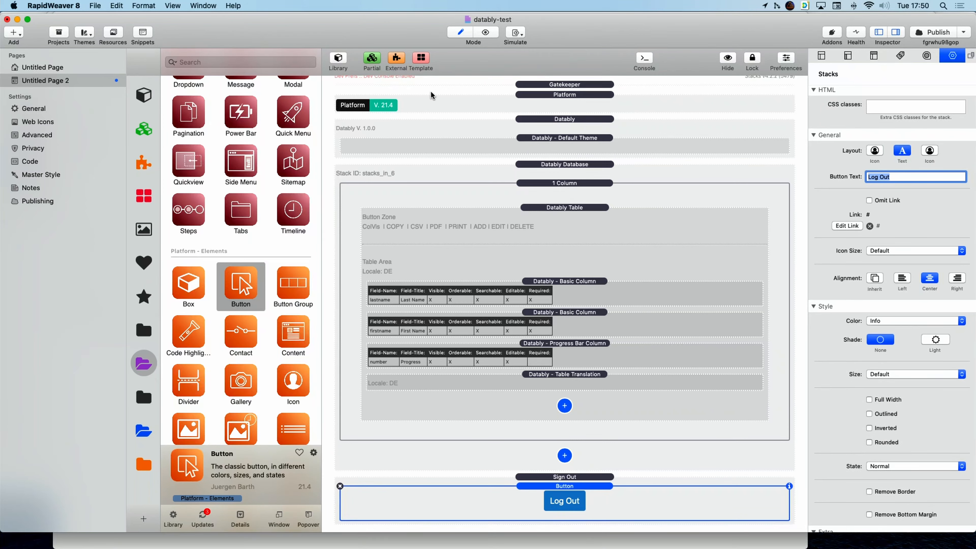
Save the project and publish the site with File > Publish Site.
key("super+s")
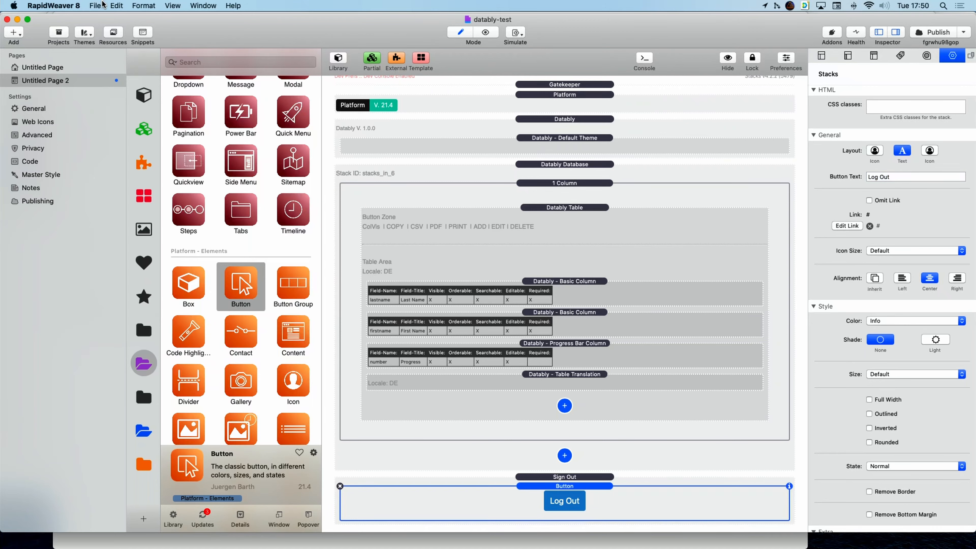
left_click(103, 4)
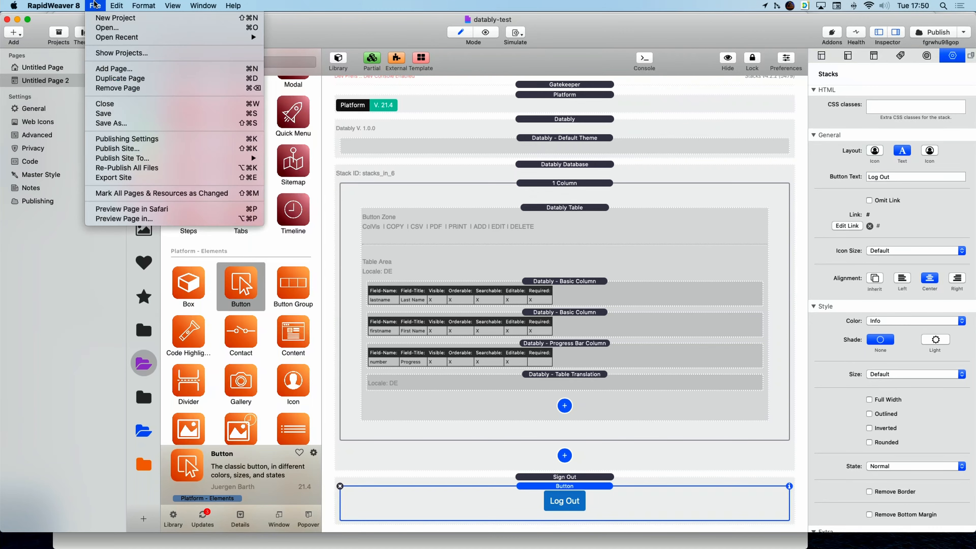
left_click(135, 149)
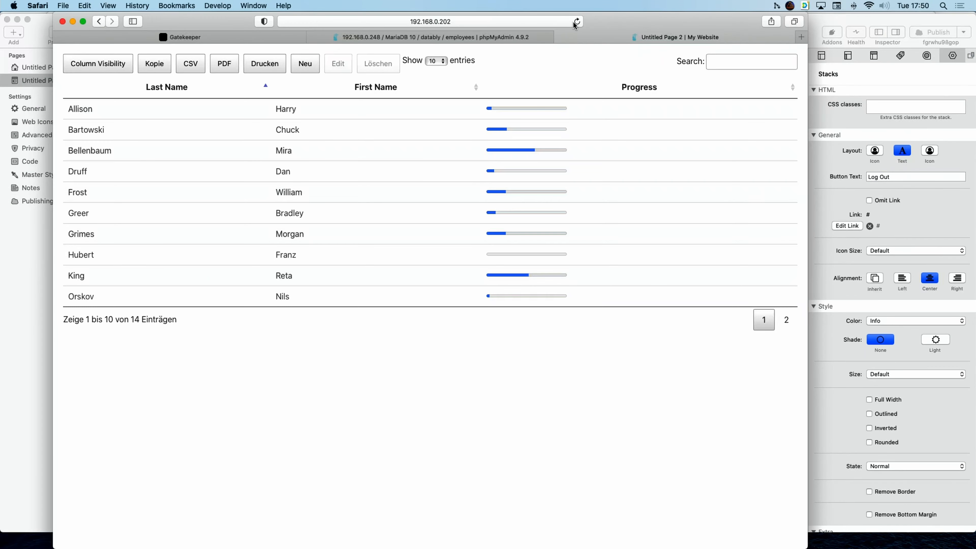
Reload the published page and test the Log Out button, returning to the password screen.
left_click(576, 22)
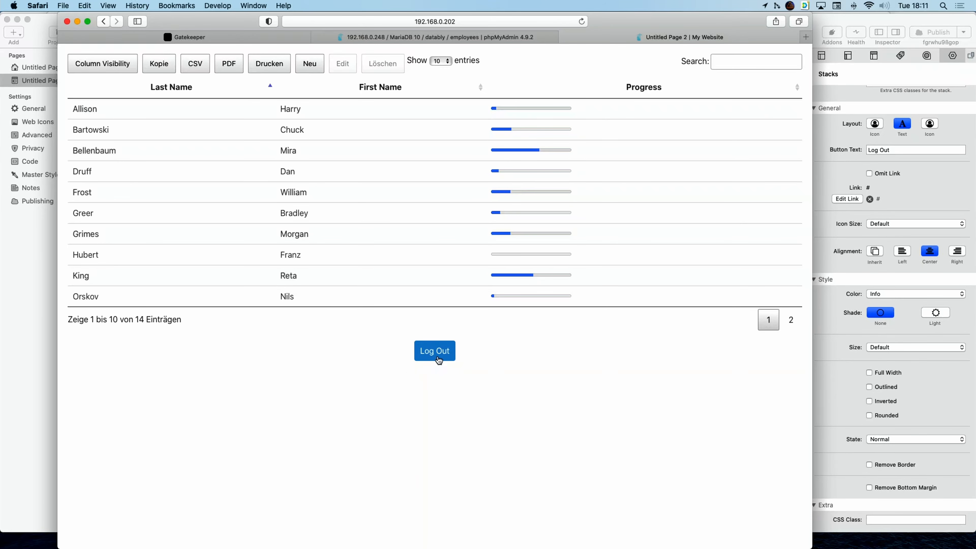
left_click(430, 351)
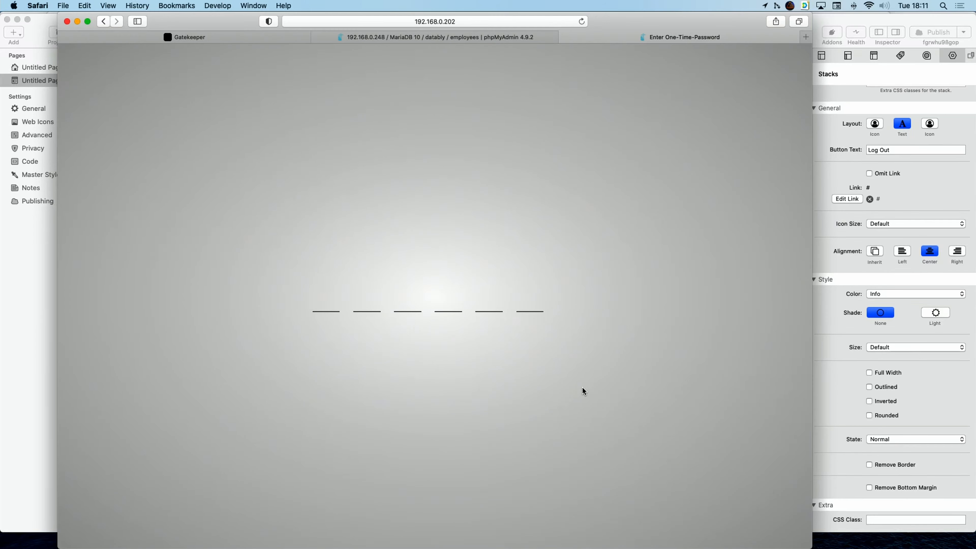